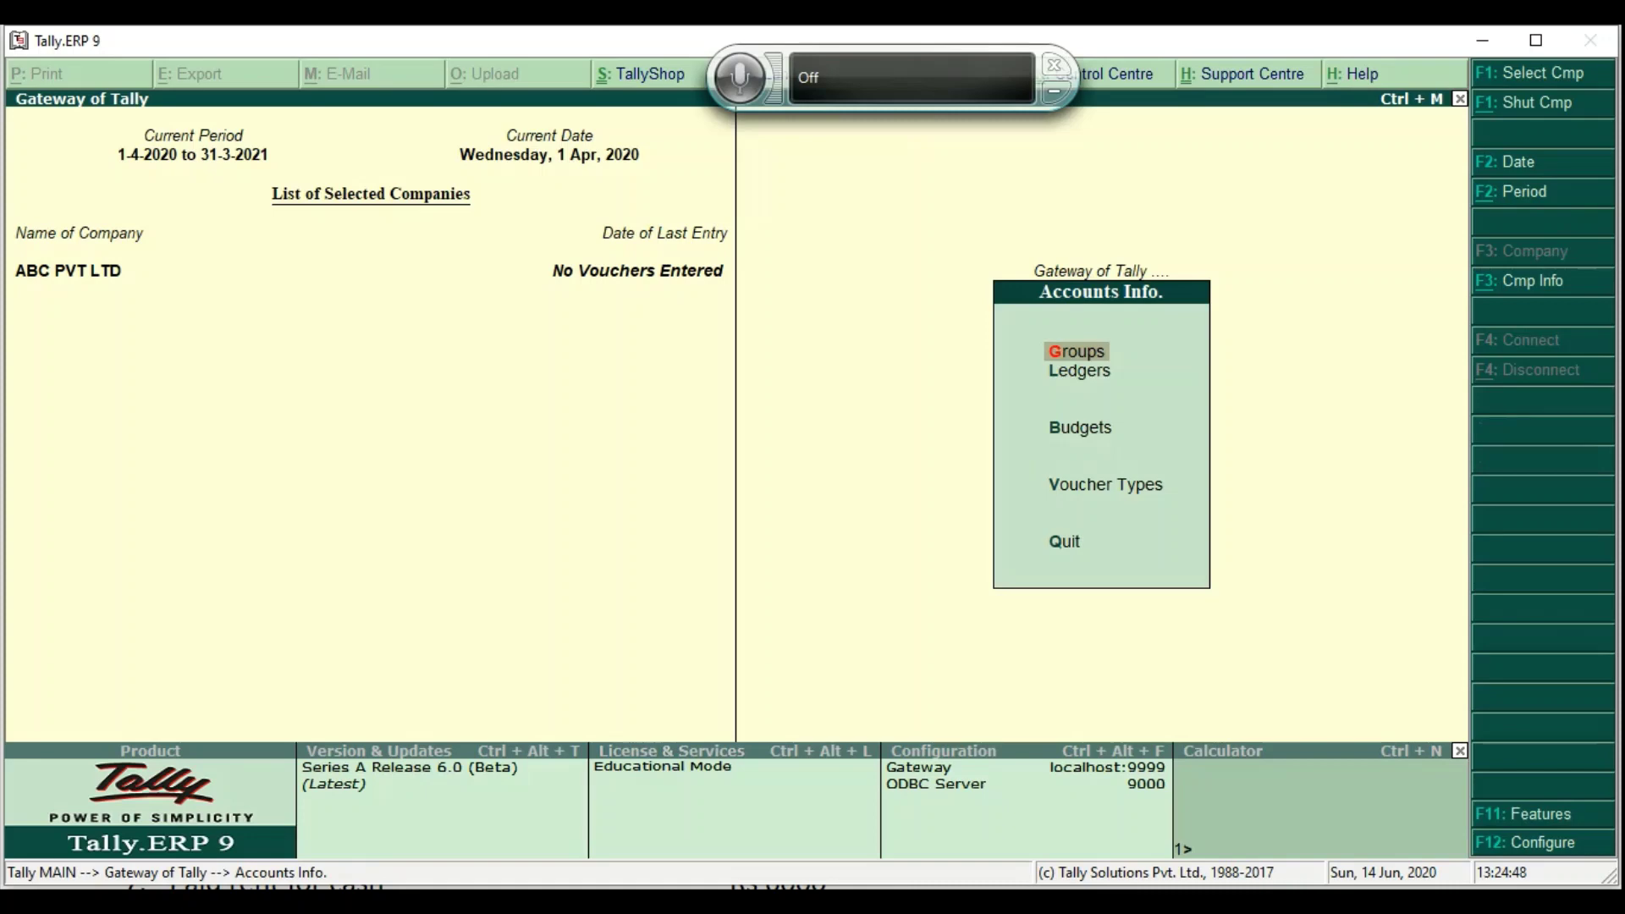
Start a new budget from the accounts information, named Budget-20-21 and placed under Primary
{"action": "key", "text": "Down"}
{"action": "key", "text": "Down"}
{"action": "key", "text": "Return"}
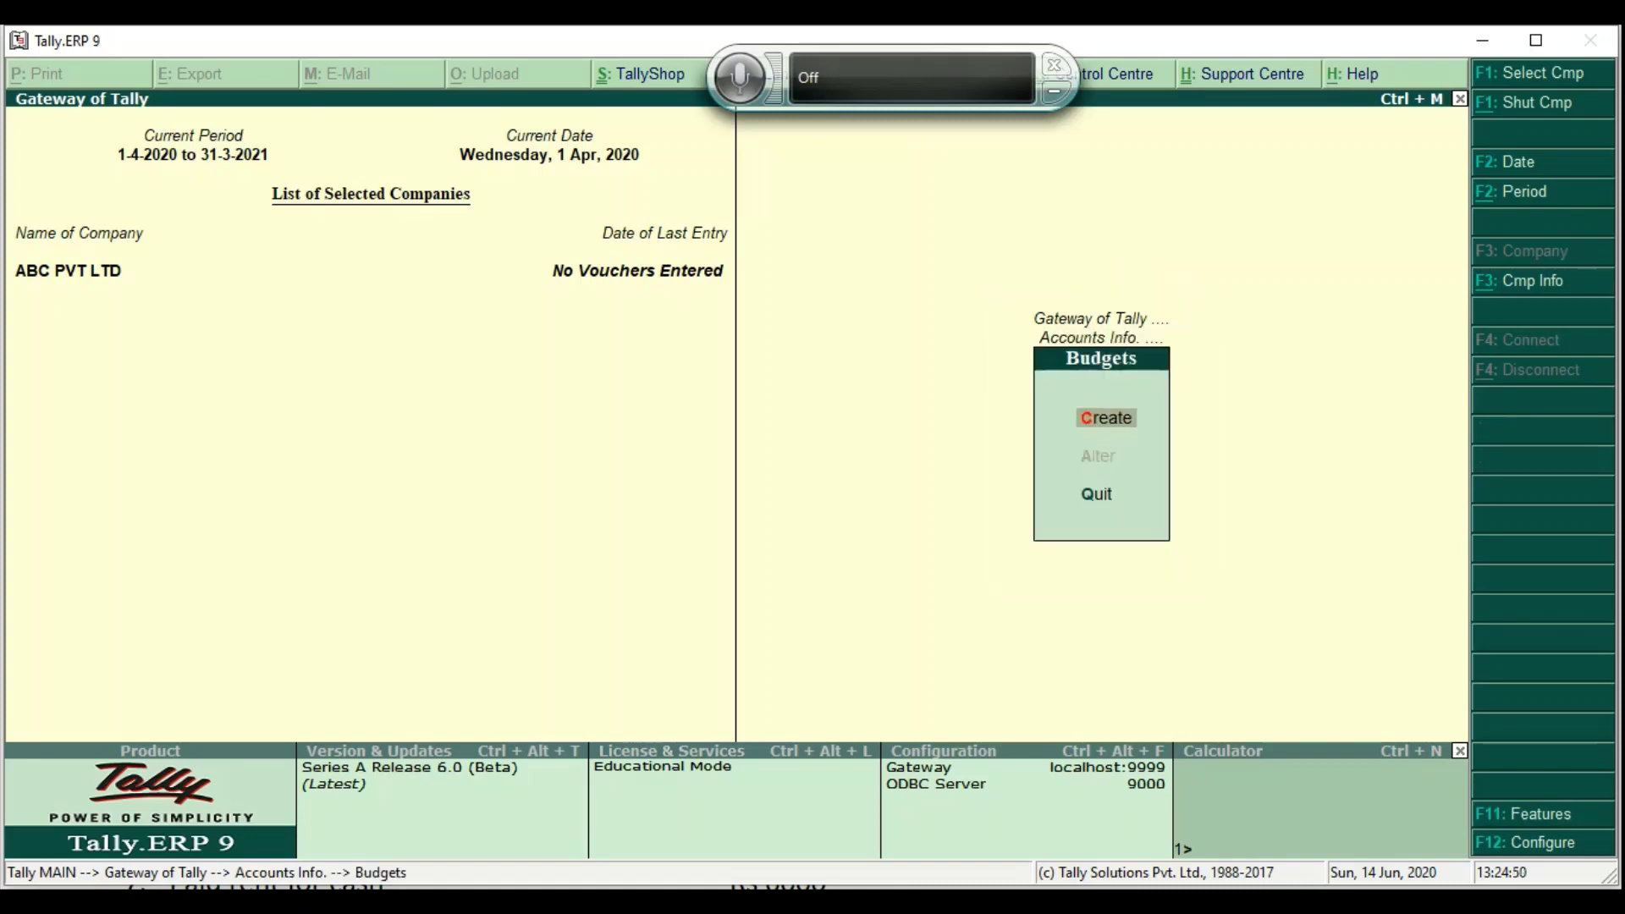
{"action": "key", "text": "Return"}
{"action": "type", "text": "Budget"}
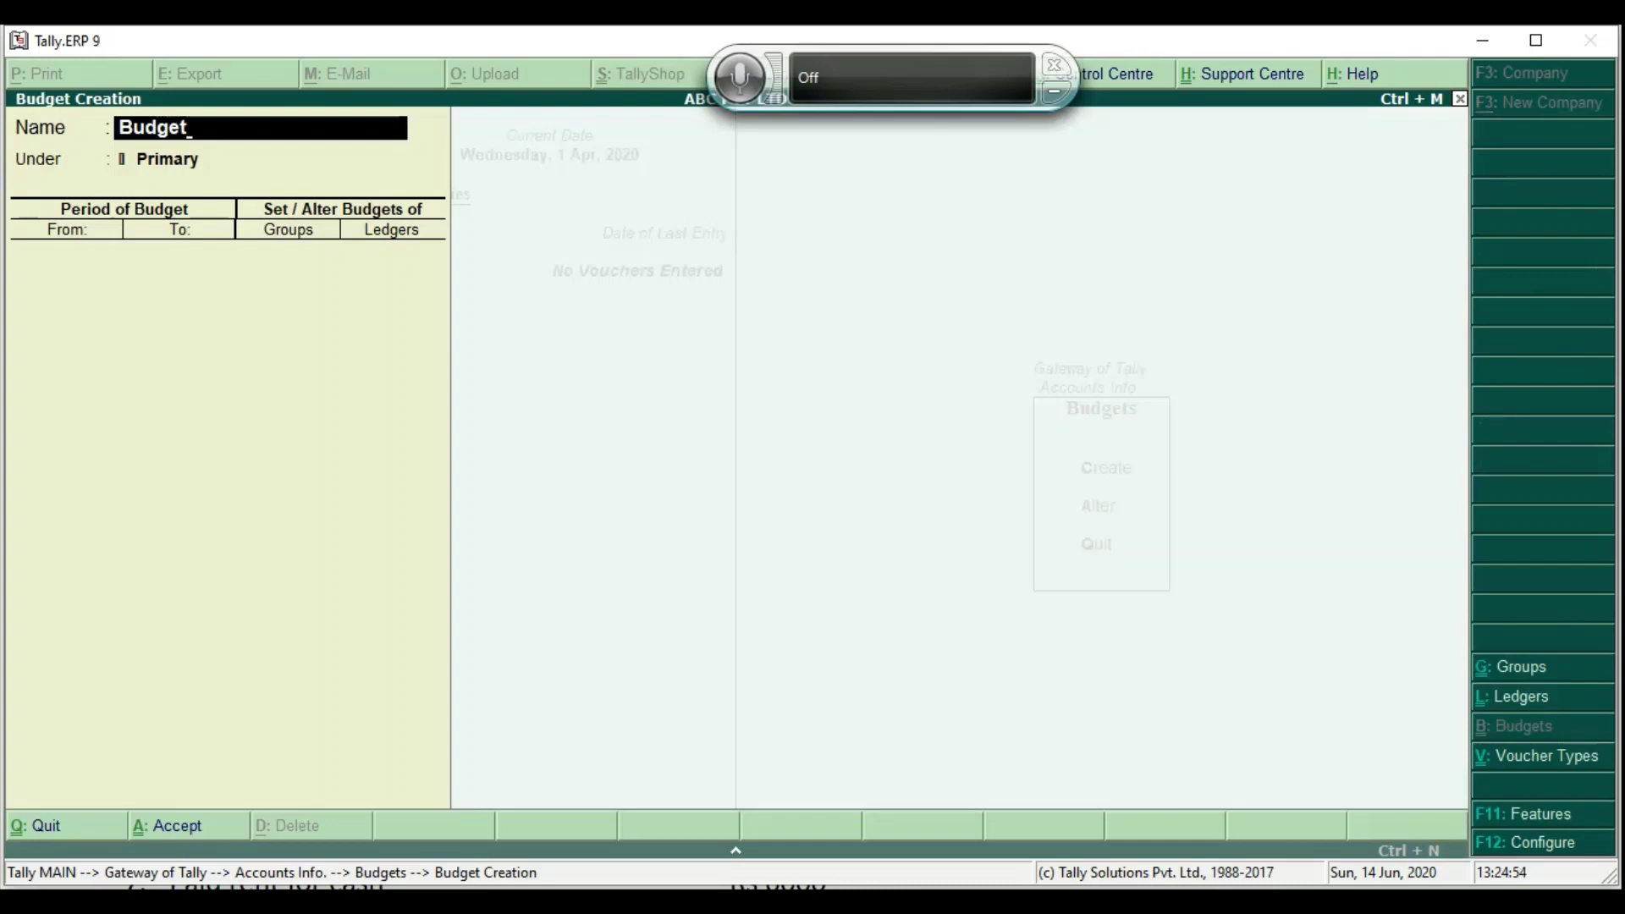
{"action": "type", "text": "-20-20"}
{"action": "key", "text": "BackSpace"}
{"action": "type", "text": "1"}
{"action": "key", "text": "Return"}
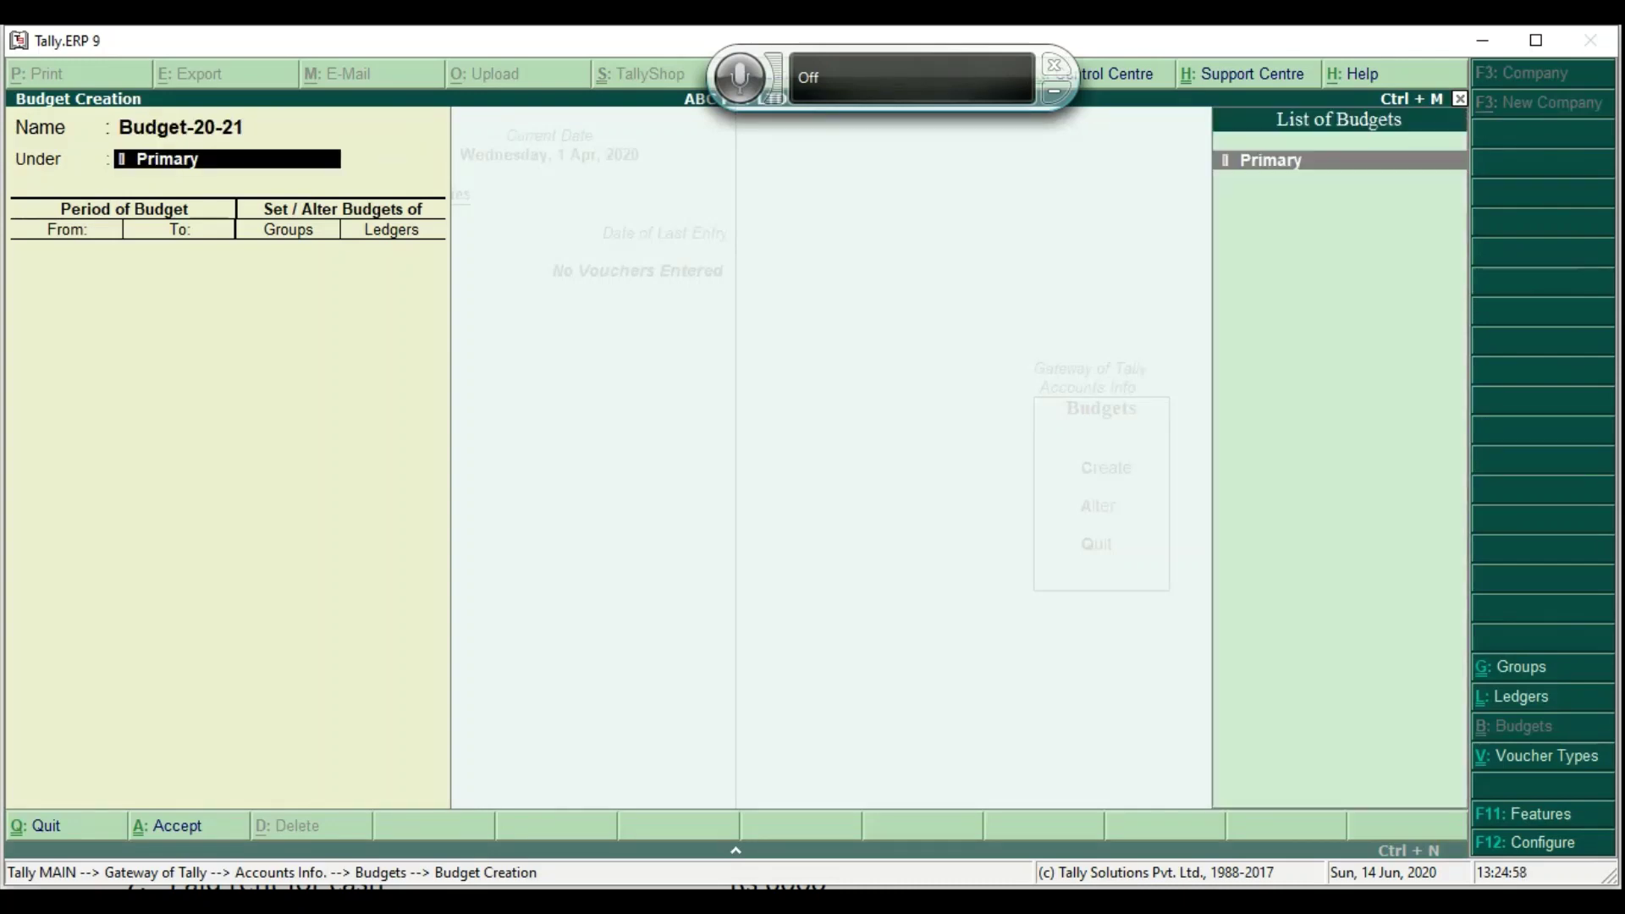
{"action": "key", "text": "Return"}
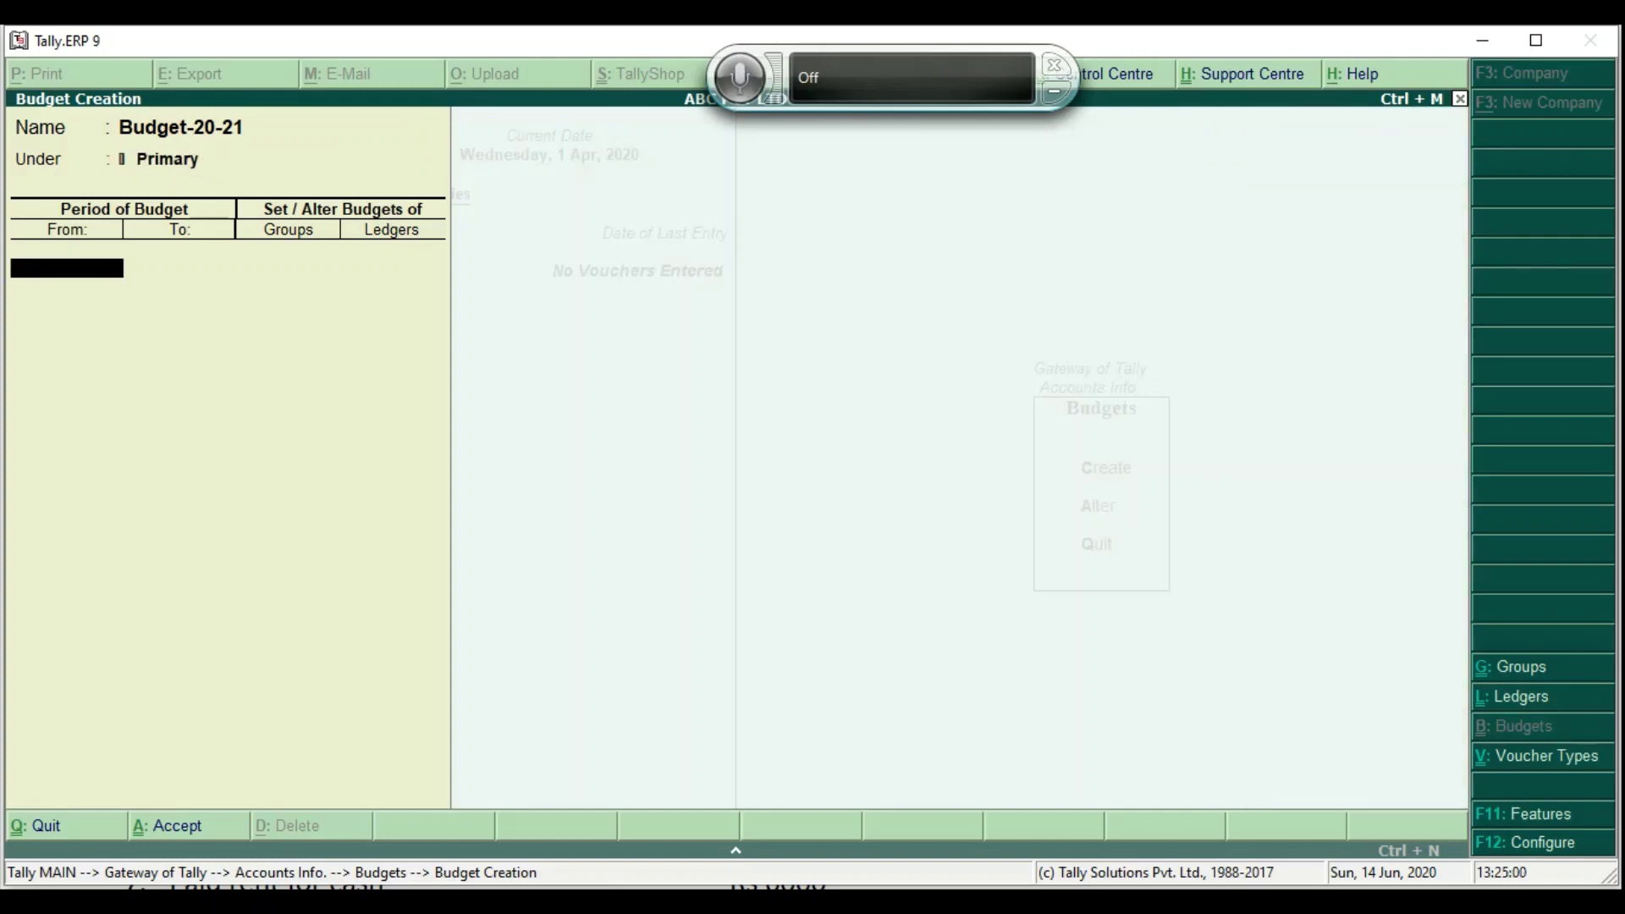
Set the budget period from 1-Apr-2020 to 31-Mar-2021 and enable setting budgets for groups
{"action": "type", "text": "1"}
{"action": "key", "text": "Return"}
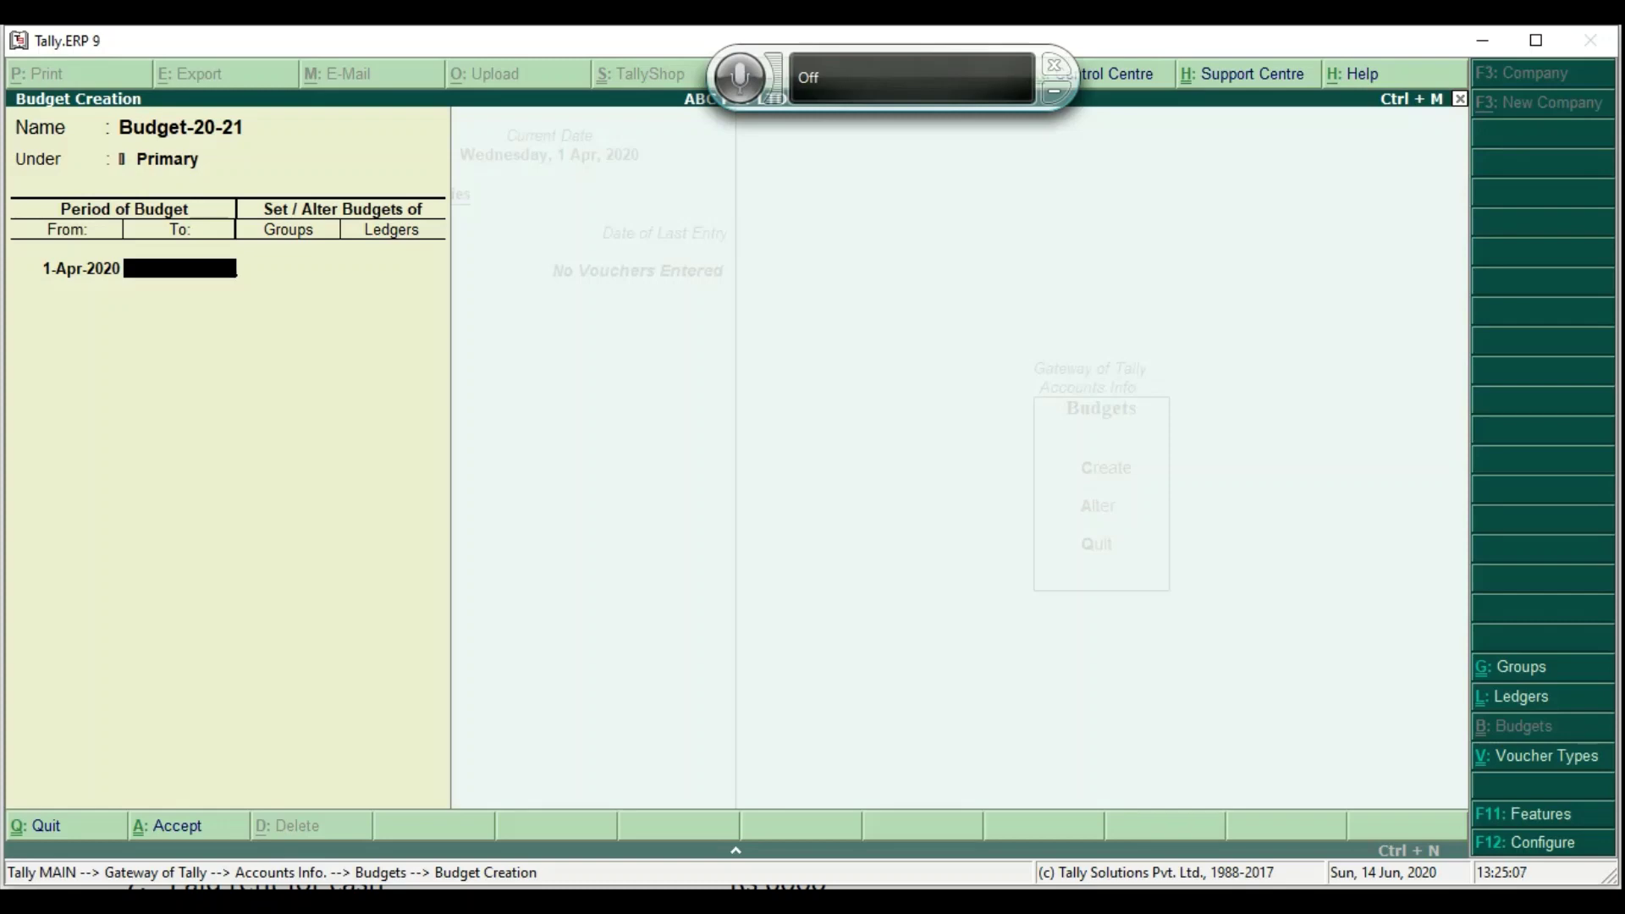
{"action": "type", "text": "31-3"}
{"action": "key", "text": "Return"}
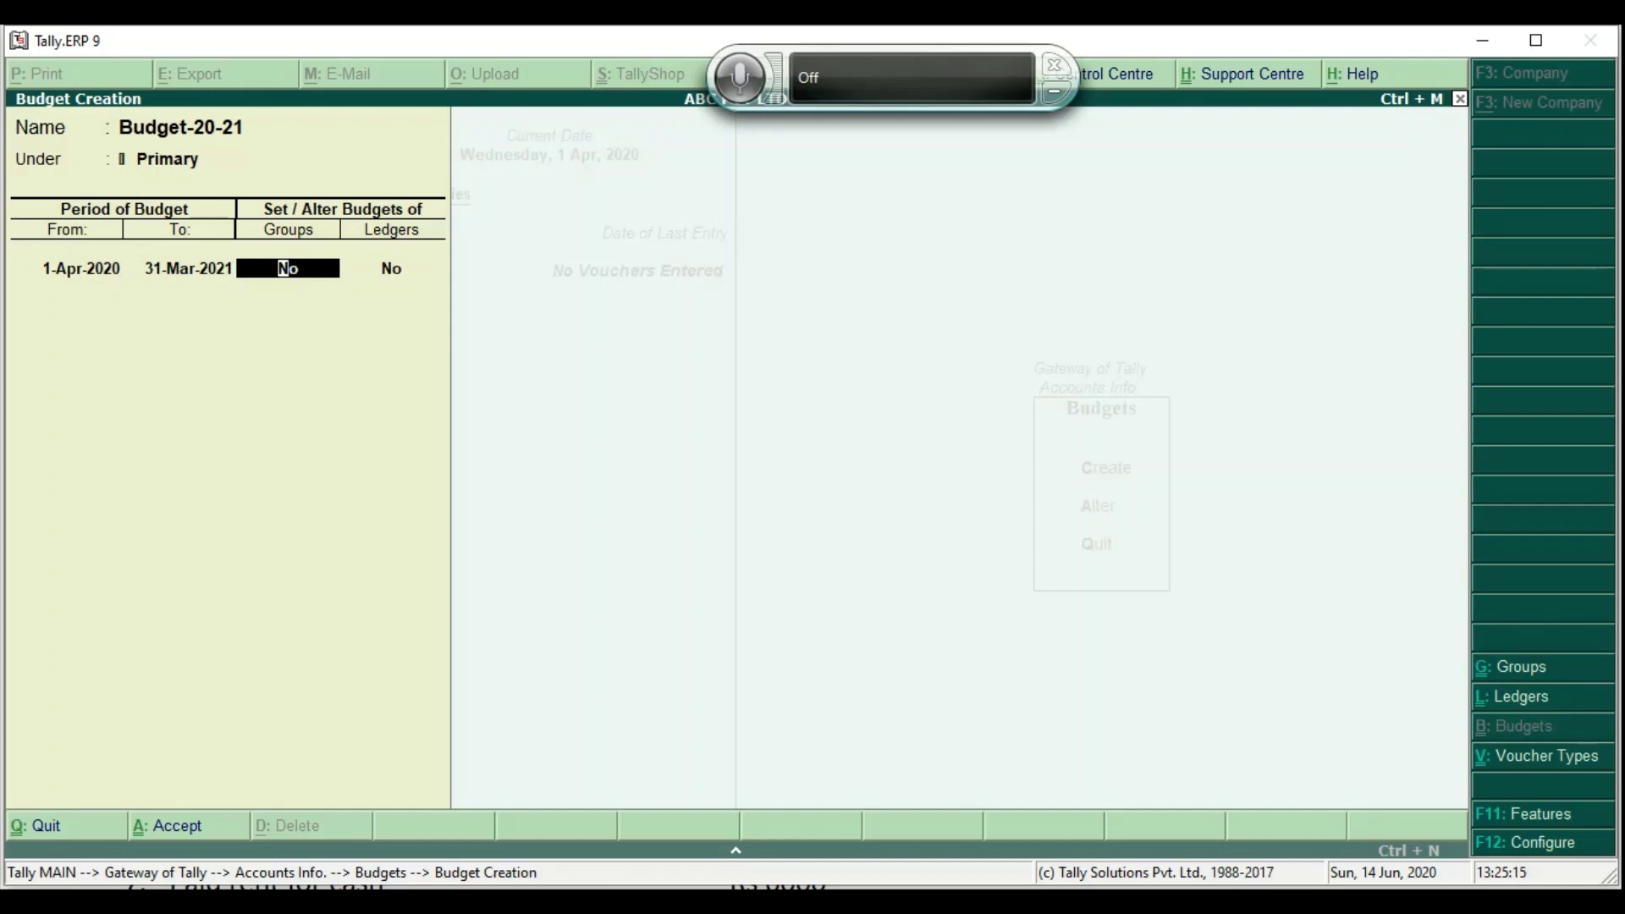
{"action": "type", "text": "y"}
{"action": "key", "text": "Return"}
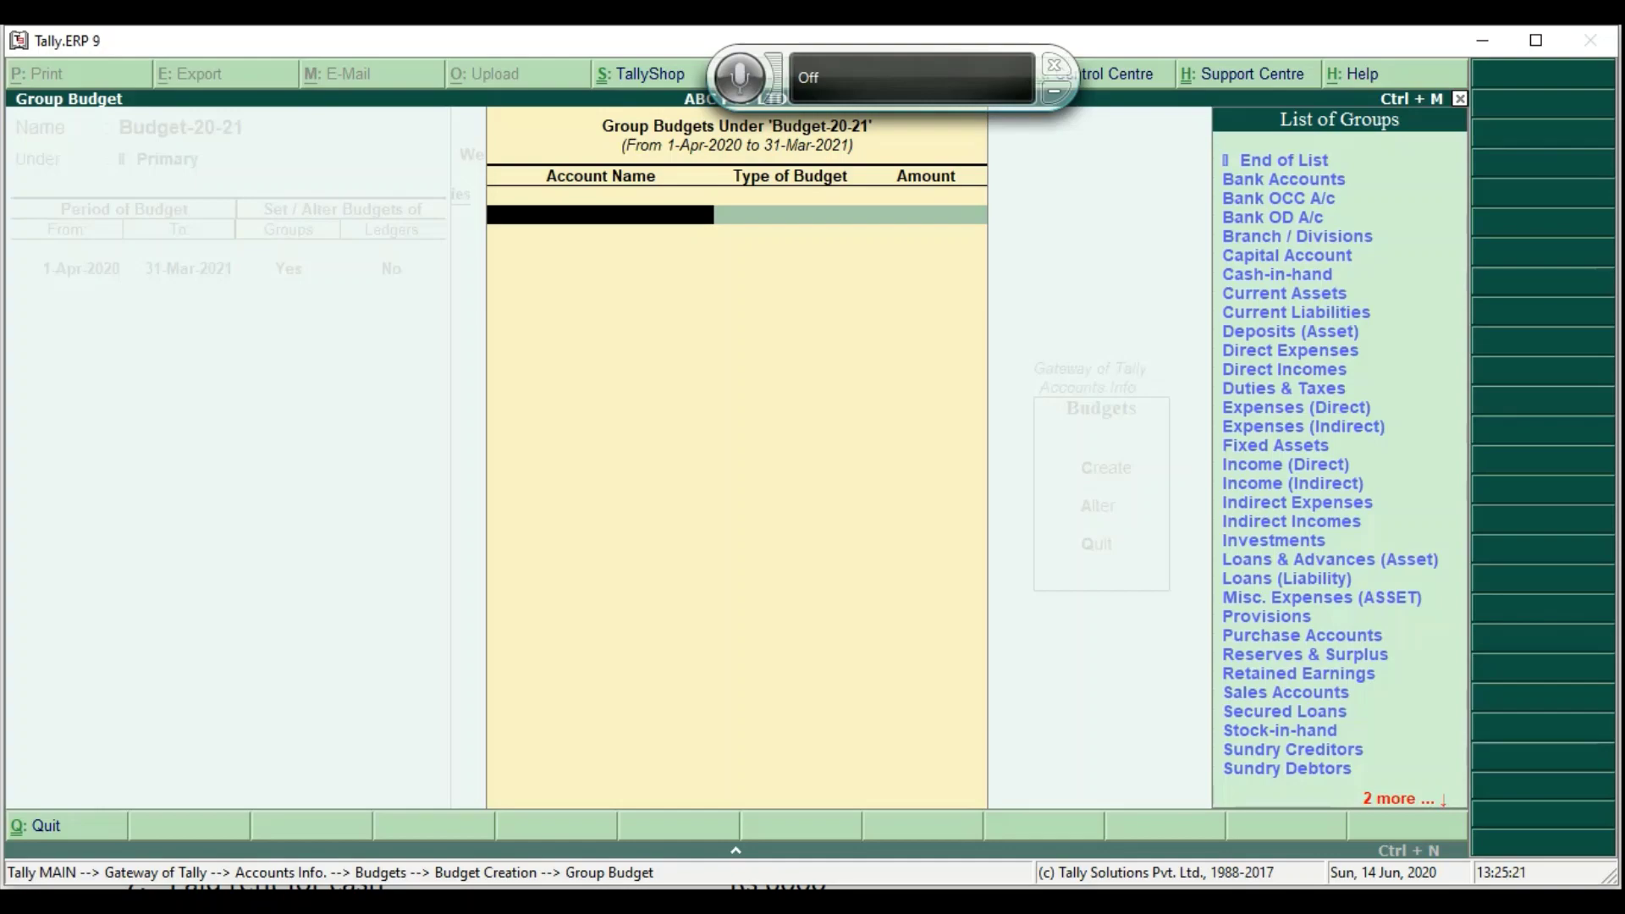
Check the budget table in the PowerPoint slide show, and back in Tally add Sundry Debtors as a group budget of type On Closing Balance
{"action": "mouse_move", "coordinate": [846, 902]}
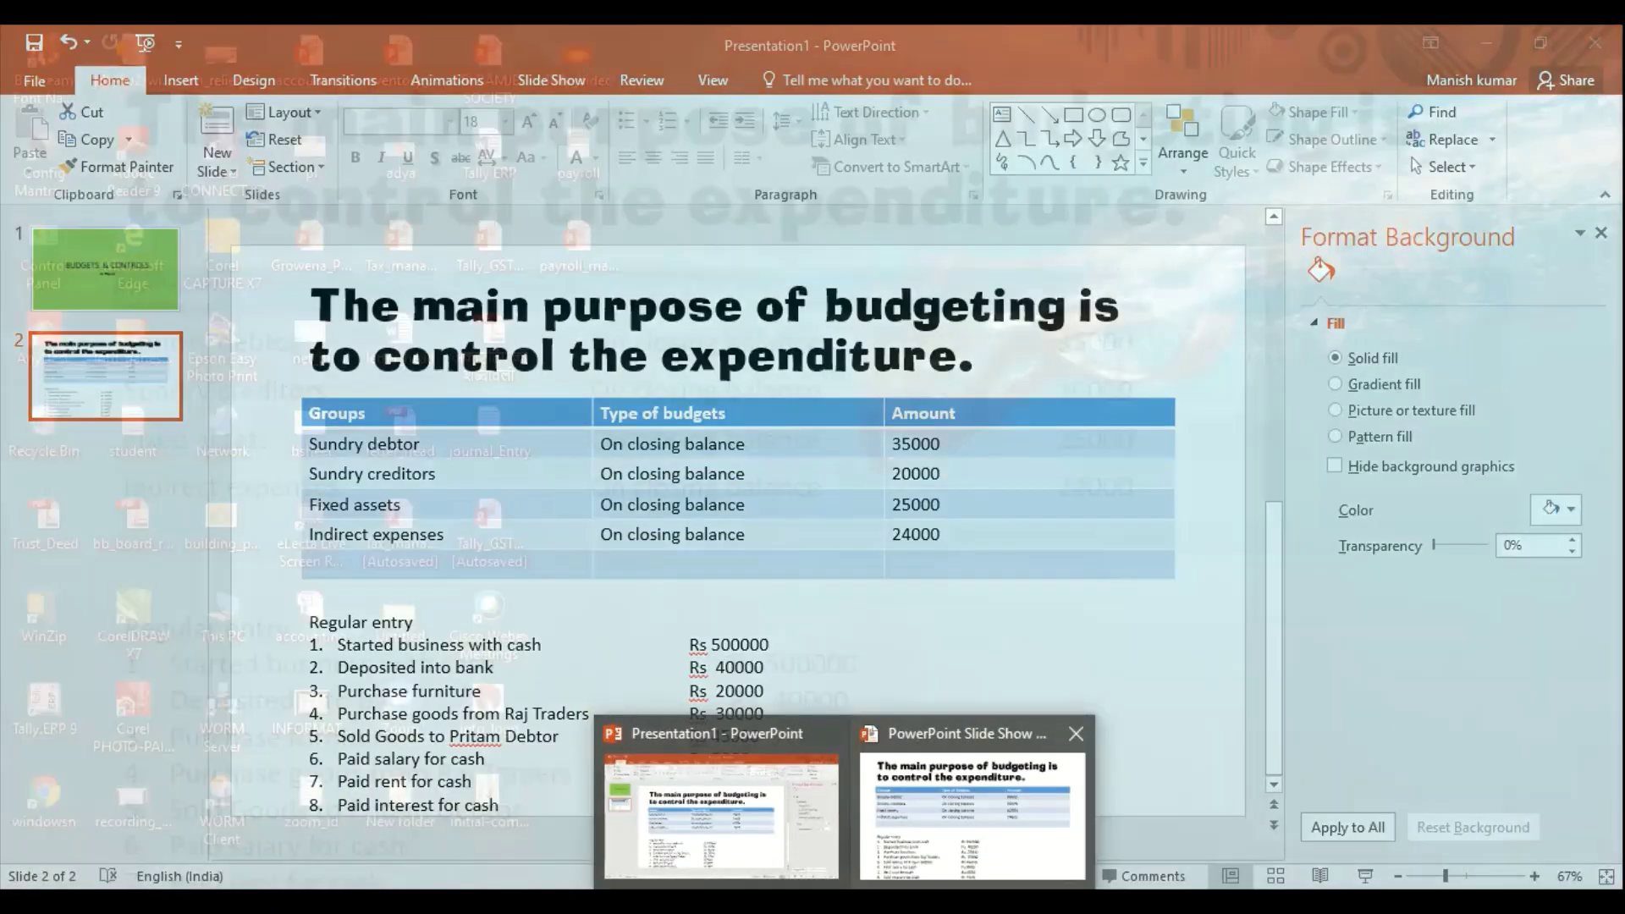
{"action": "left_click", "coordinate": [973, 812]}
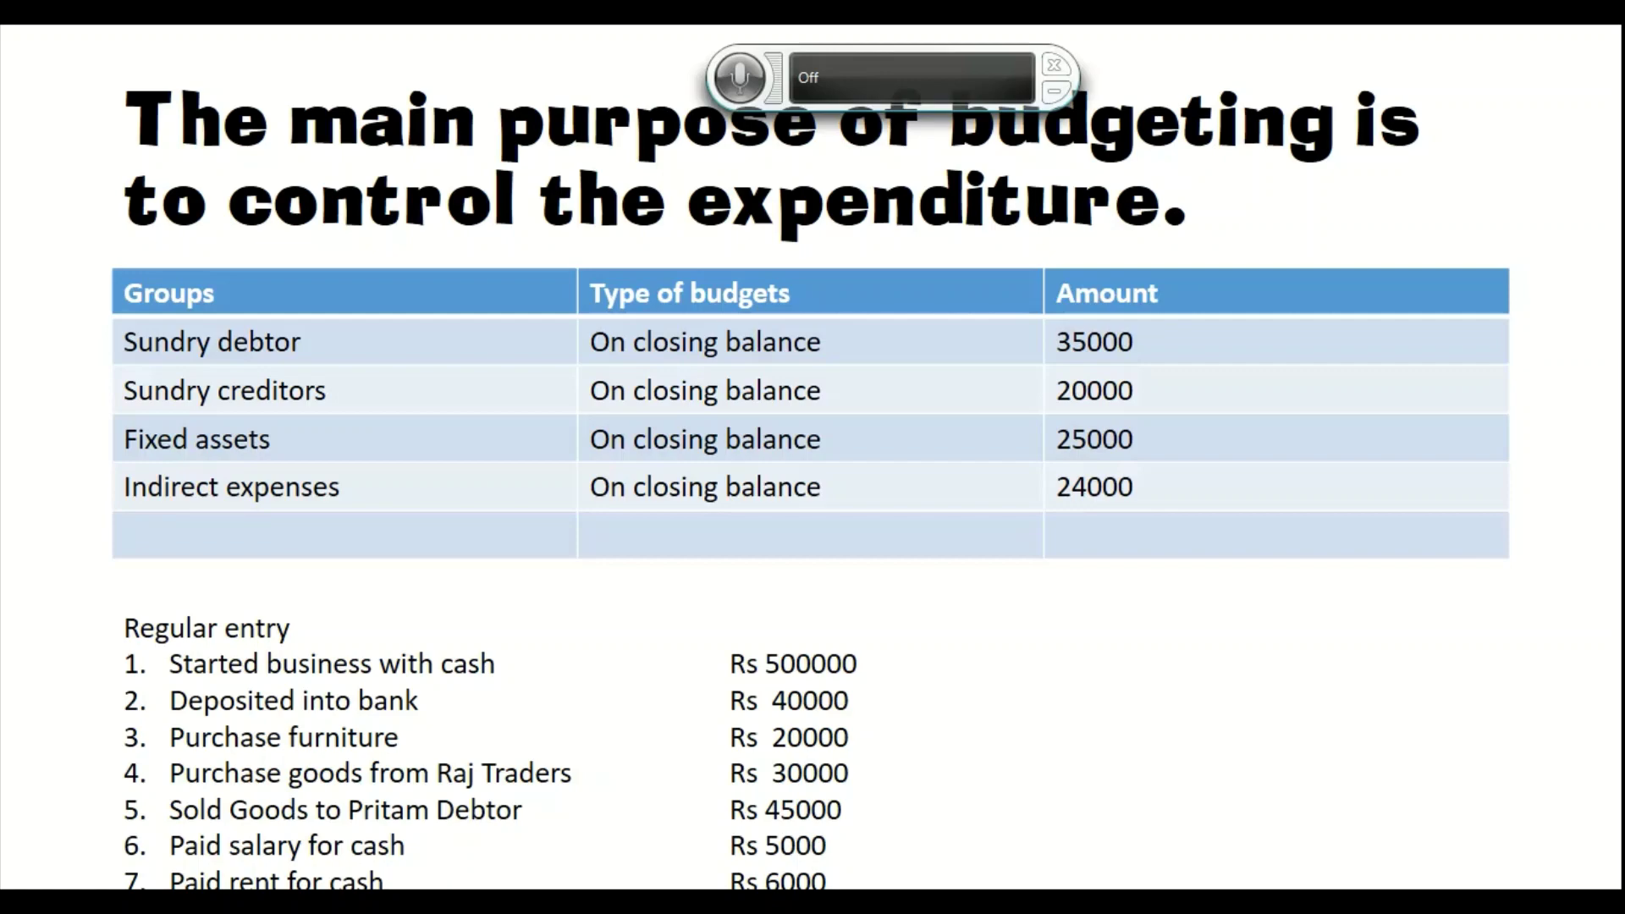
{"action": "key", "text": "alt+Tab"}
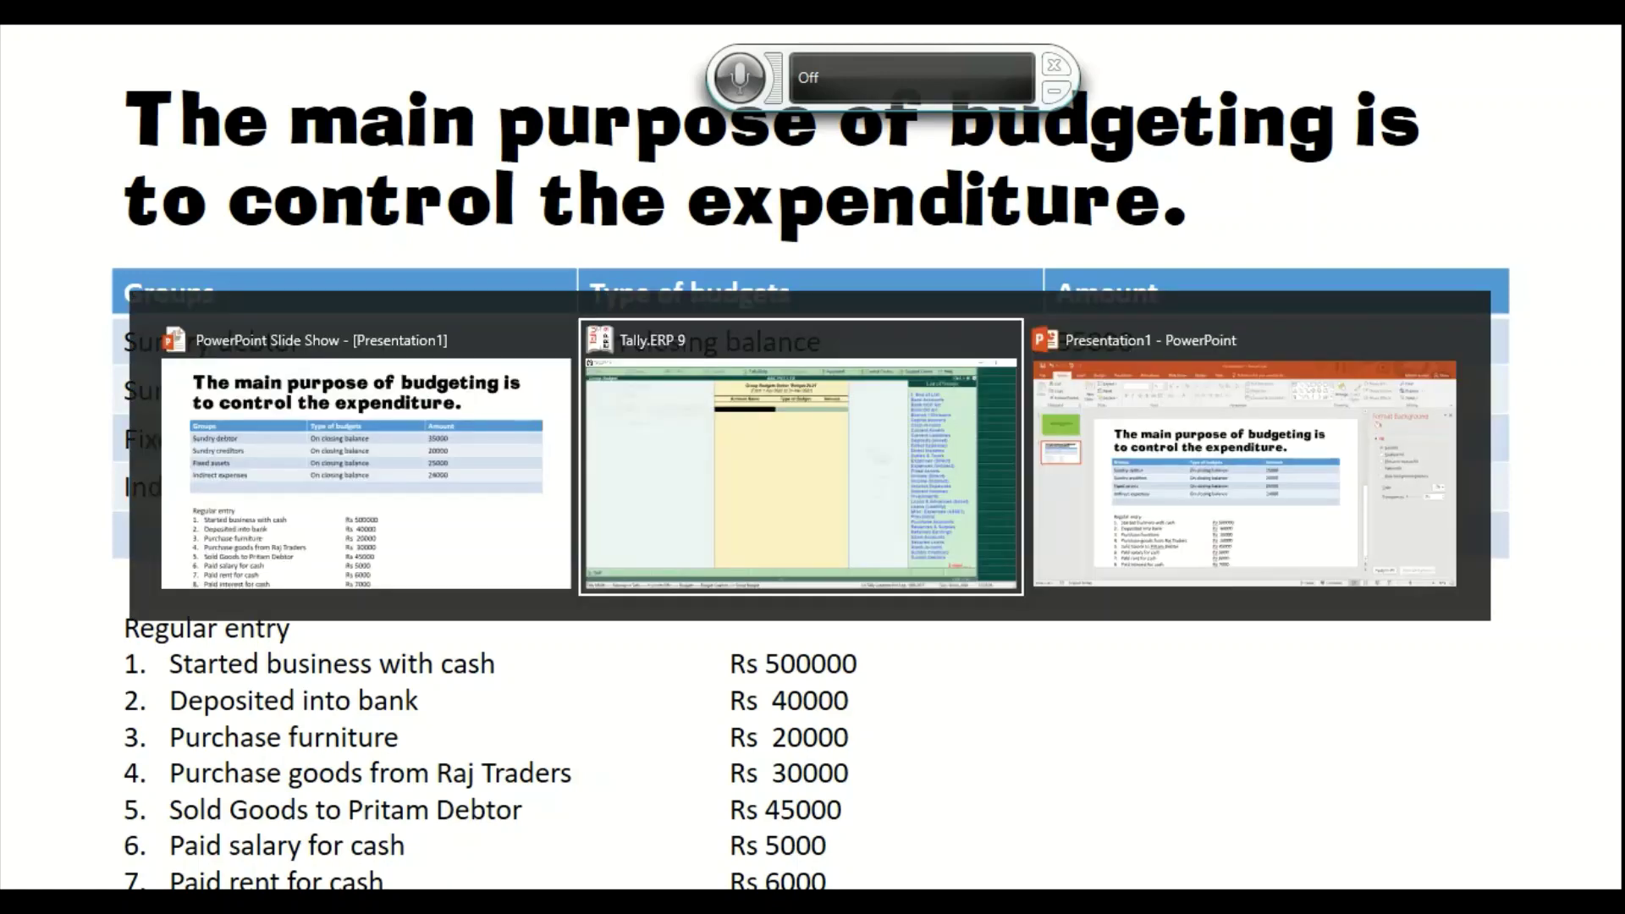
{"action": "type", "text": "Sundry"}
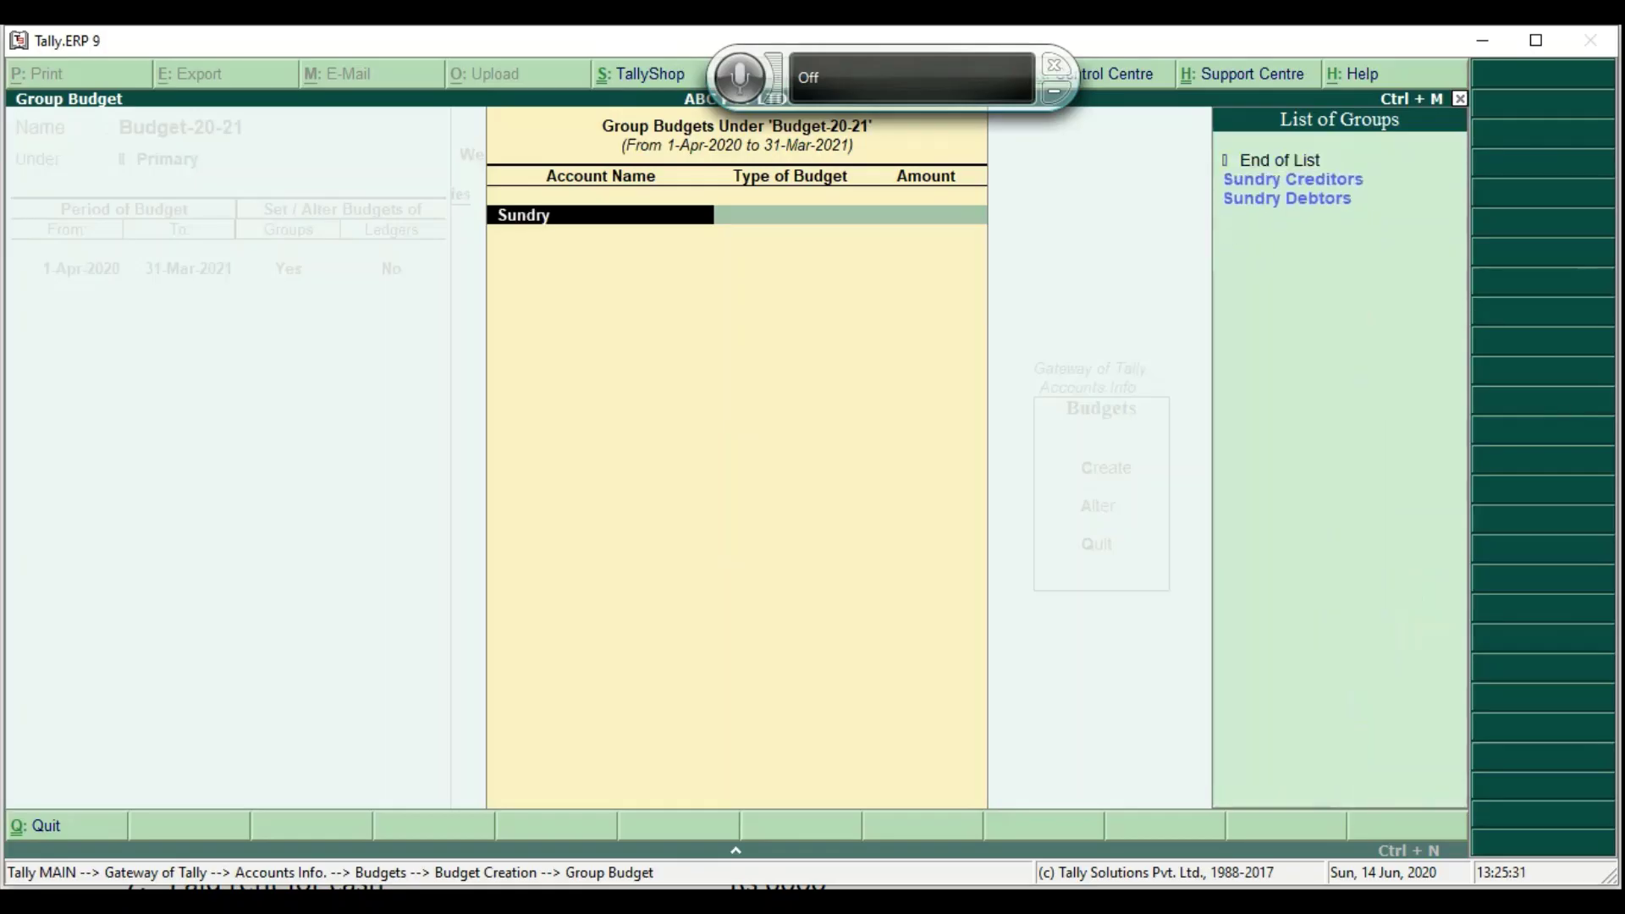
{"action": "key", "text": "Return"}
{"action": "key", "text": "Down"}
{"action": "key", "text": "Down"}
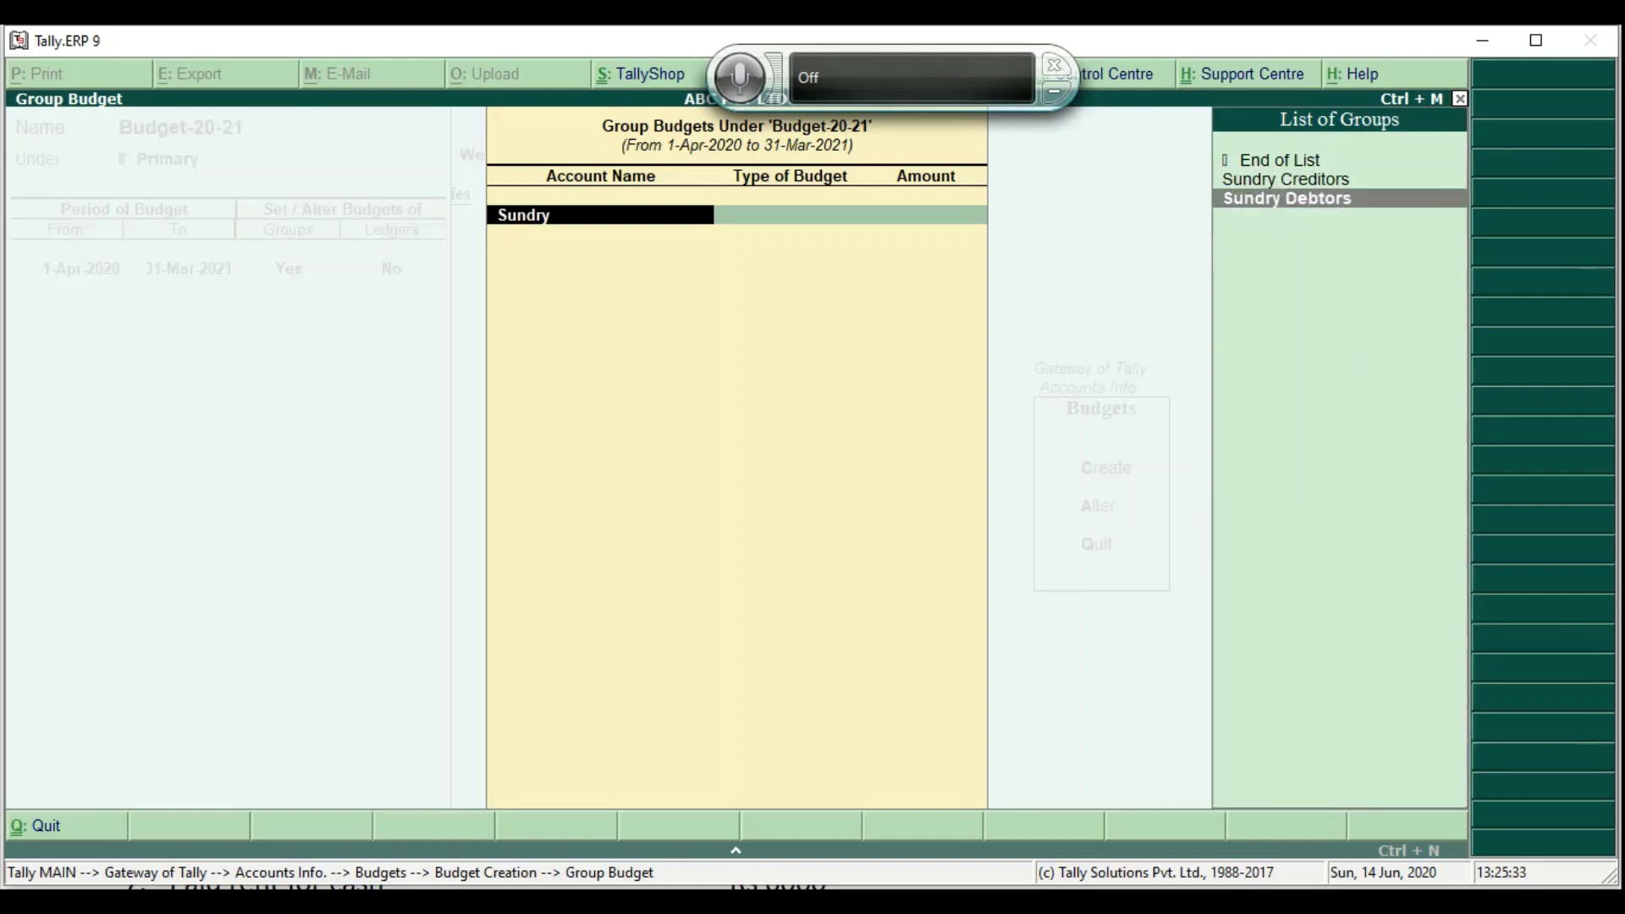
{"action": "key", "text": "Return"}
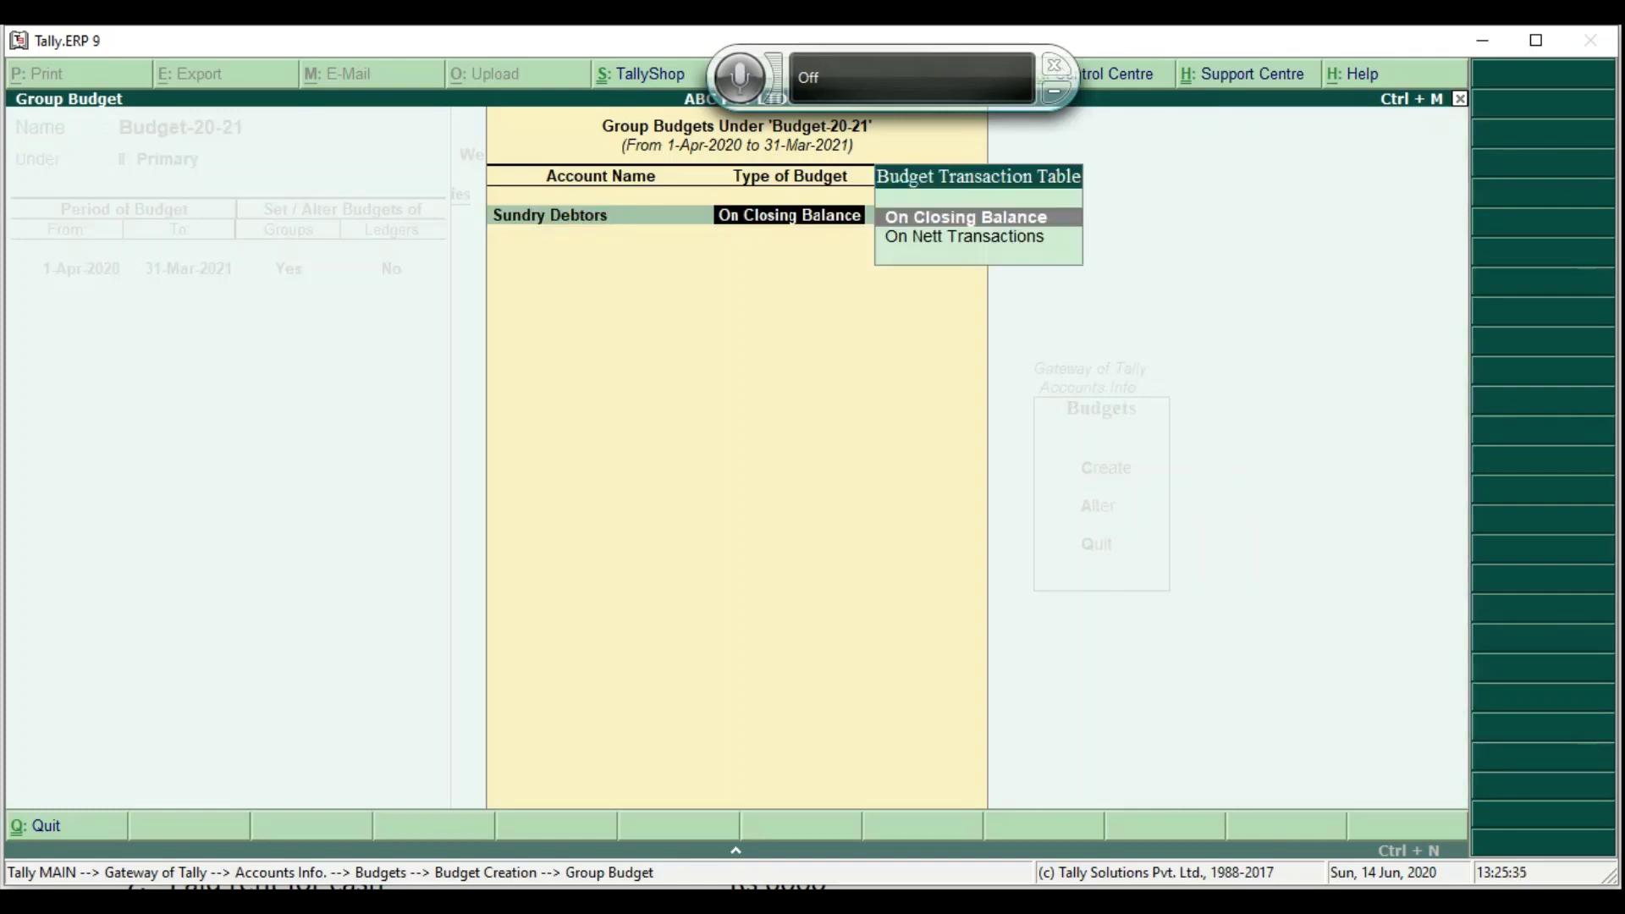
{"action": "key", "text": "Return"}
Check the Sundry debtor amount on the PowerPoint slide and enter 35,000 as the Sundry Debtors budget in Tally
{"action": "key", "text": "alt+Tab"}
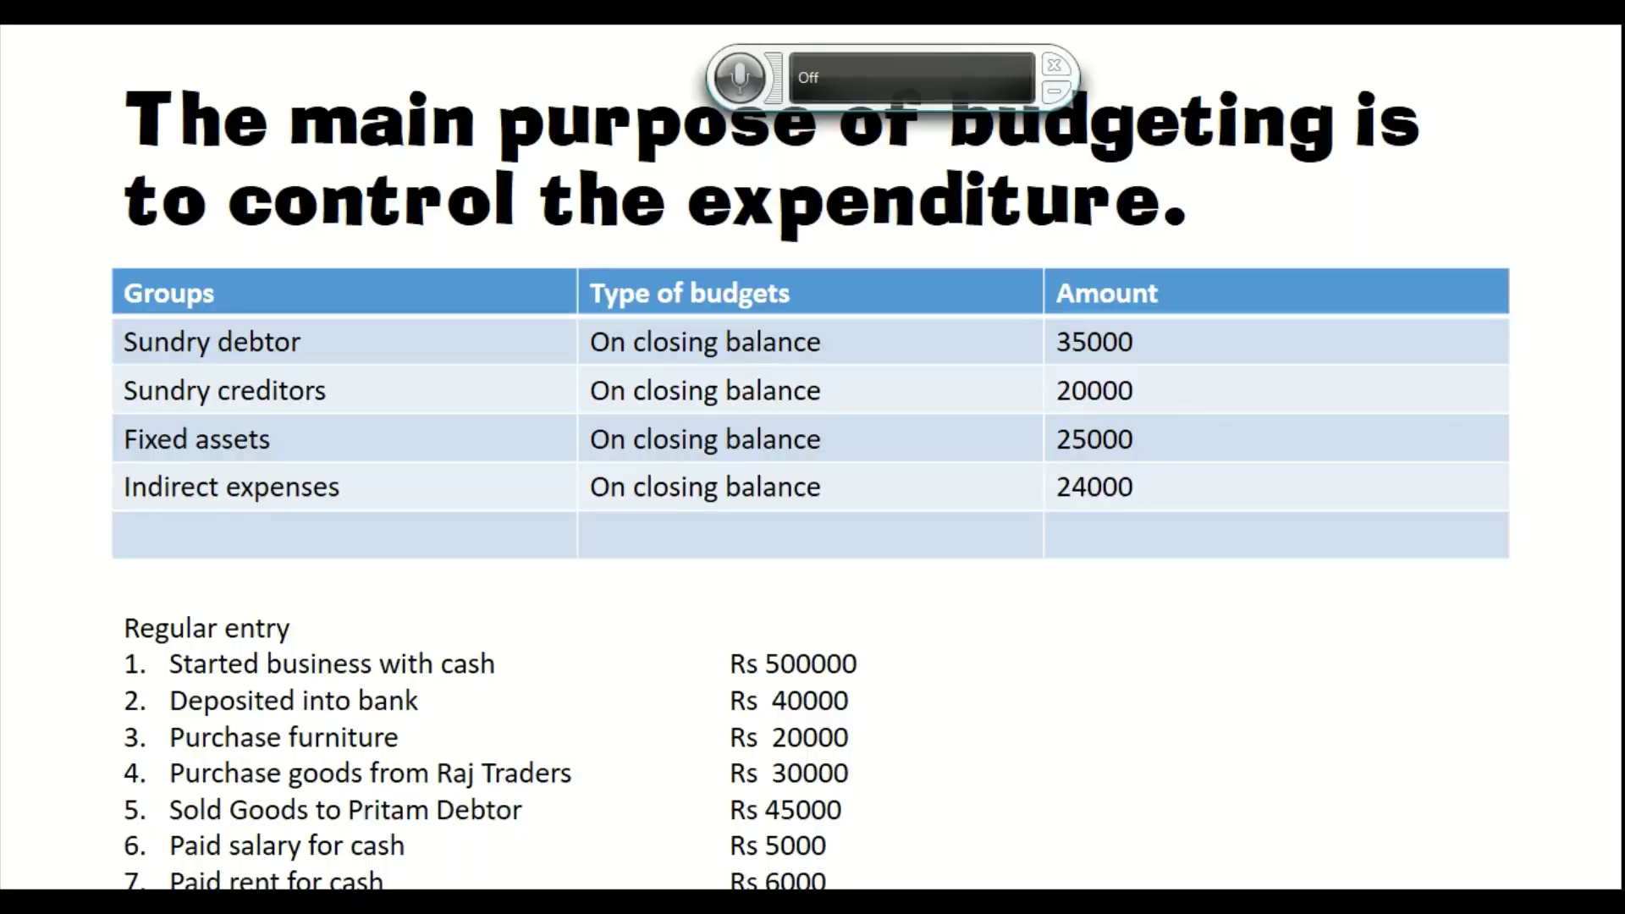
{"action": "key", "text": "alt+Tab"}
{"action": "type", "text": "35"}
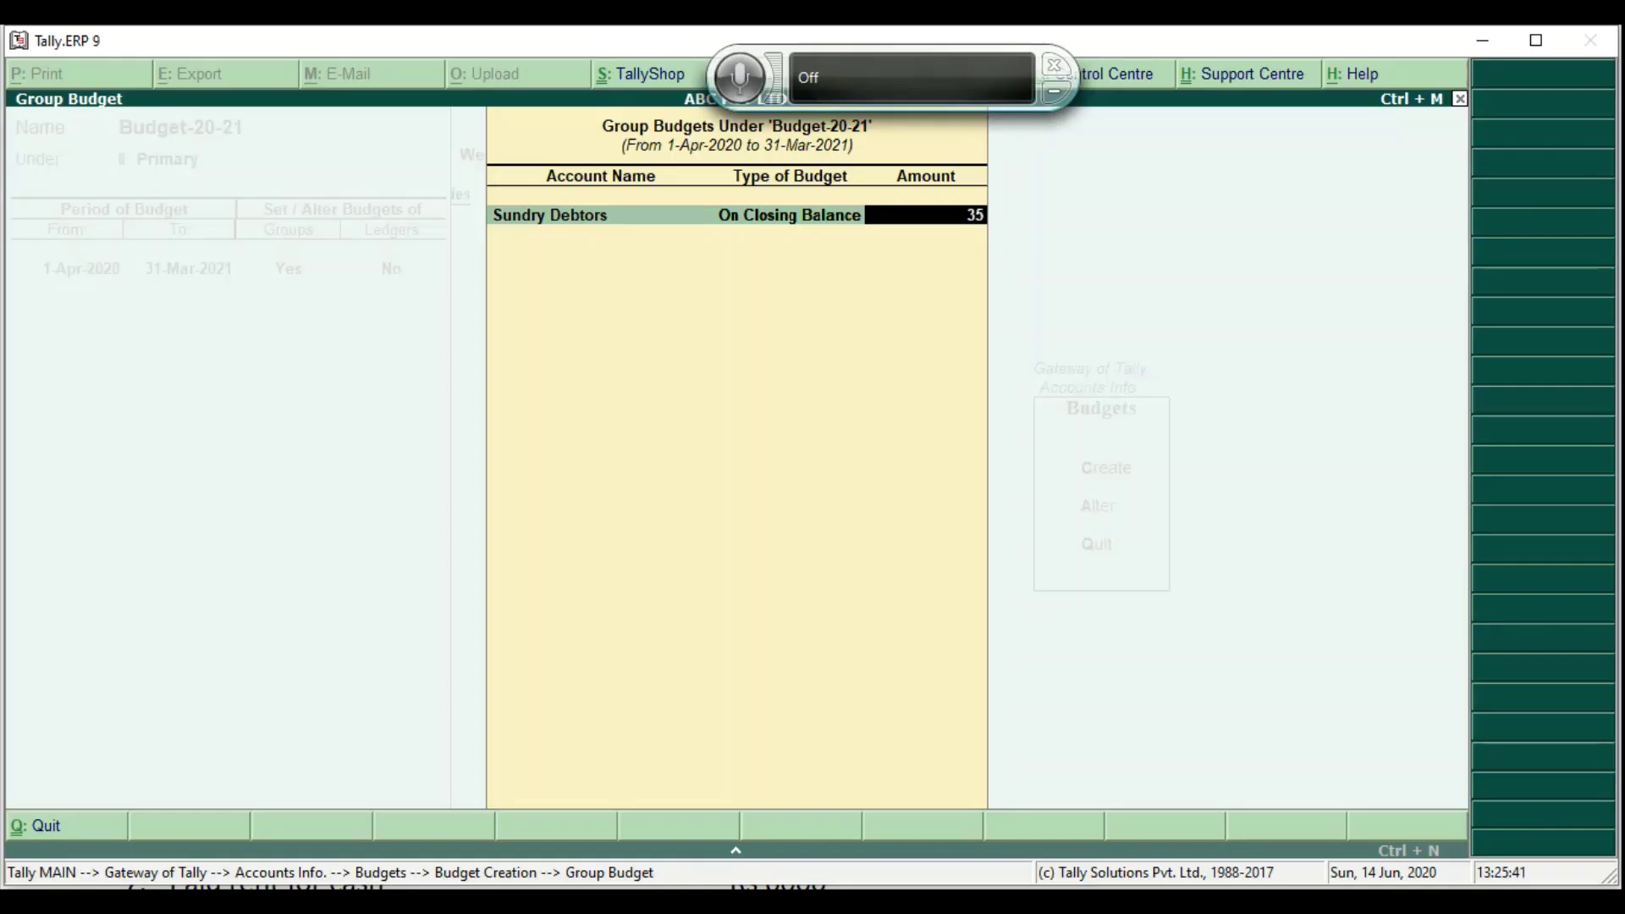
{"action": "type", "text": ",00000"}
{"action": "key", "text": "Return"}
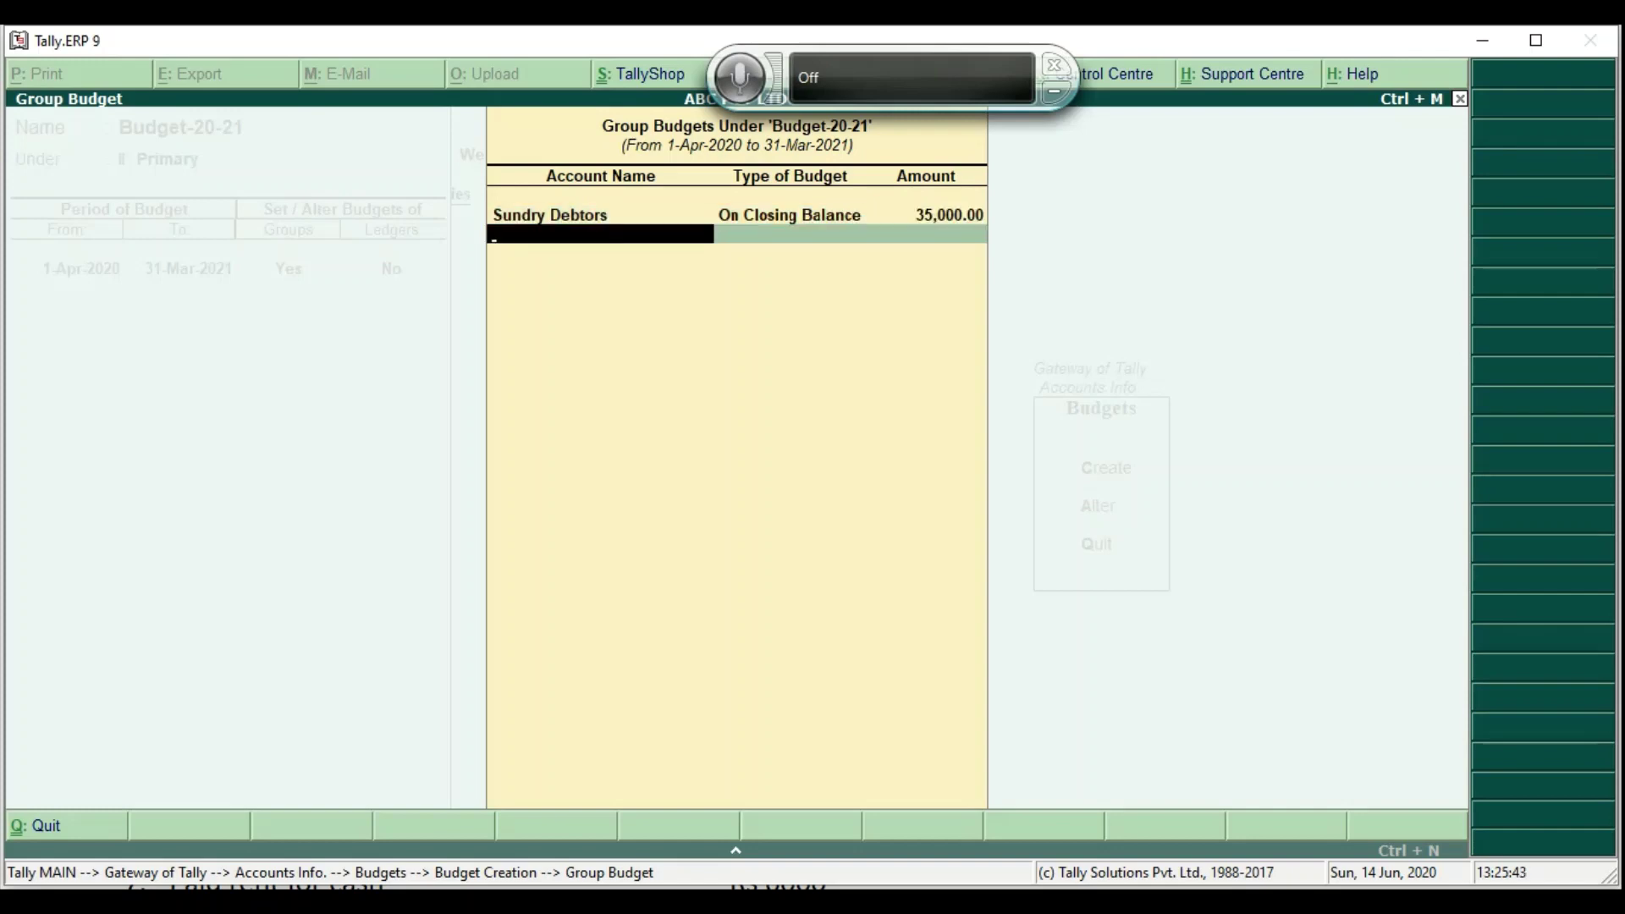
Add a Sundry Creditors group budget on closing balance with the amount 20,000, checking the PowerPoint slide for the figure
{"action": "type", "text": "Sundry"}
{"action": "key", "text": "Down"}
{"action": "key", "text": "Down"}
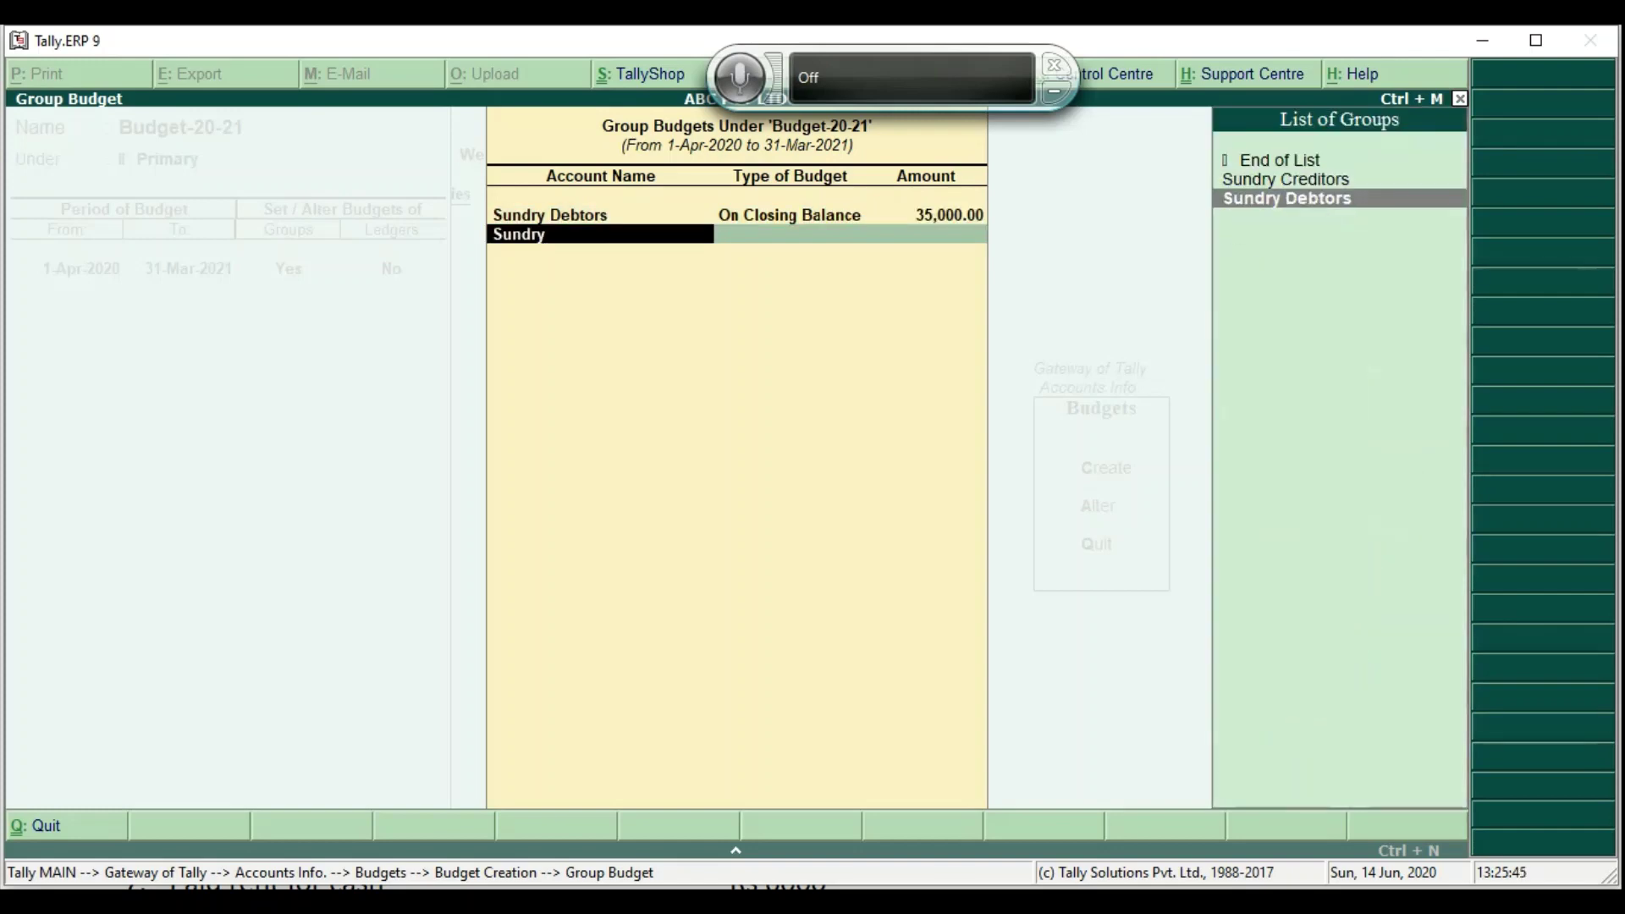
{"action": "key", "text": "Return"}
{"action": "key", "text": "BackSpace"}
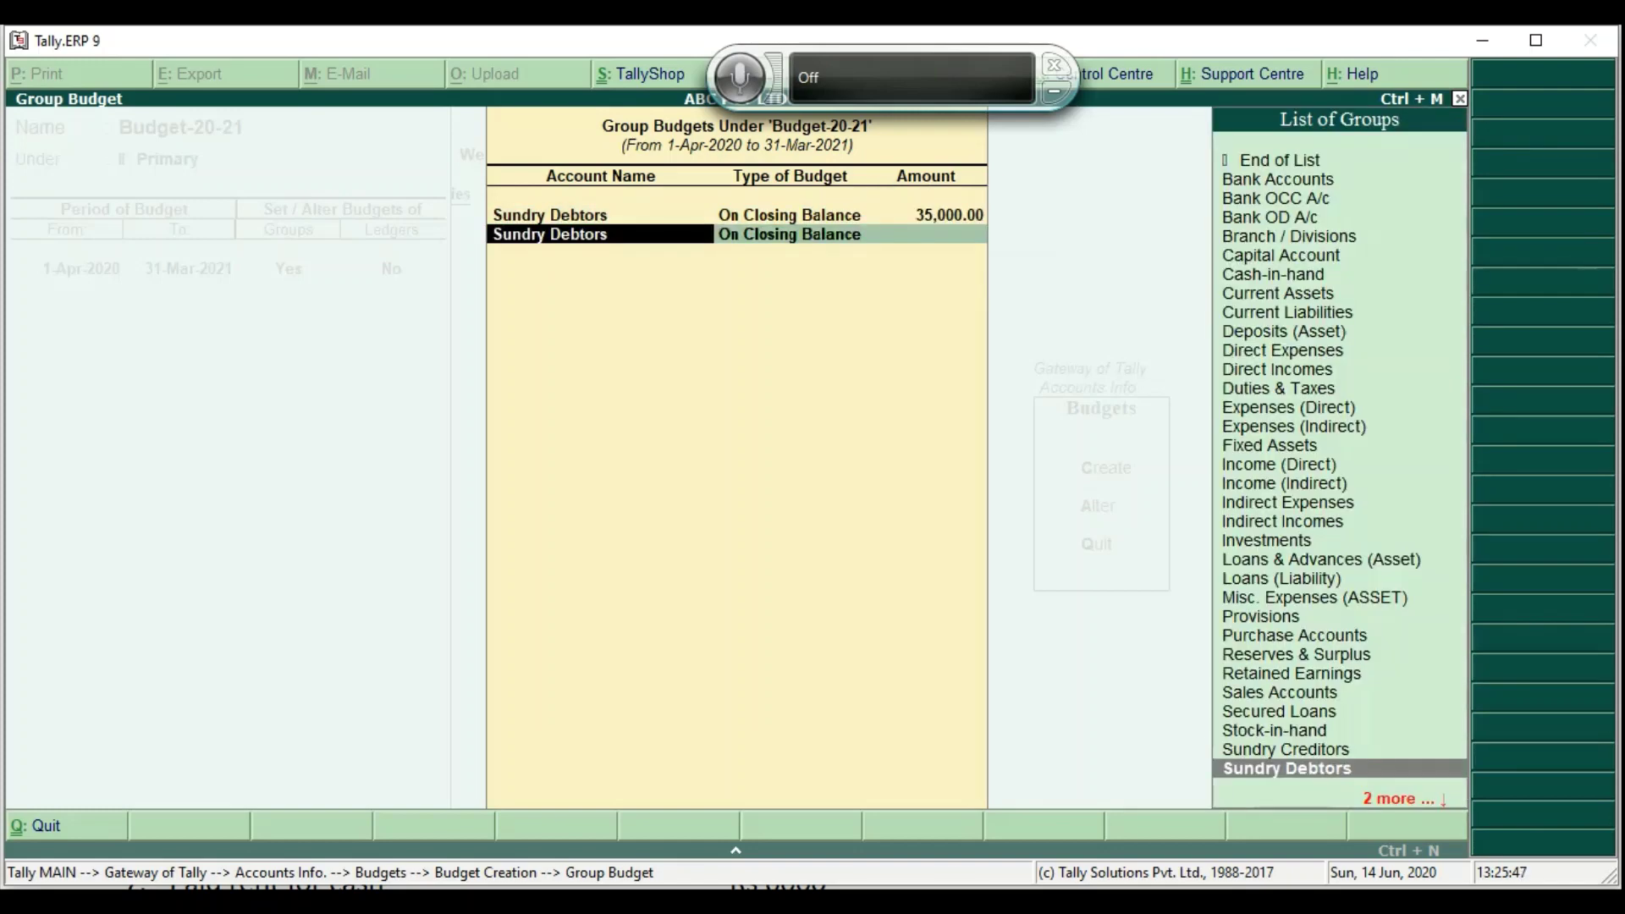
{"action": "key", "text": "Up"}
{"action": "key", "text": "Return"}
{"action": "key", "text": "Return"}
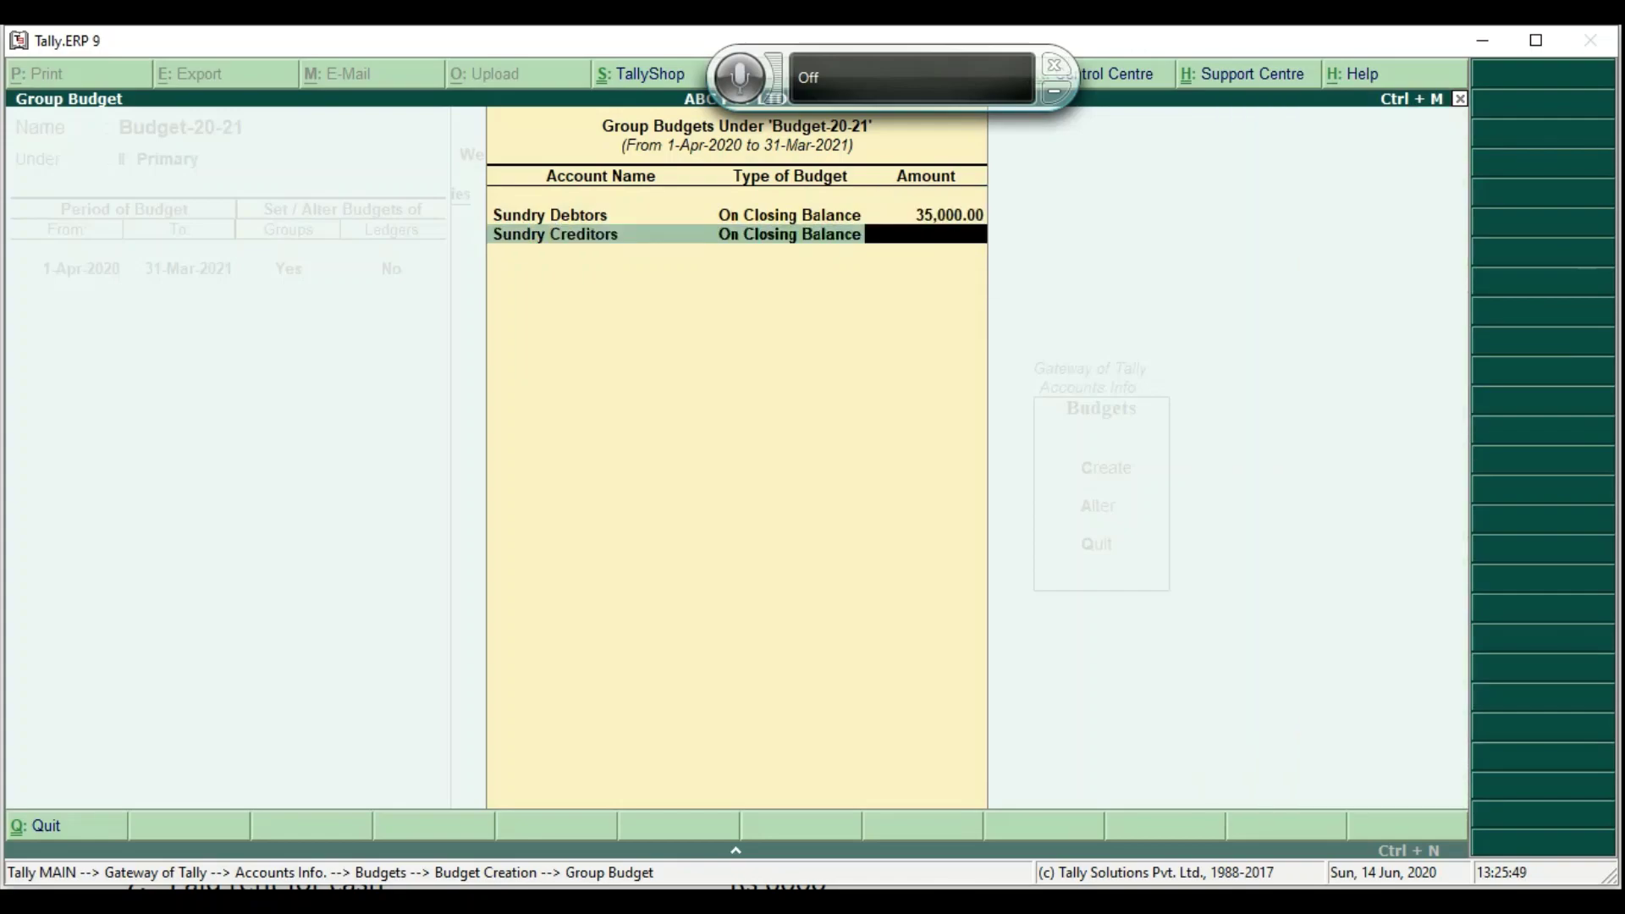
{"action": "key", "text": "alt+Tab"}
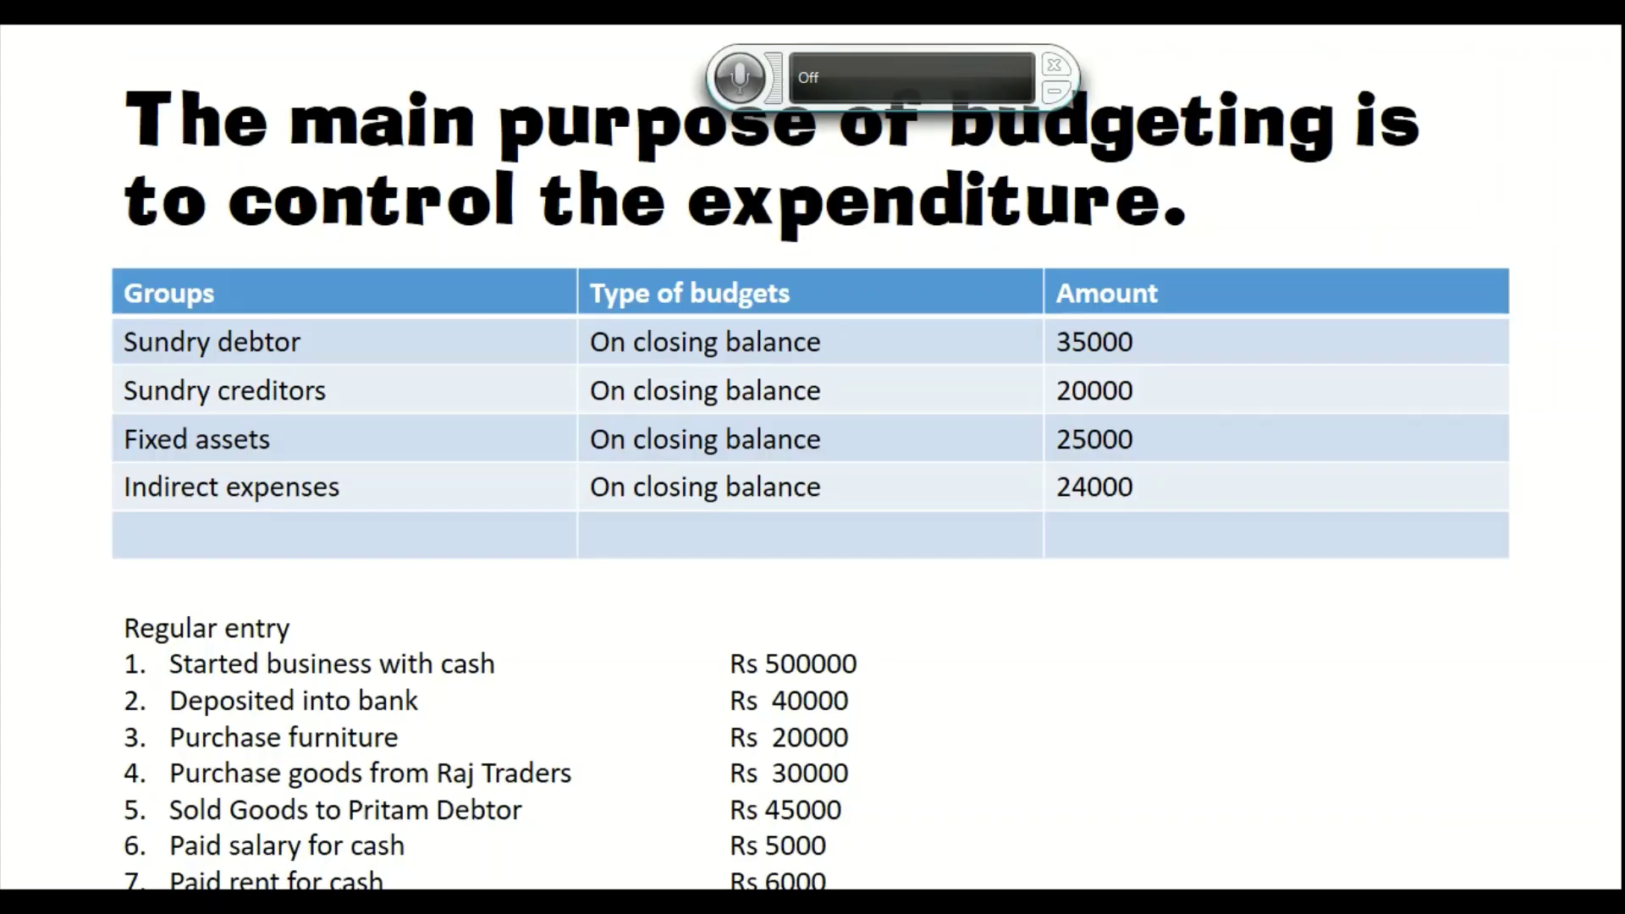
{"action": "key", "text": "alt+Tab"}
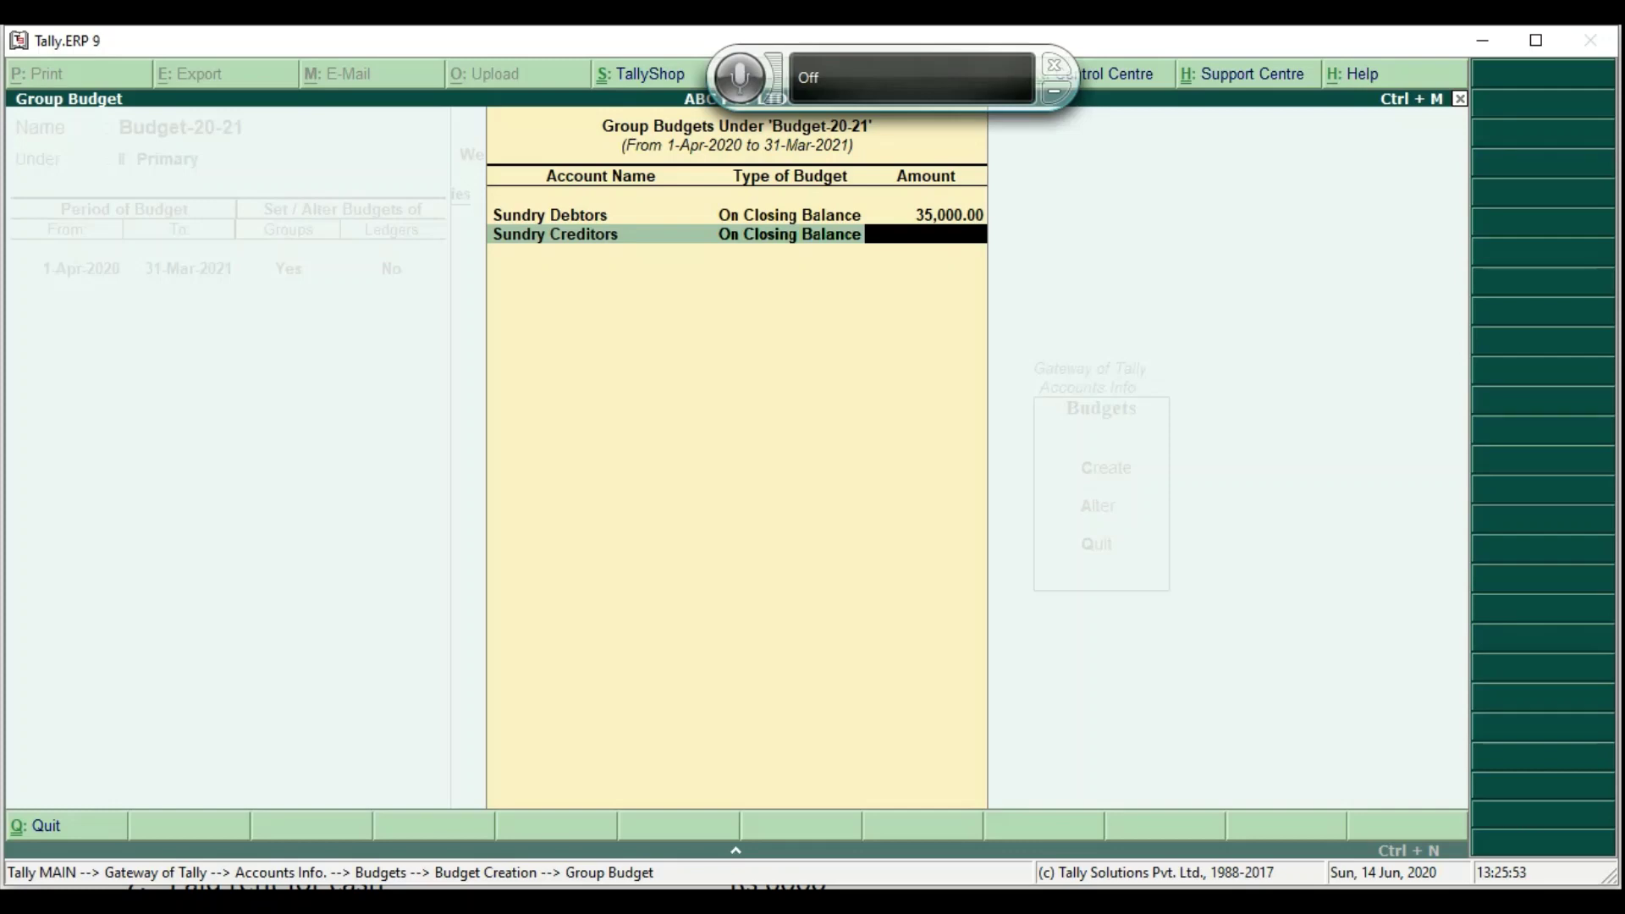
{"action": "type", "text": "20000"}
{"action": "key", "text": "Return"}
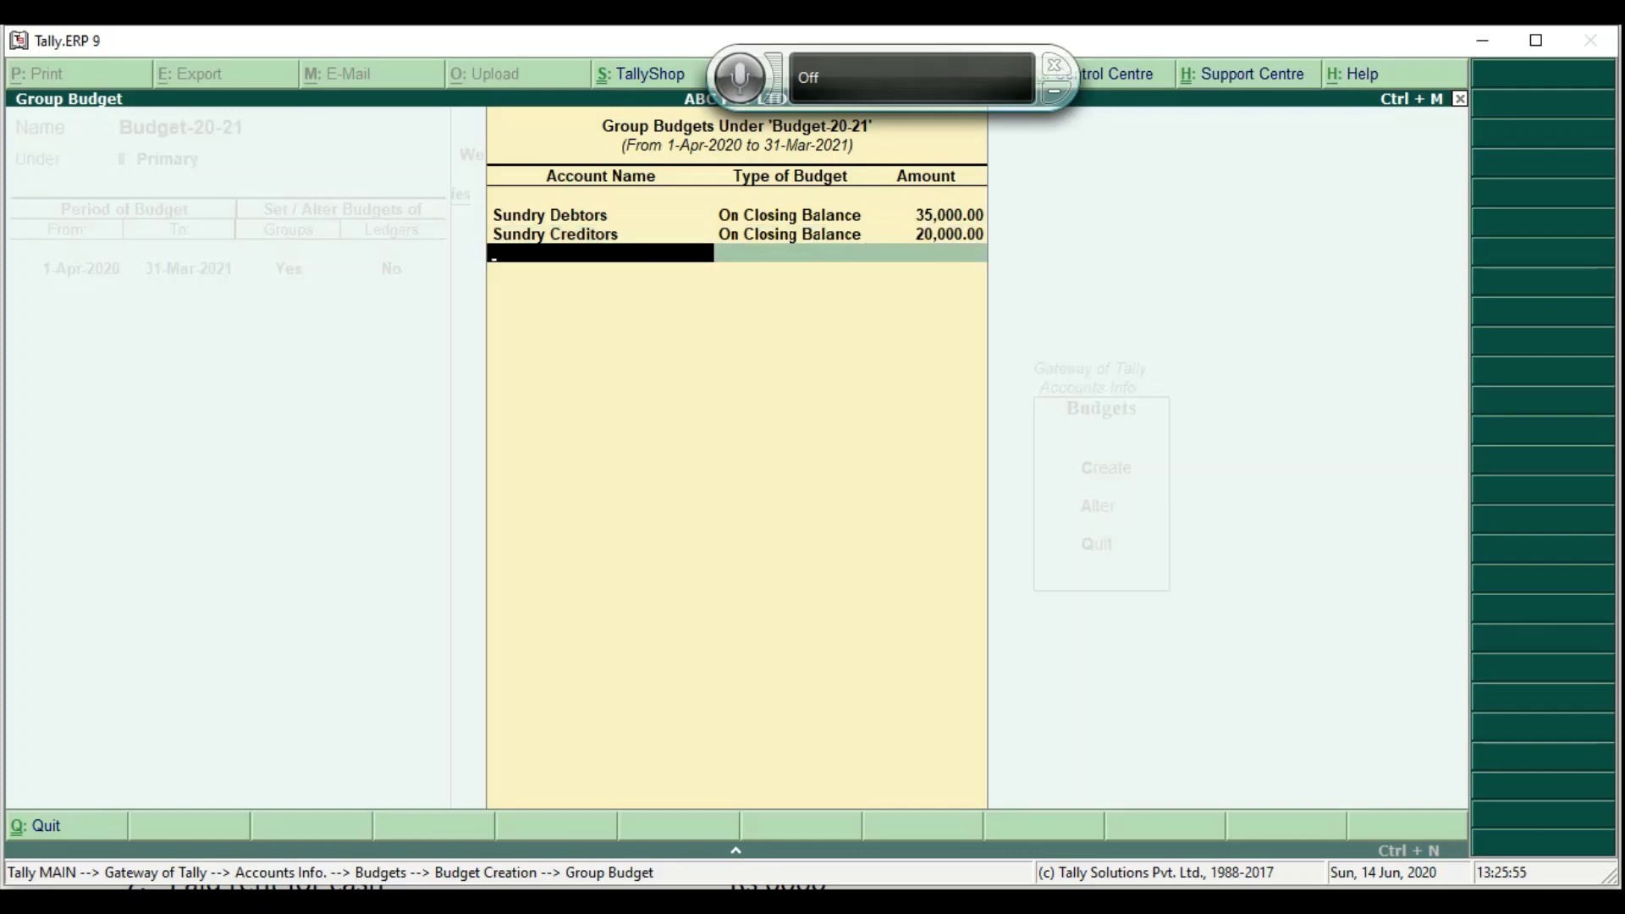
Add a Fixed Assets group budget on closing balance with the amount 25,000, taken from the PowerPoint slide
{"action": "type", "text": "Fixe"}
{"action": "key", "text": "Return"}
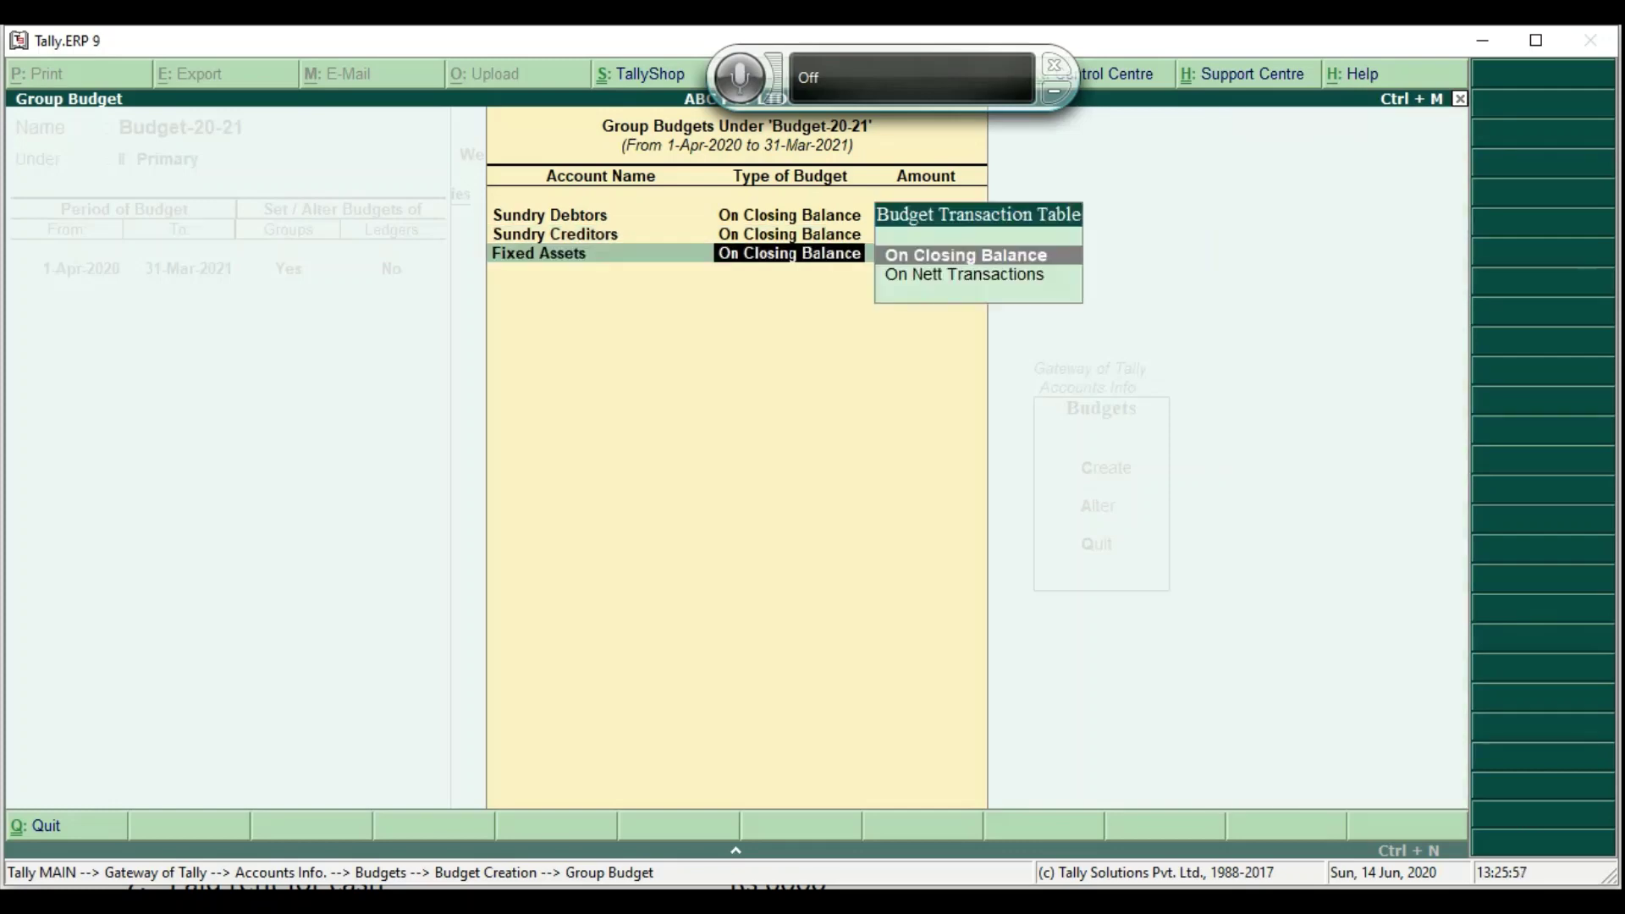
{"action": "key", "text": "Return"}
{"action": "key", "text": "alt+Tab"}
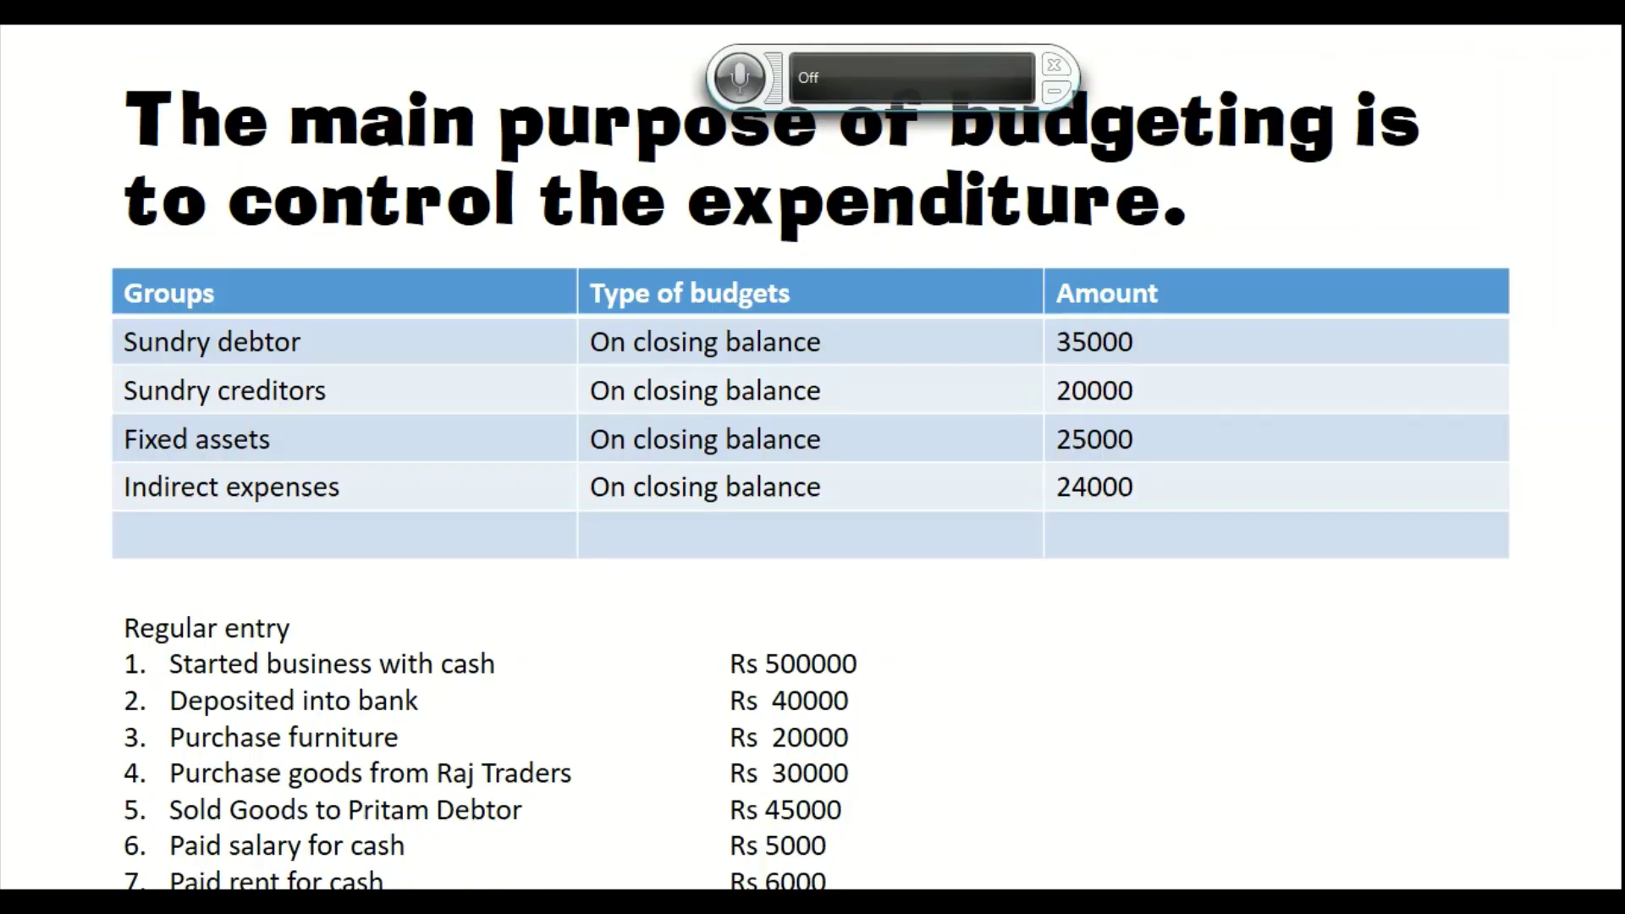
{"action": "key", "text": "alt+Tab"}
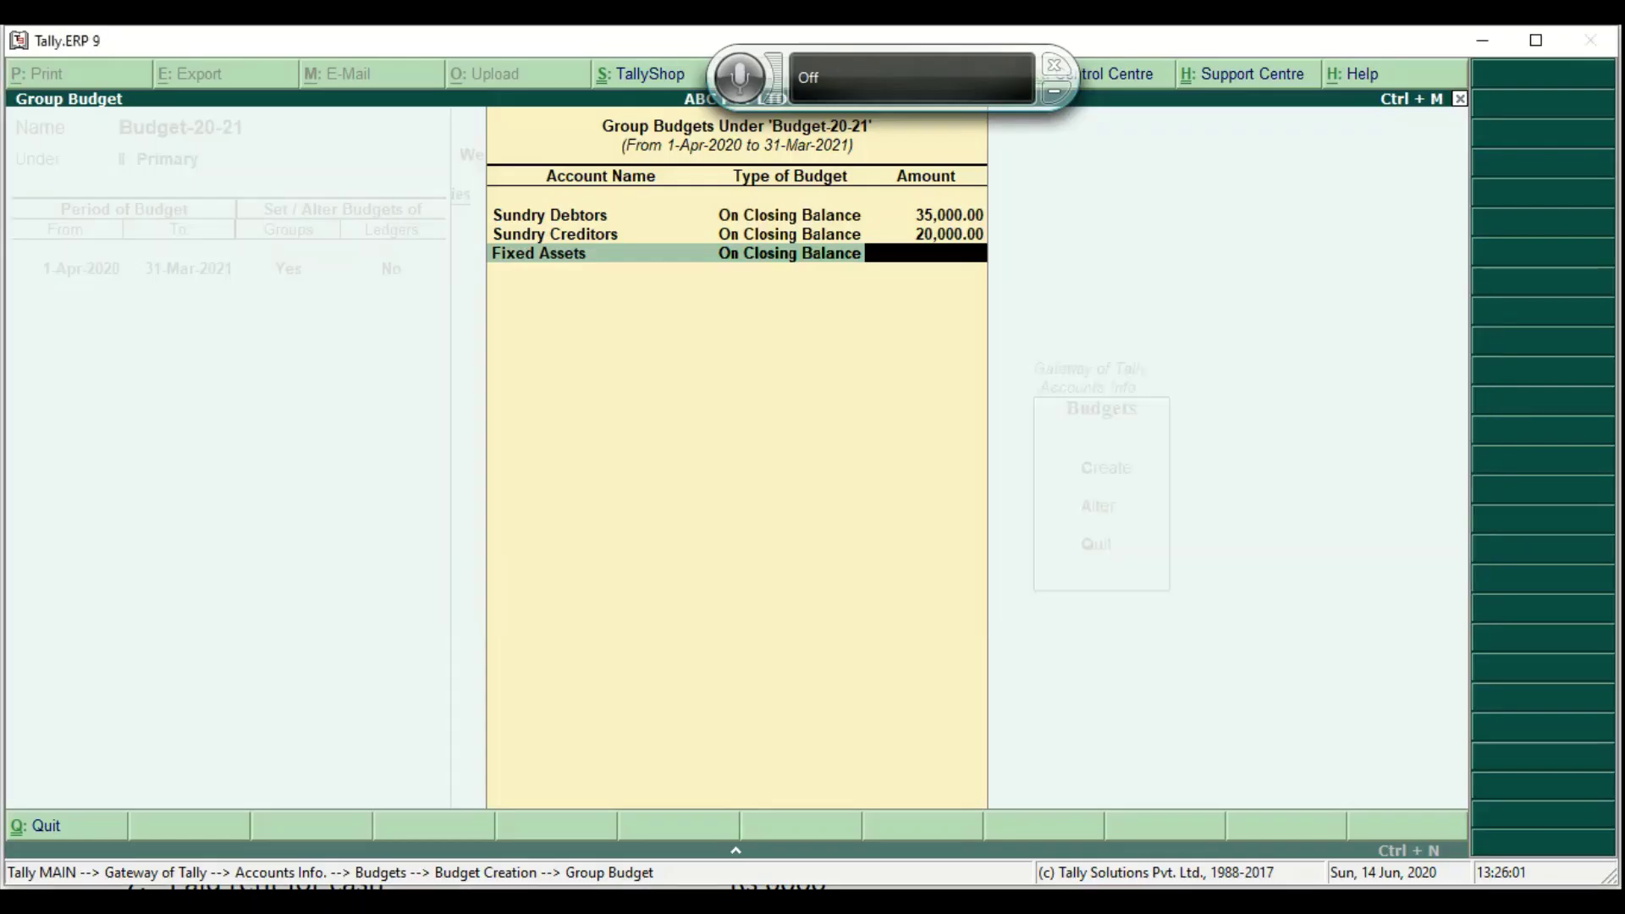
{"action": "type", "text": "25000"}
{"action": "key", "text": "Return"}
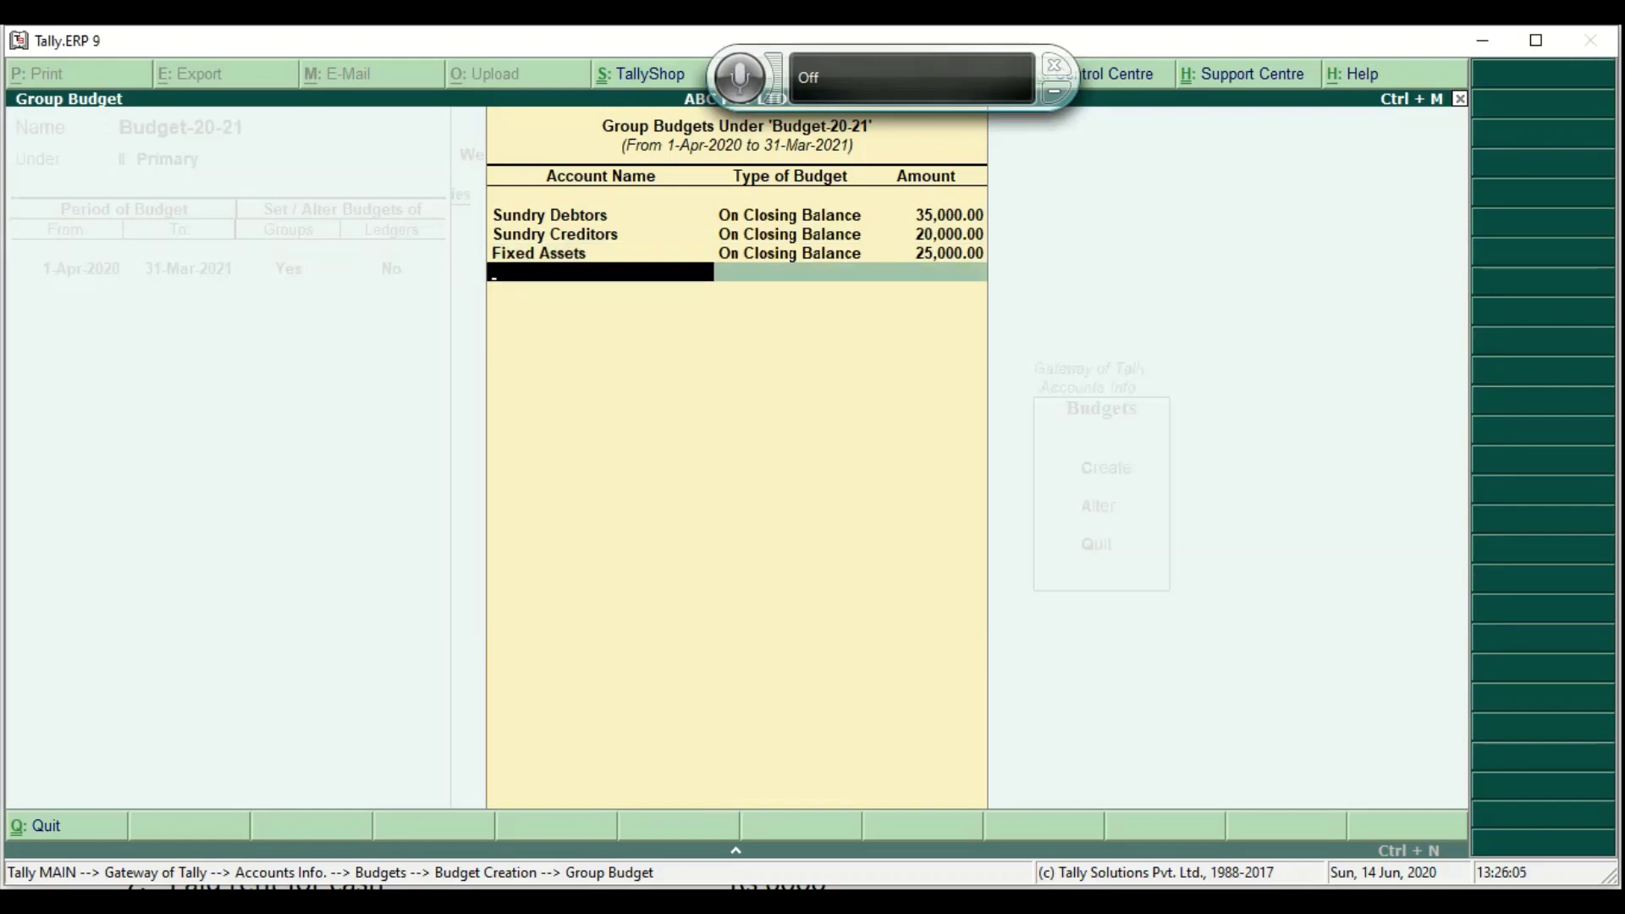
Add an Indirect Expenses group budget on closing balance with the amount 24,000 from the PowerPoint slide, and finish the group list
{"action": "type", "text": "Indirect"}
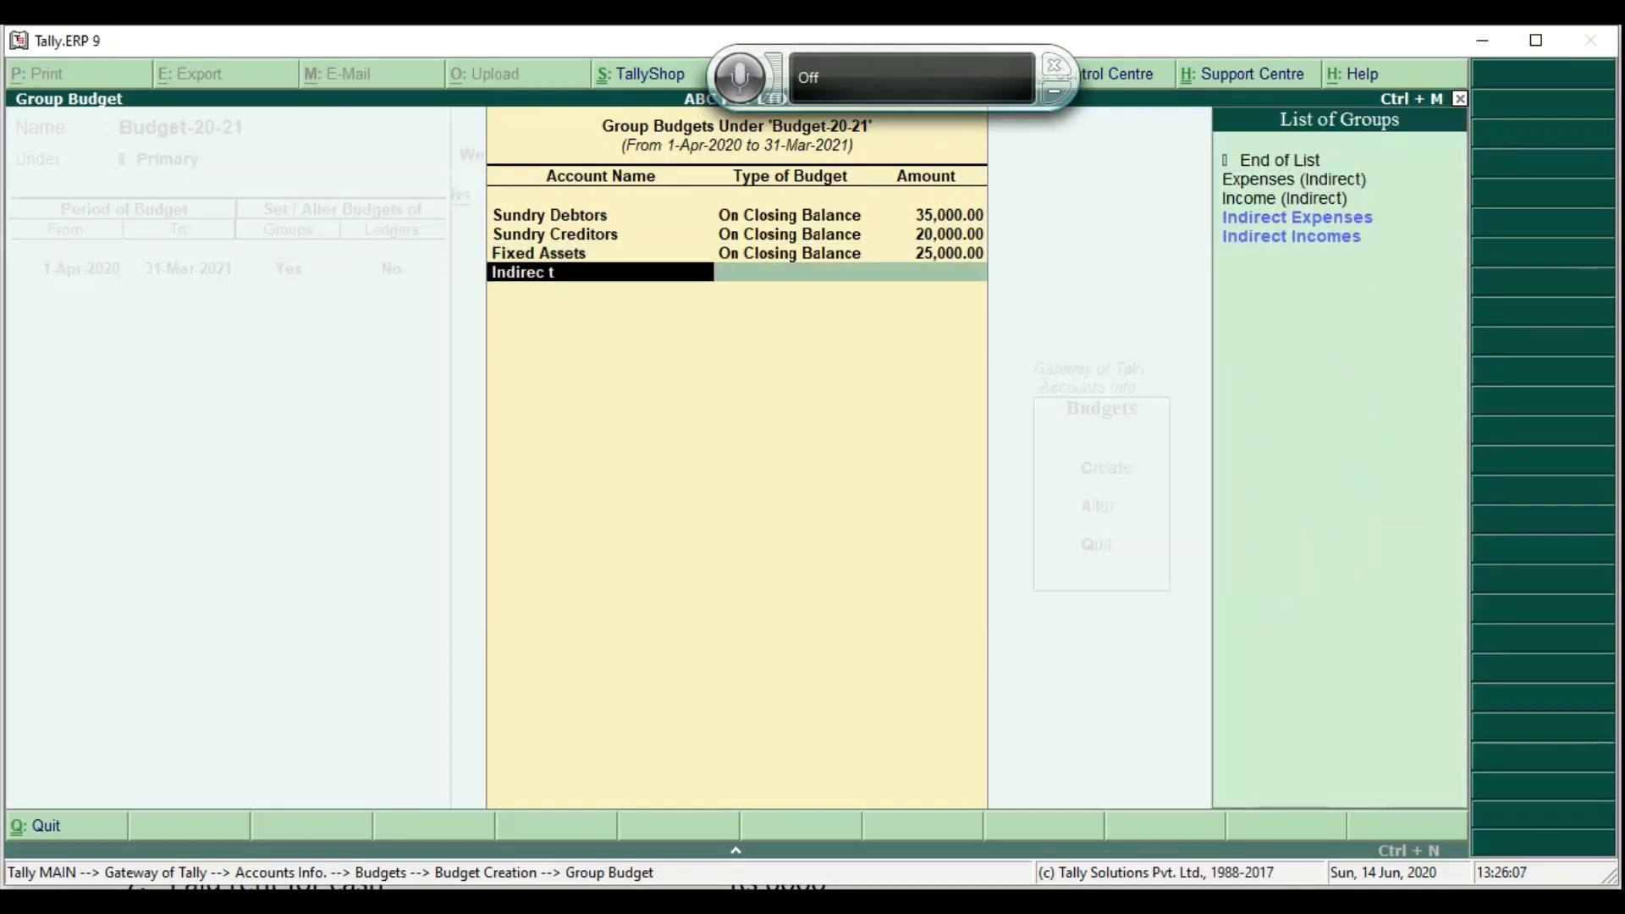
{"action": "type", "text": " Ex"}
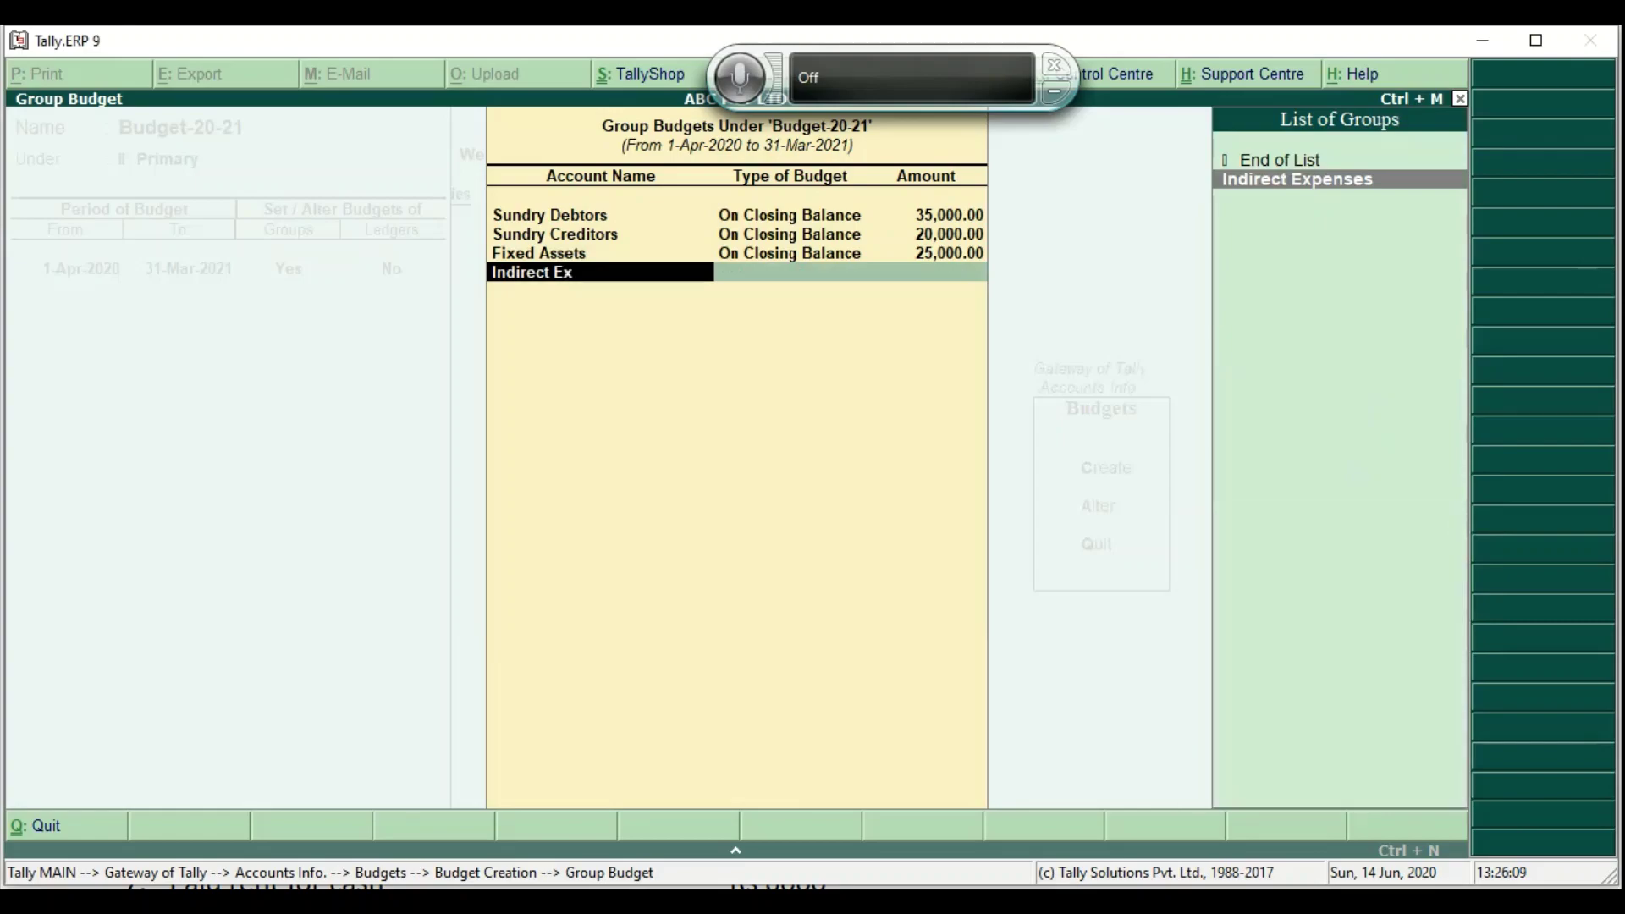
{"action": "key", "text": "alt+Tab"}
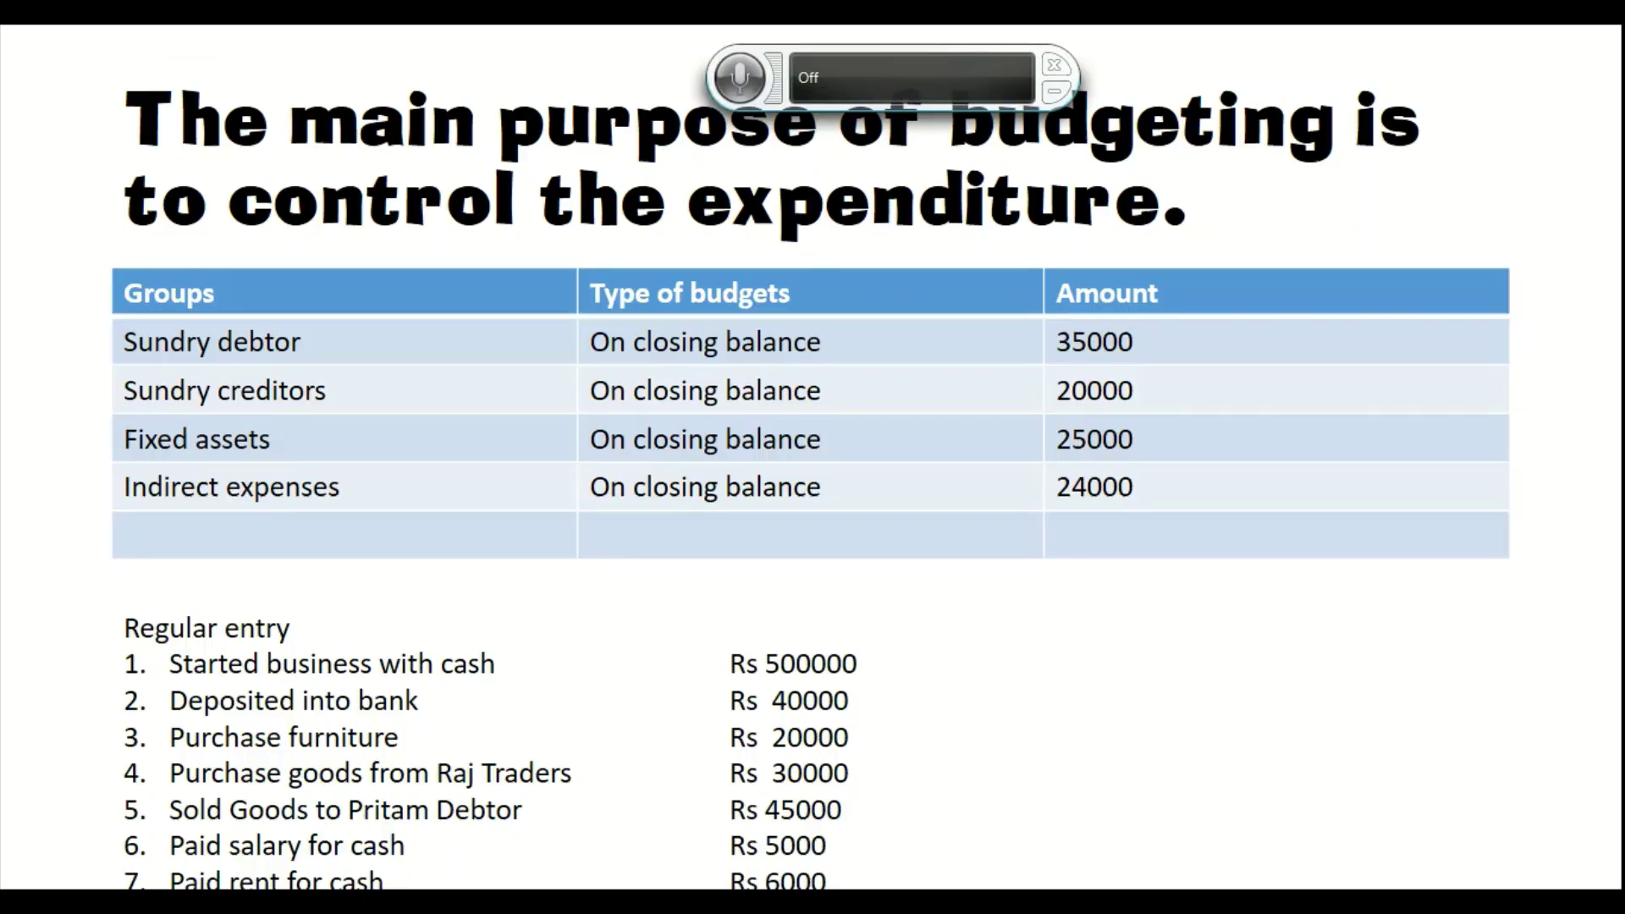
{"action": "key", "text": "alt+Tab"}
{"action": "key", "text": "Return"}
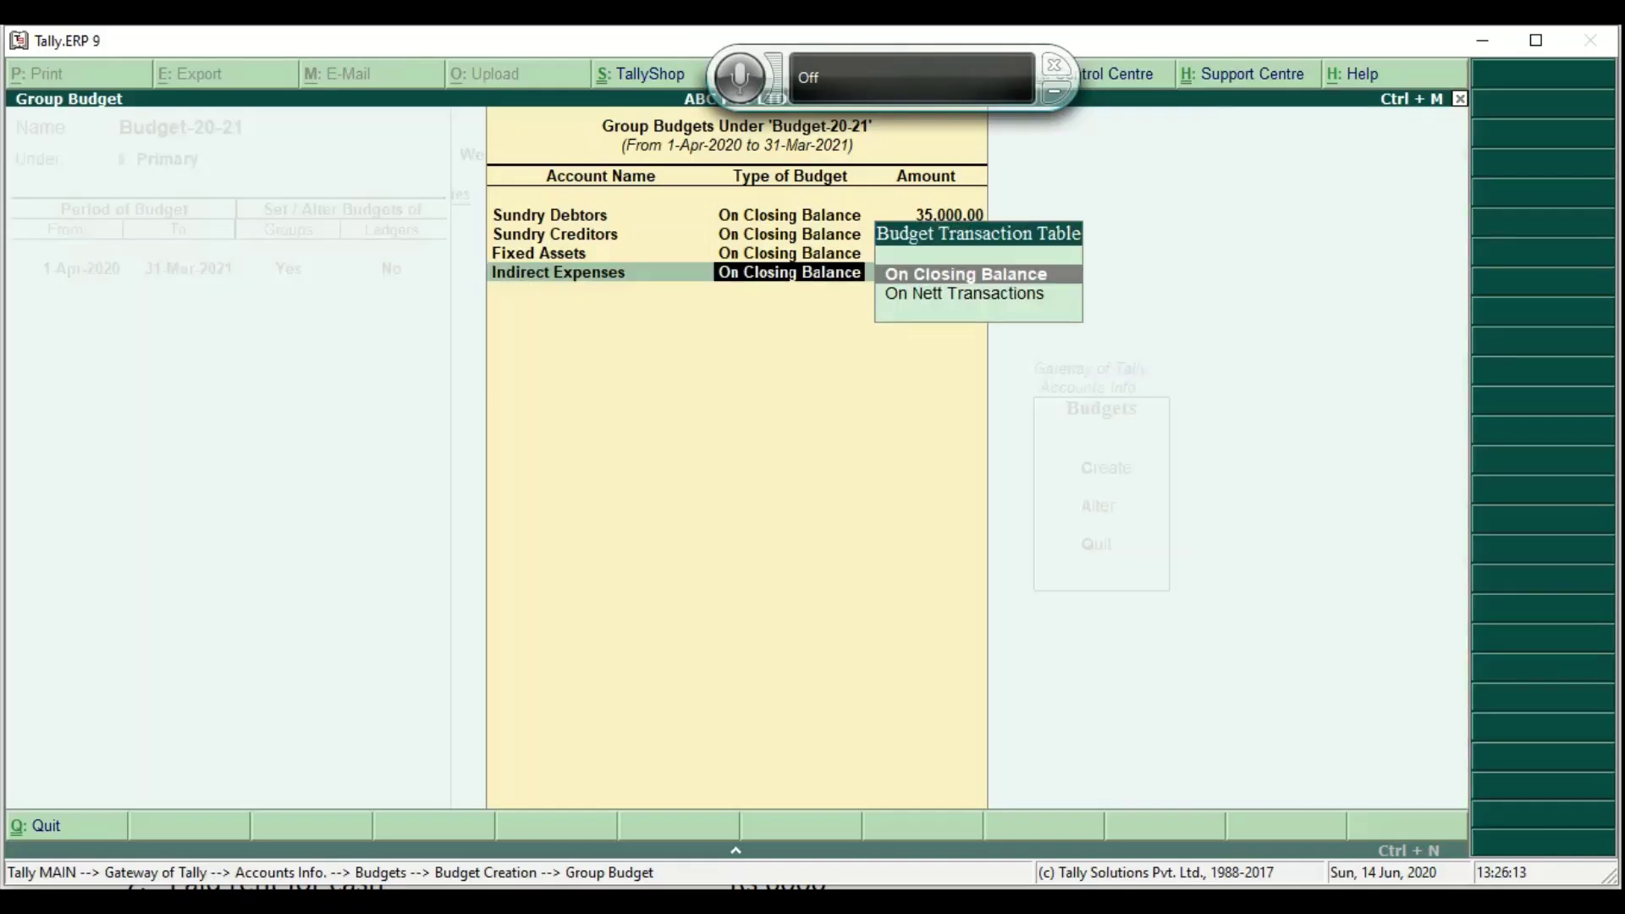
{"action": "key", "text": "Return"}
{"action": "type", "text": "24000"}
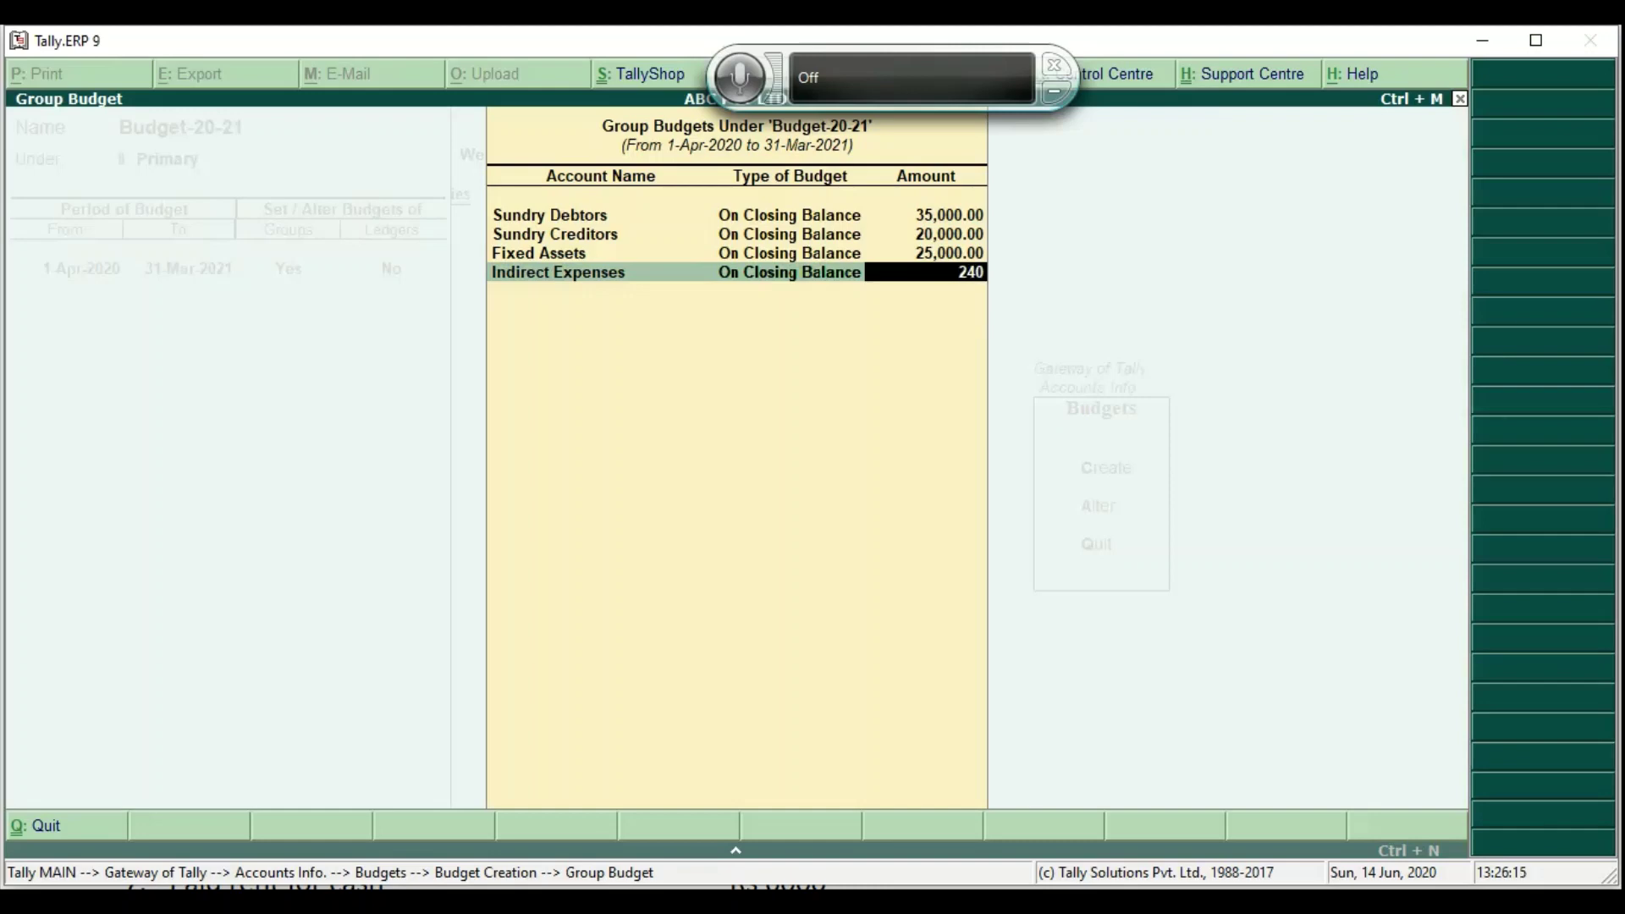
{"action": "key", "text": "Return"}
{"action": "key", "text": "Return"}
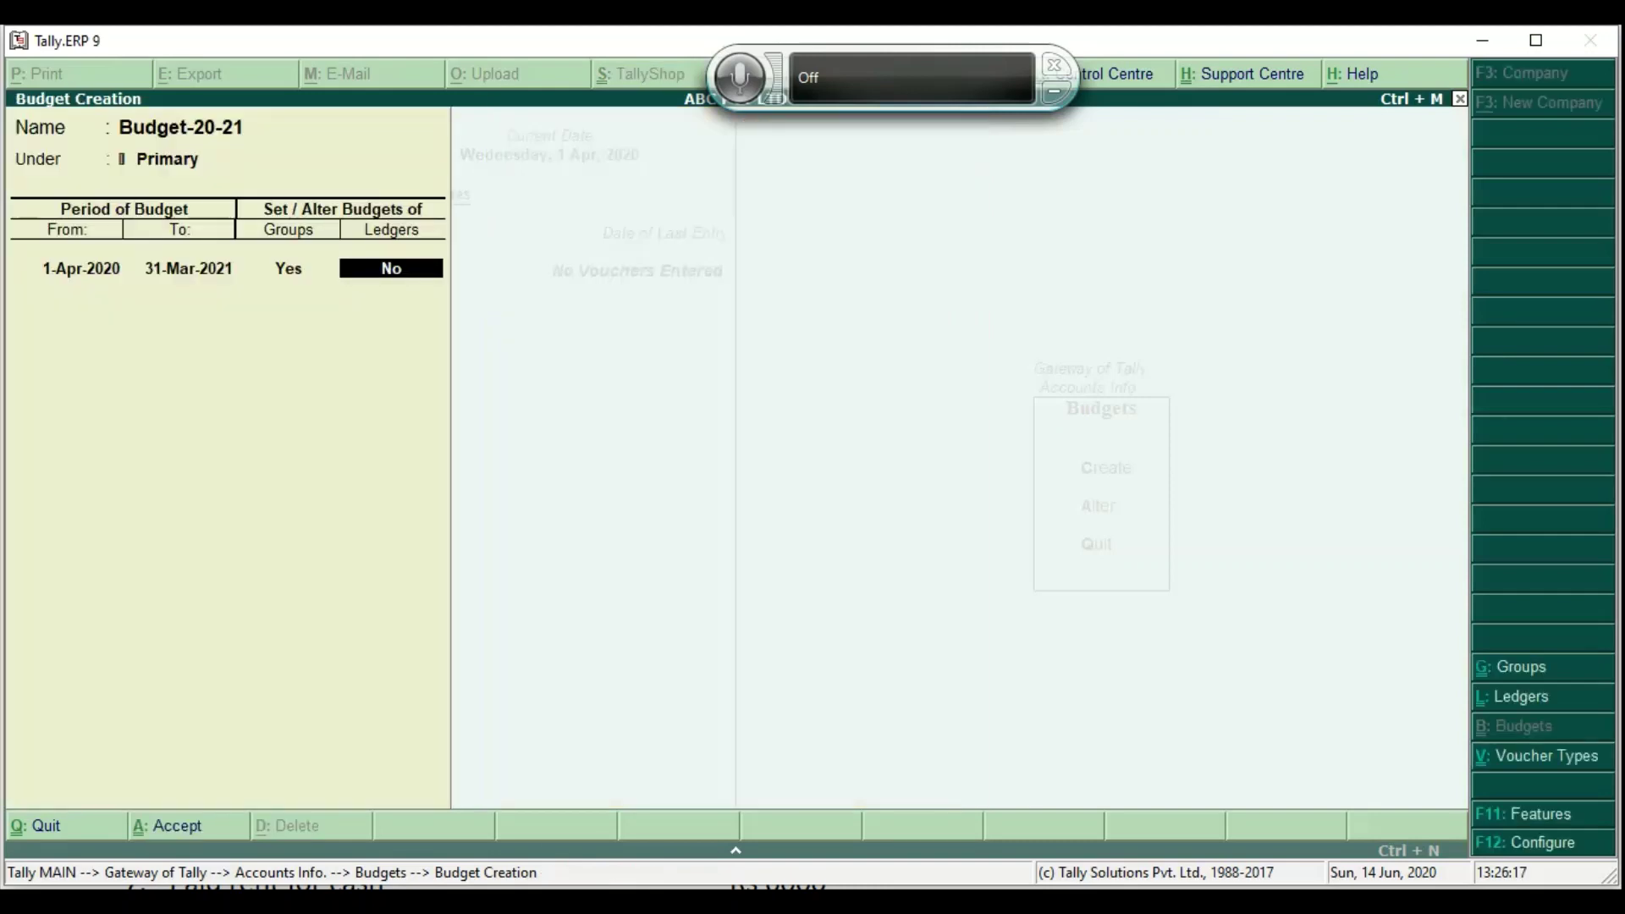
Keep ledger budgets set to No, add no further period, and accept the new budget
{"action": "key", "text": "Return"}
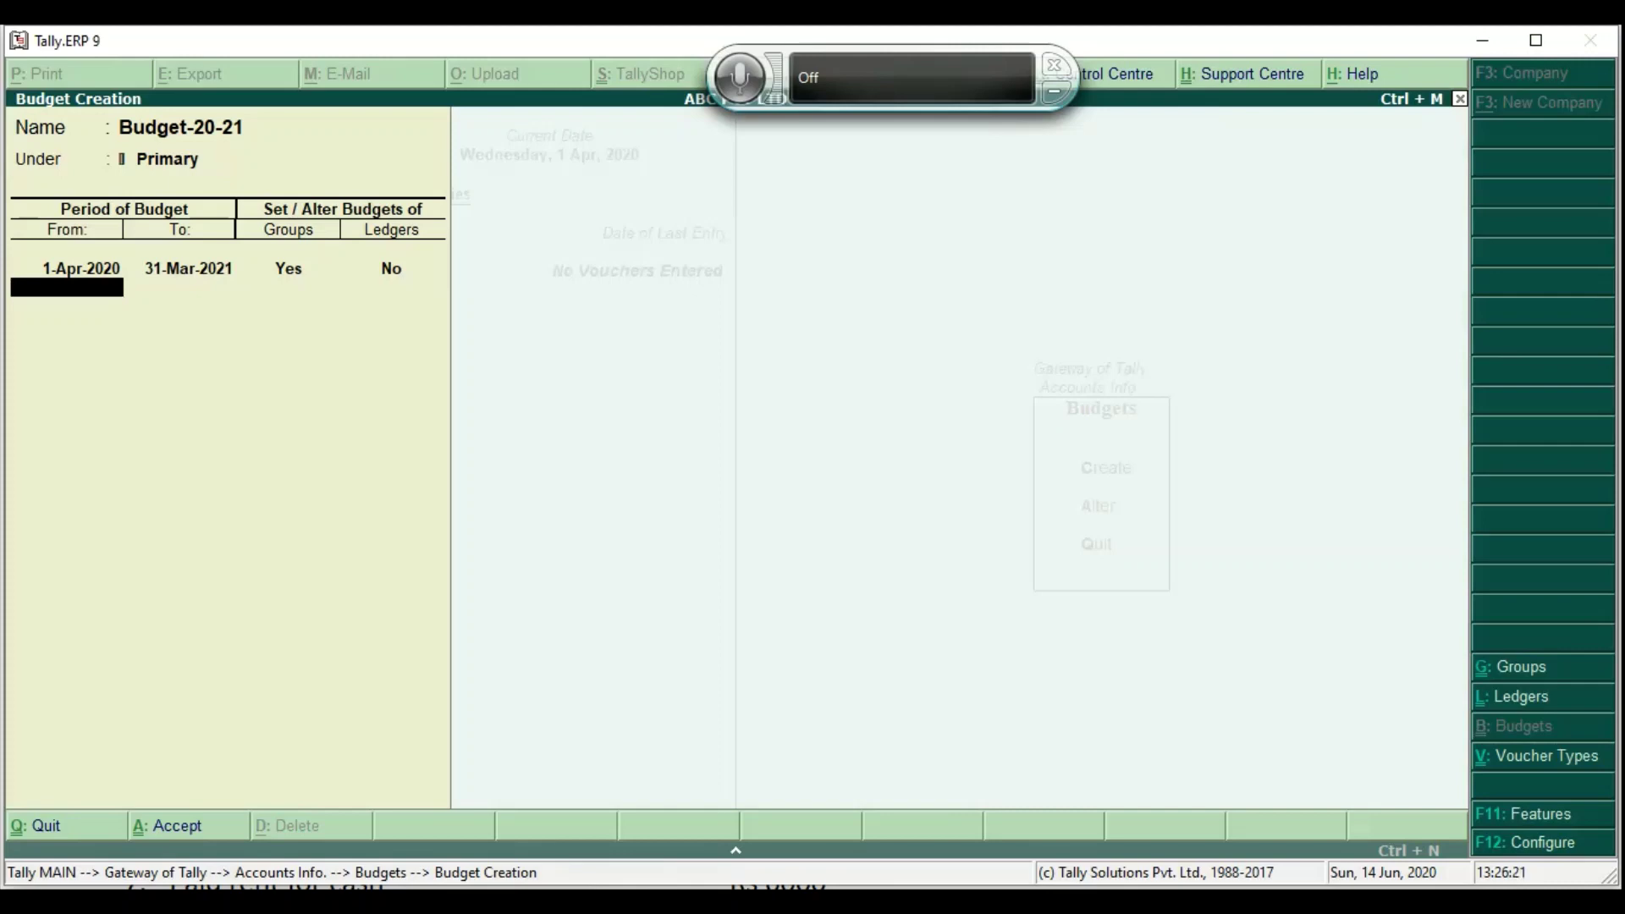
{"action": "key", "text": "Return"}
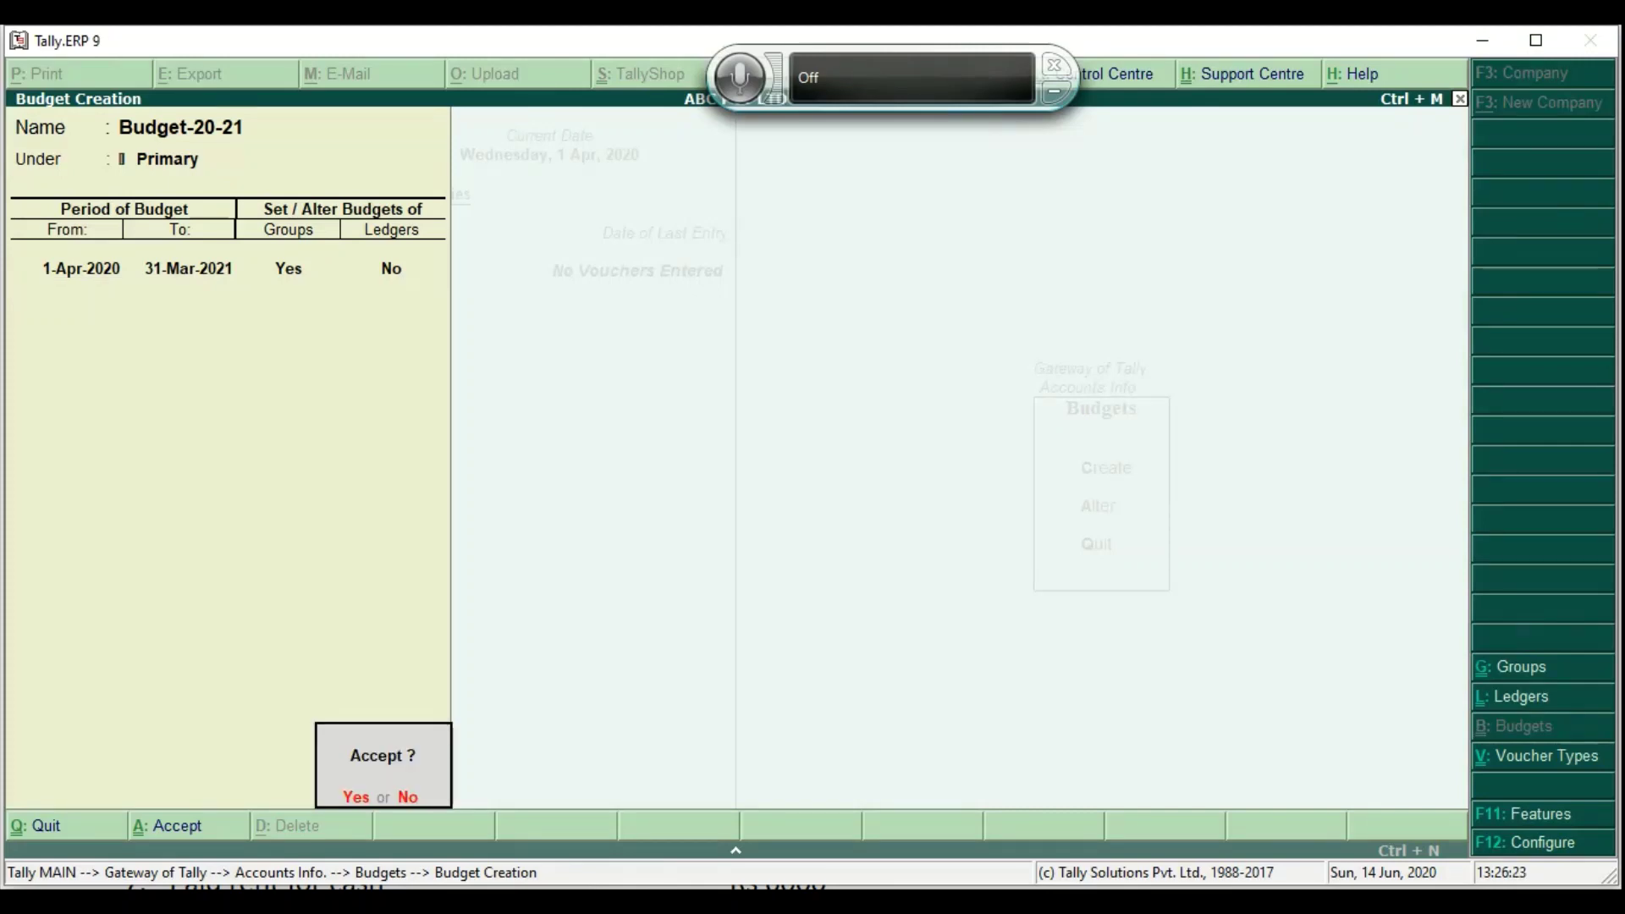
{"action": "key", "text": "Return"}
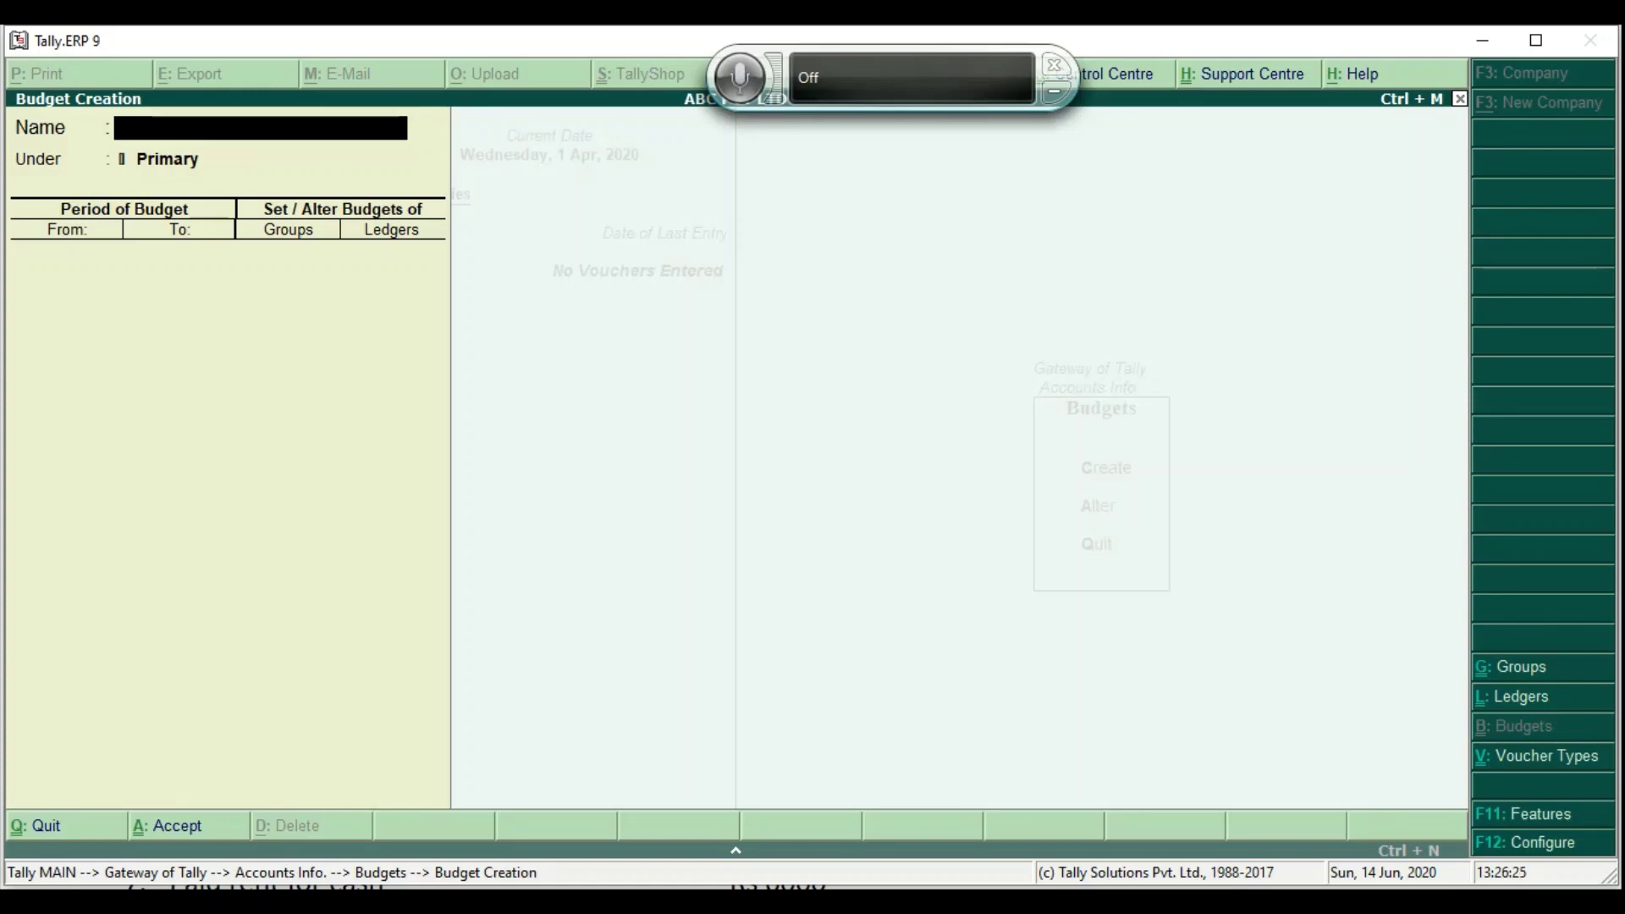
Leave budget creation and start creating multiple ledgers with All Items as the parent group
{"action": "key", "text": "Escape"}
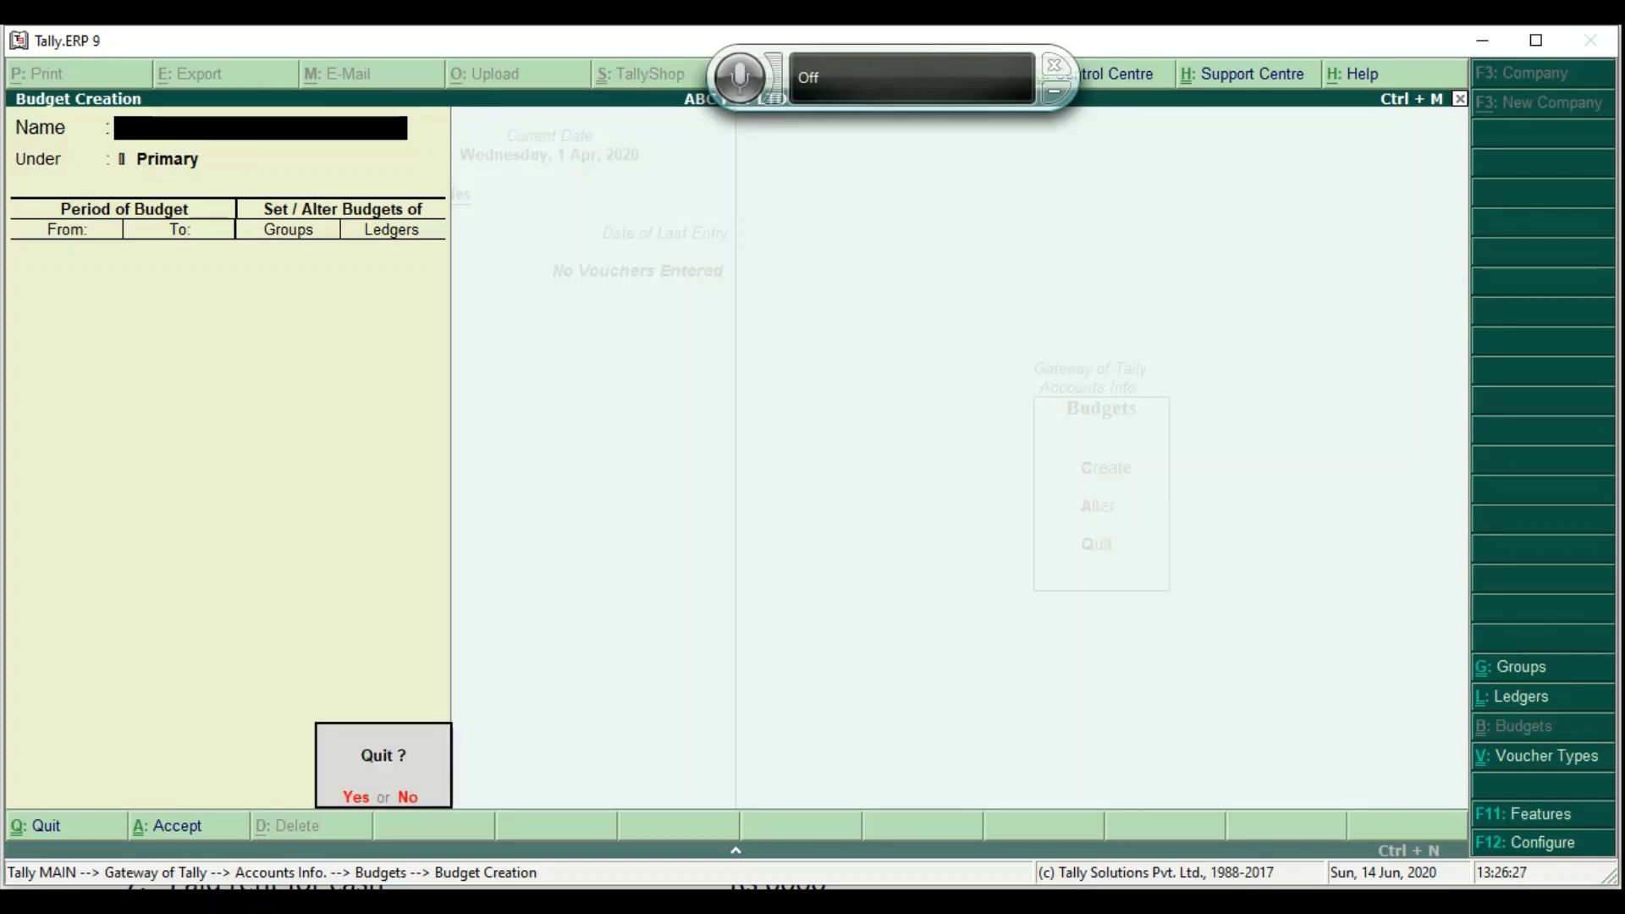
{"action": "key", "text": "Return"}
{"action": "key", "text": "Escape"}
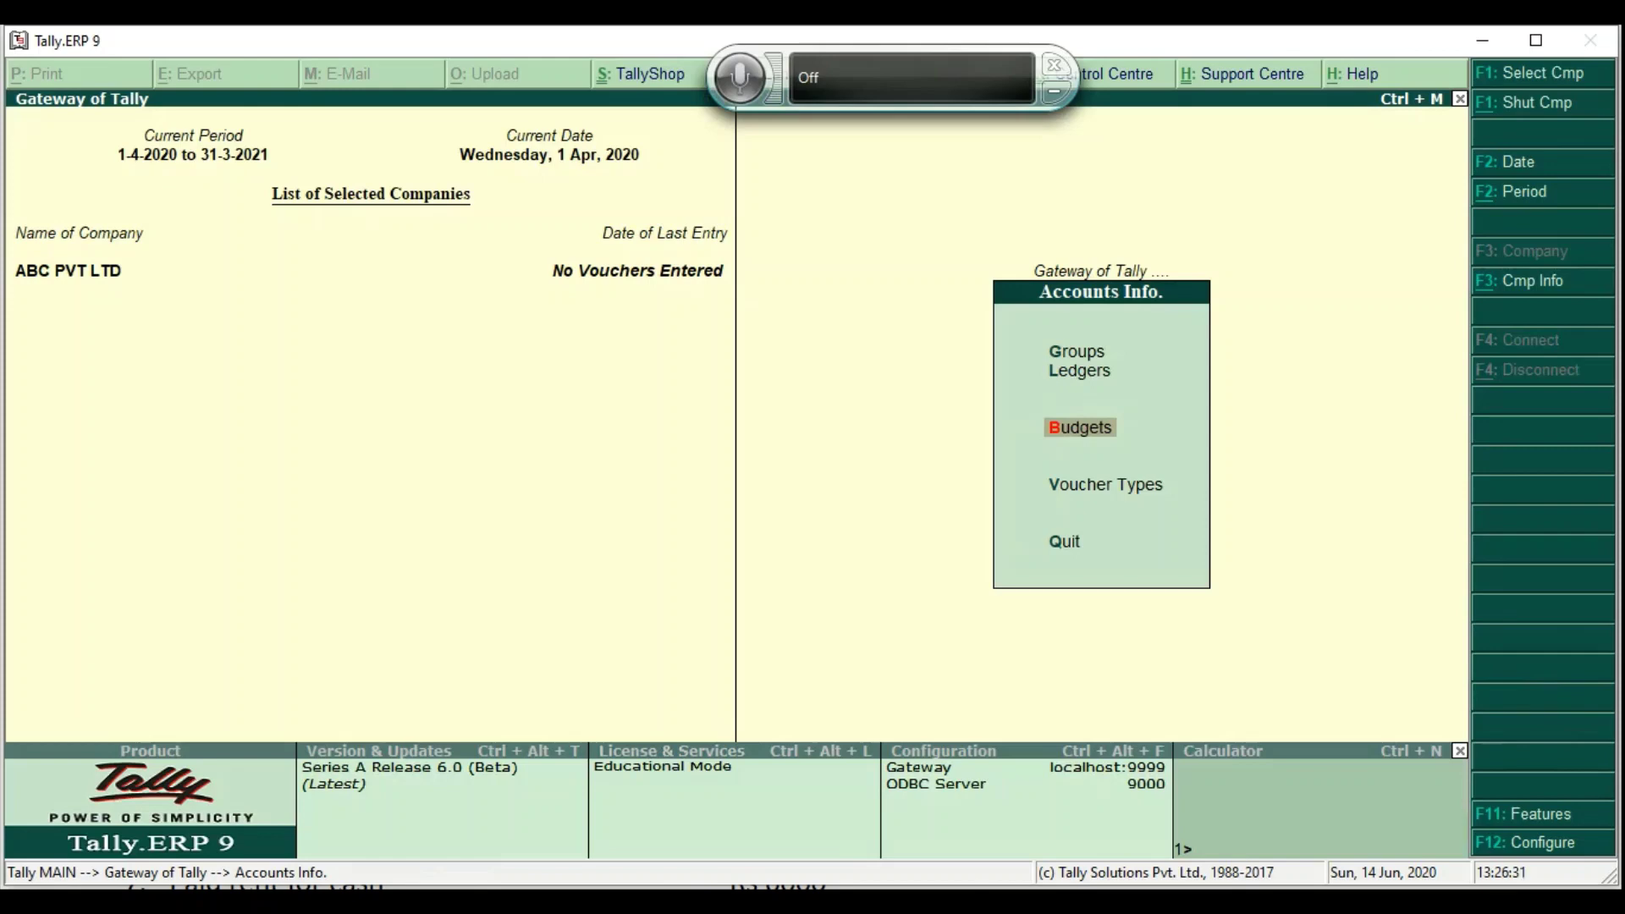
{"action": "key", "text": "Up"}
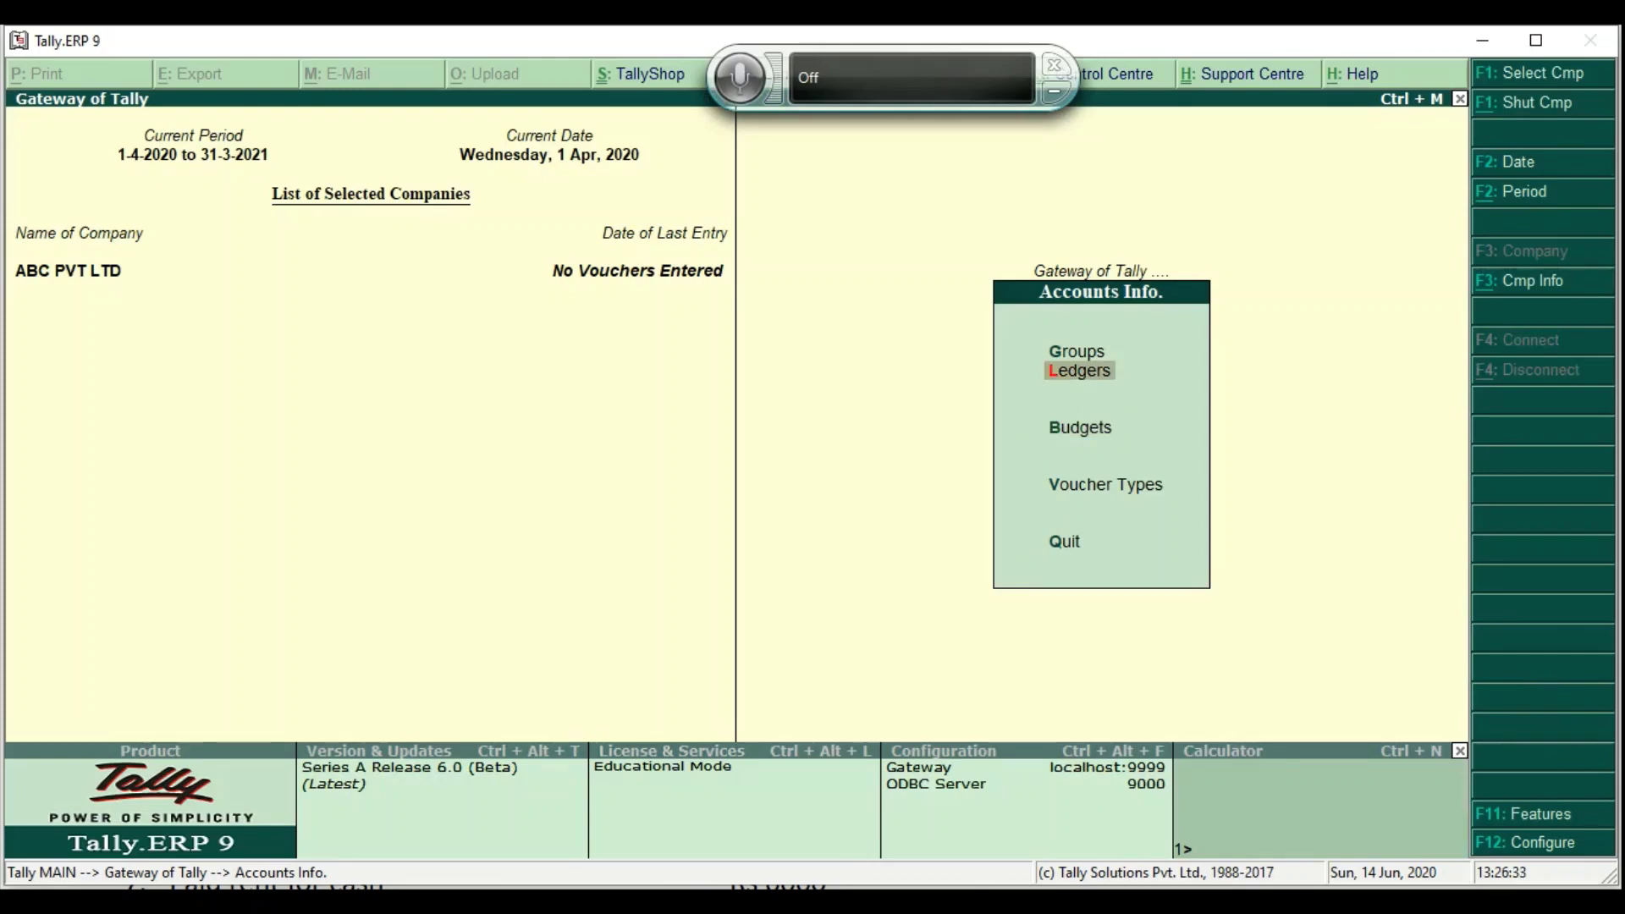
{"action": "key", "text": "Return"}
{"action": "key", "text": "Down"}
{"action": "key", "text": "Down"}
{"action": "key", "text": "Down"}
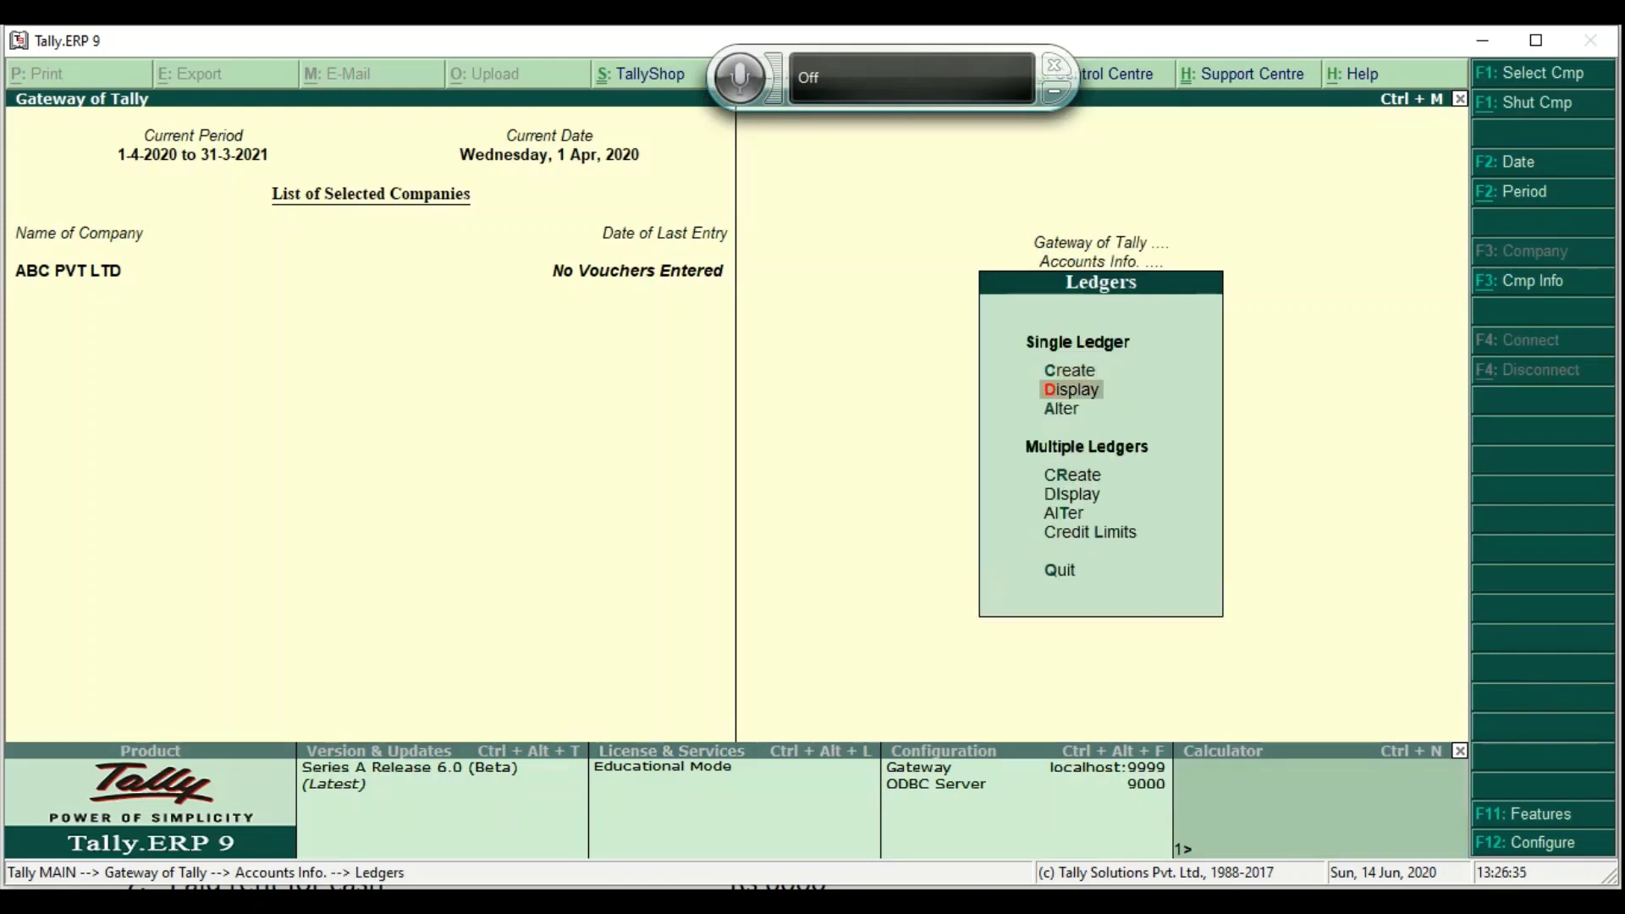
{"action": "key", "text": "Return"}
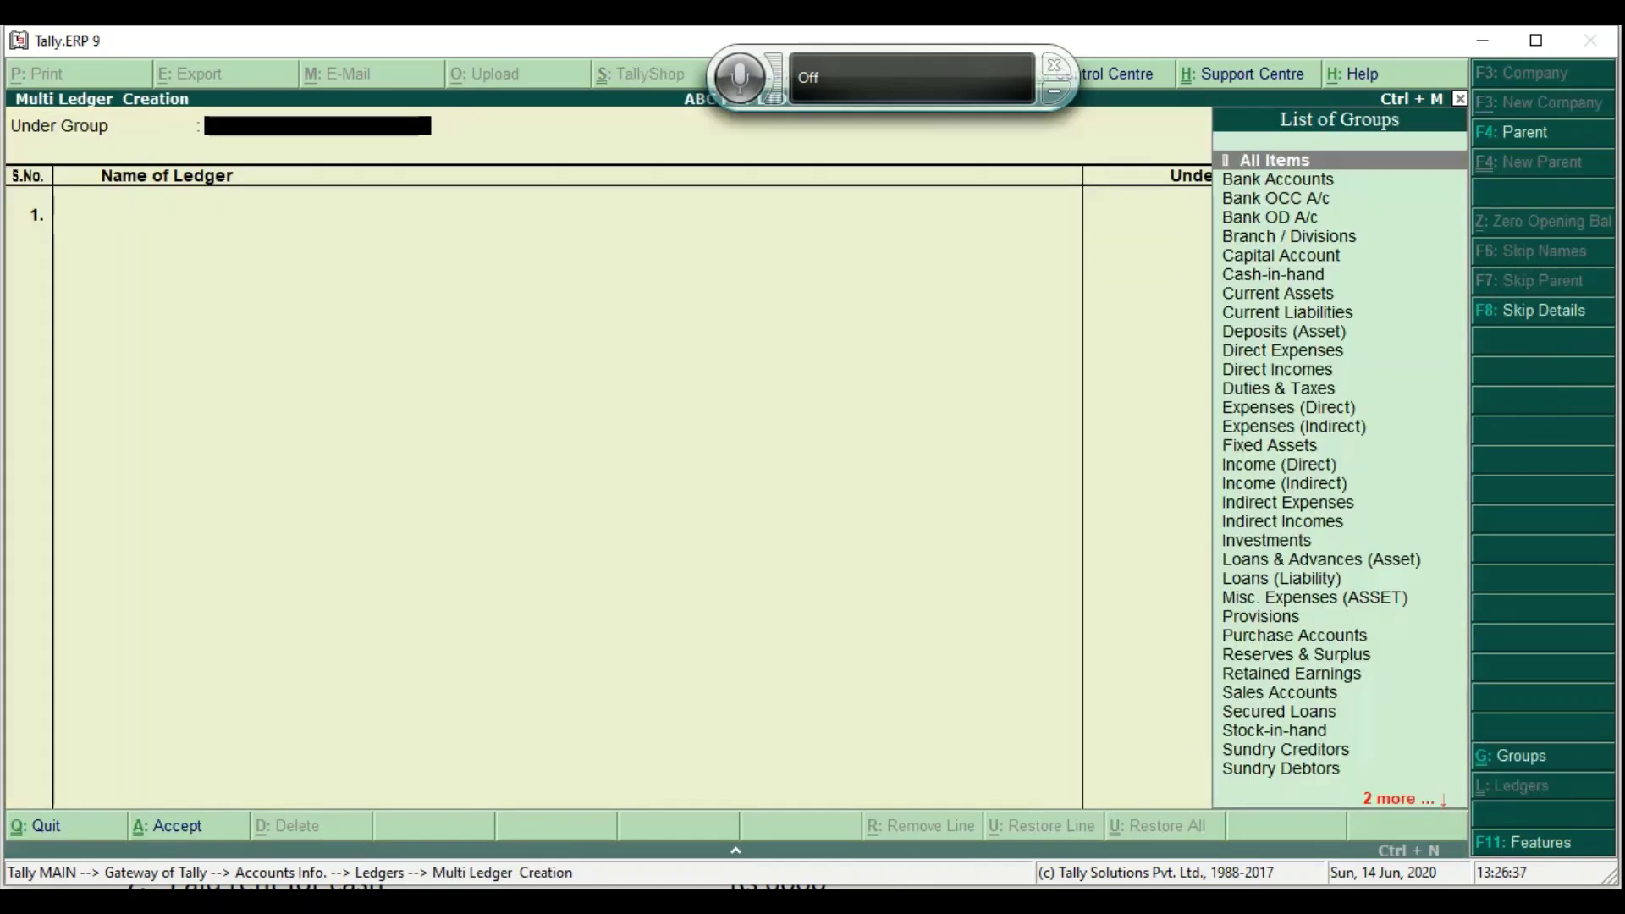
{"action": "key", "text": "Return"}
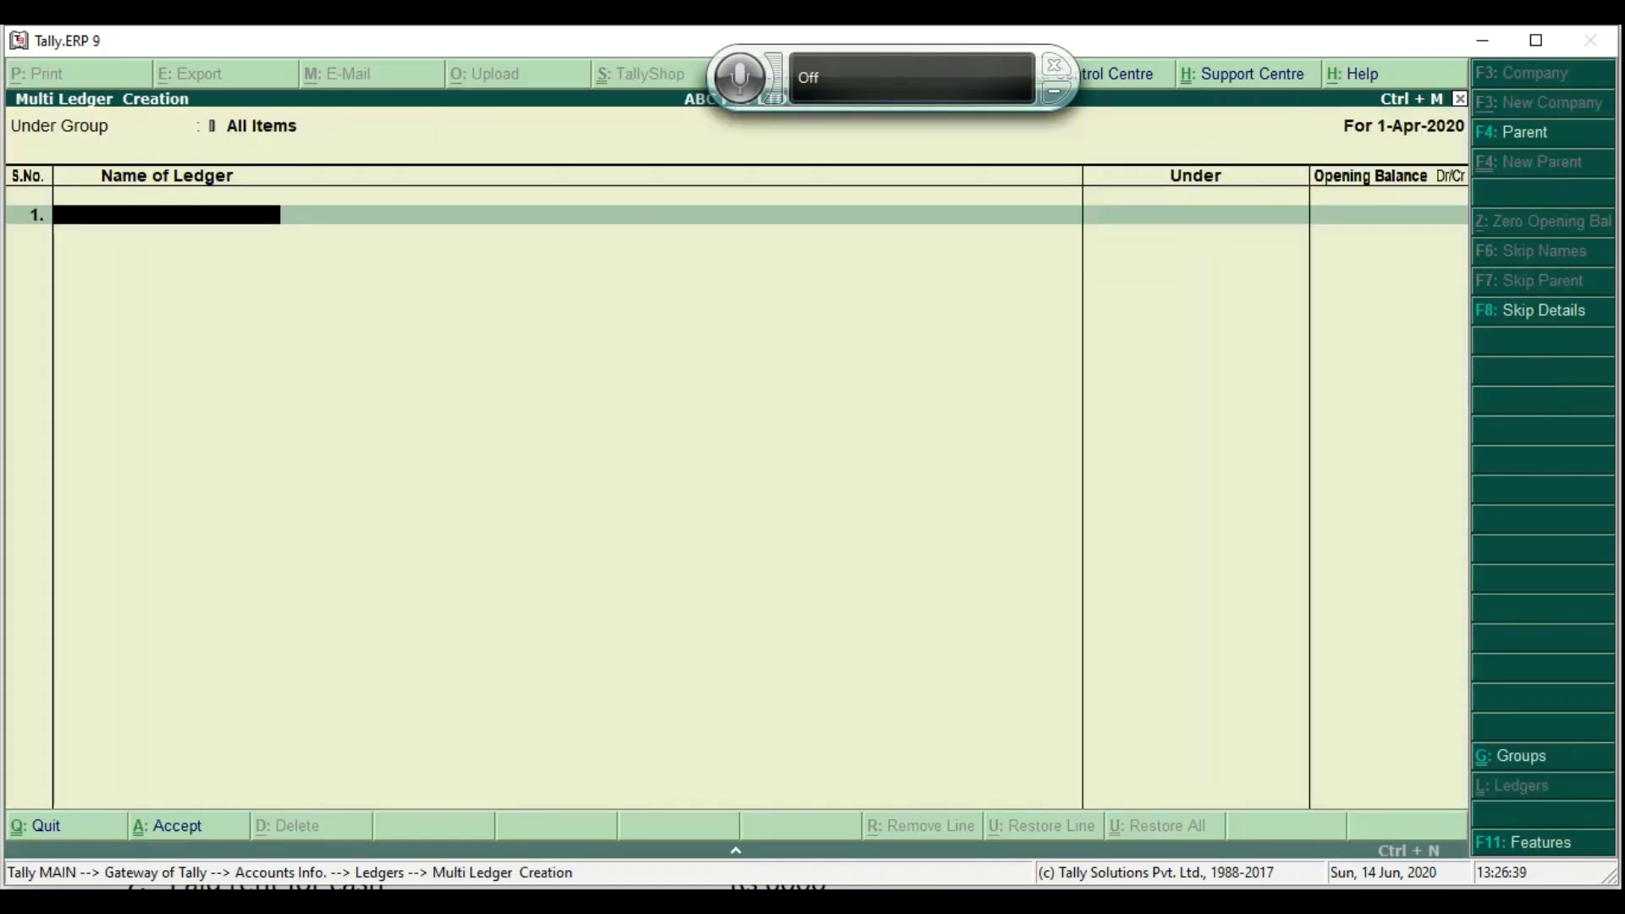
Check the regular entries on the PowerPoint slide, and add a Capital A/c ledger under Capital Account with no opening balance
{"action": "mouse_move", "coordinate": [845, 902]}
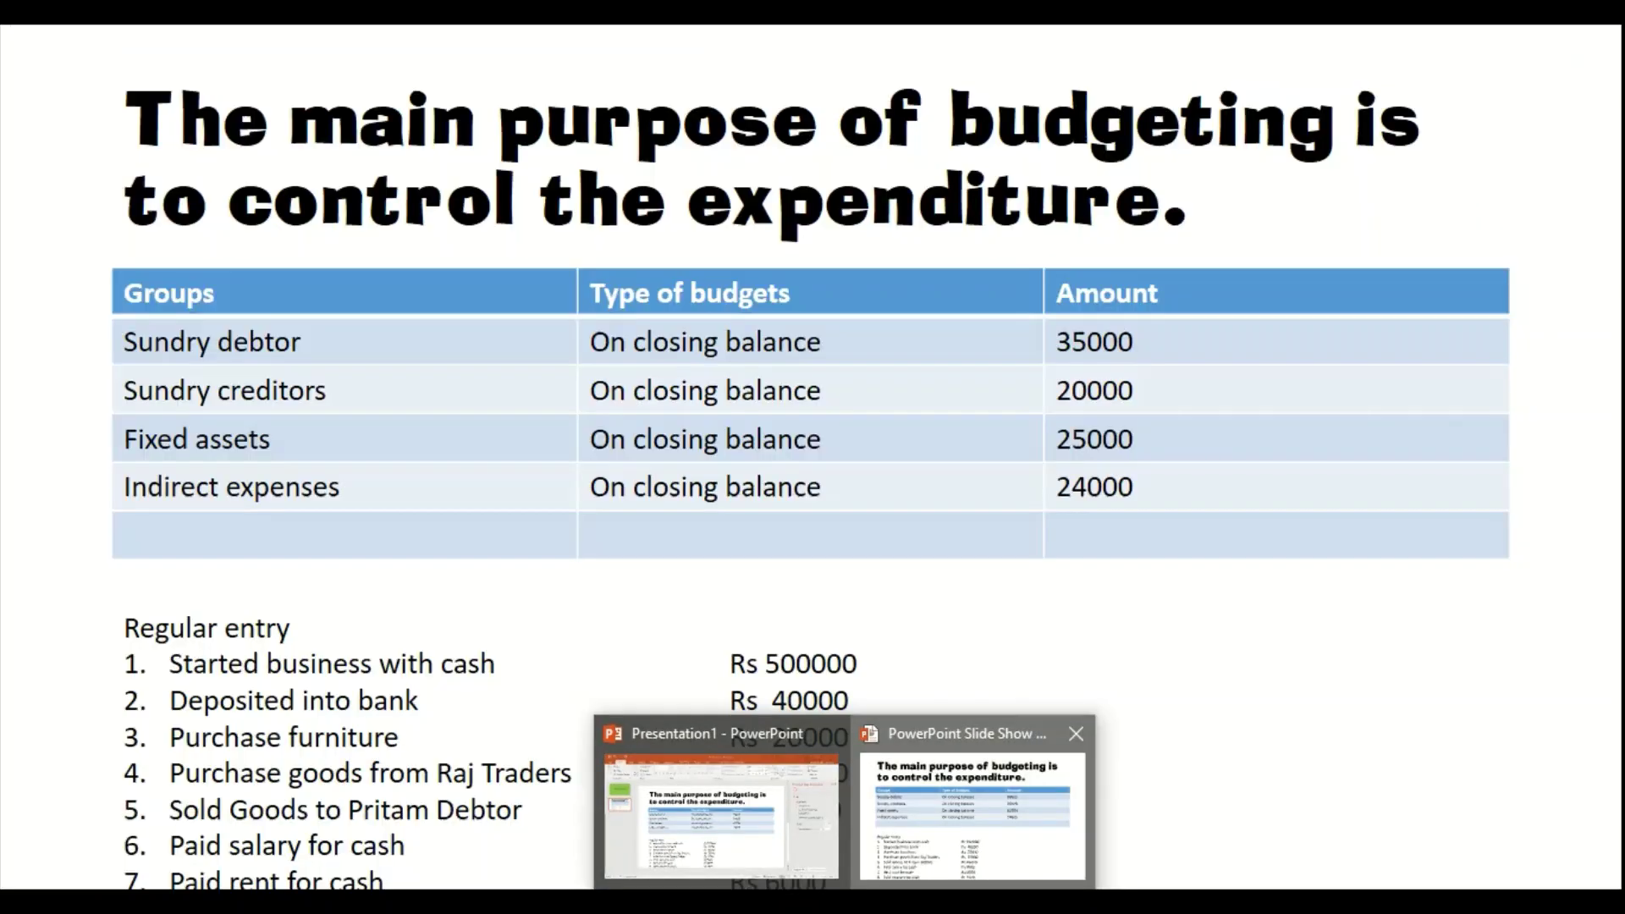
{"action": "left_click", "coordinate": [972, 812]}
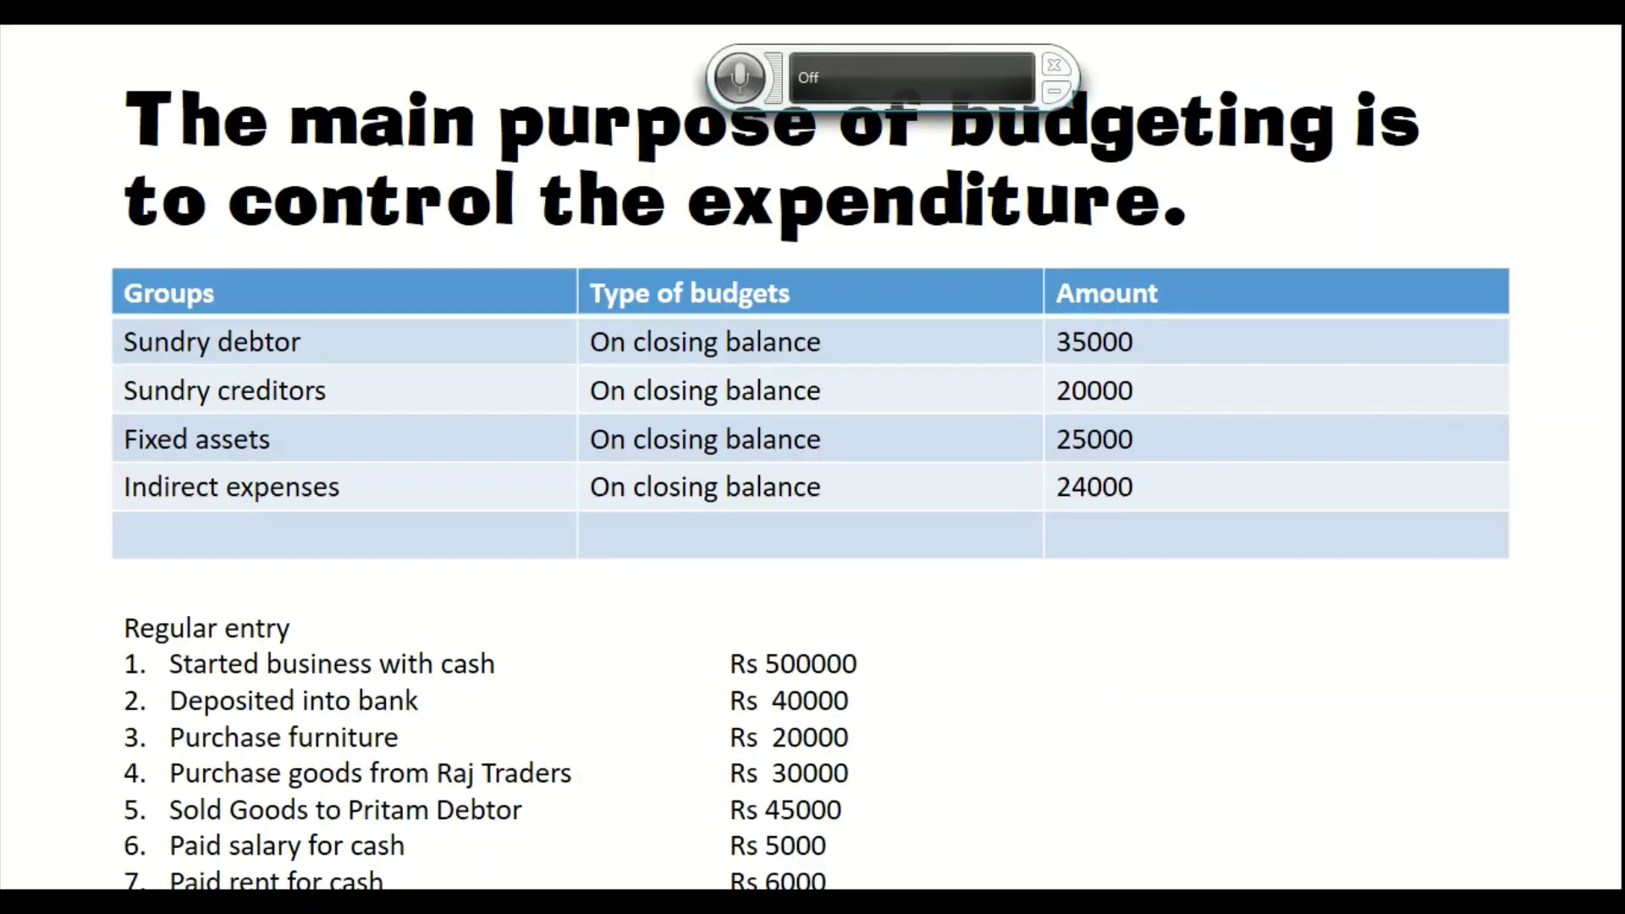
{"action": "key", "text": "alt+Tab"}
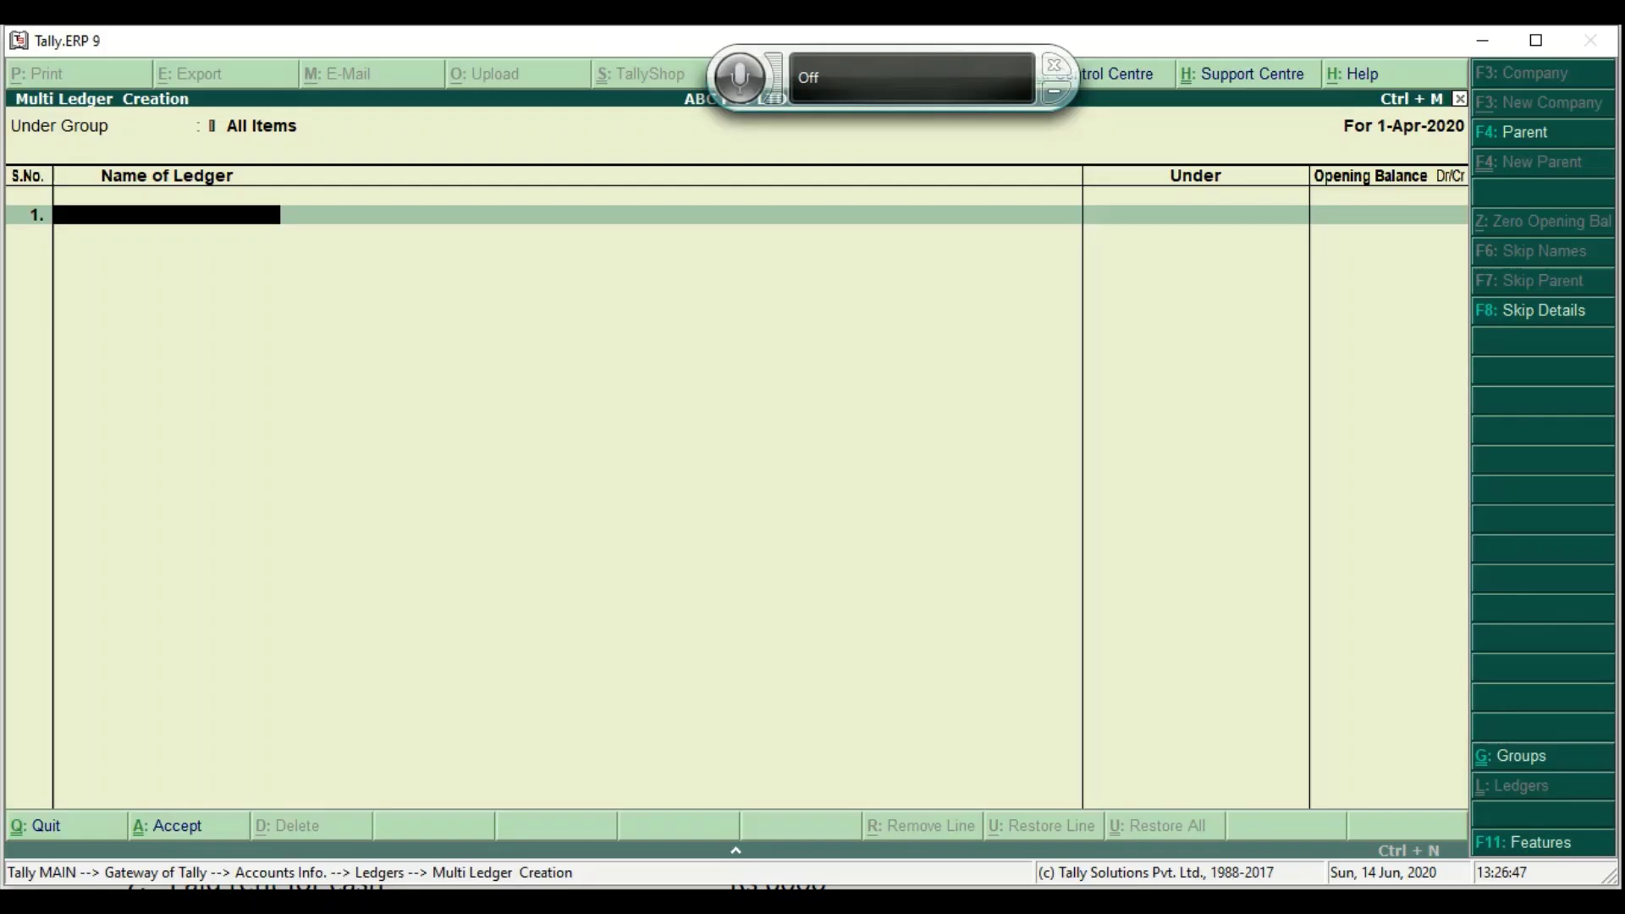
{"action": "type", "text": "Capital A/c"}
{"action": "key", "text": "Return"}
{"action": "type", "text": "Capital"}
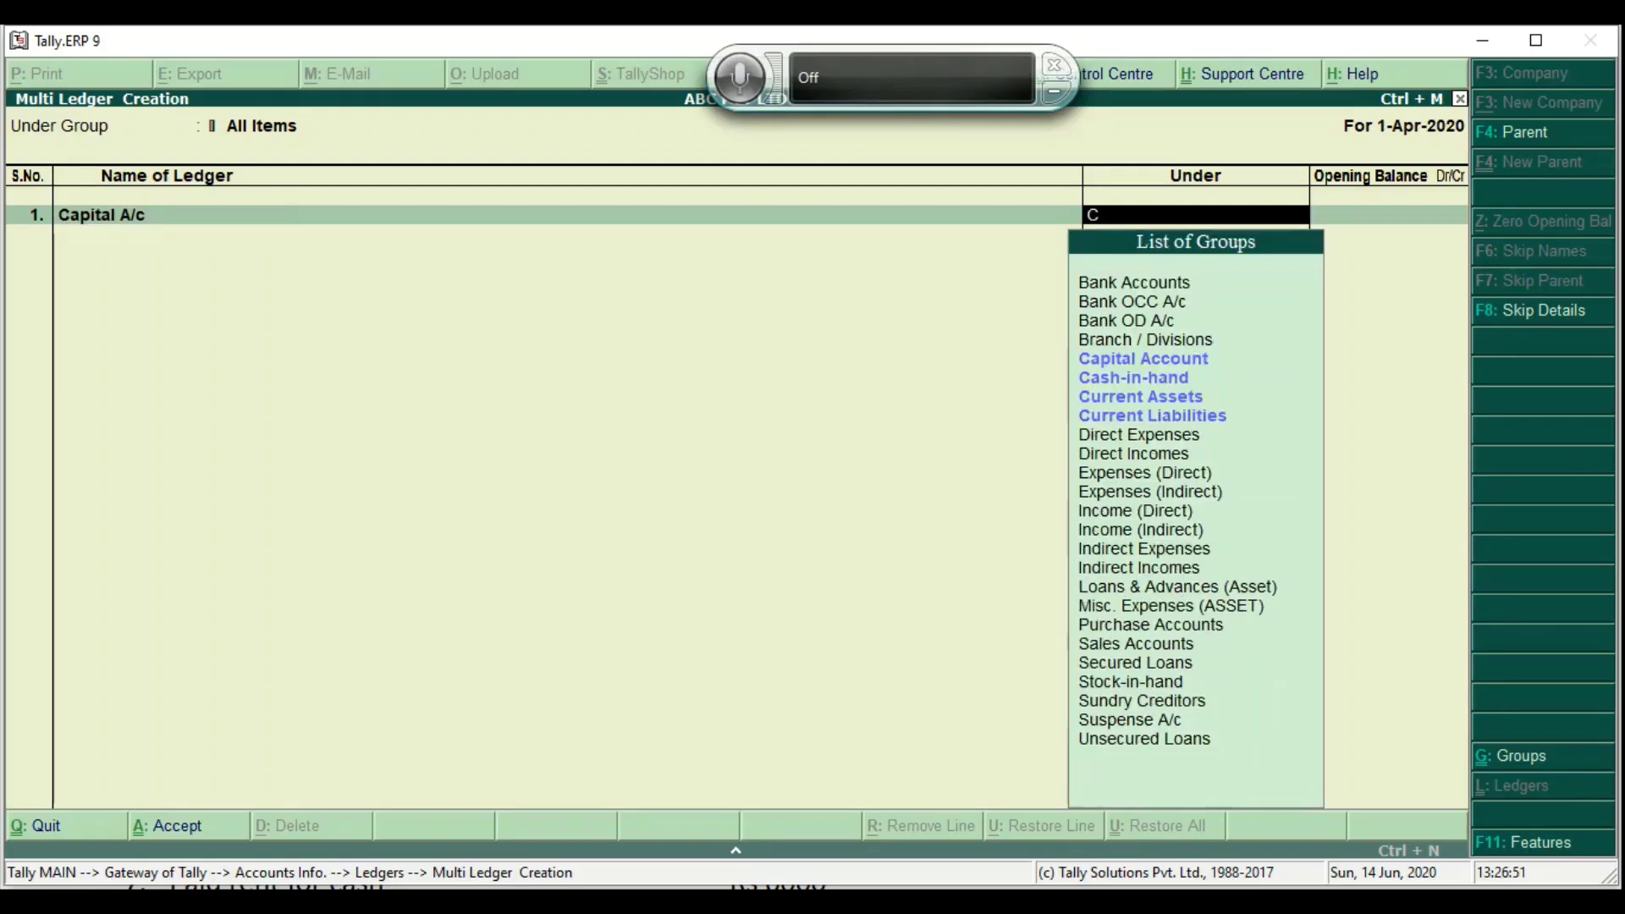
{"action": "key", "text": "Return"}
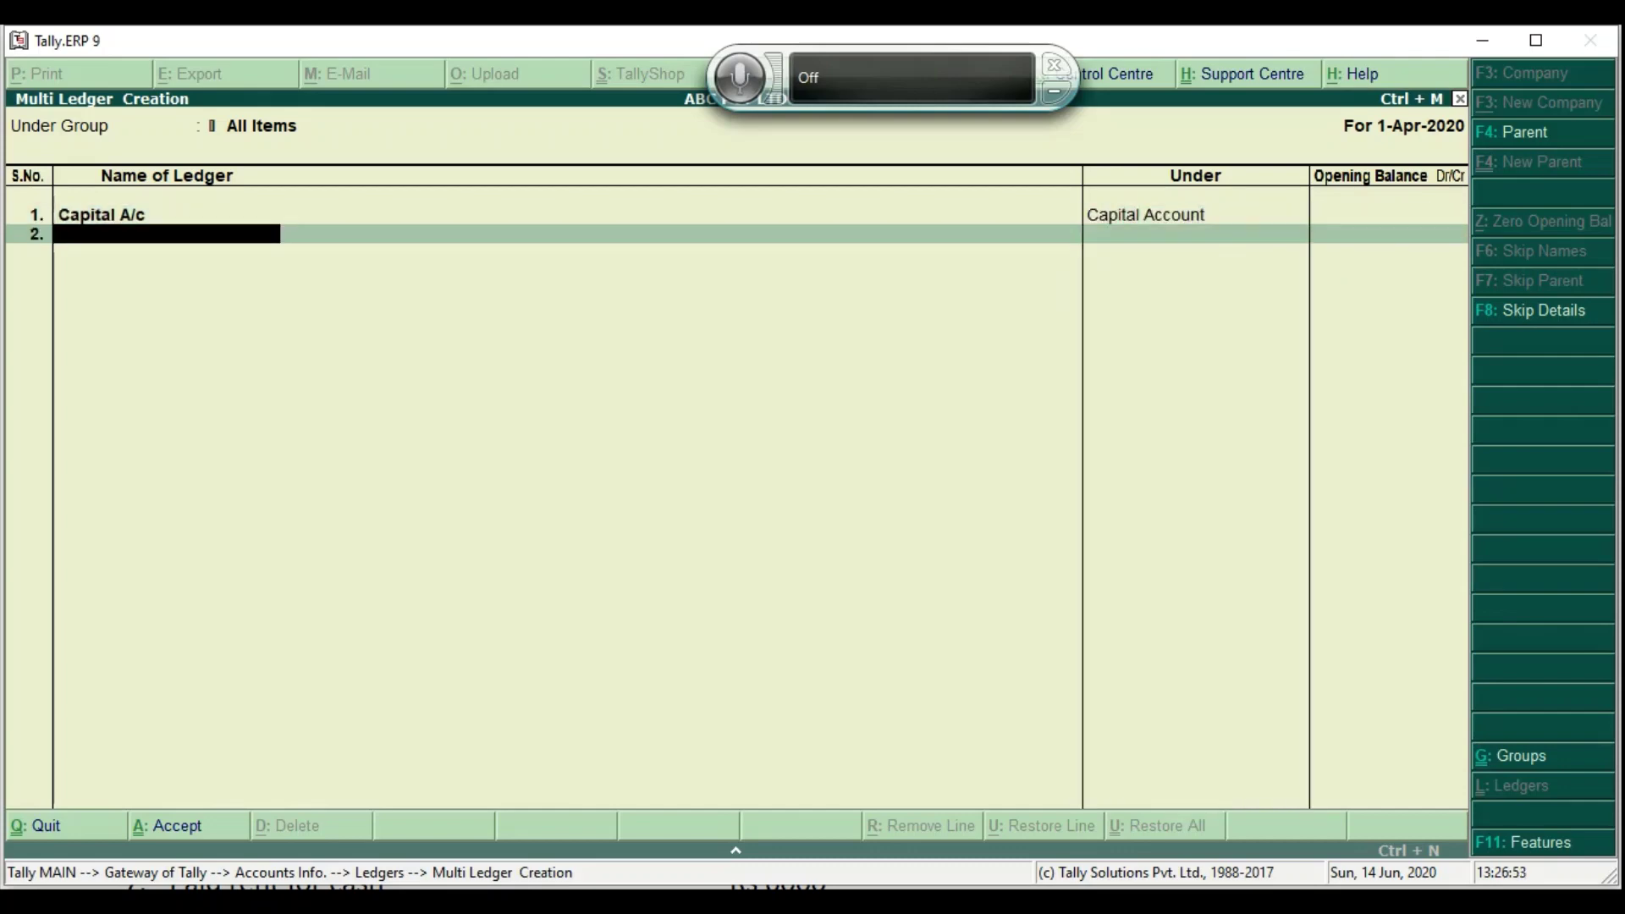
Add a Furniture A/c ledger under Fixed Assets
{"action": "type", "text": "Furniture a/c"}
{"action": "key", "text": "Return"}
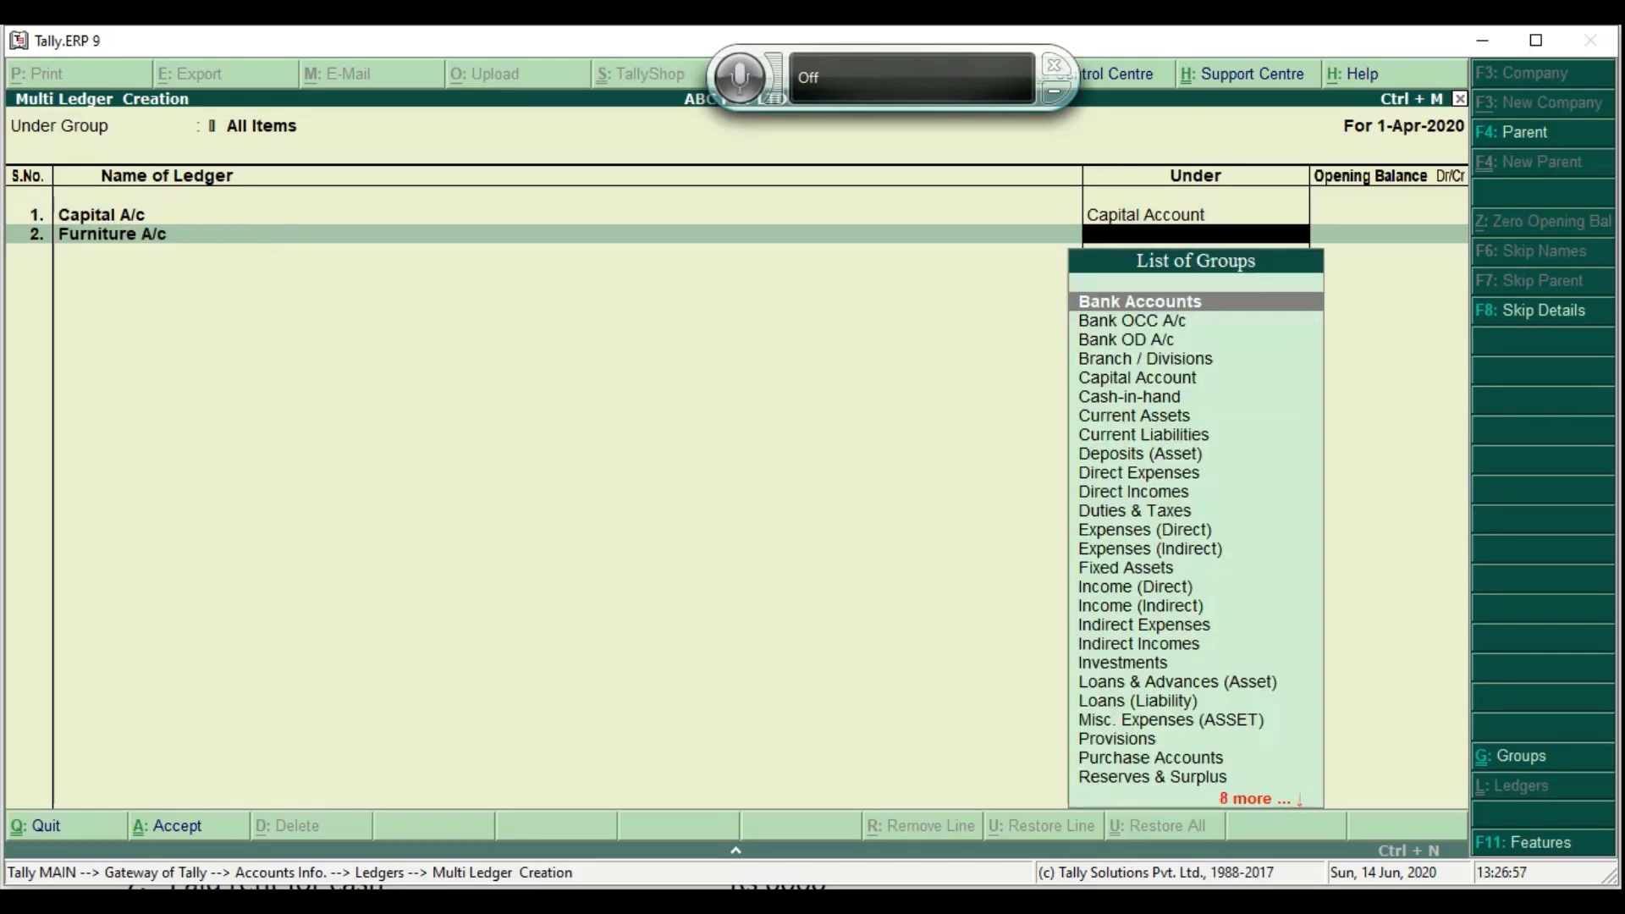
{"action": "type", "text": "Fixe"}
{"action": "key", "text": "Return"}
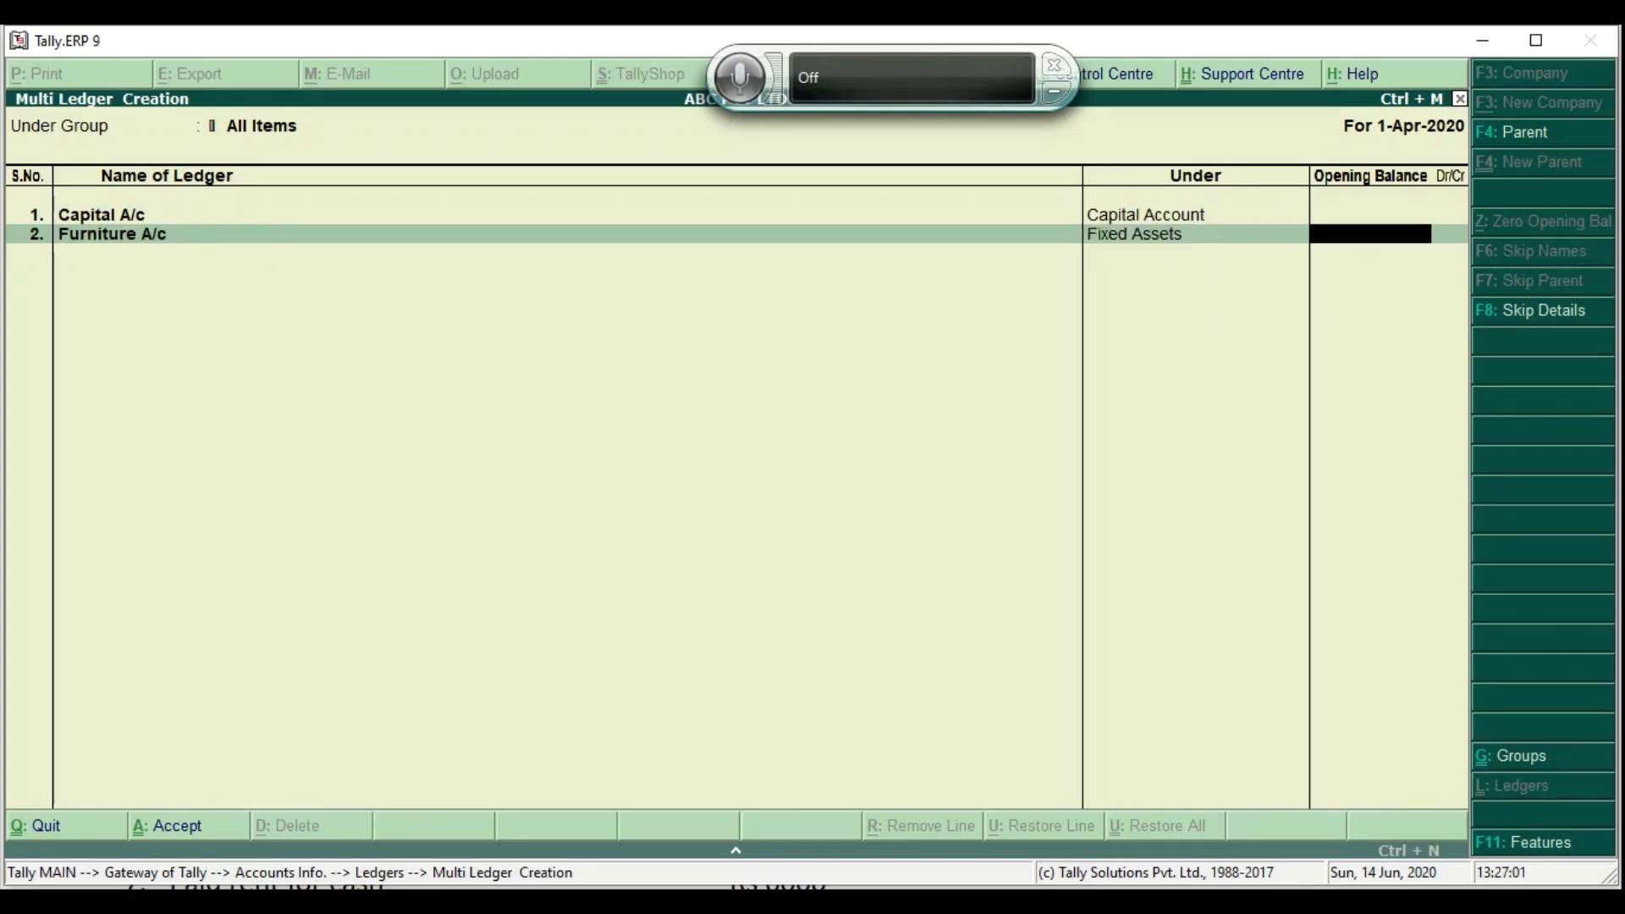
Recheck the PowerPoint slide, add a Bank A/c ledger under Bank Accounts with no opening balance, and accept the ledger list
{"action": "key", "text": "alt+Tab"}
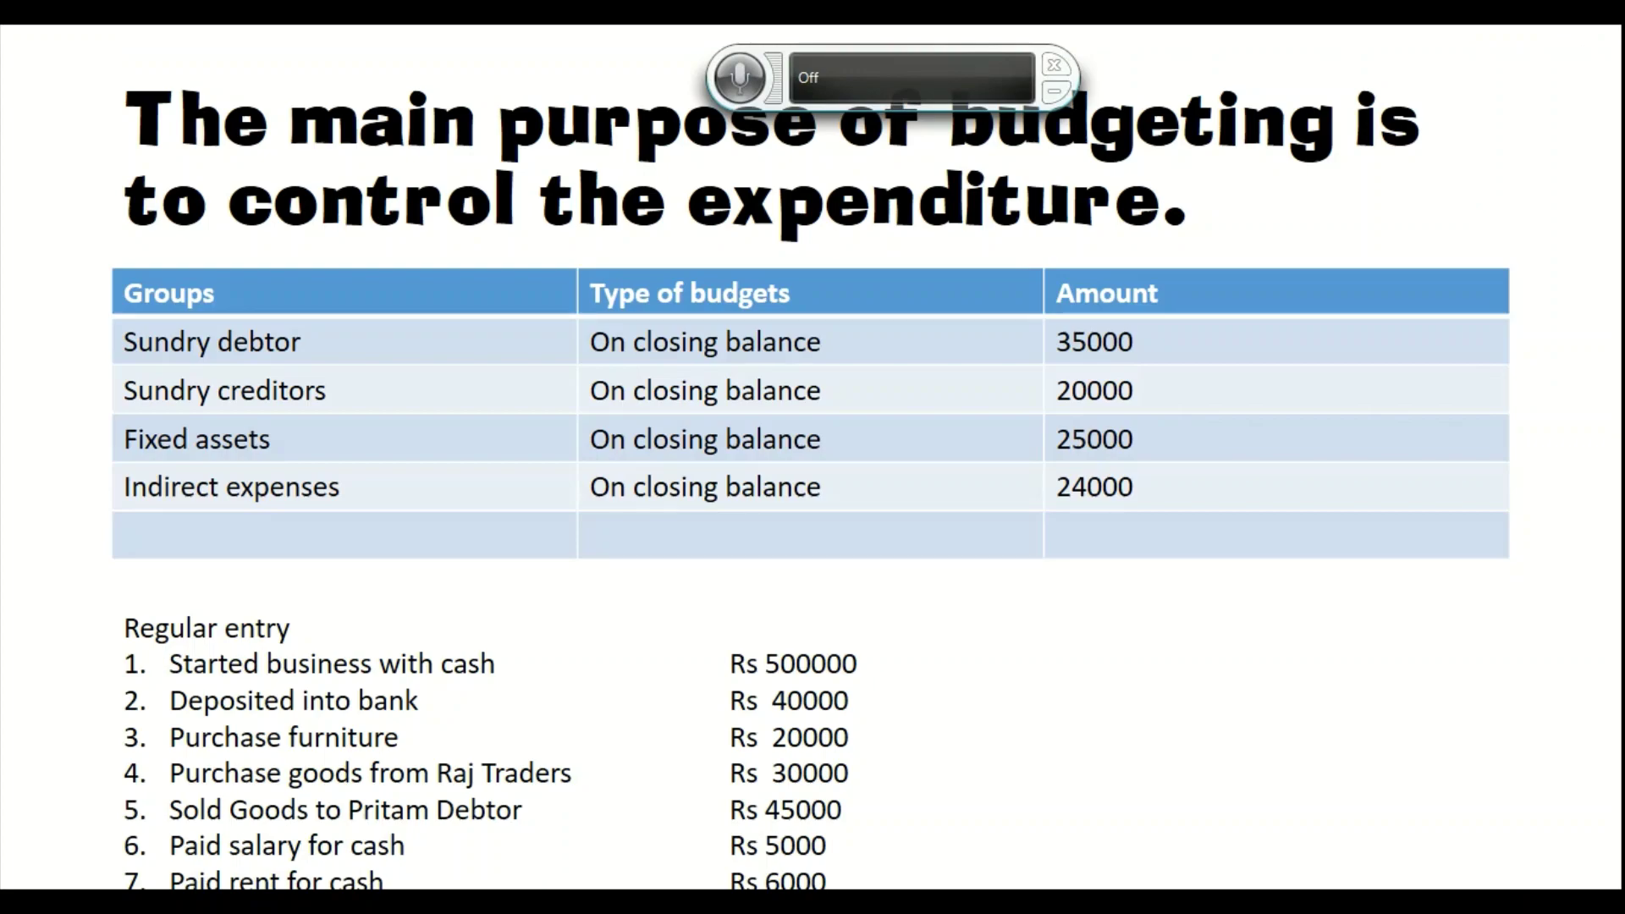
{"action": "key", "text": "alt+Tab"}
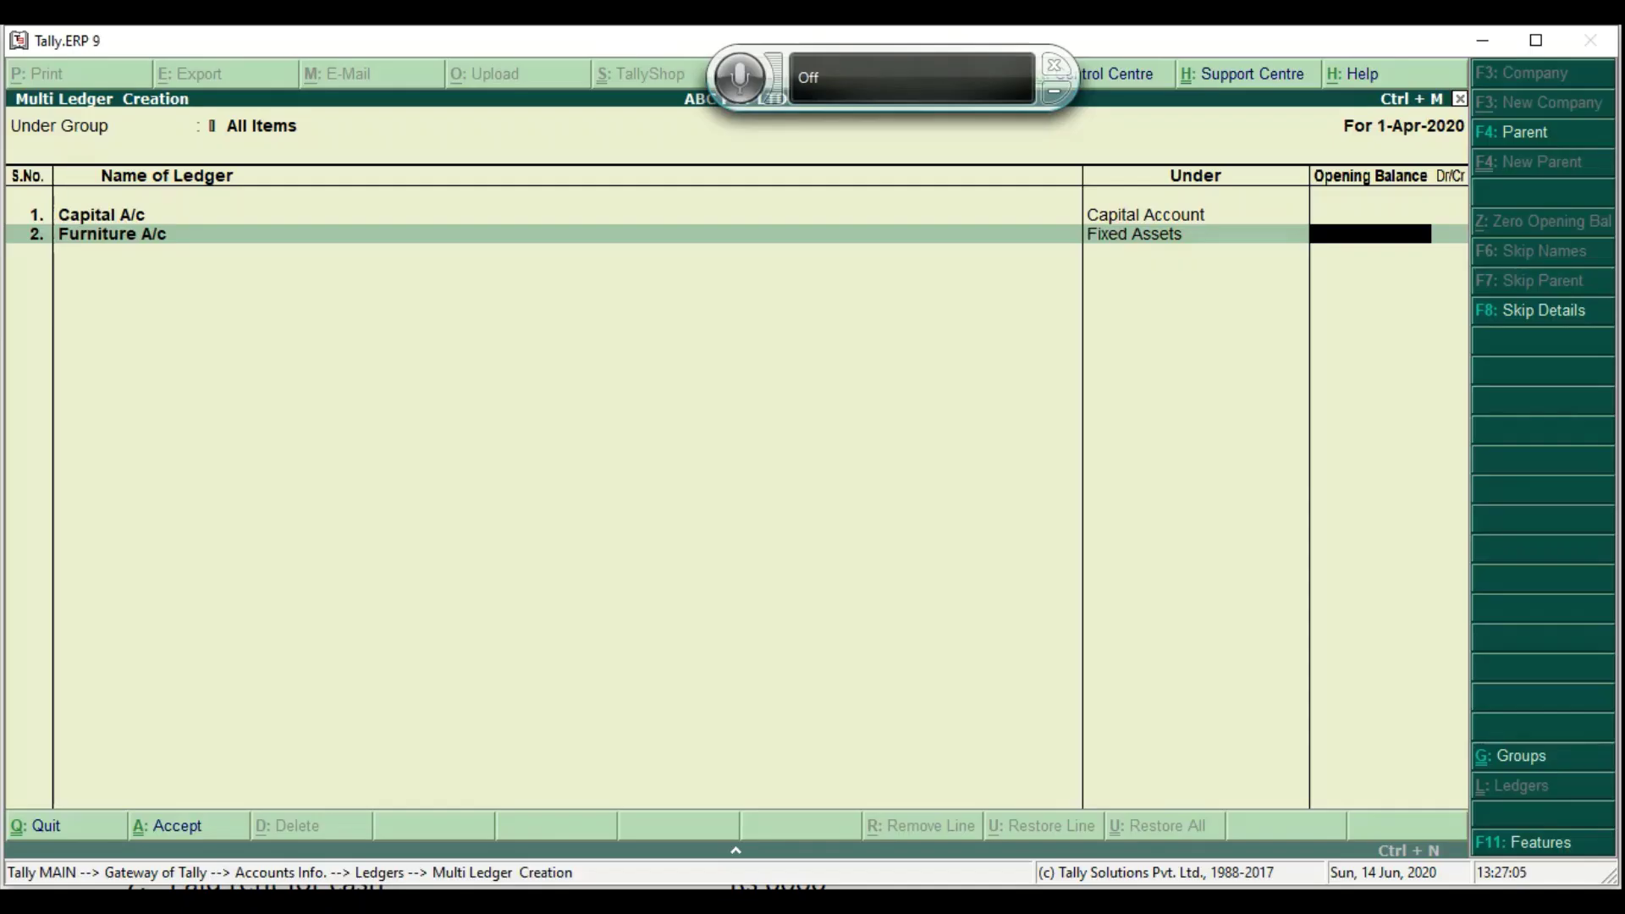
{"action": "key", "text": "Return"}
{"action": "type", "text": "Bank"}
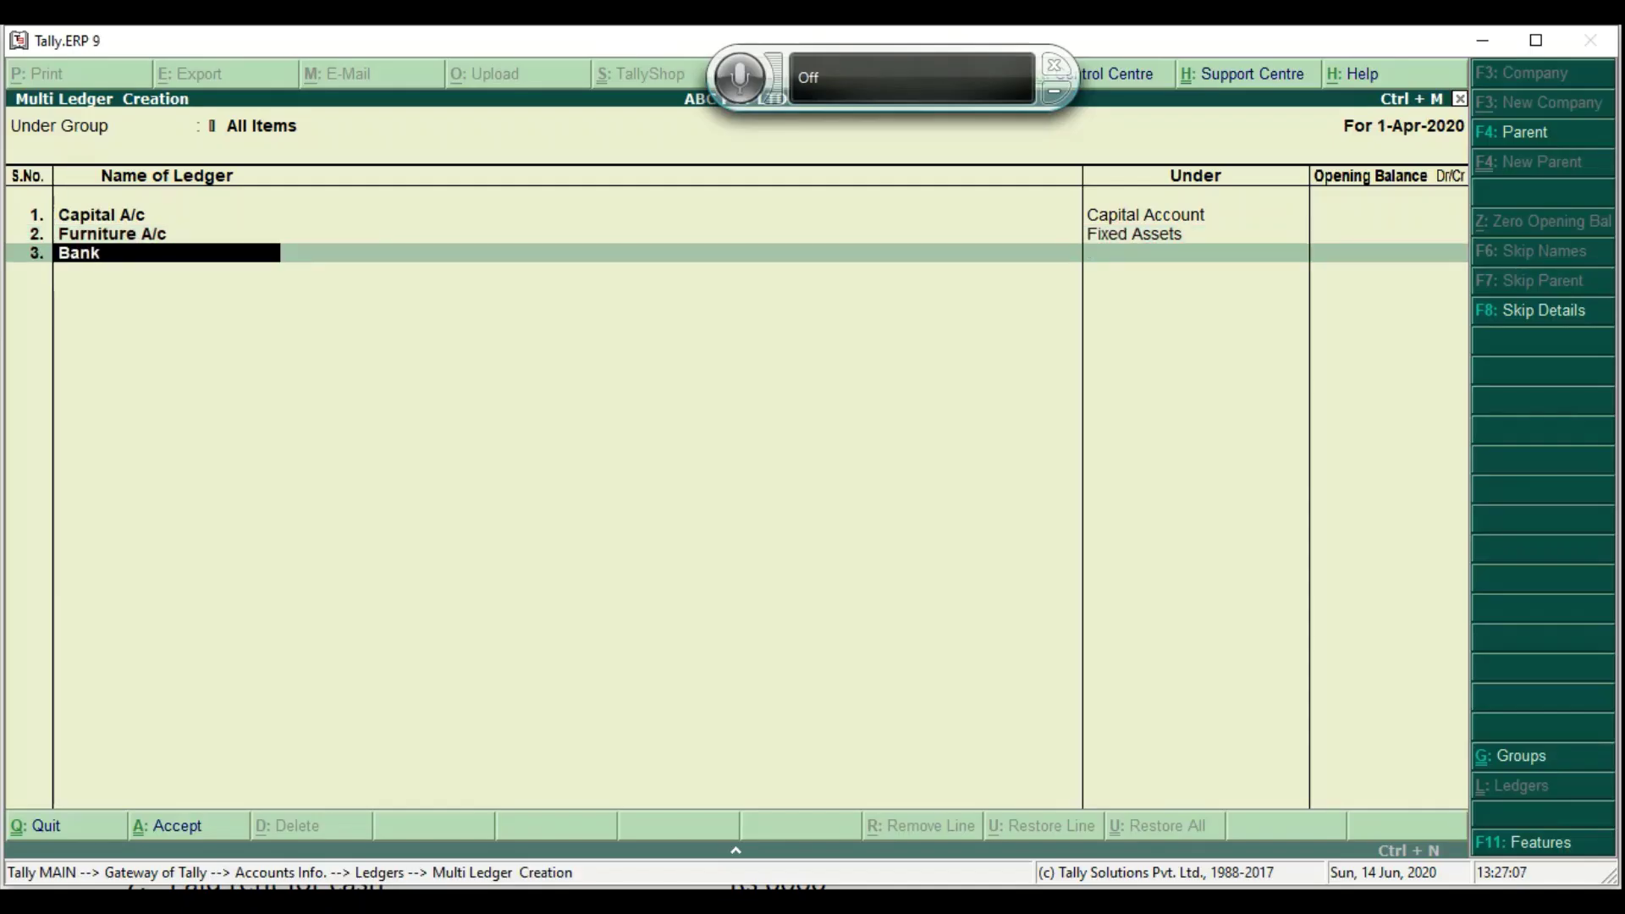
{"action": "type", "text": " a/c"}
{"action": "key", "text": "Return"}
{"action": "key", "text": "Return"}
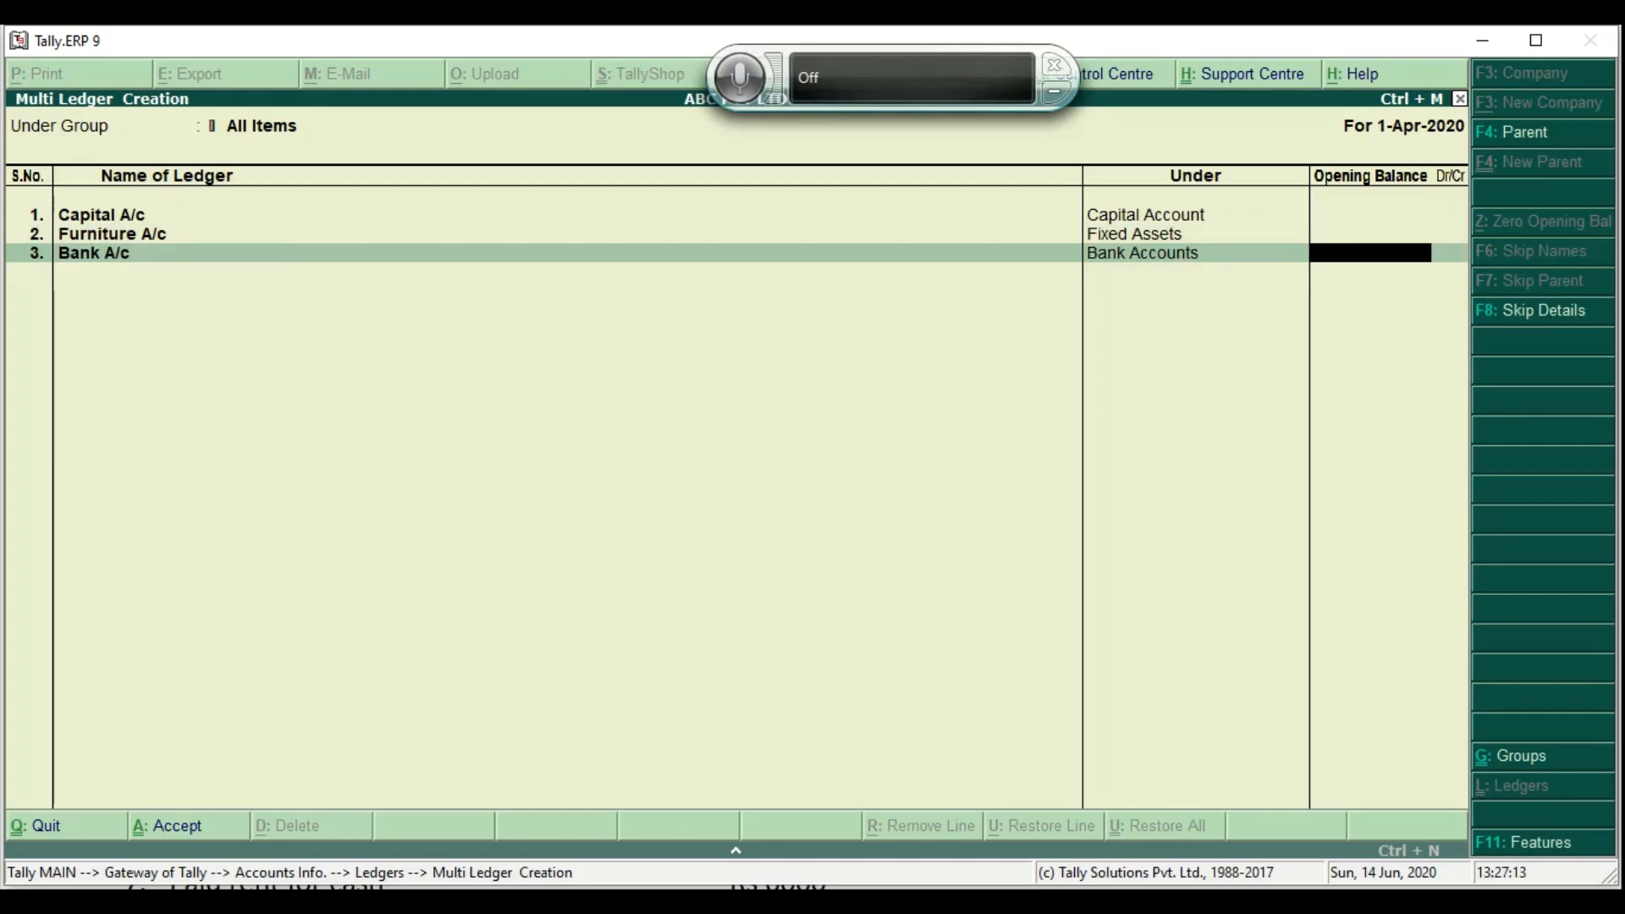
{"action": "key", "text": "Return"}
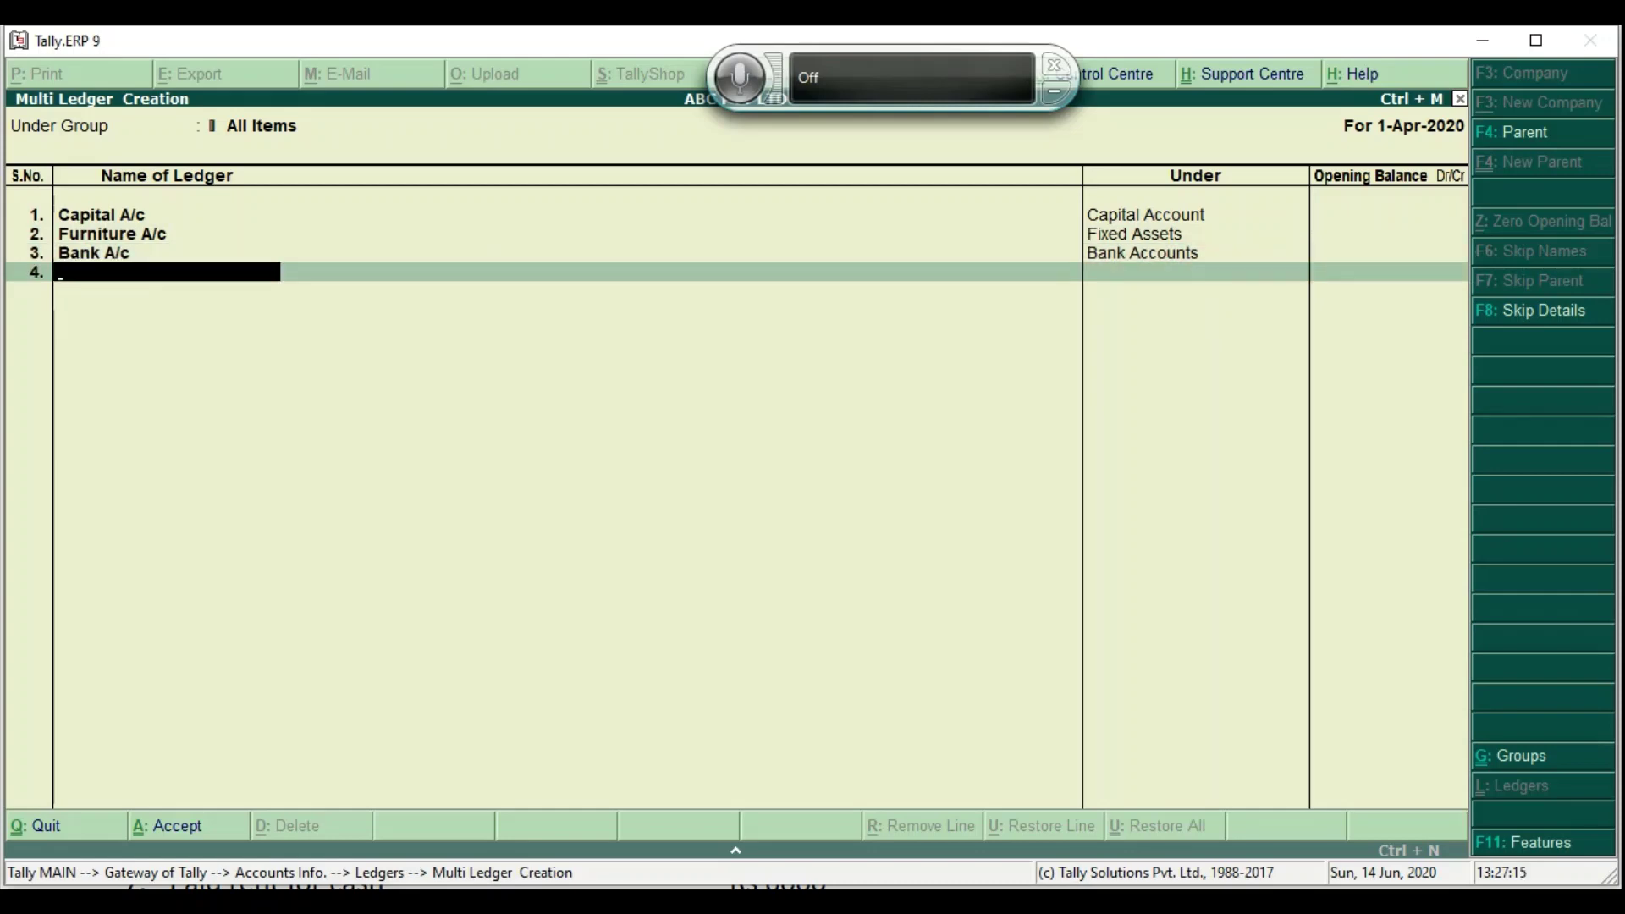
{"action": "key", "text": "Return"}
{"action": "key", "text": "Return"}
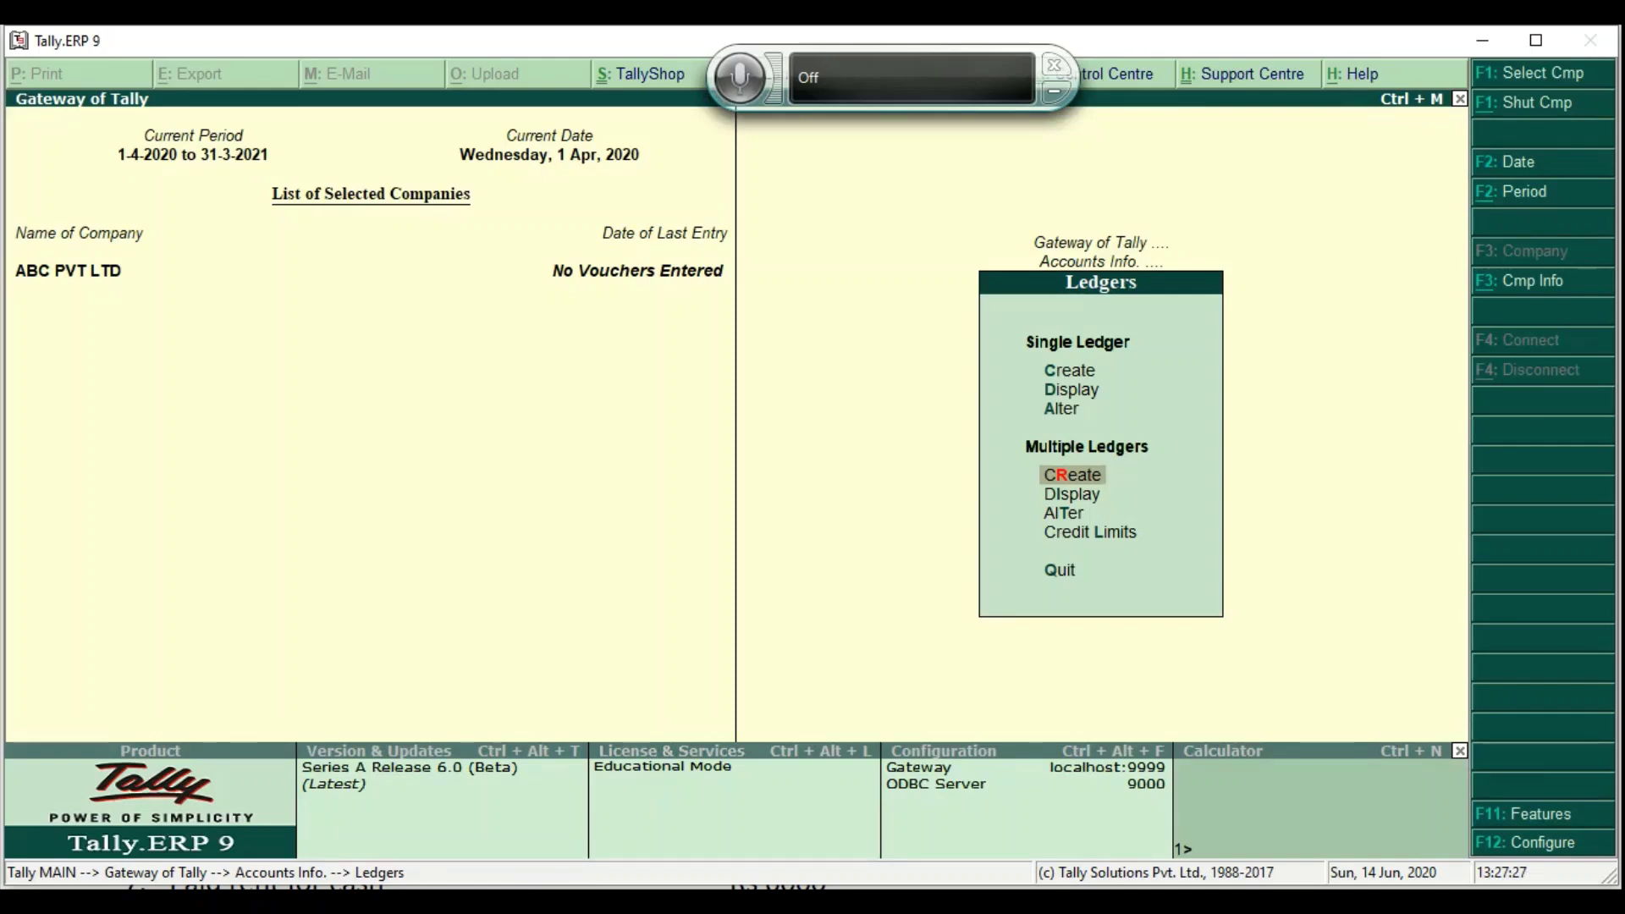
Leave the ledger masters and open a new Receipt voucher in Accounting Vouchers
{"action": "key", "text": "Escape"}
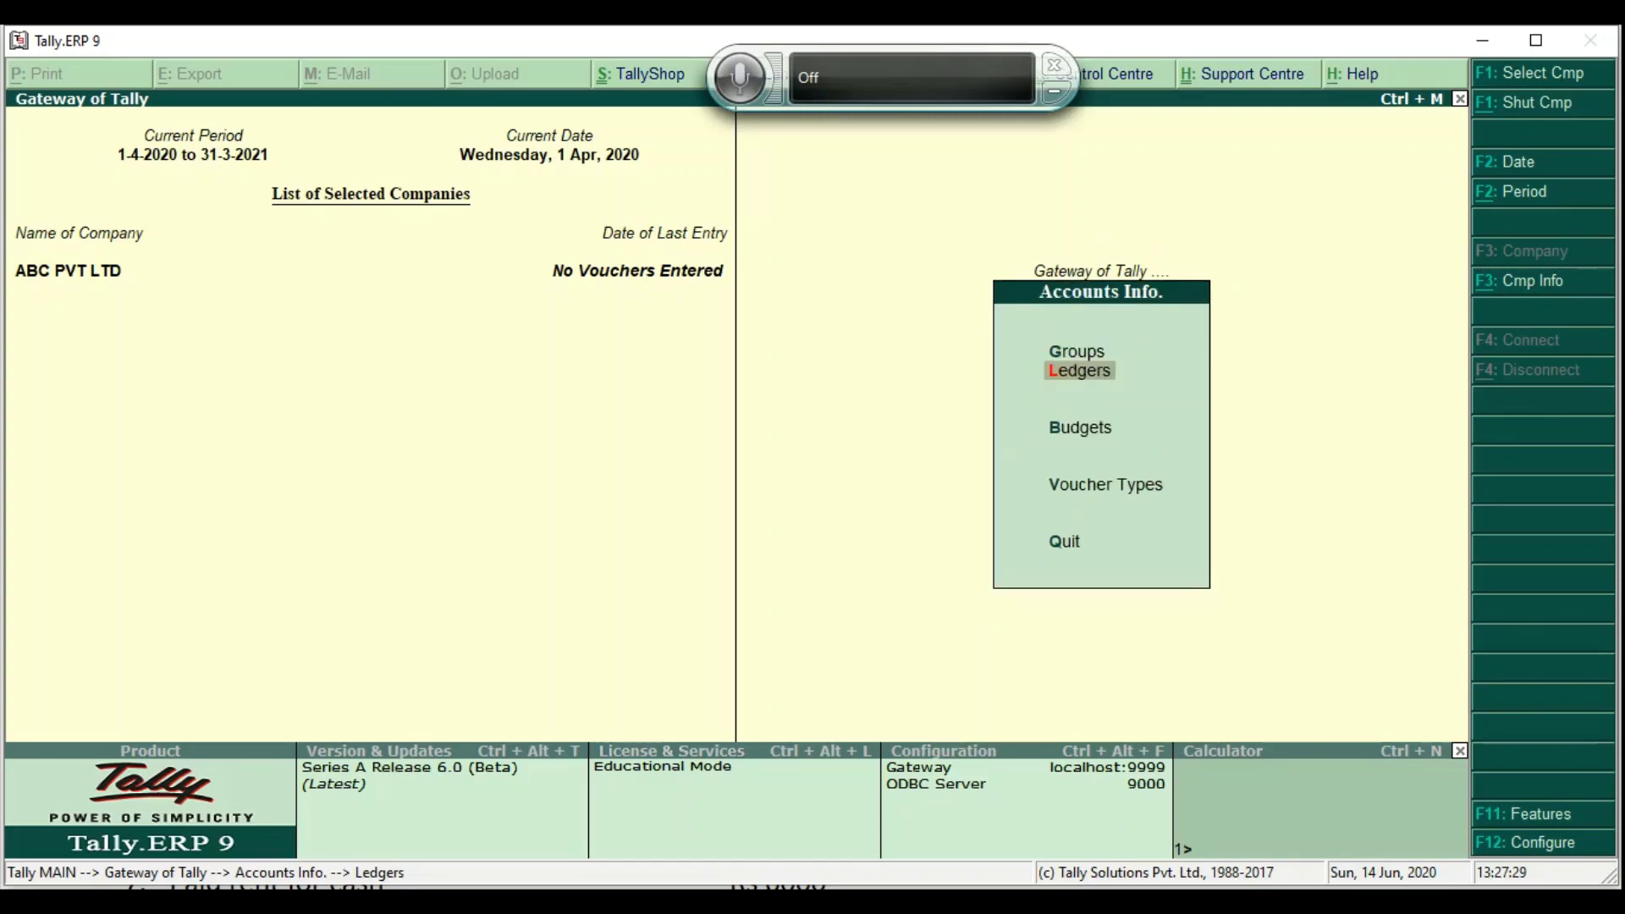
{"action": "key", "text": "Escape"}
{"action": "key", "text": "Down"}
{"action": "key", "text": "Down"}
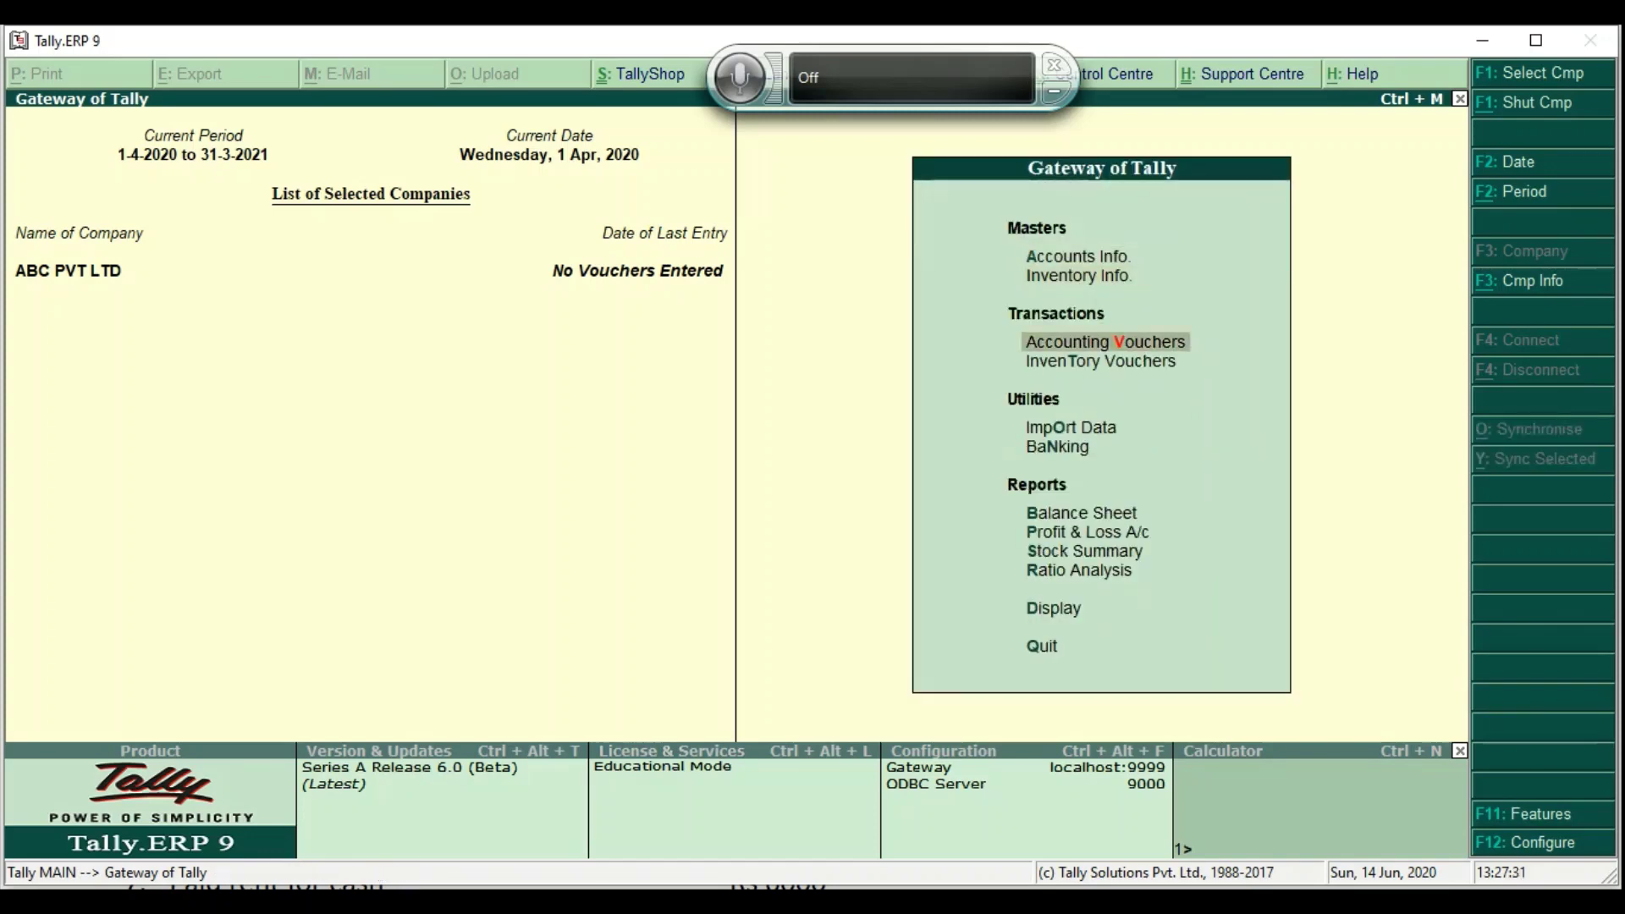
{"action": "key", "text": "Return"}
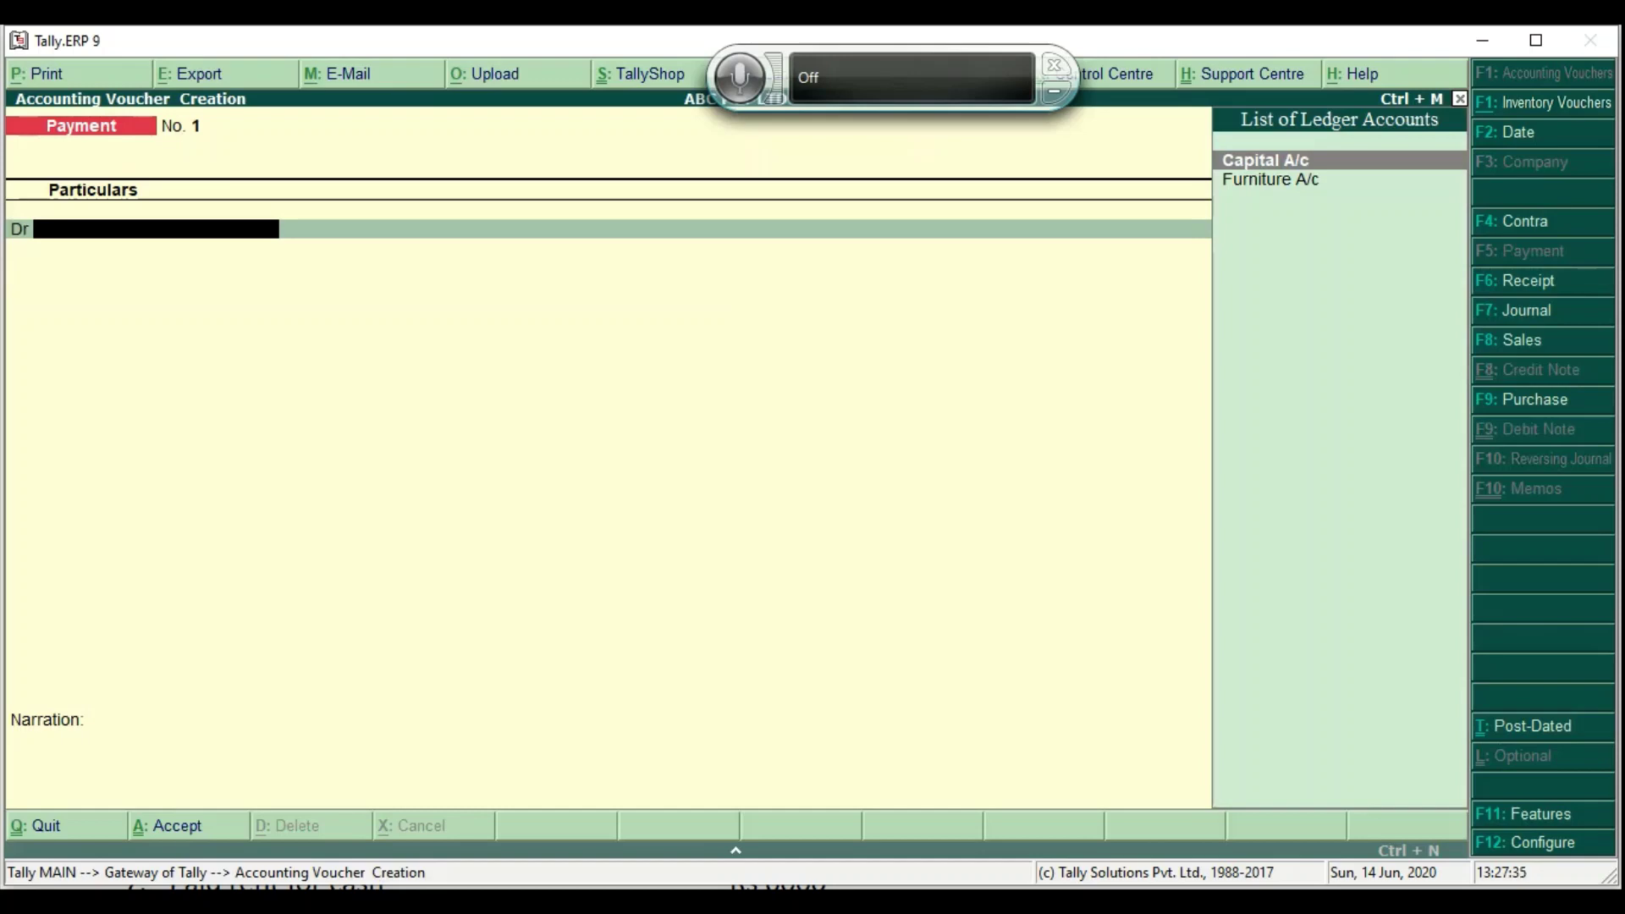
{"action": "key", "text": "F6"}
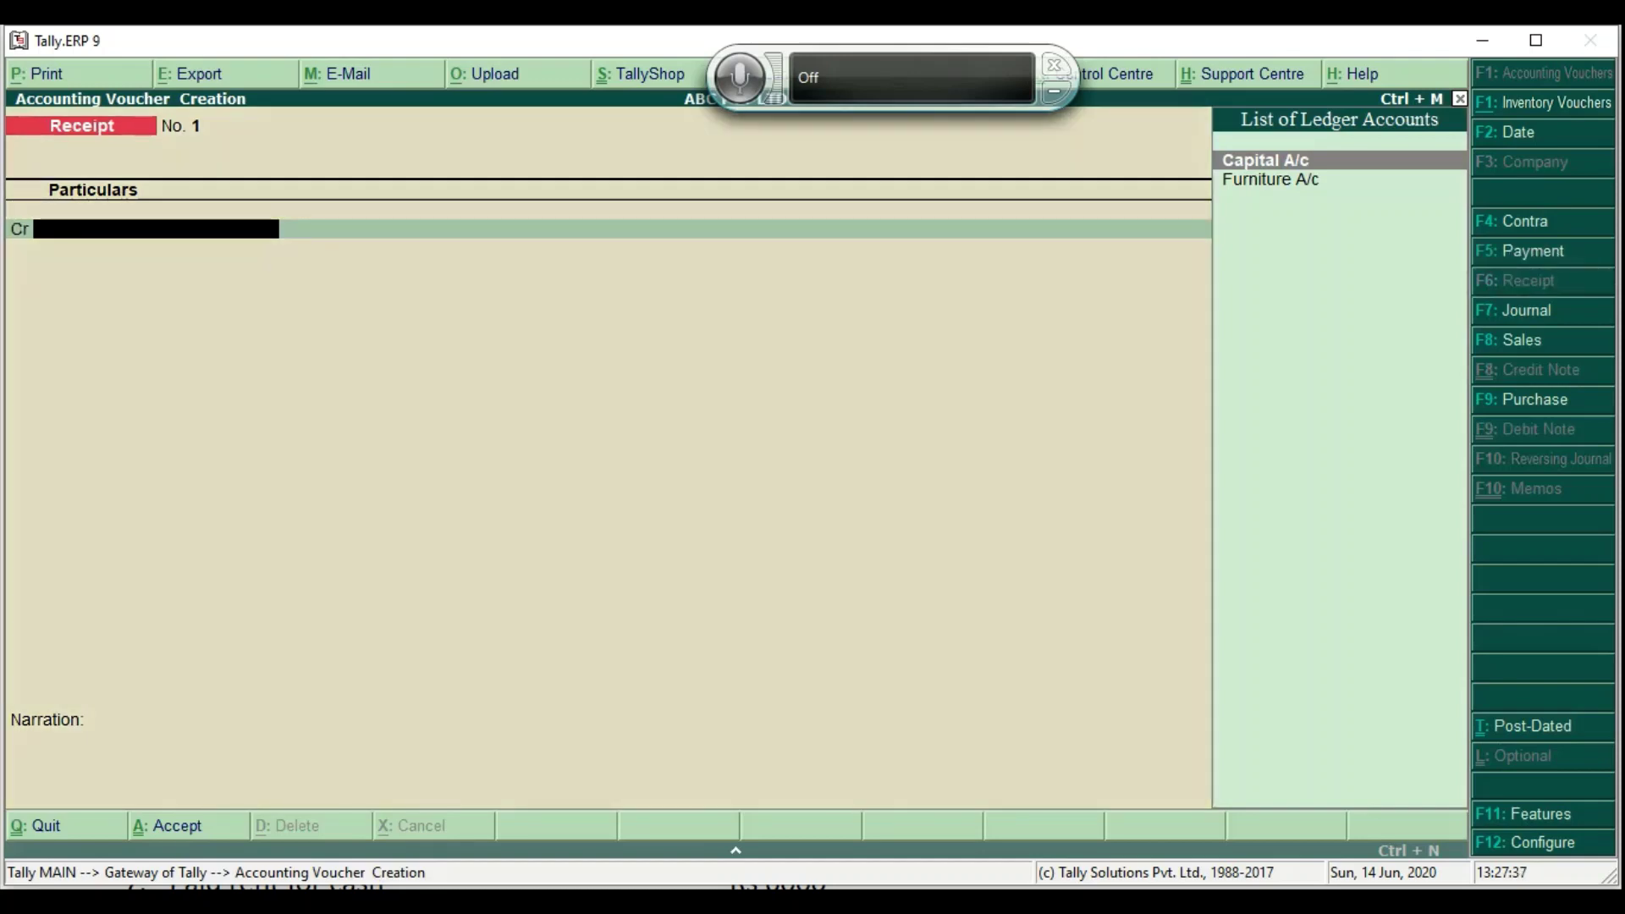
Record the receipt by crediting Capital A/c with 5,00,000 and debiting Cash, and accept the voucher without a narration
{"action": "type", "text": "Capital"}
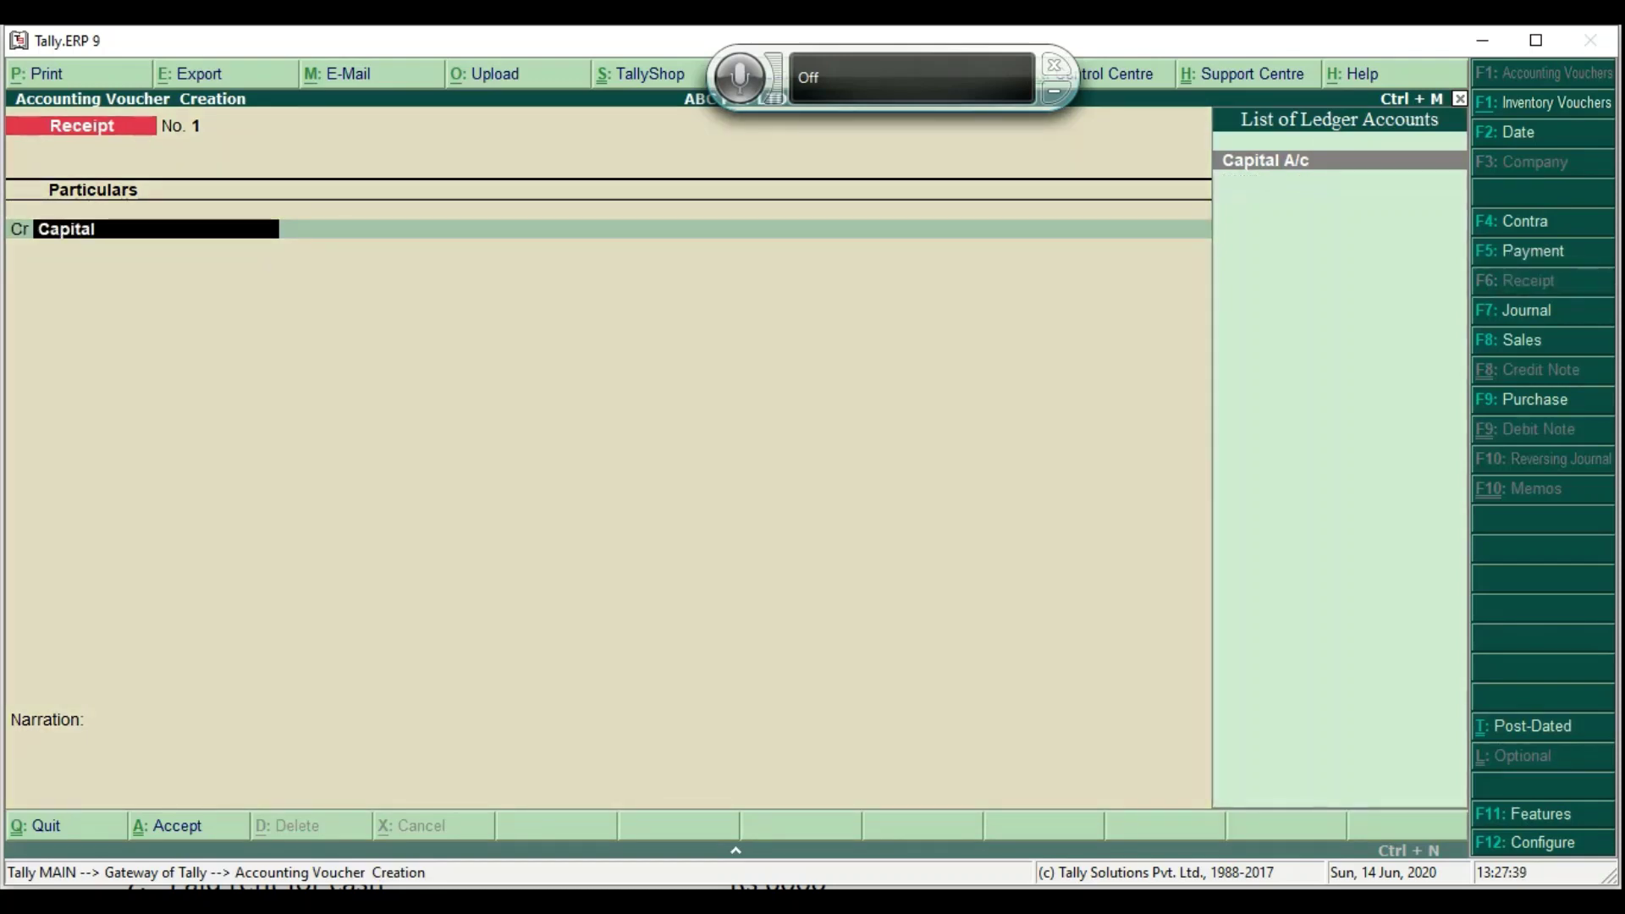
{"action": "key", "text": "Return"}
{"action": "type", "text": "50"}
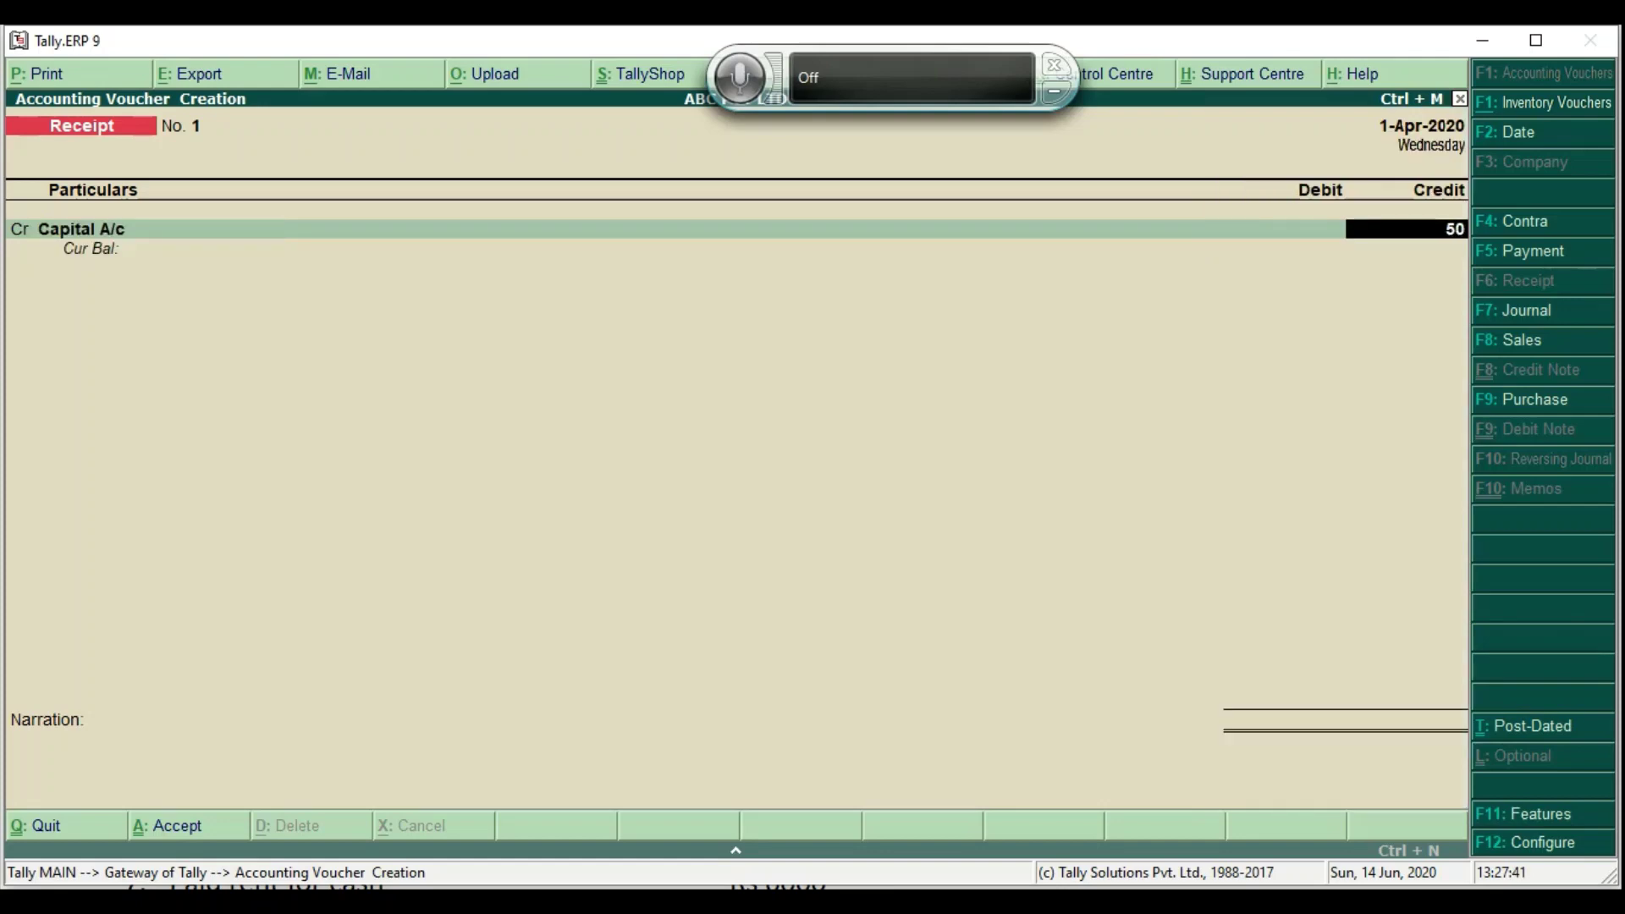
{"action": "type", "text": "0000"}
{"action": "key", "text": "Return"}
{"action": "type", "text": "Cas"}
{"action": "key", "text": "Return"}
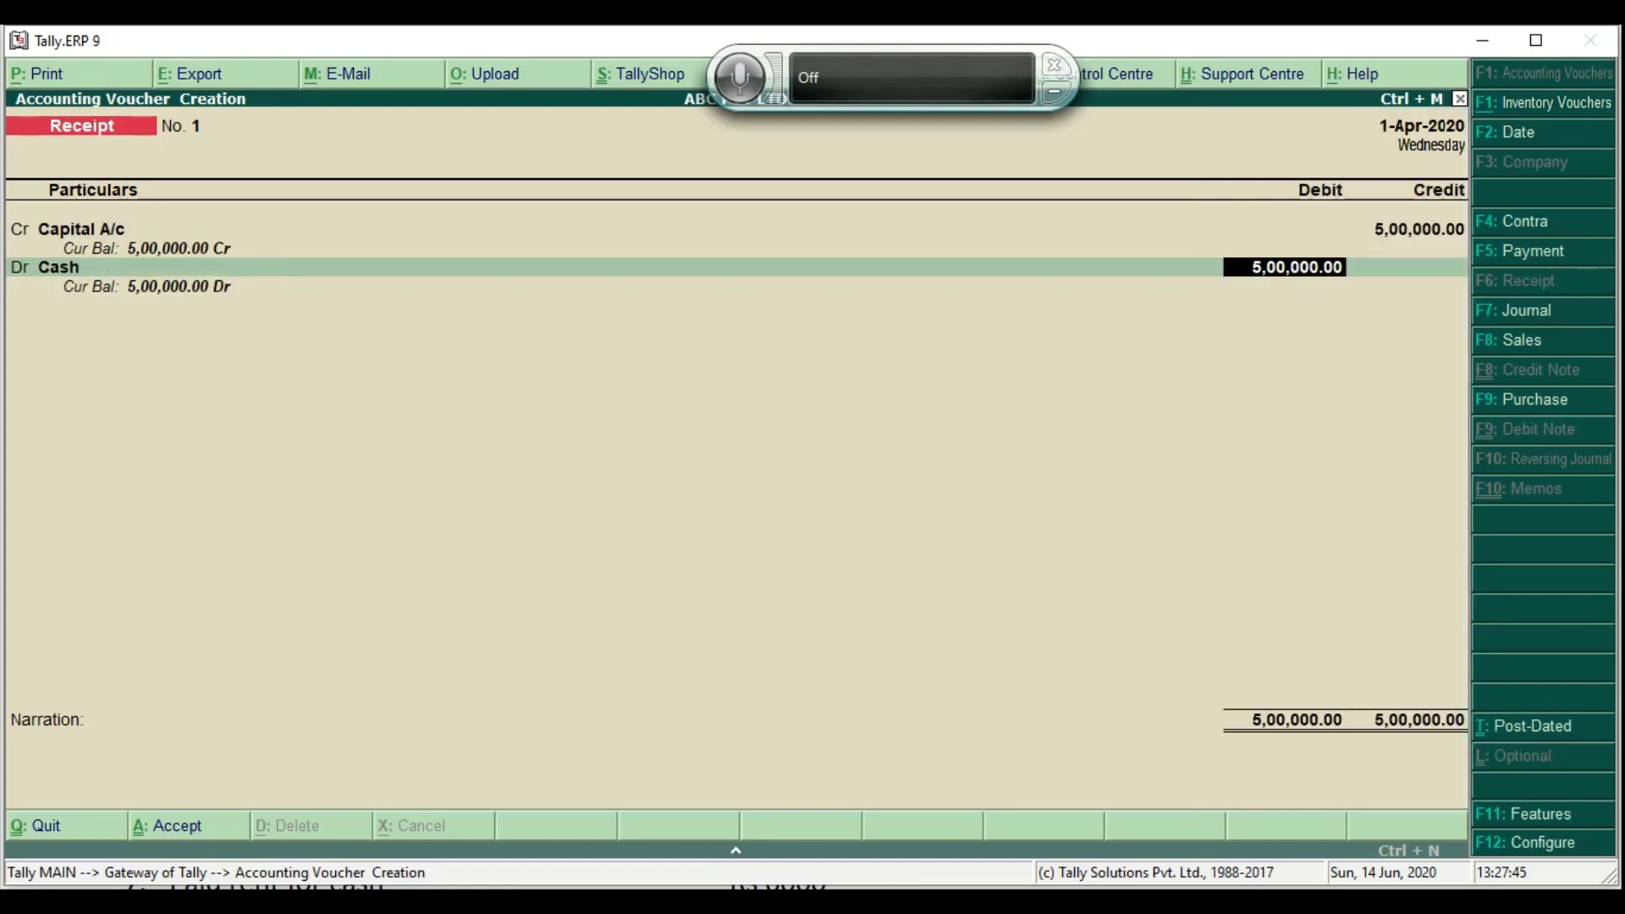
{"action": "key", "text": "Return"}
{"action": "key", "text": "Return"}
{"action": "key", "text": "Return"}
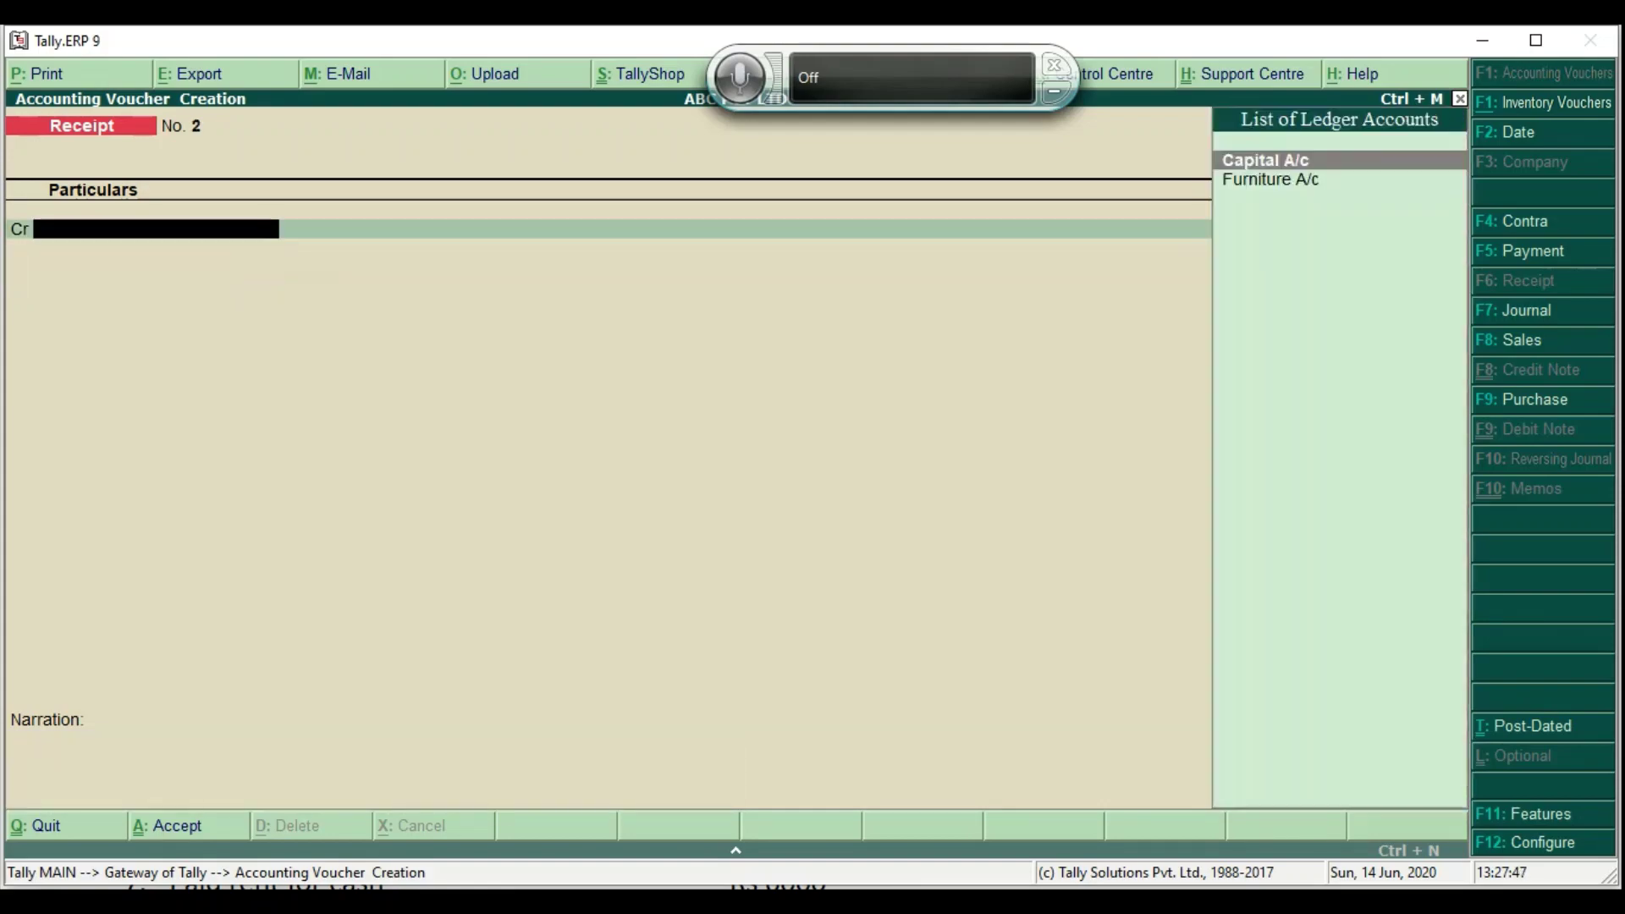
Check the bank deposit entry on the PowerPoint slide, and credit Cash with 40,000 in a new Contra voucher
{"action": "key", "text": "alt+Tab"}
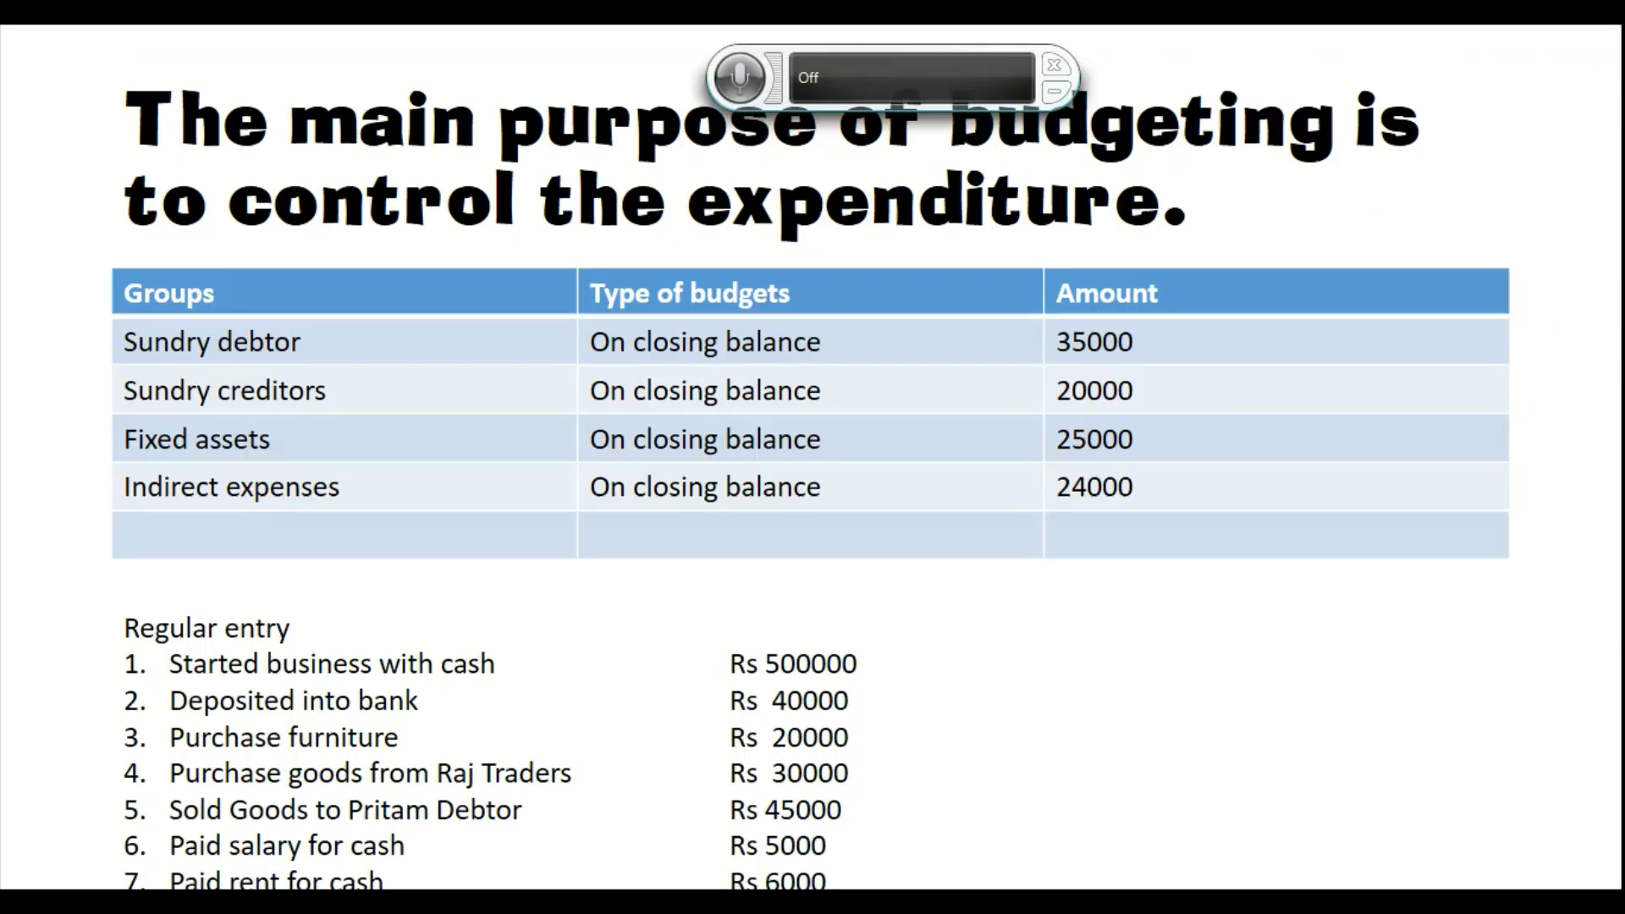
{"action": "key", "text": "alt+Tab"}
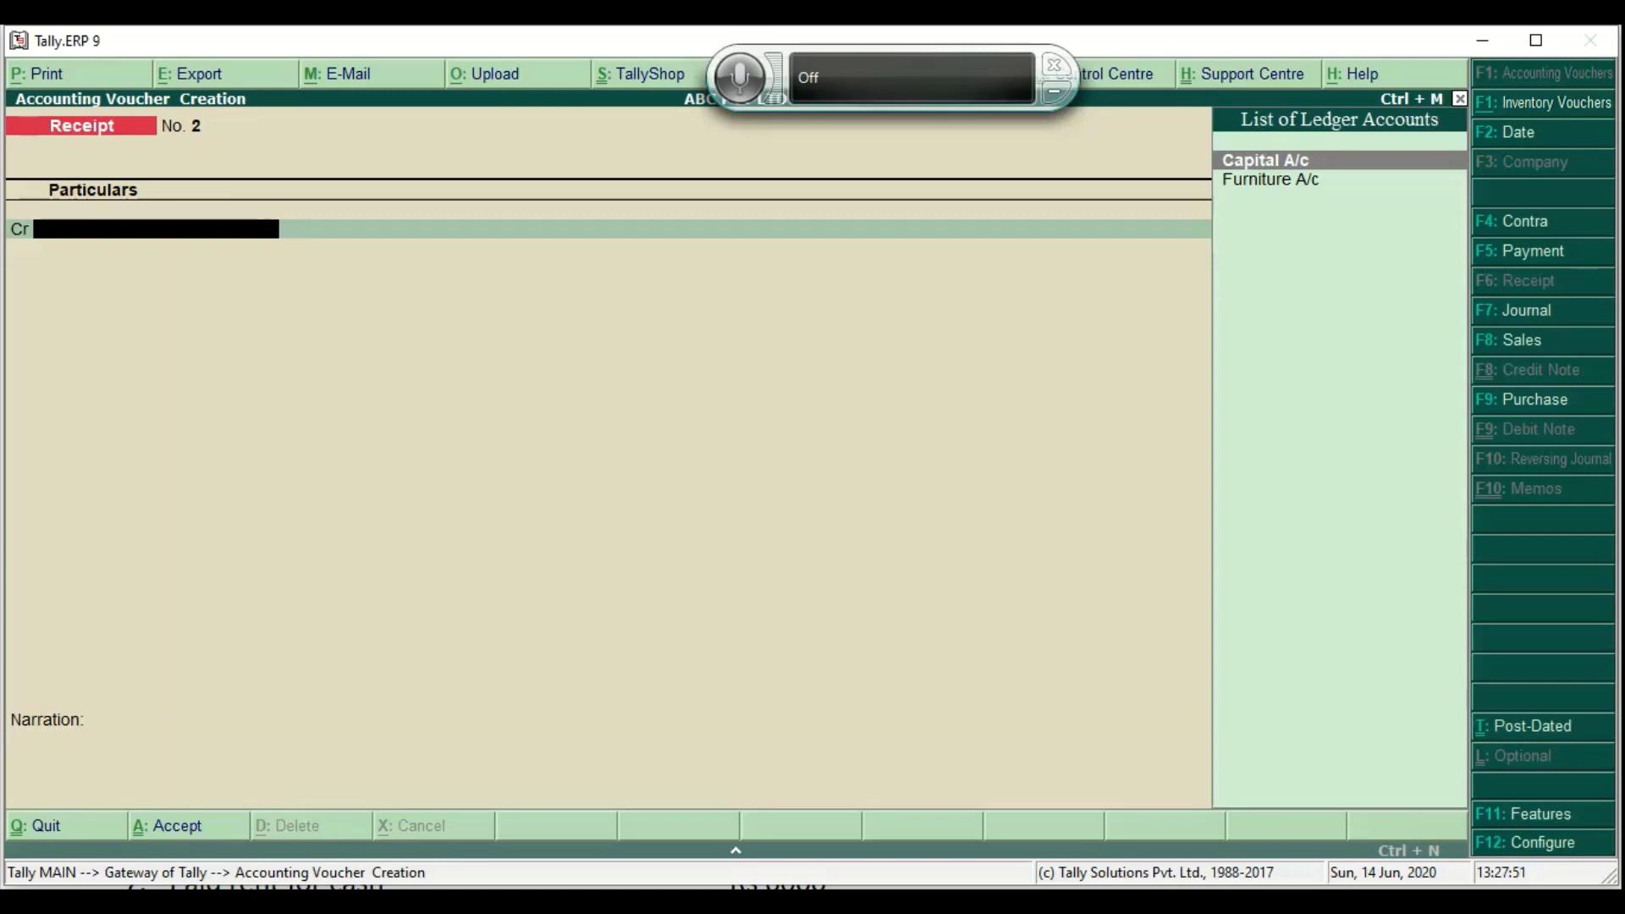
{"action": "key", "text": "F4"}
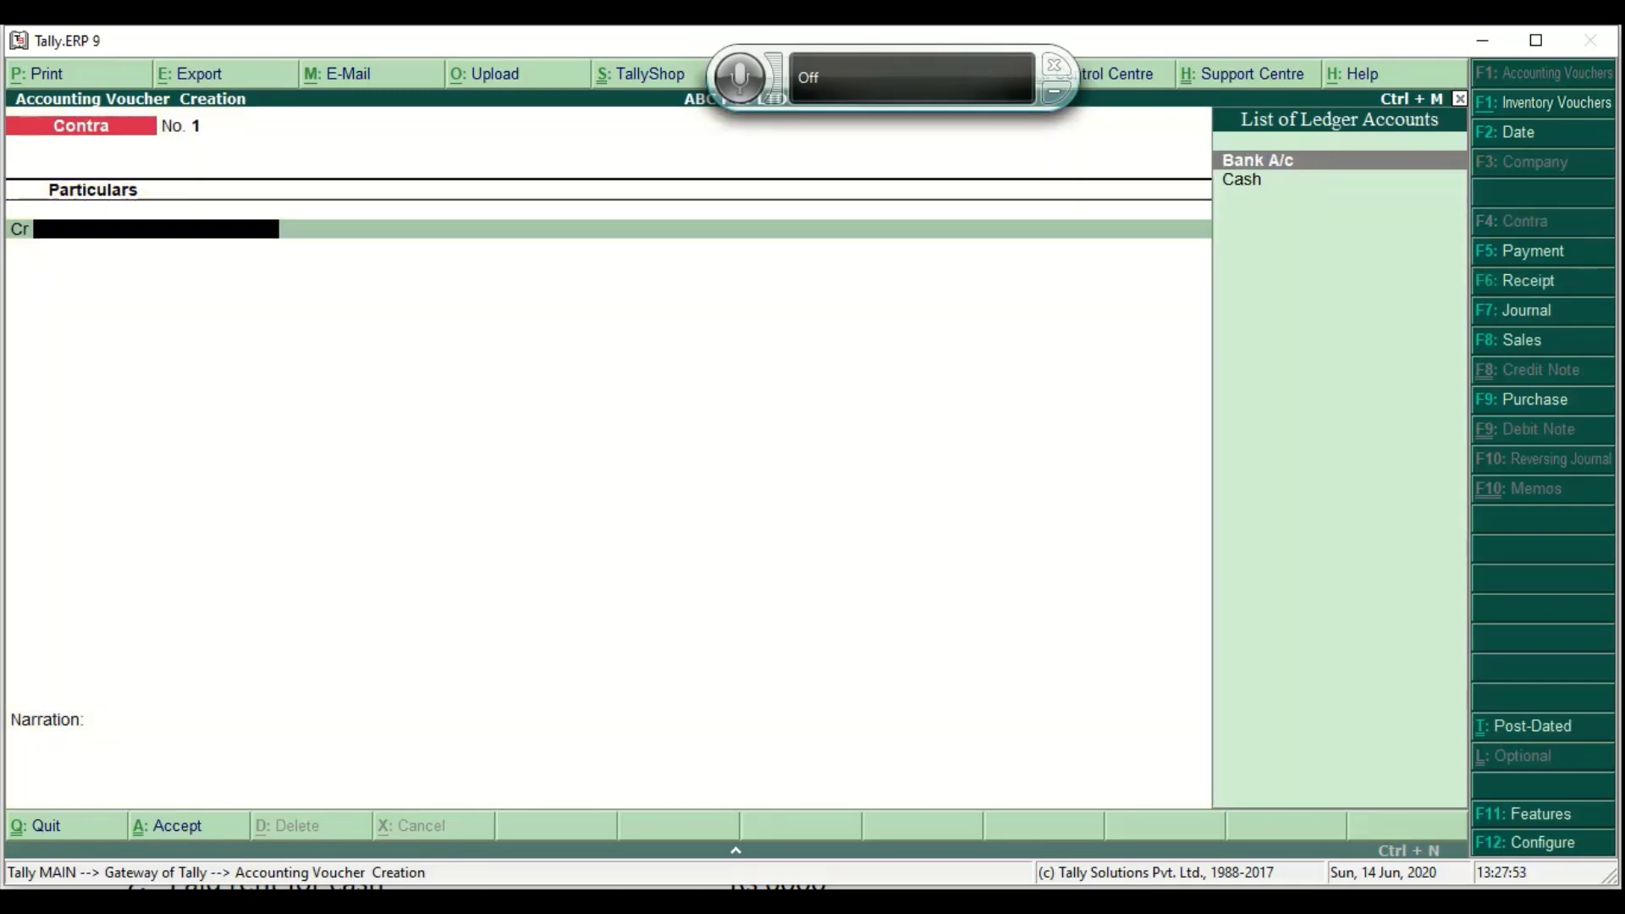
{"action": "key", "text": "Down"}
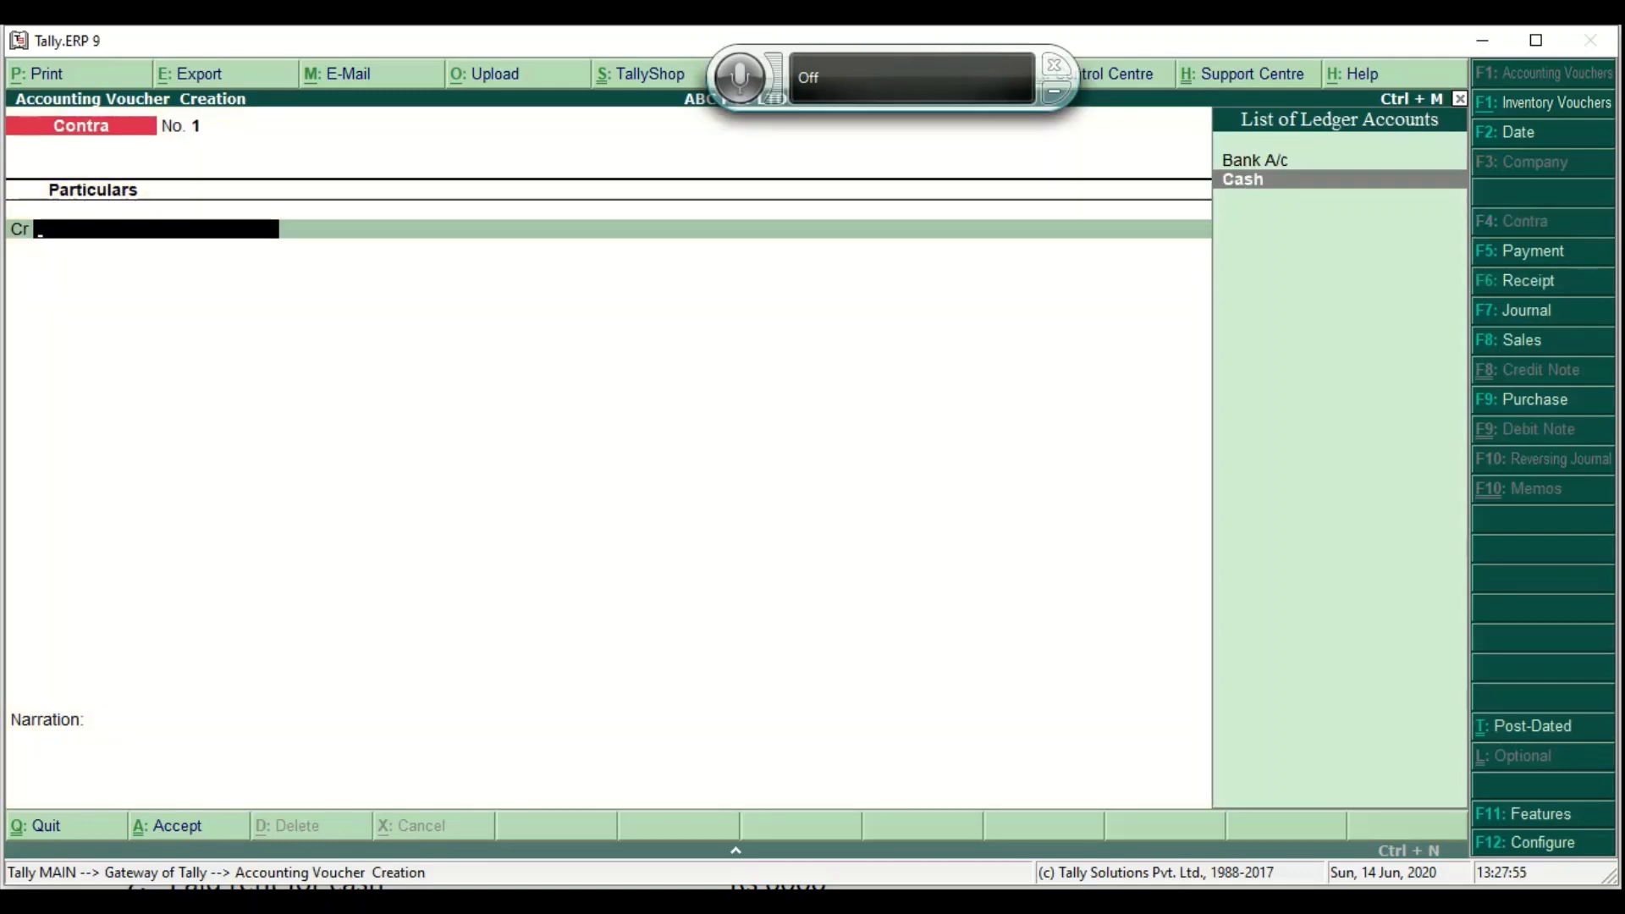
{"action": "key", "text": "Return"}
{"action": "type", "text": "40000"}
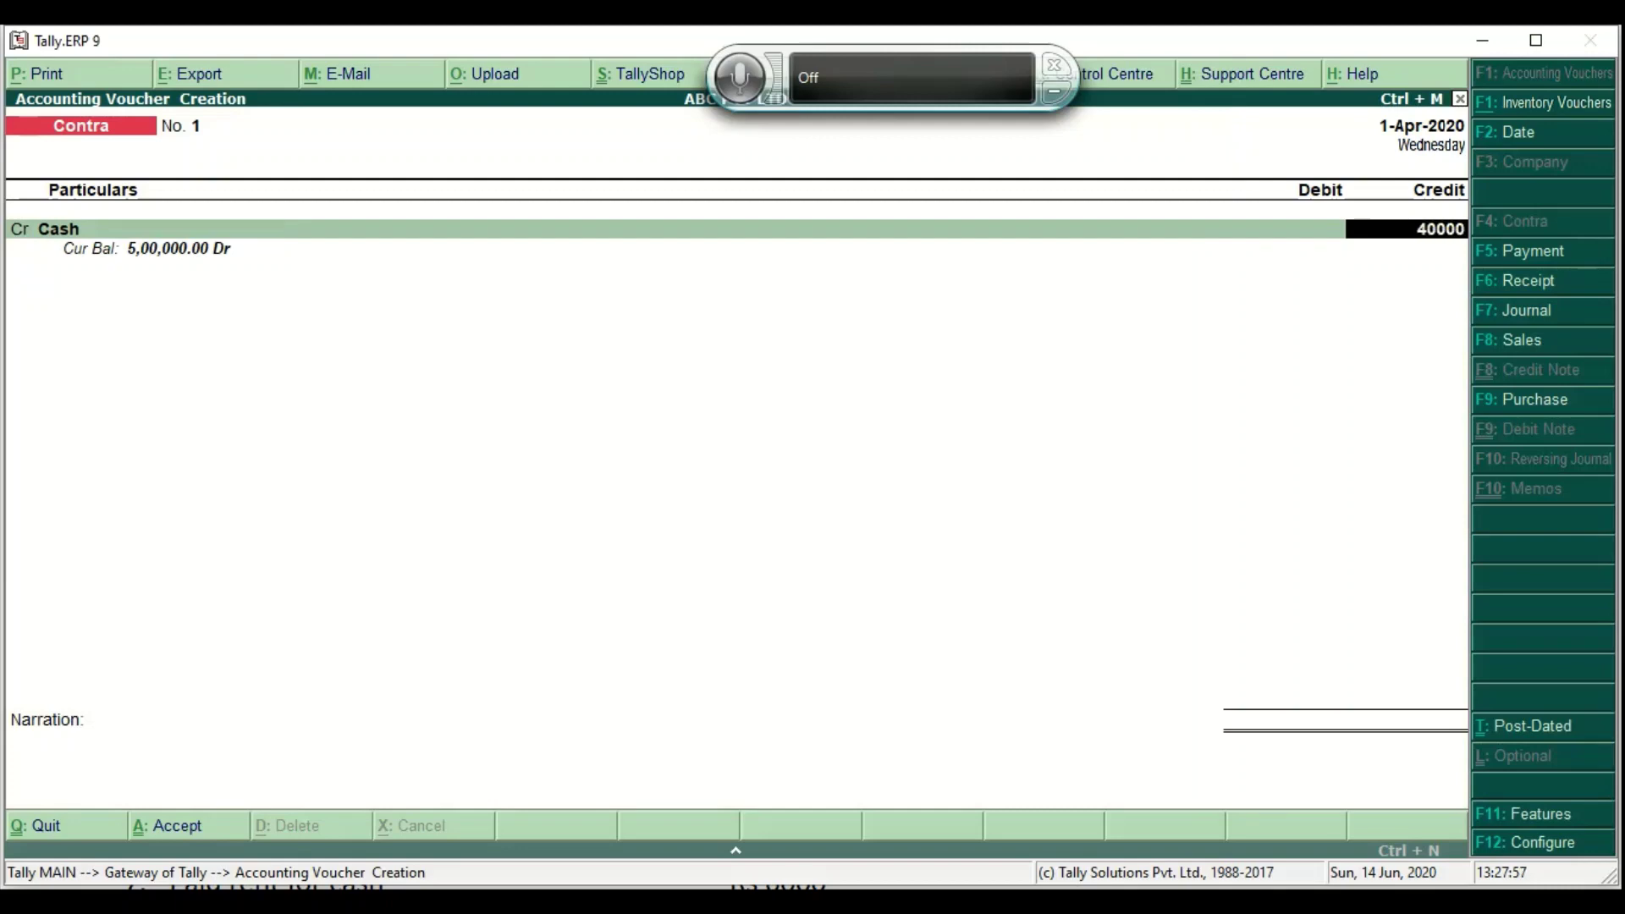
{"action": "key", "text": "Return"}
{"action": "key", "text": "Return"}
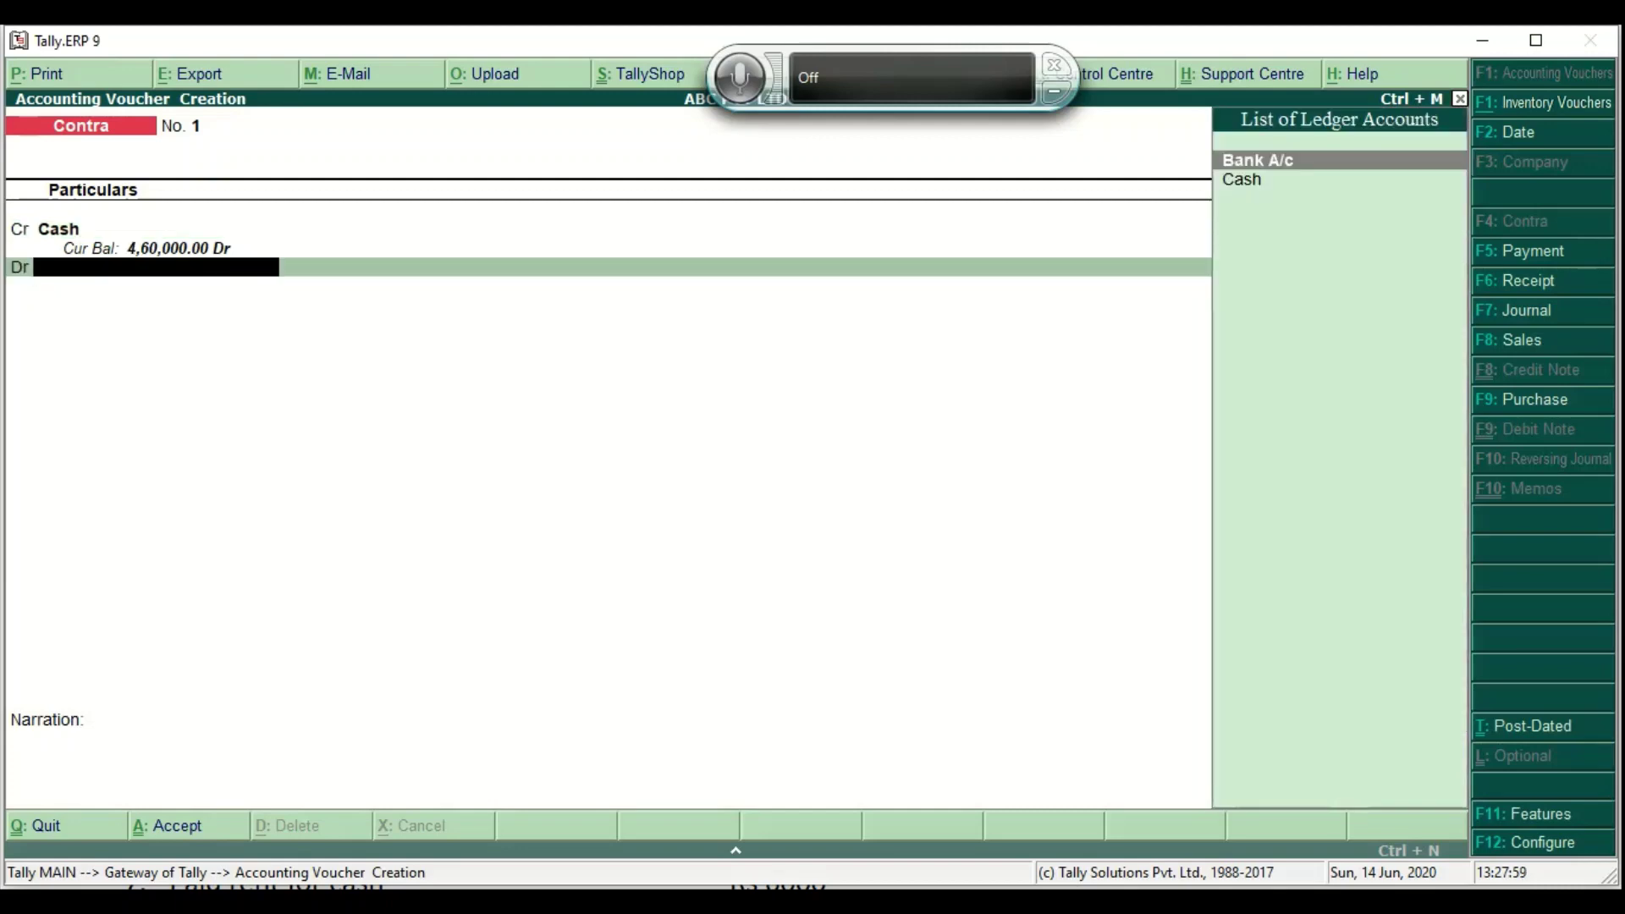
Debit Bank A/c with 40,000 as a cash deposit of 20 notes of 2000, and accept the Contra voucher without a narration
{"action": "type", "text": "Bank"}
{"action": "key", "text": "Return"}
{"action": "key", "text": "Return"}
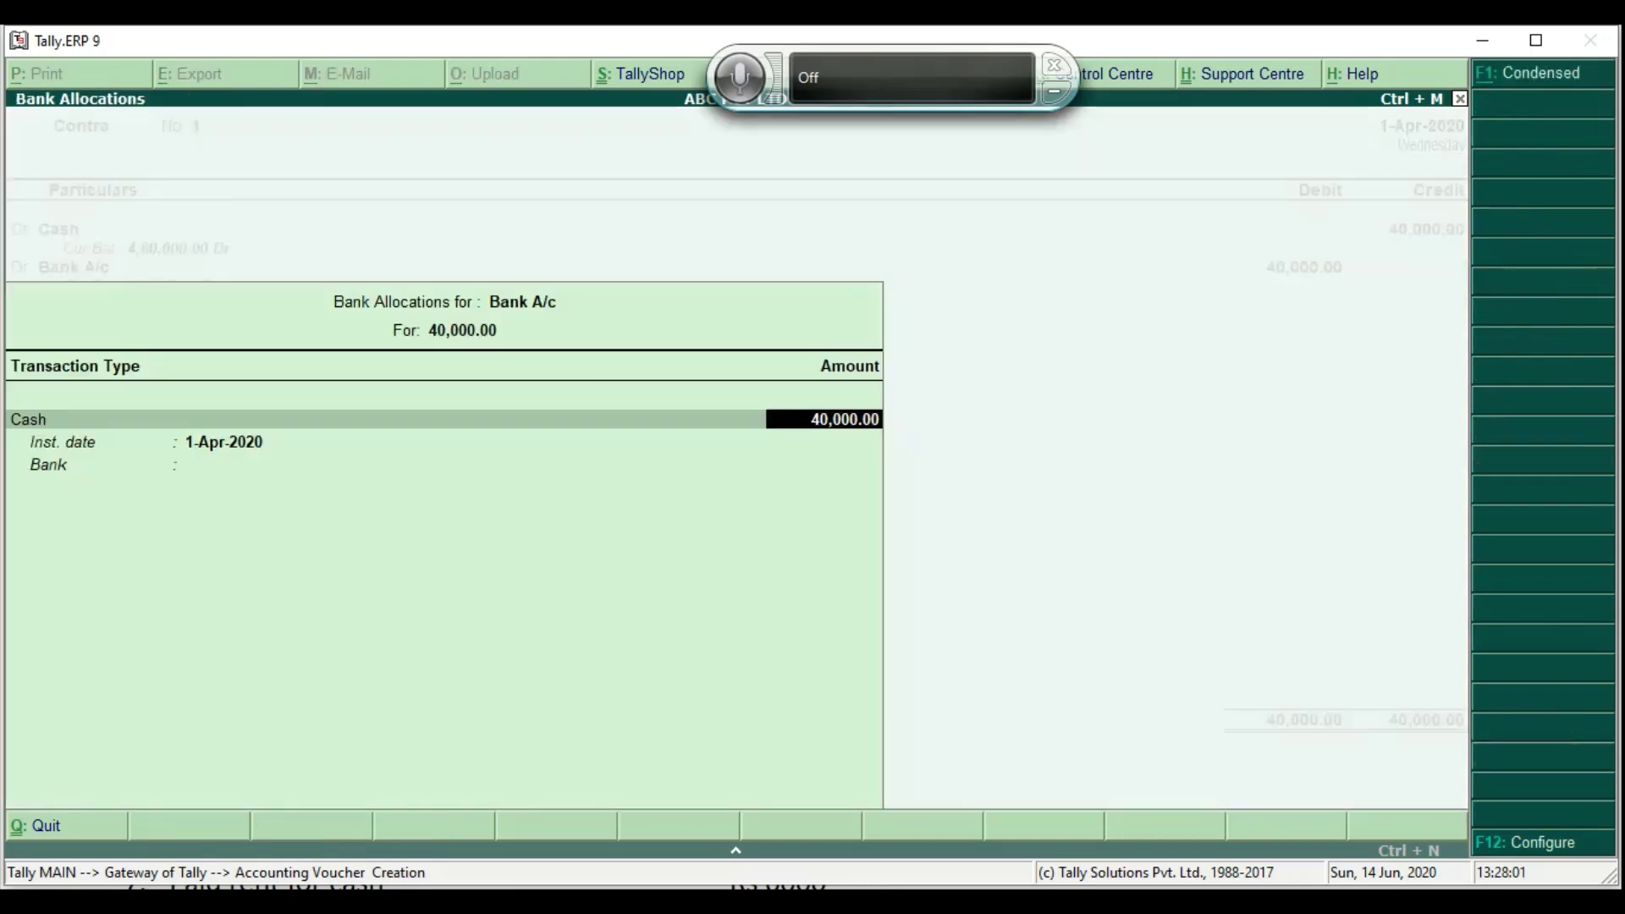
{"action": "key", "text": "Return"}
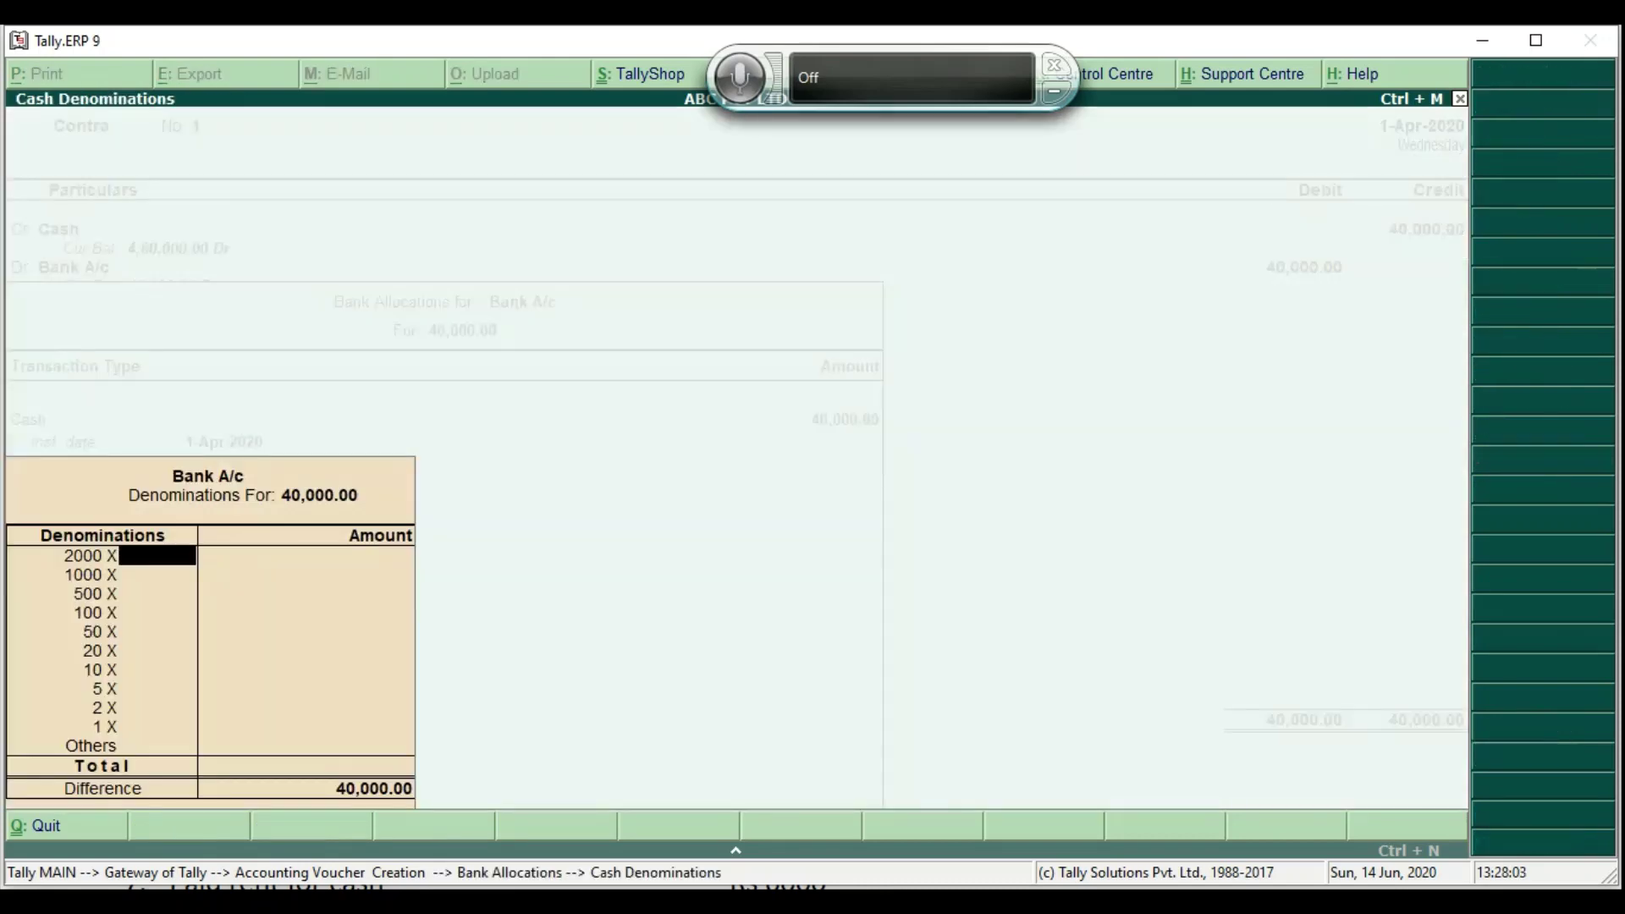
{"action": "type", "text": "20"}
{"action": "key", "text": "Return"}
{"action": "key", "text": "Return"}
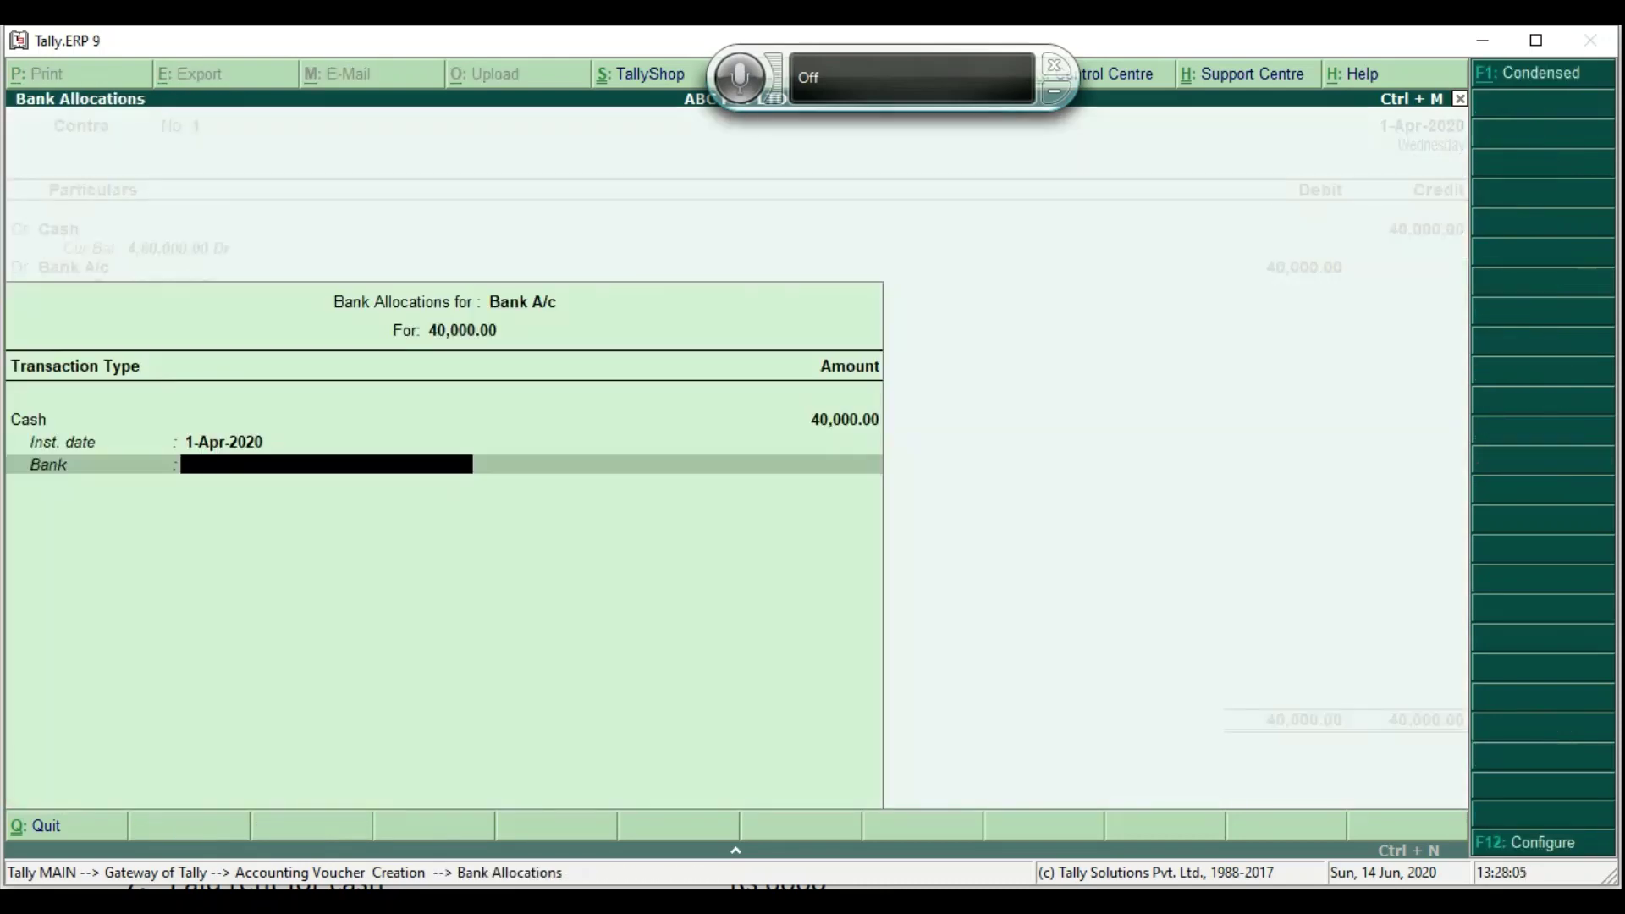
{"action": "key", "text": "Return"}
{"action": "key", "text": "Return"}
{"action": "key", "text": "Return"}
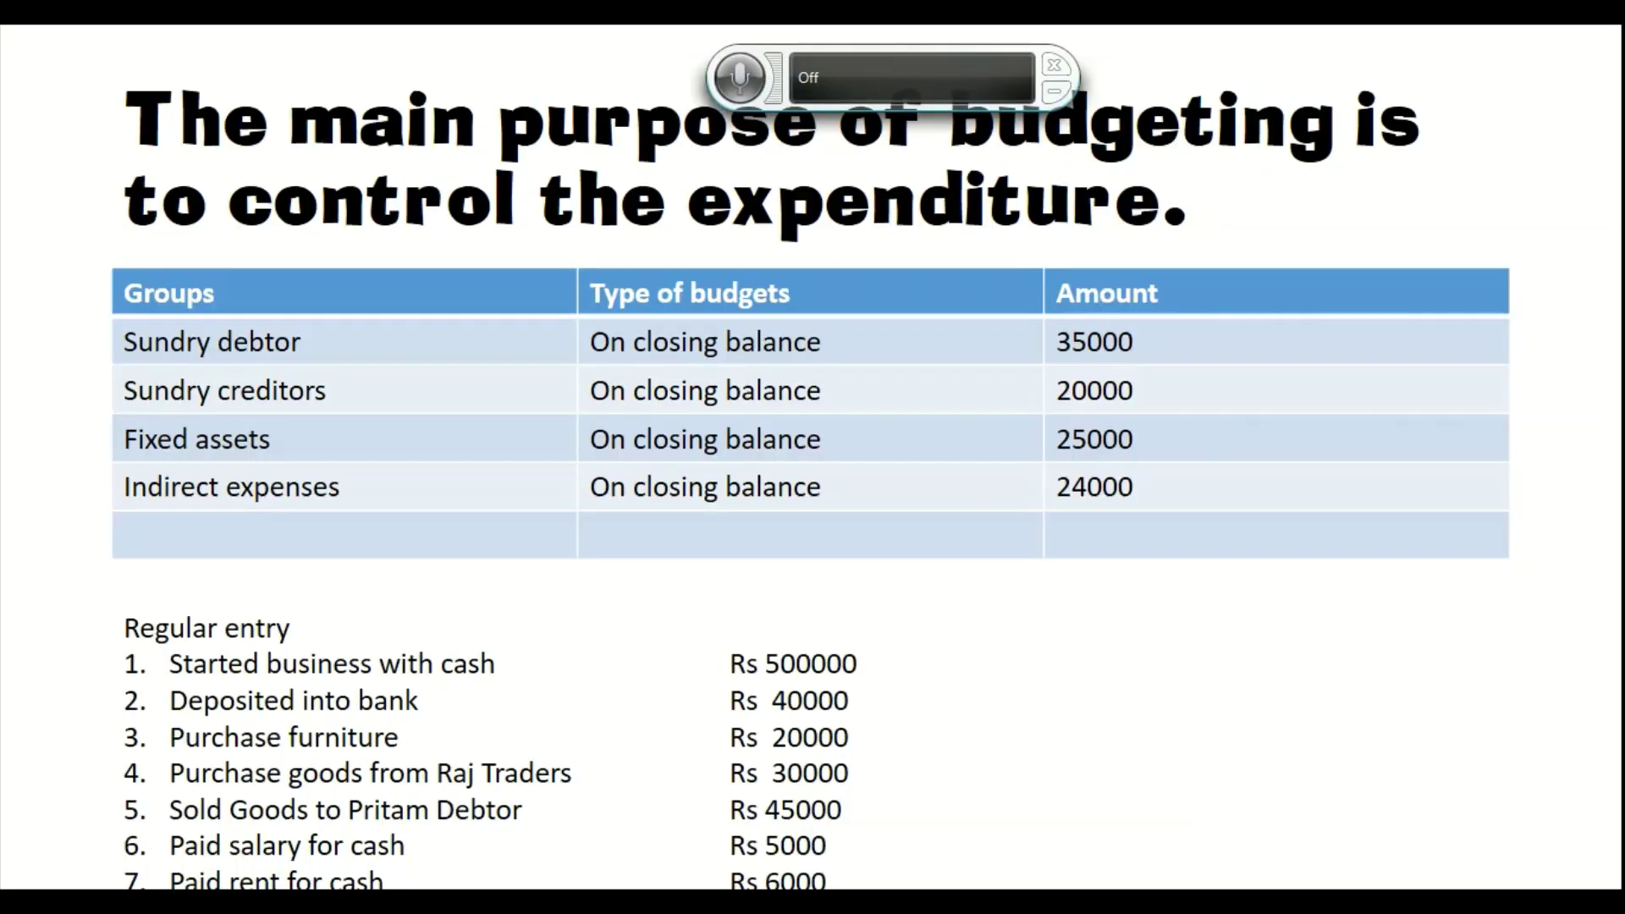
Open a new Payment voucher in Tally and debit Furniture A/c with 20,000, checking the amount on the PowerPoint slide
{"action": "key", "text": "alt+Tab"}
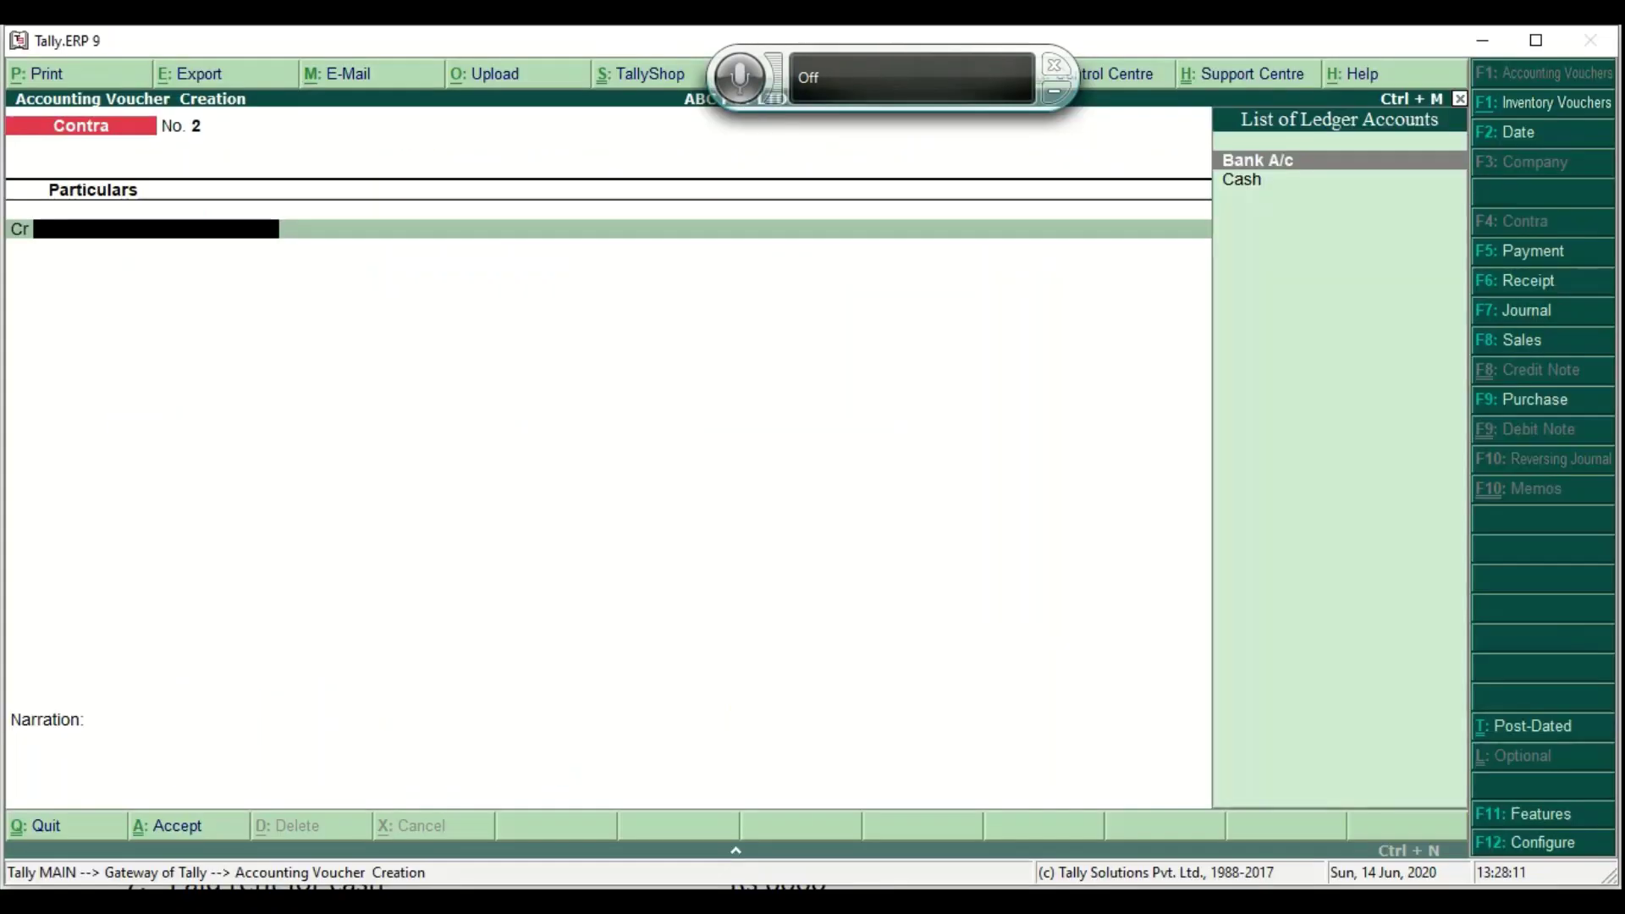
{"action": "key", "text": "F5"}
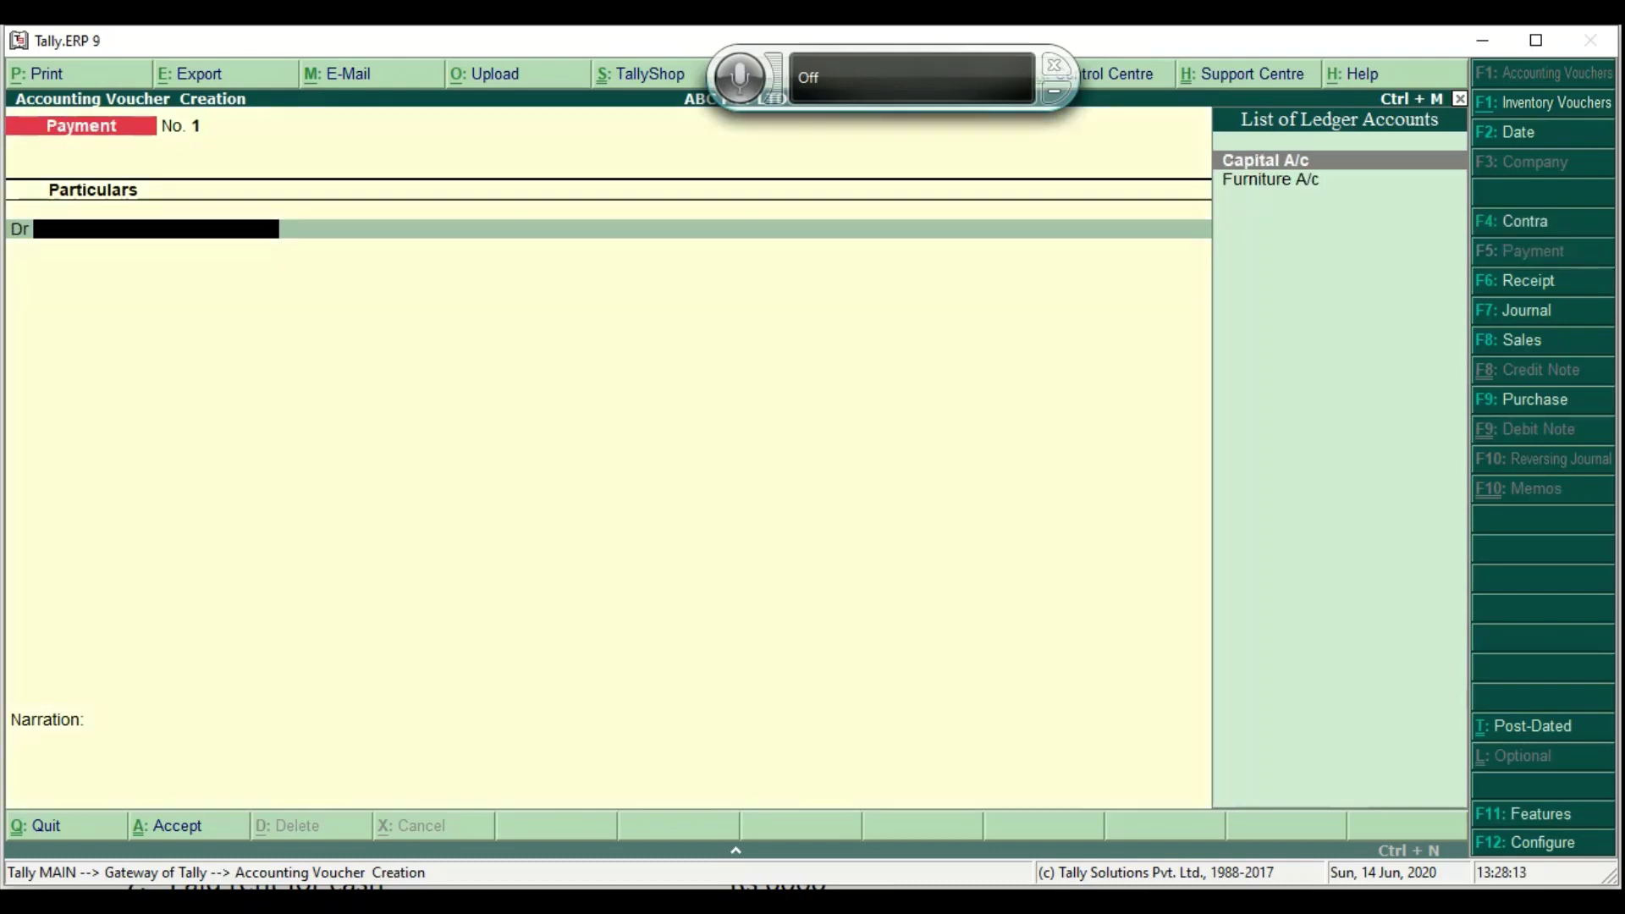
{"action": "type", "text": "Fu"}
{"action": "key", "text": "Return"}
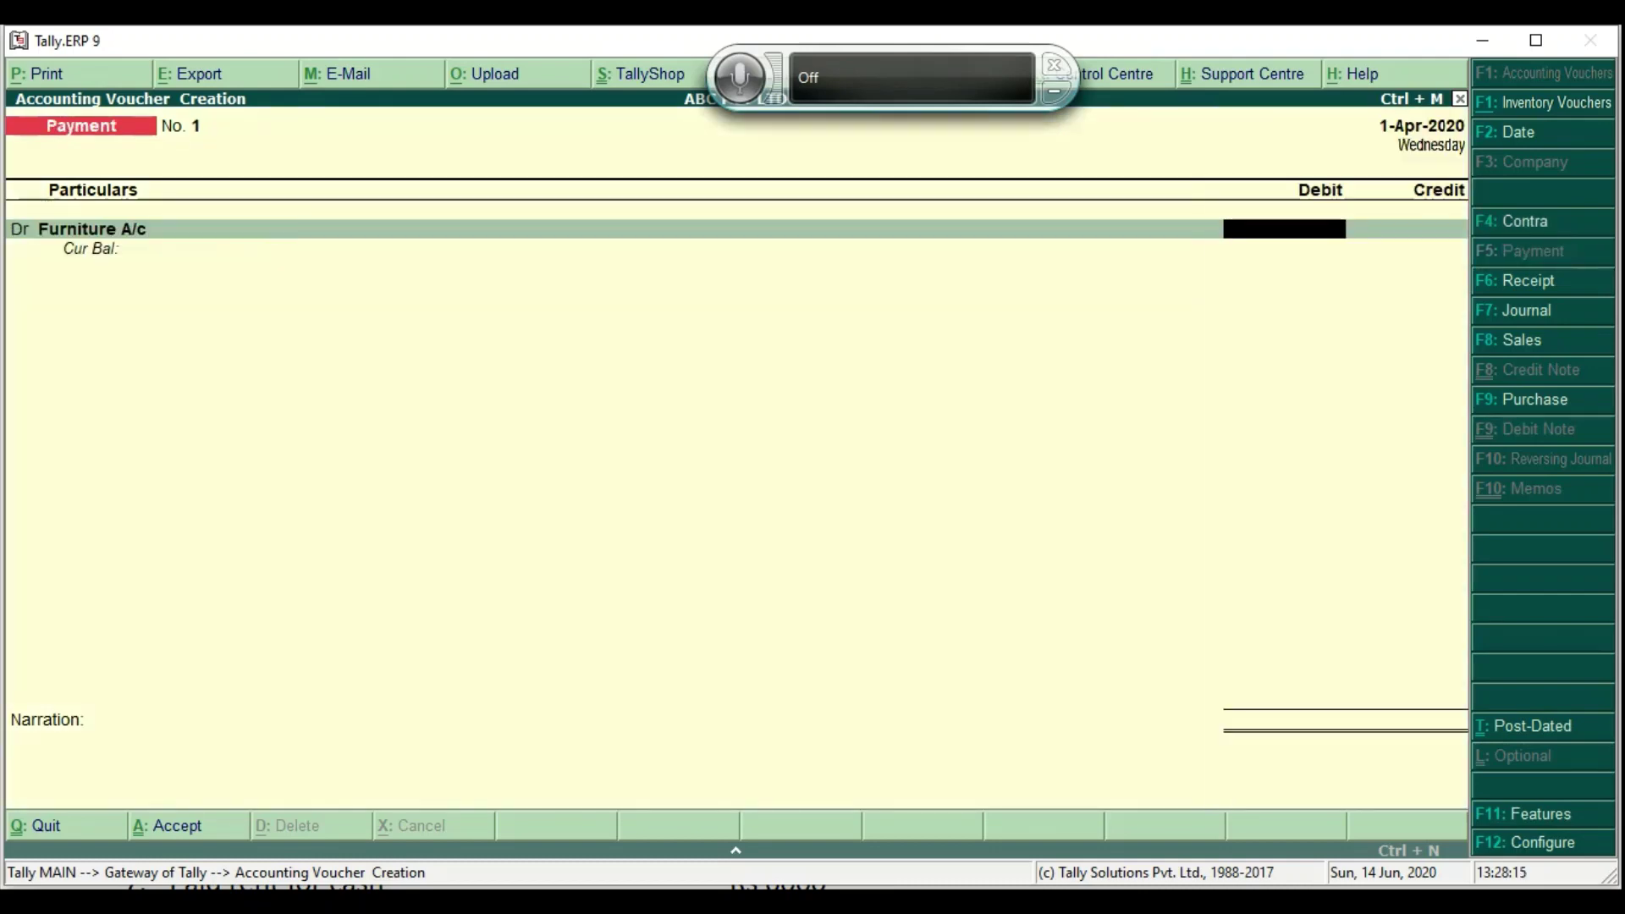
{"action": "key", "text": "alt+Tab"}
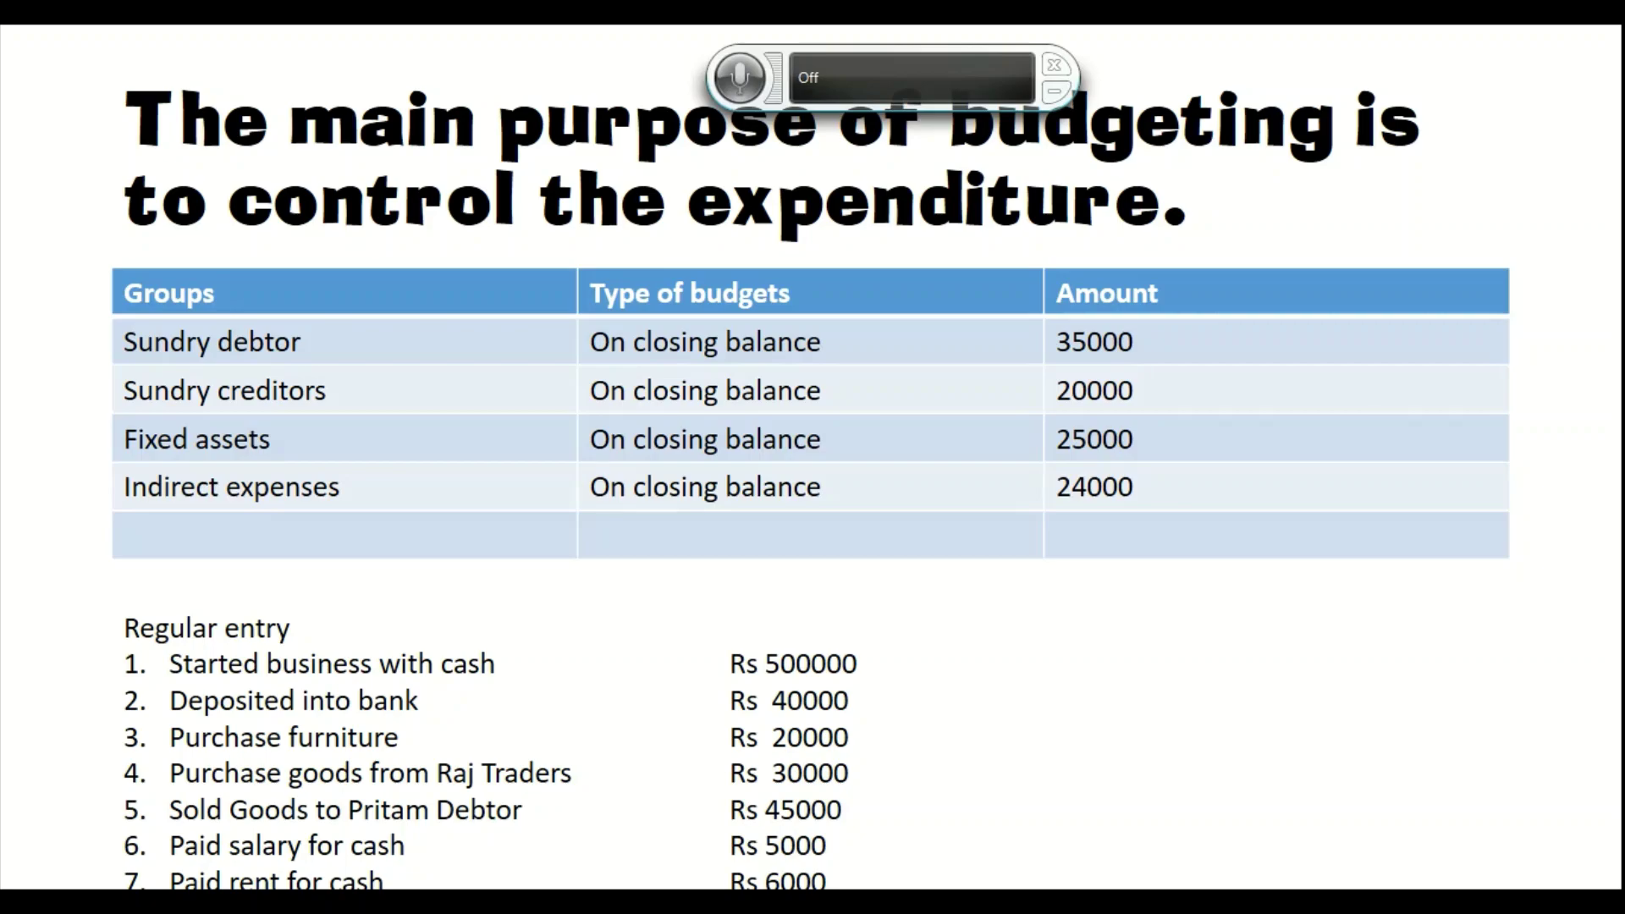
{"action": "key", "text": "alt+Tab"}
{"action": "type", "text": "20000"}
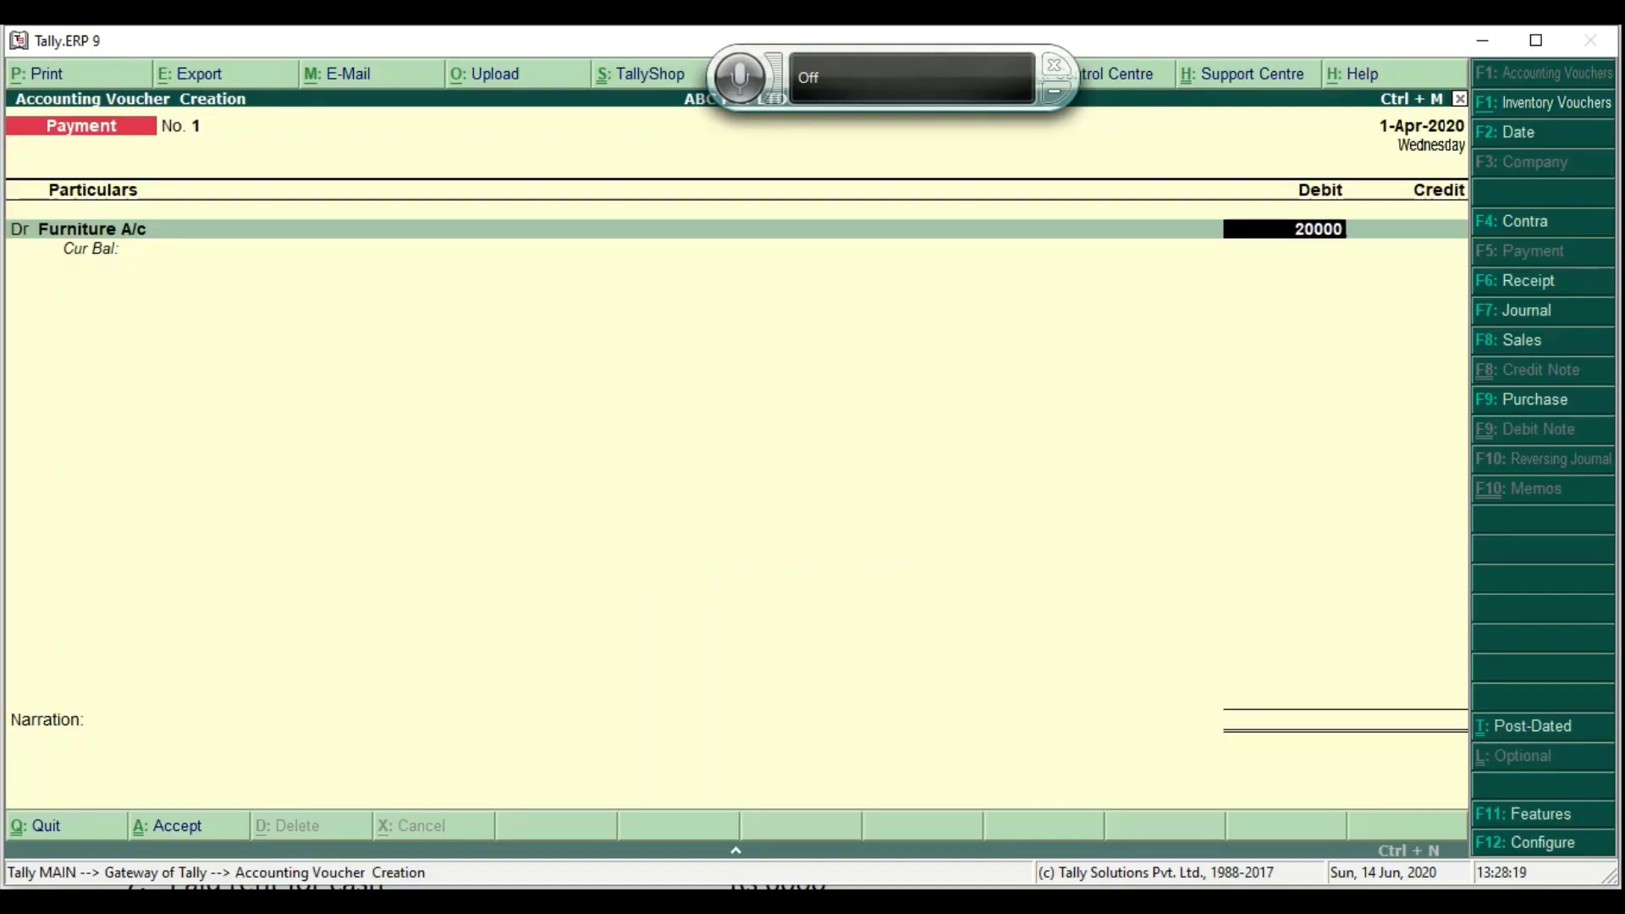
{"action": "key", "text": "Return"}
Credit Cash with 20,000 and accept the Payment voucher without a narration
{"action": "key", "text": "Return"}
{"action": "type", "text": "cash"}
{"action": "key", "text": "Return"}
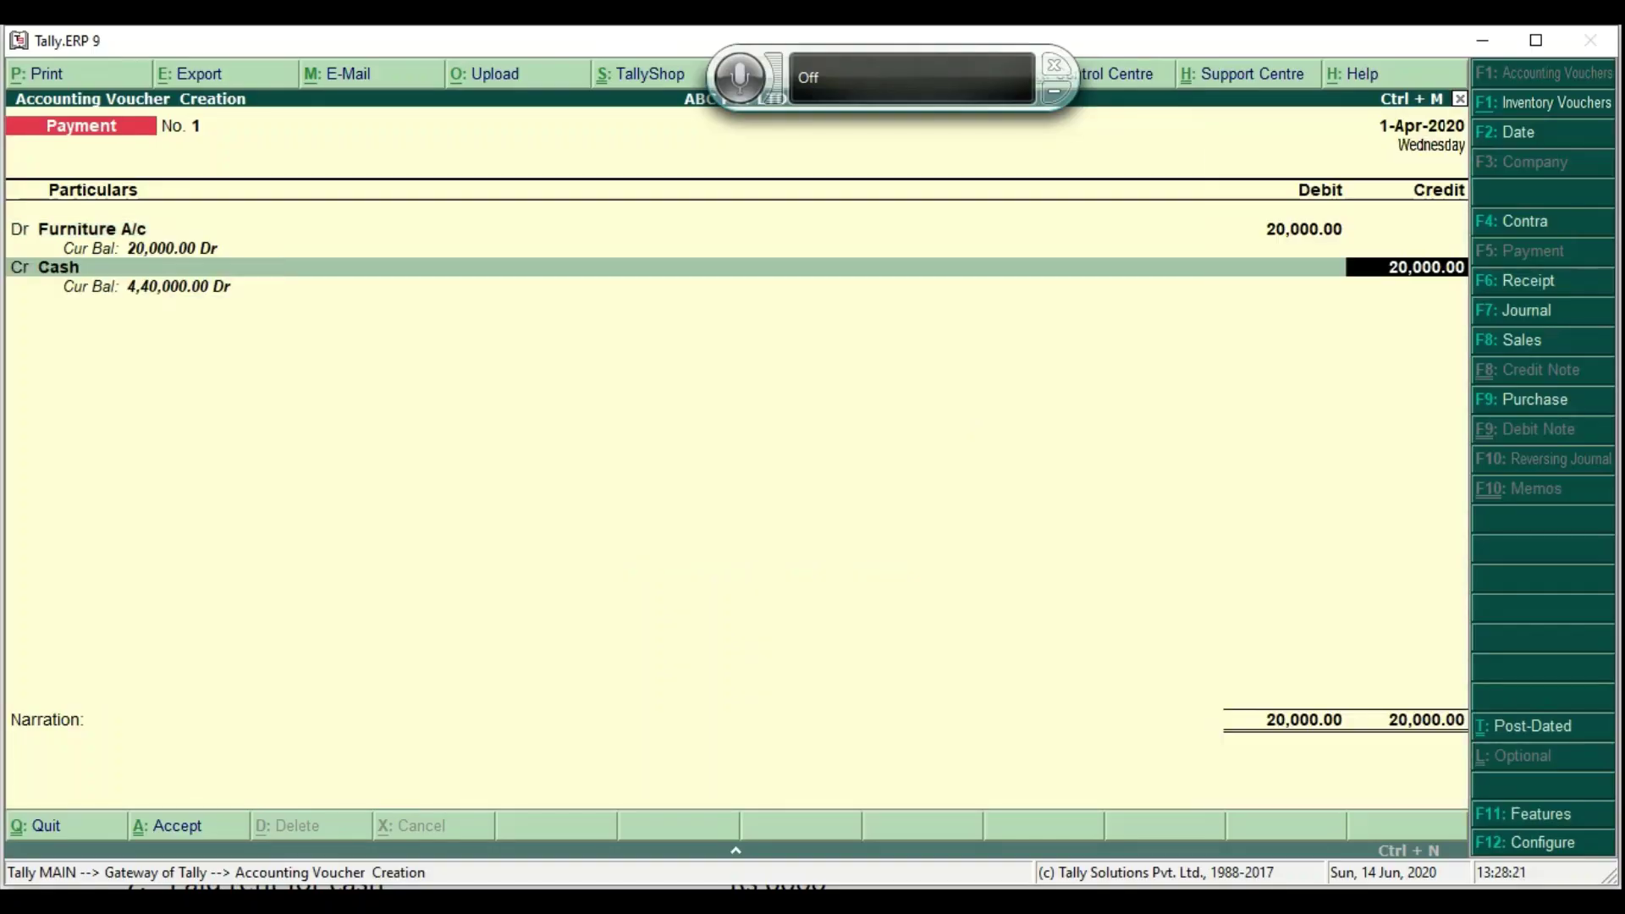
{"action": "key", "text": "Return"}
{"action": "key", "text": "Return"}
{"action": "key", "text": "Return"}
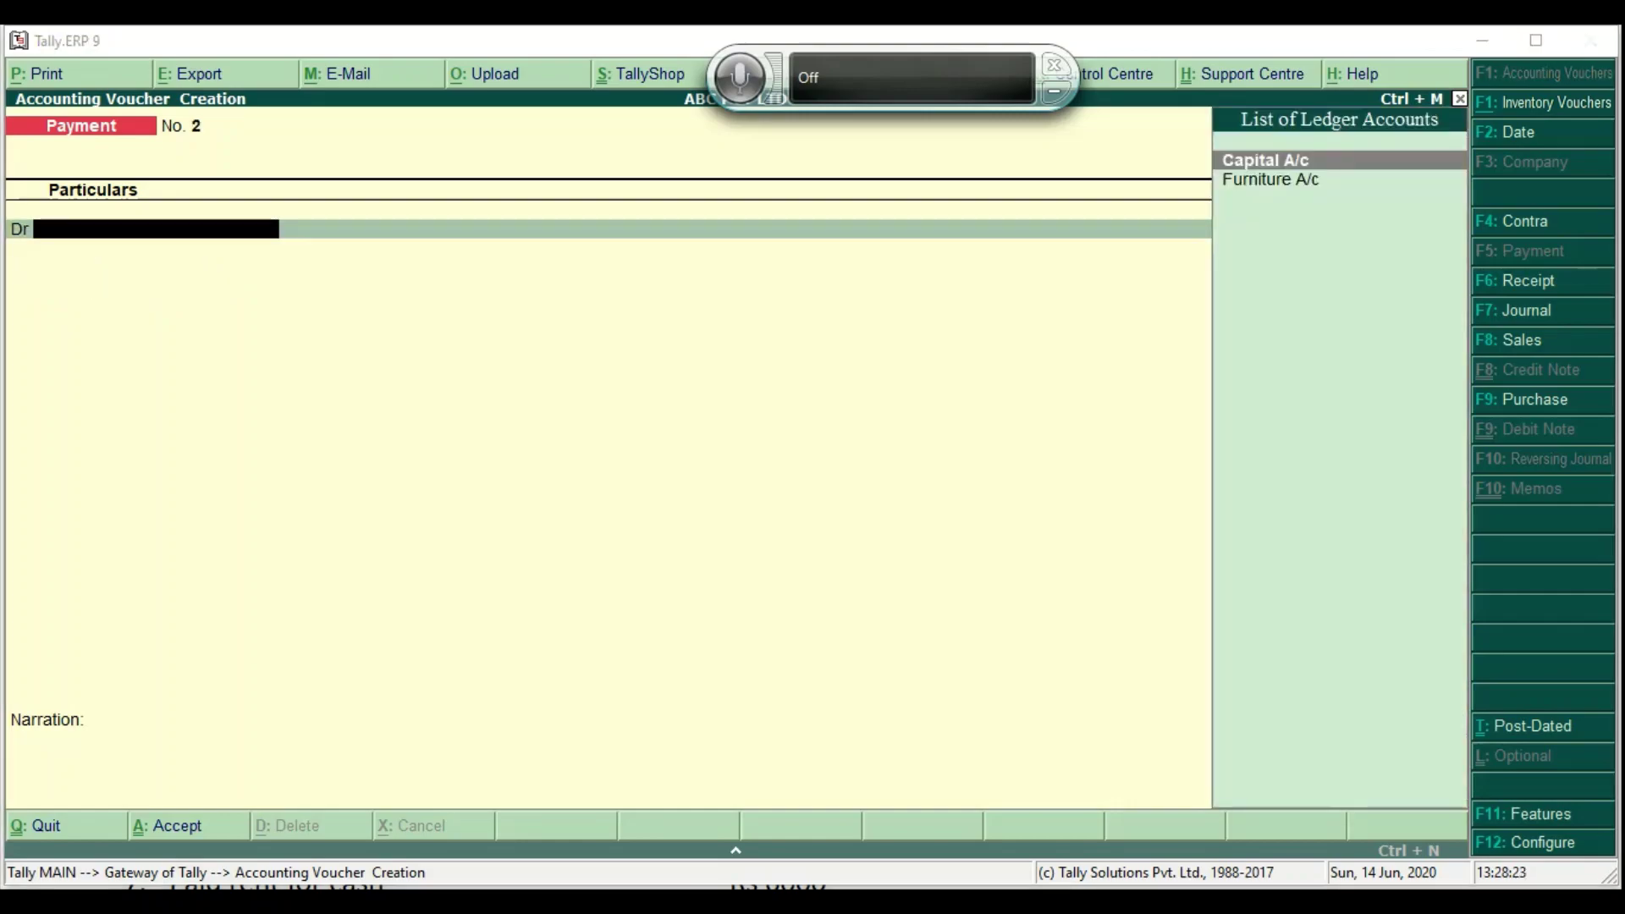
Check the goods purchase entry on the PowerPoint slide, and open a new Purchase voucher in voucher mode without supplier invoice details
{"action": "key", "text": "alt+Tab"}
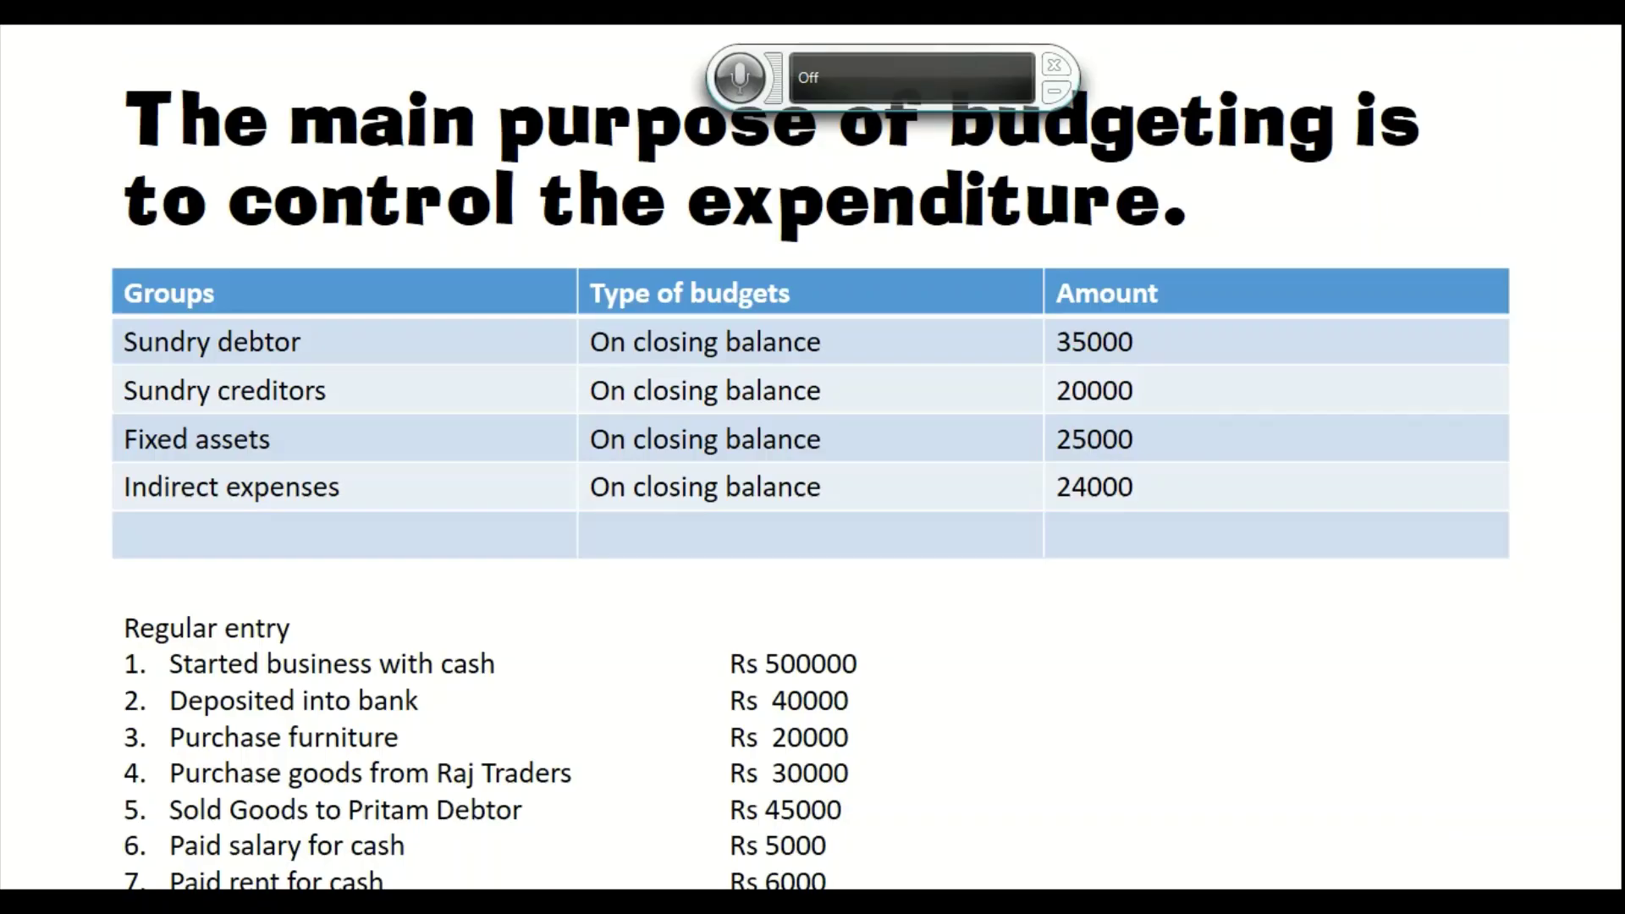
{"action": "key", "text": "alt+Tab"}
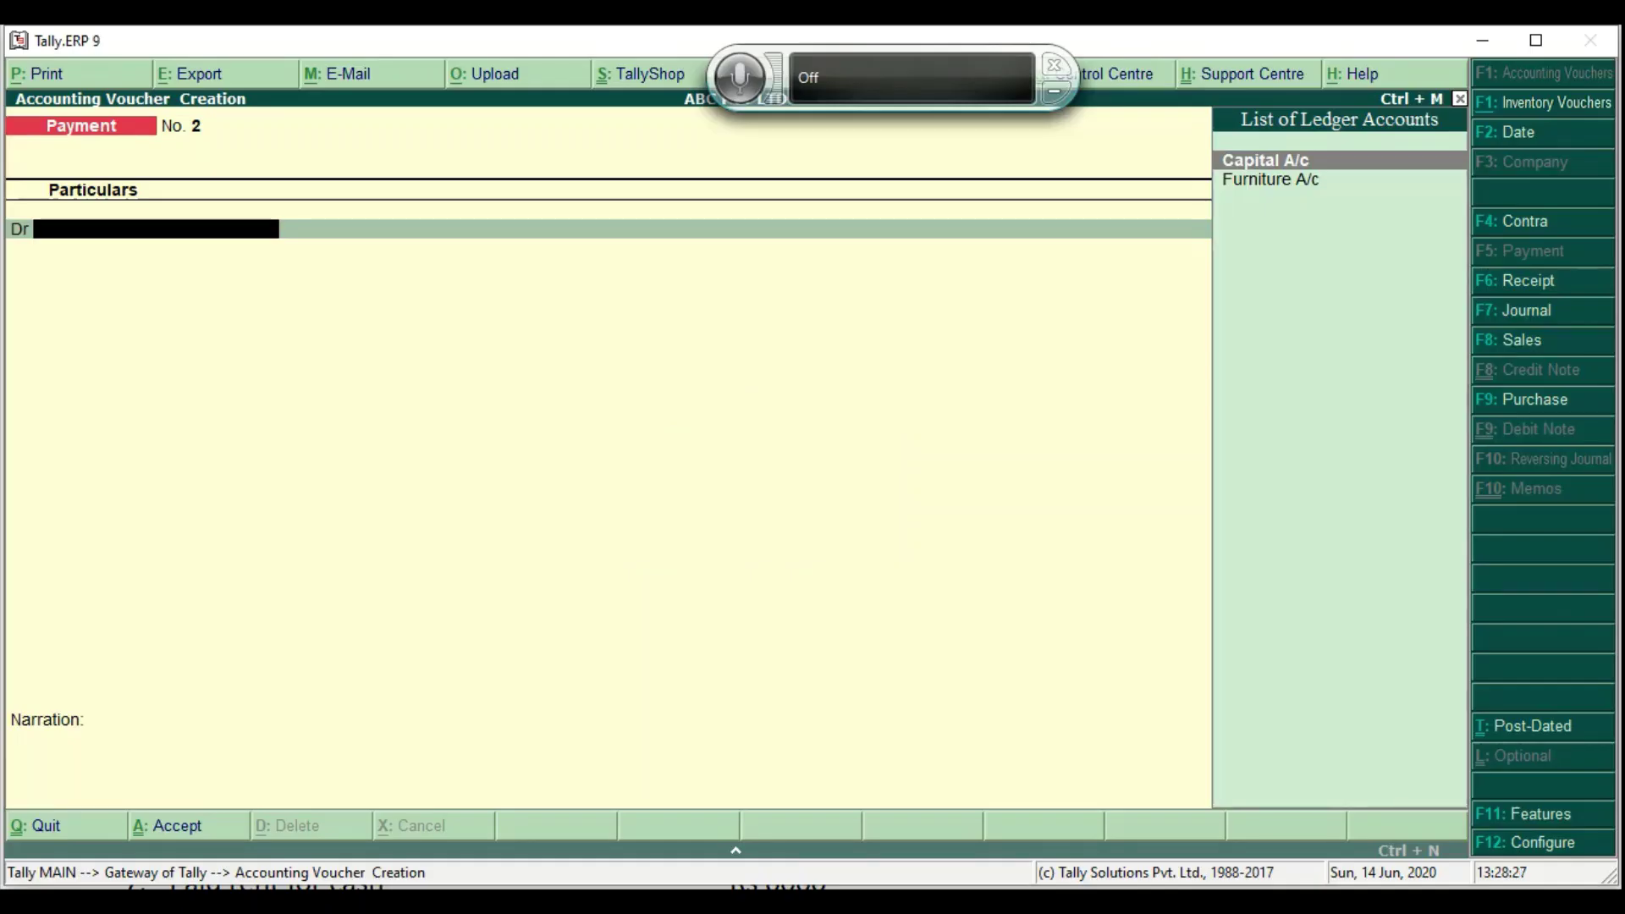
{"action": "key", "text": "F9"}
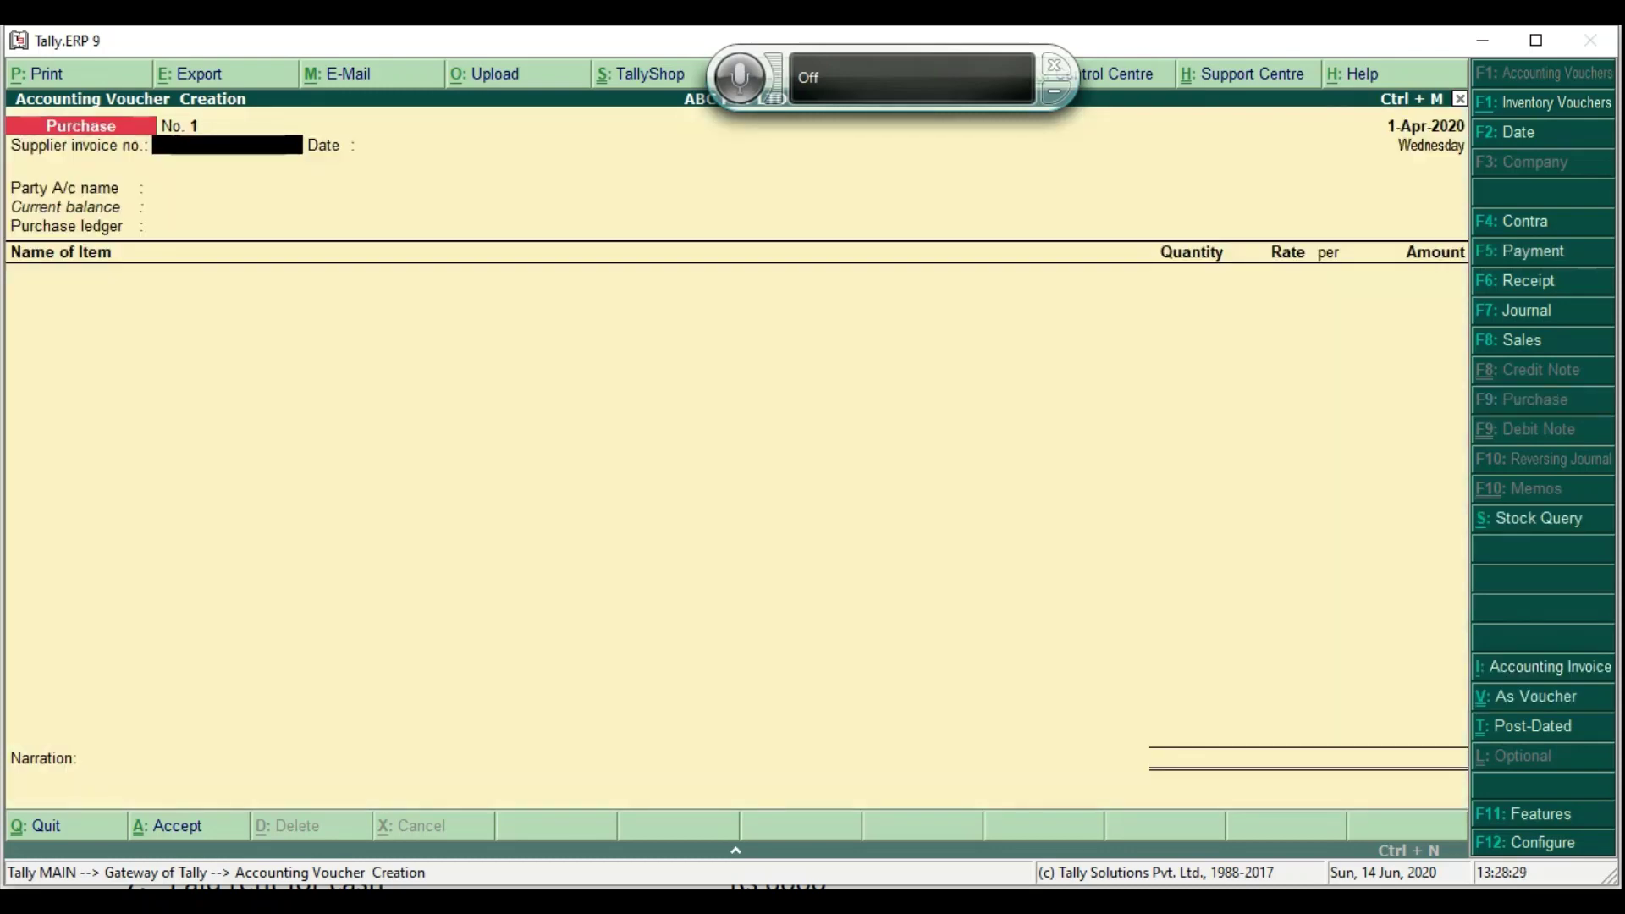
{"action": "key", "text": "ctrl+v"}
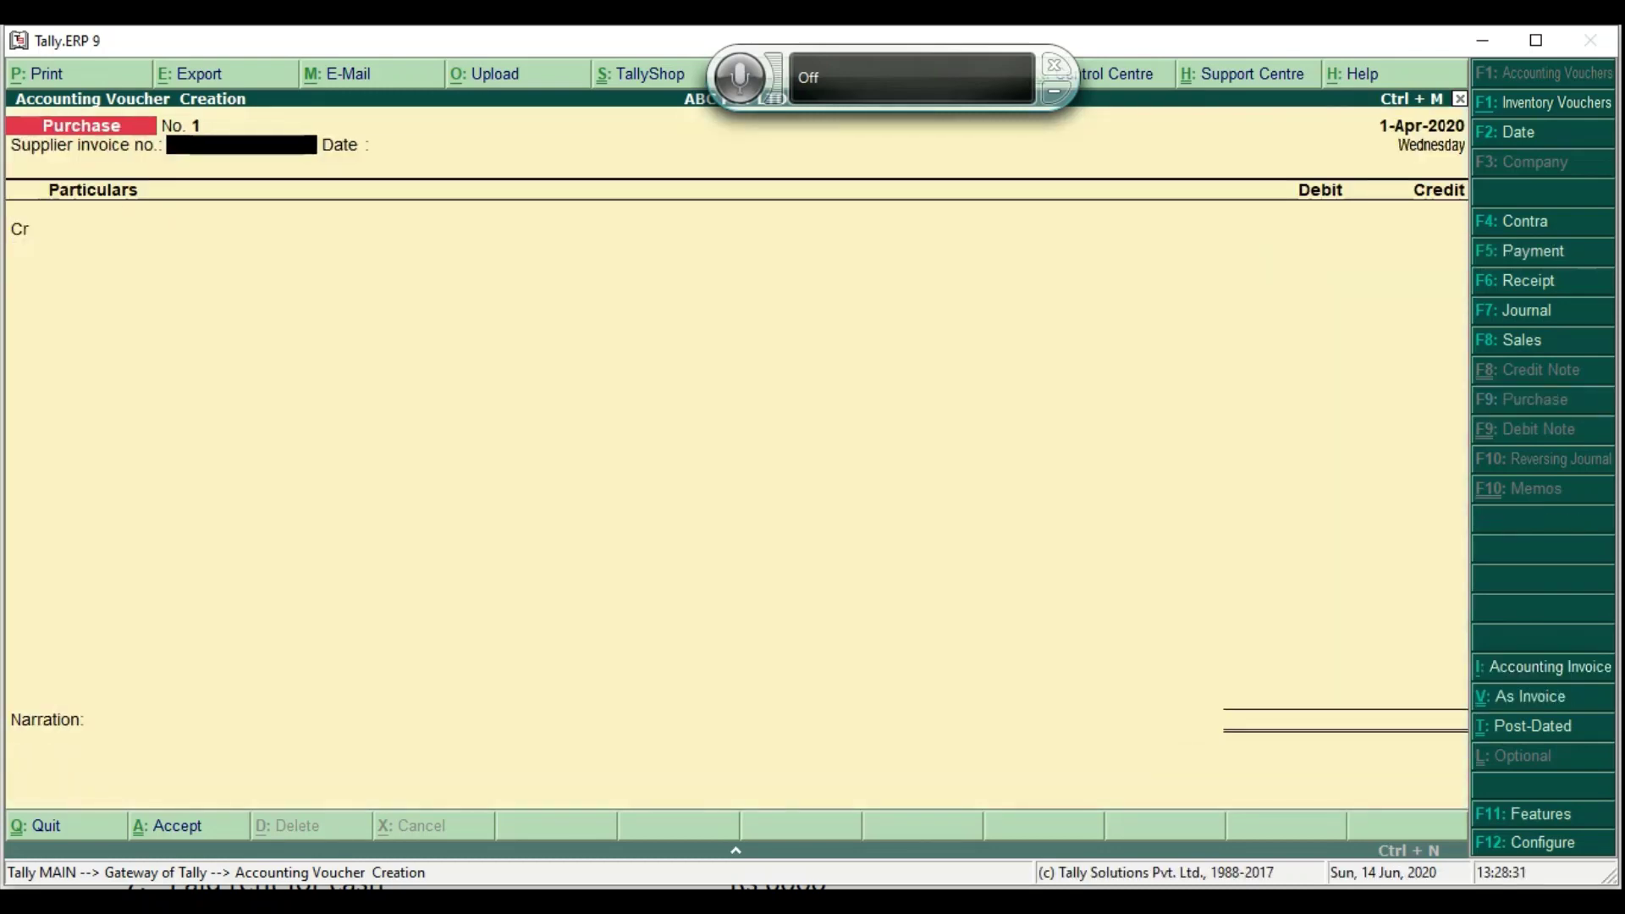
{"action": "key", "text": "Return"}
{"action": "key", "text": "Return"}
{"action": "type", "text": "A"}
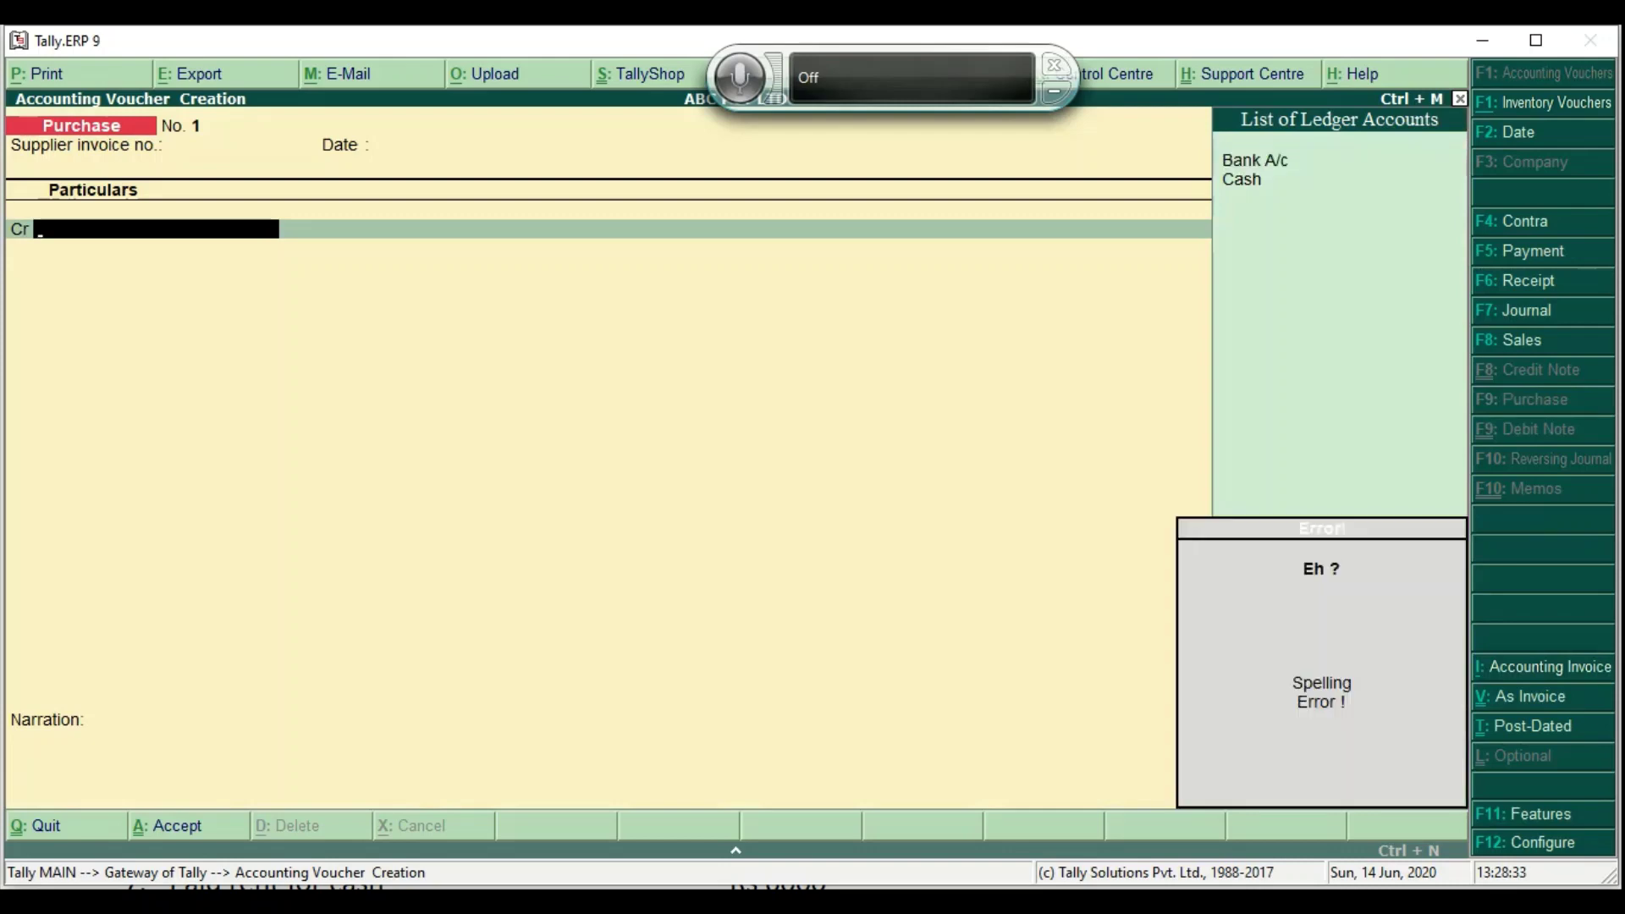
{"action": "key", "text": "BackSpace"}
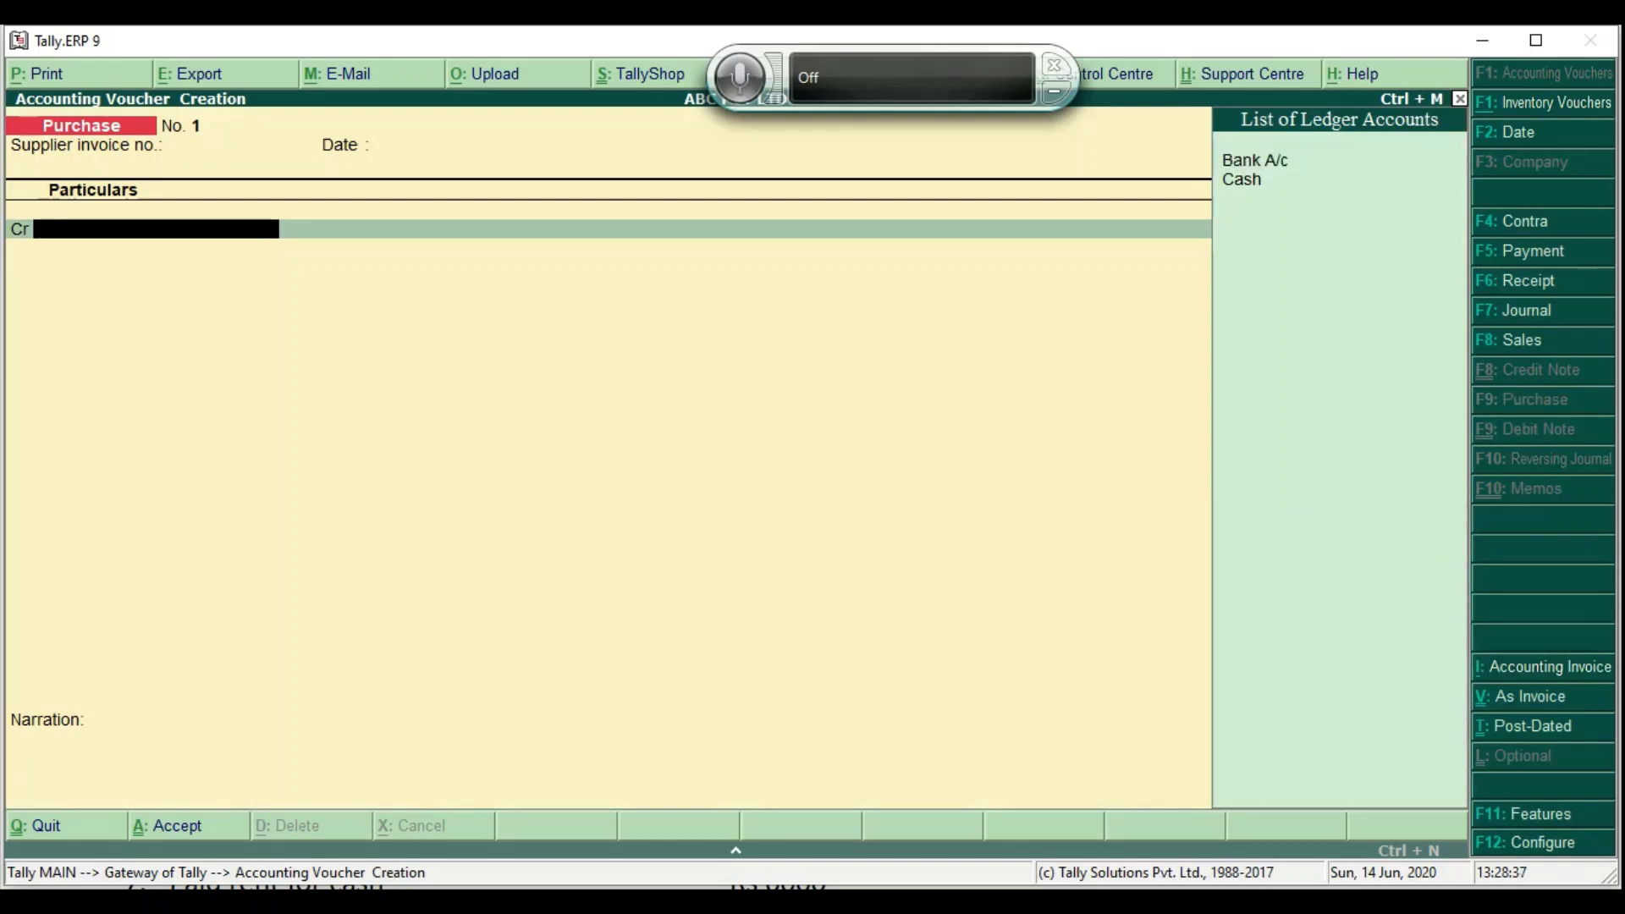
Create a Raj Traders A/c ledger under Sundry Creditors from the voucher's credit line, keeping bill-by-bill balances, and accept it
{"action": "key", "text": "alt+c"}
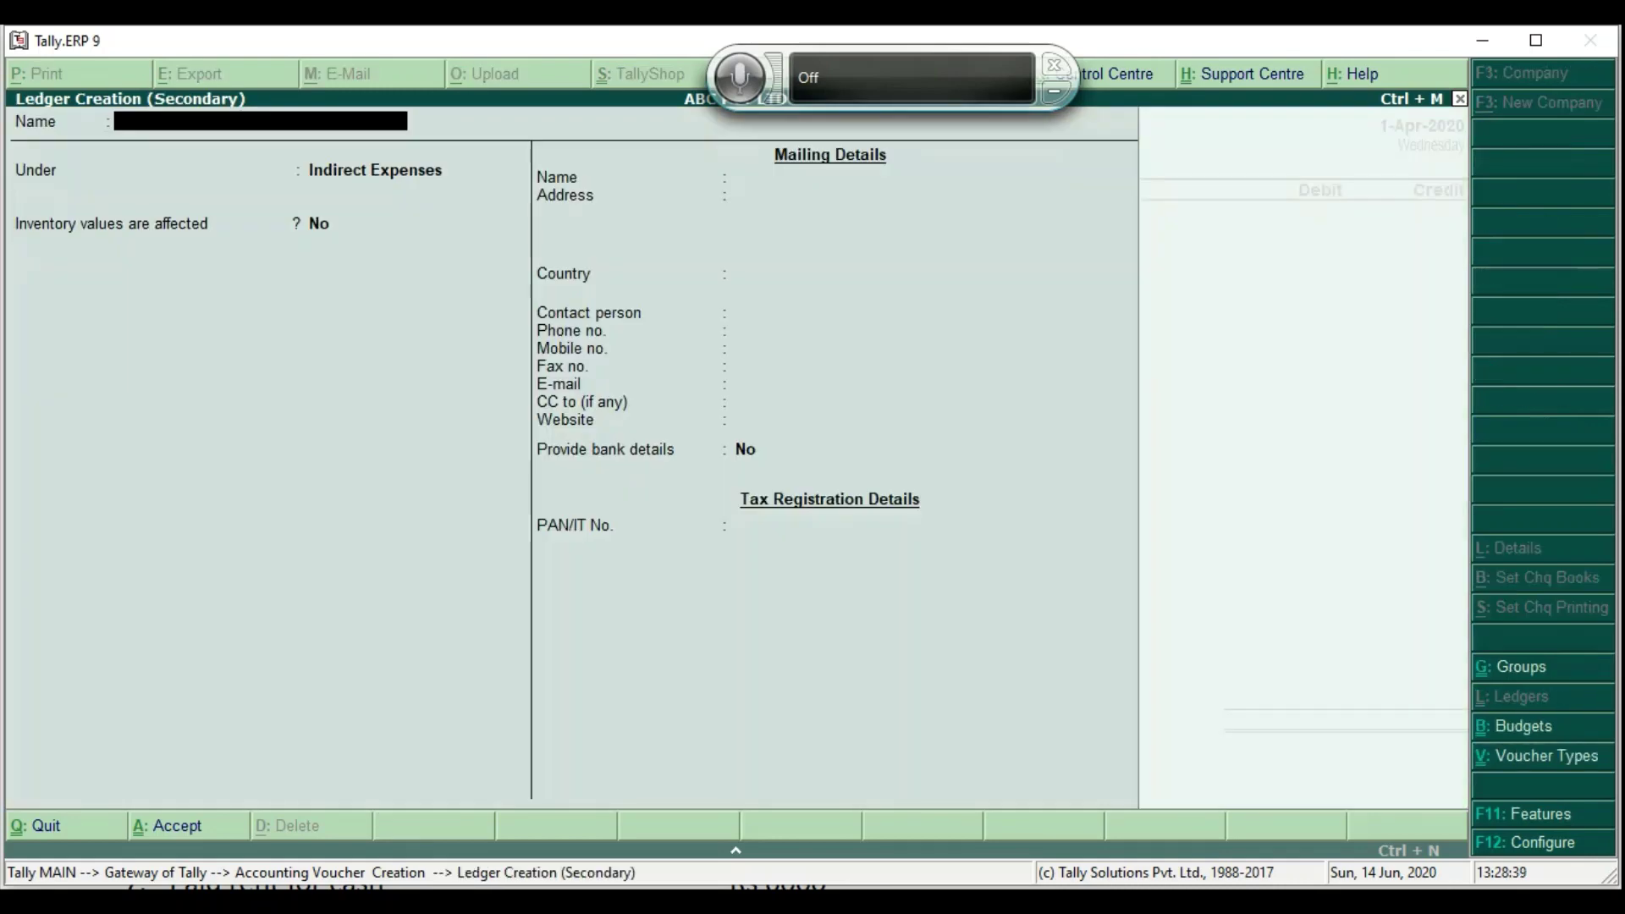
{"action": "type", "text": "Raj Traders A/c"}
{"action": "key", "text": "Return"}
{"action": "type", "text": "Sundry Cr"}
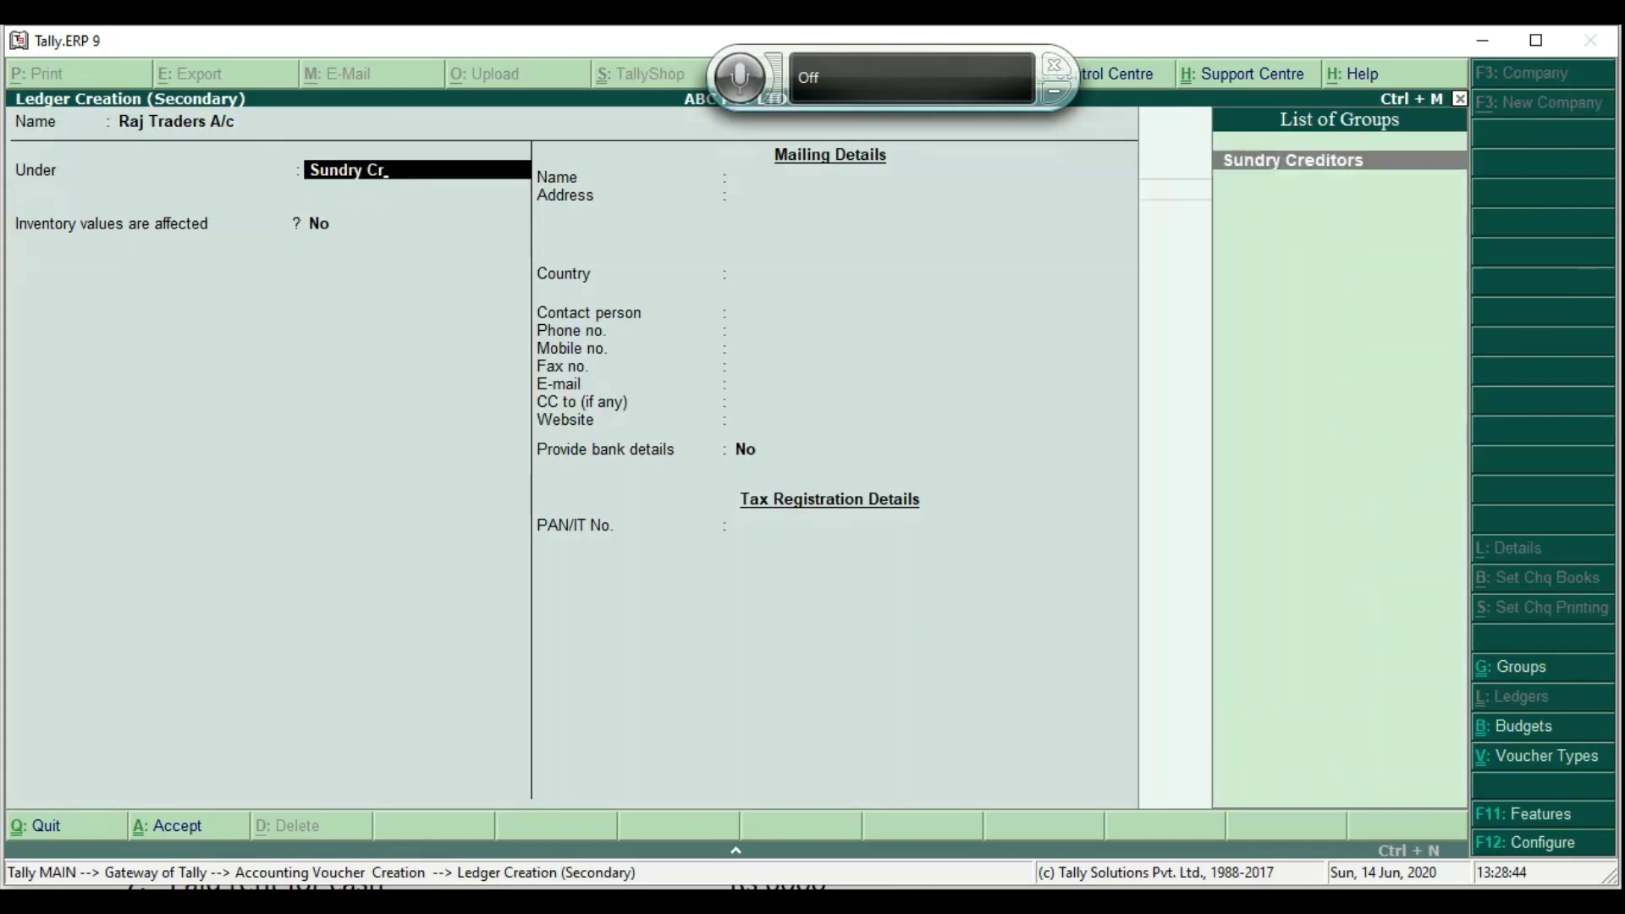
{"action": "key", "text": "Return"}
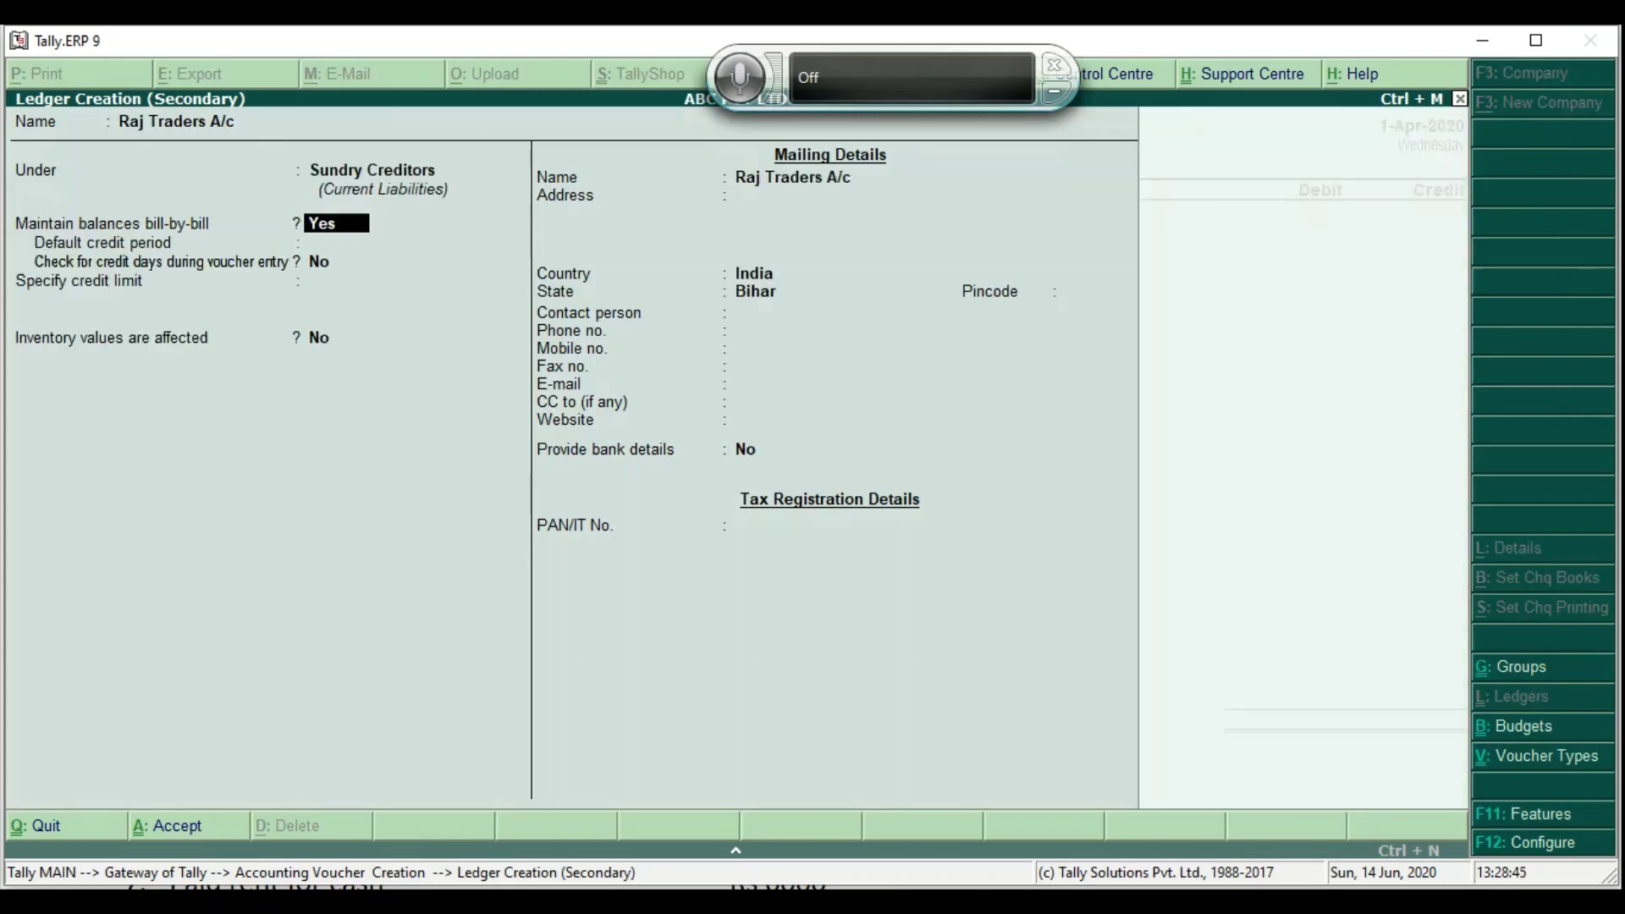
{"action": "key", "text": "Return"}
{"action": "key", "text": "Return"}
{"action": "key", "text": "Return"}
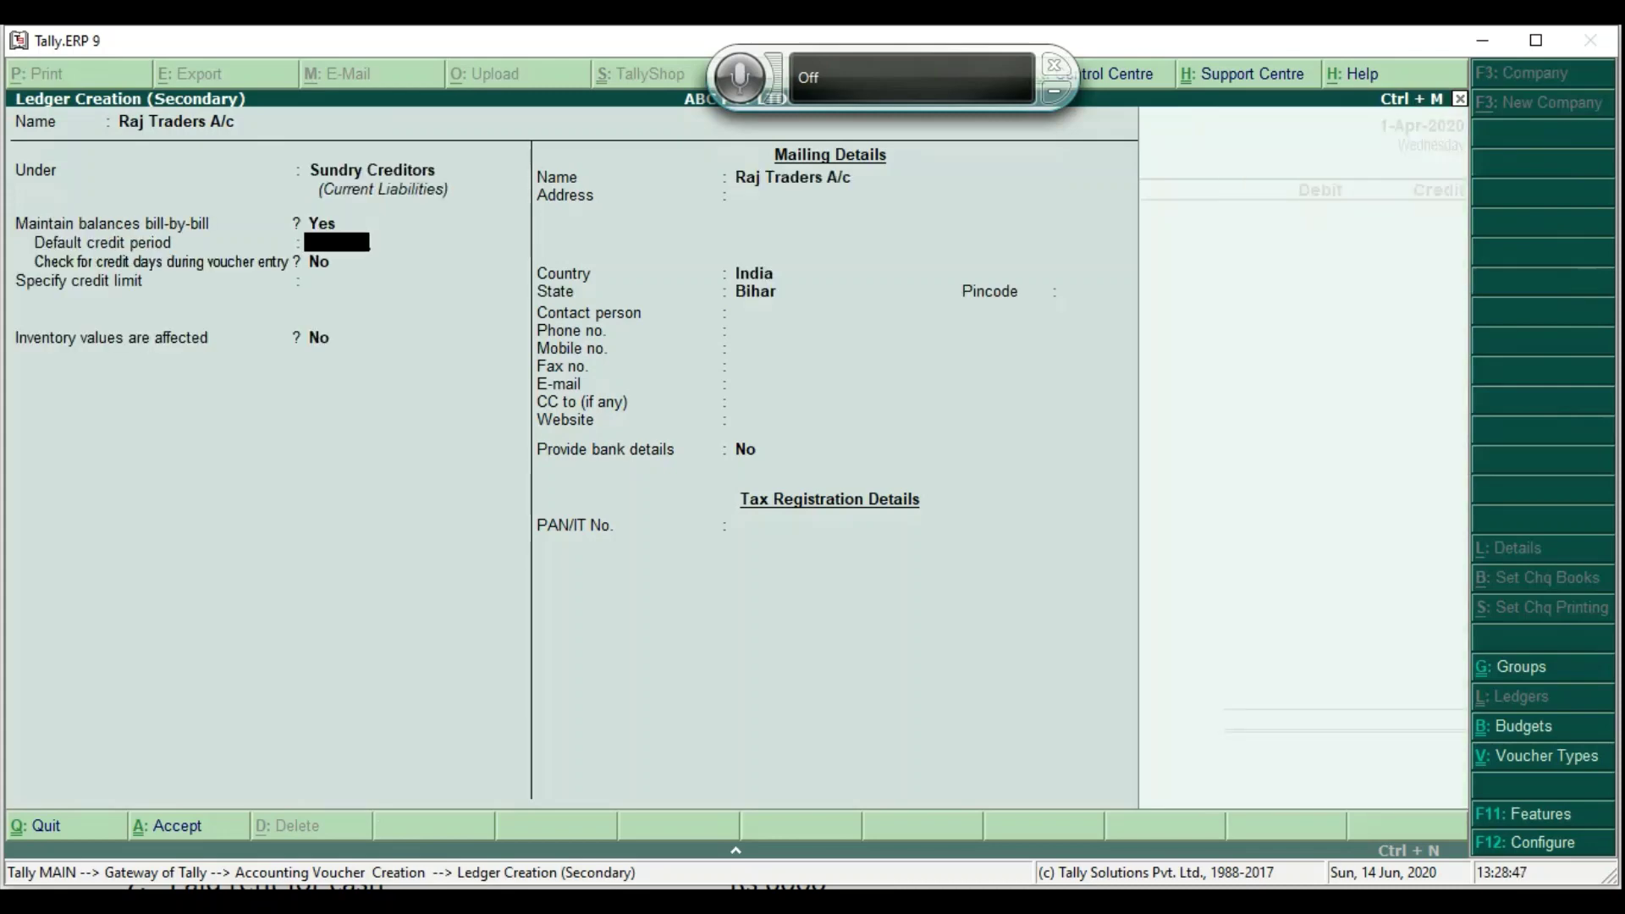
{"action": "key", "text": "ctrl+a"}
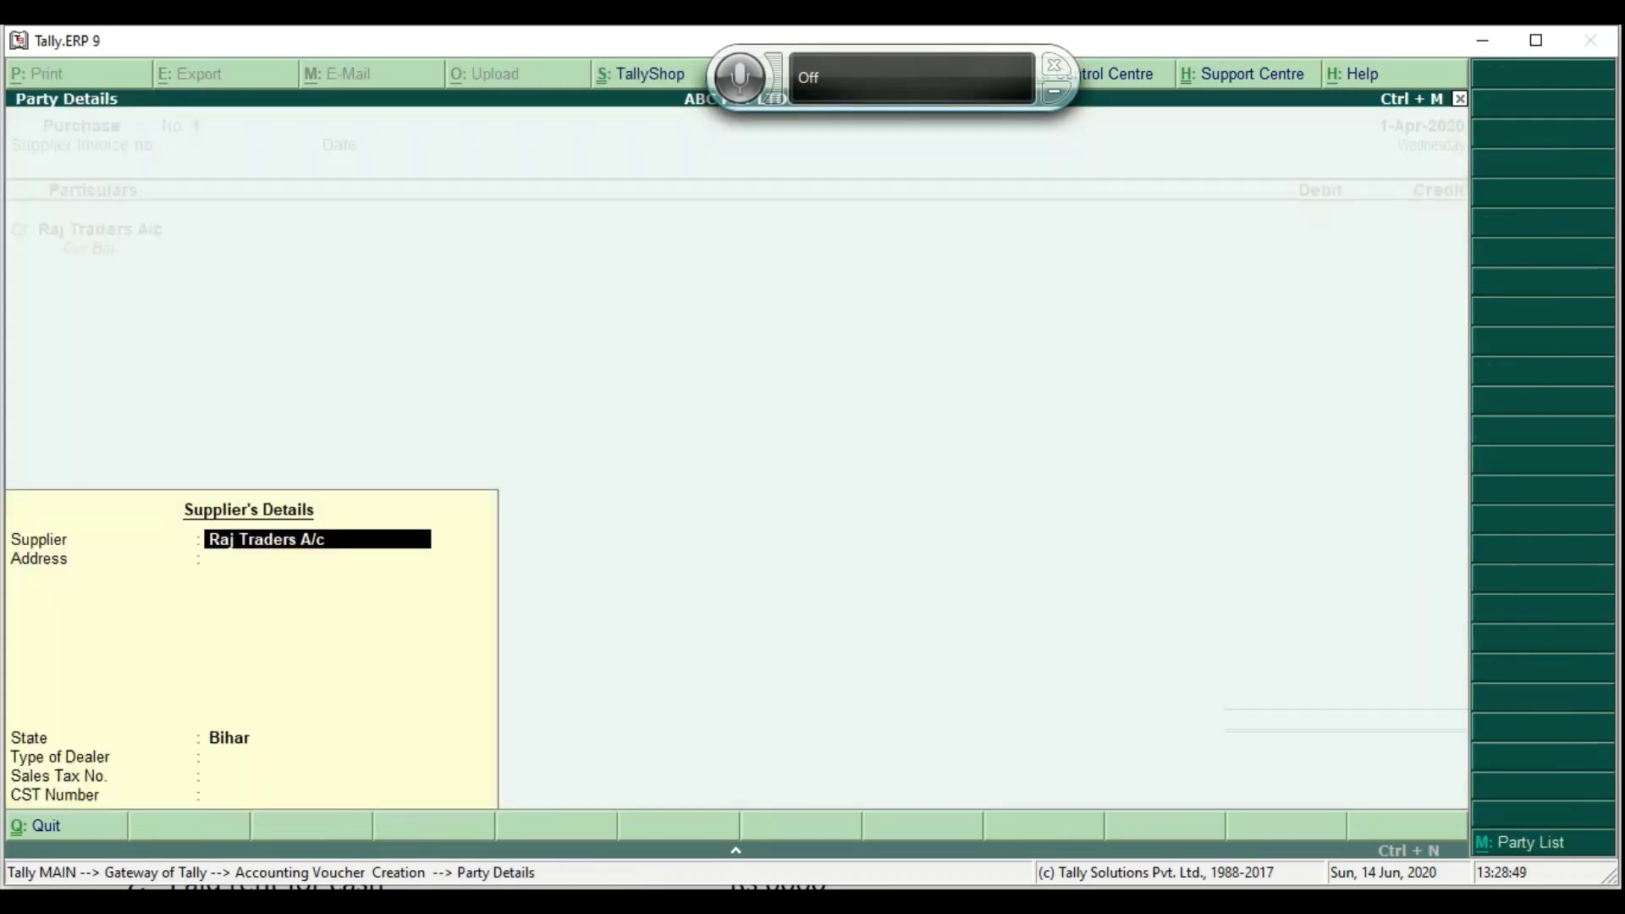
Accept the default supplier details for Raj Traders A/c in the Purchase voucher
{"action": "key", "text": "Return"}
{"action": "key", "text": "Return"}
{"action": "key", "text": "Return"}
{"action": "key", "text": "Return"}
{"action": "key", "text": "Return"}
{"action": "key", "text": "Return"}
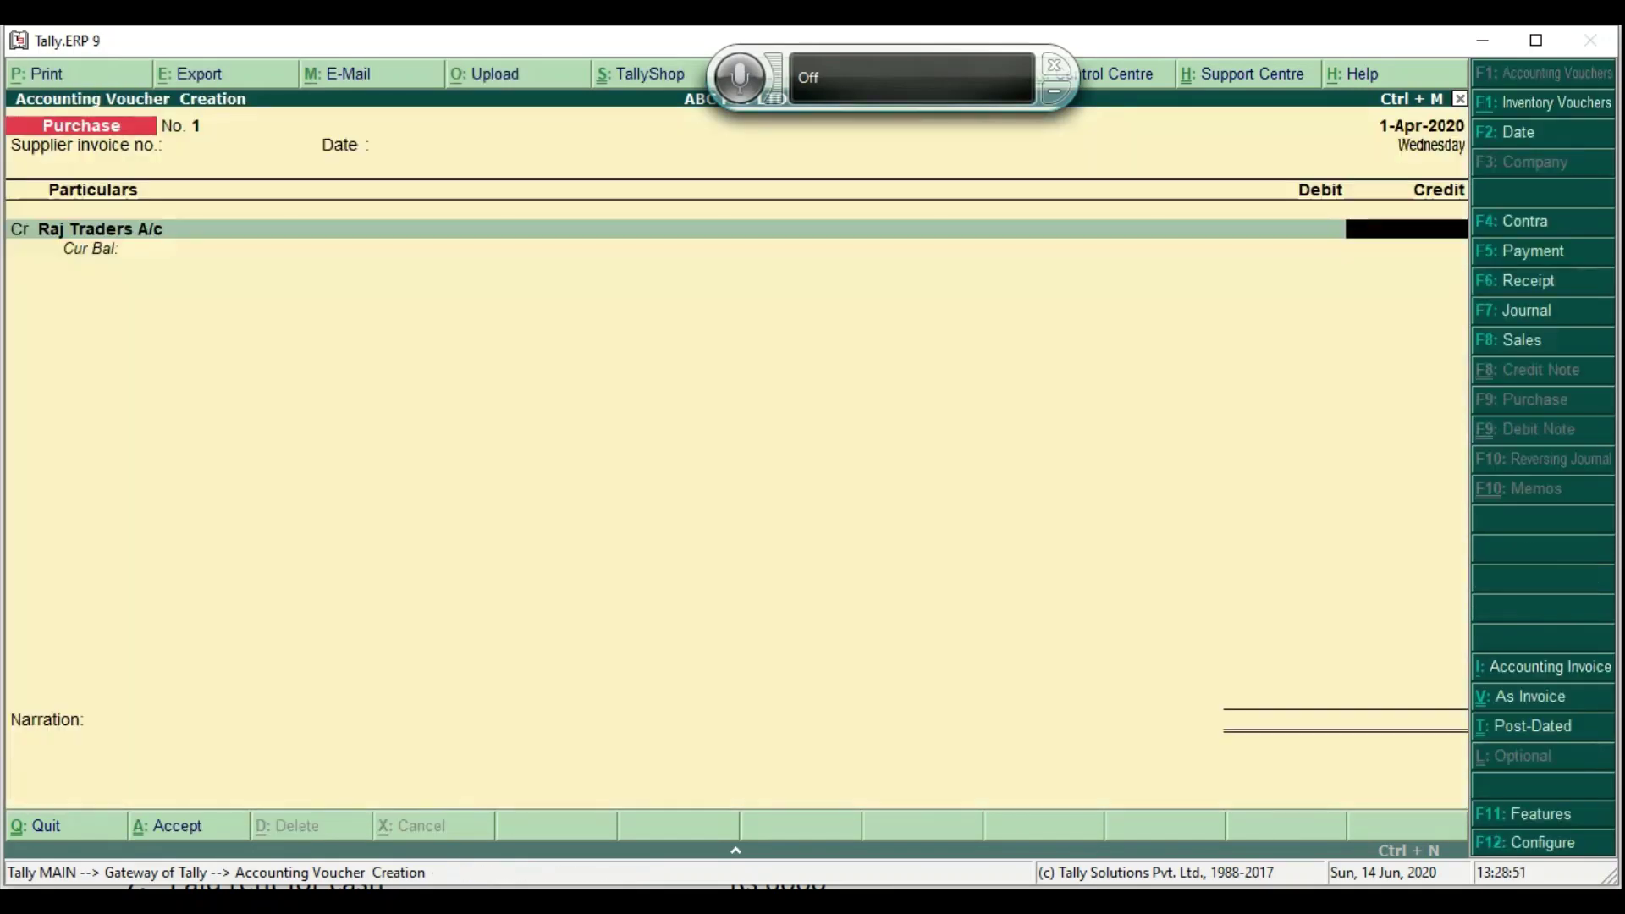
Check the purchase amount on the PowerPoint slide, and credit Raj Traders A/c with 30,000 as New Ref 1
{"action": "key", "text": "alt+Tab"}
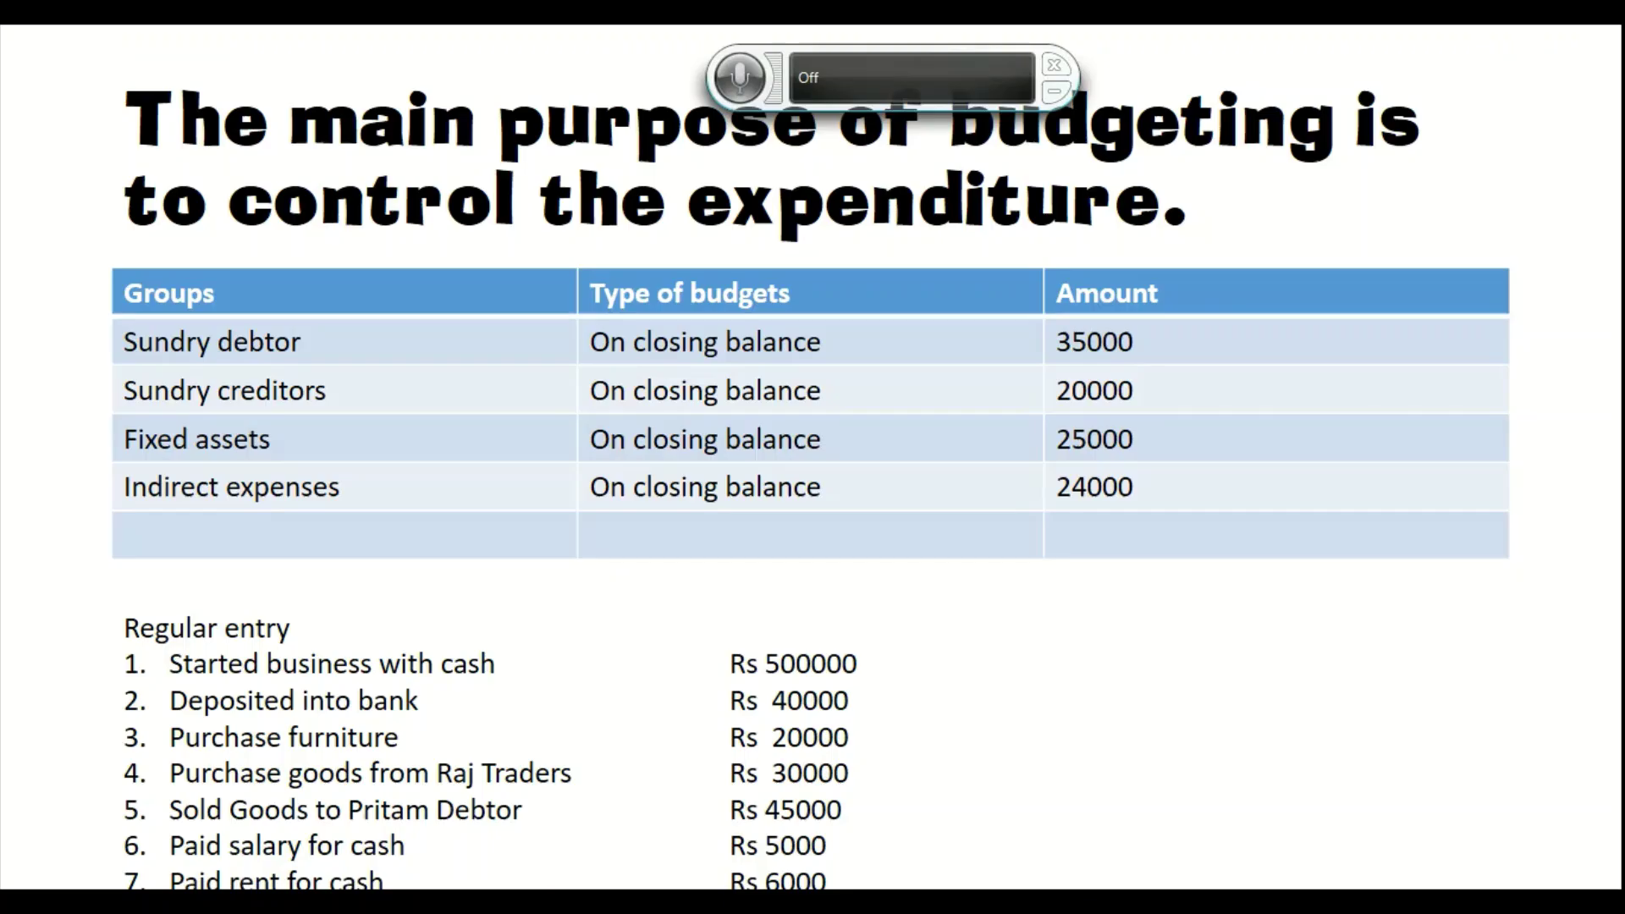
{"action": "key", "text": "alt+Tab"}
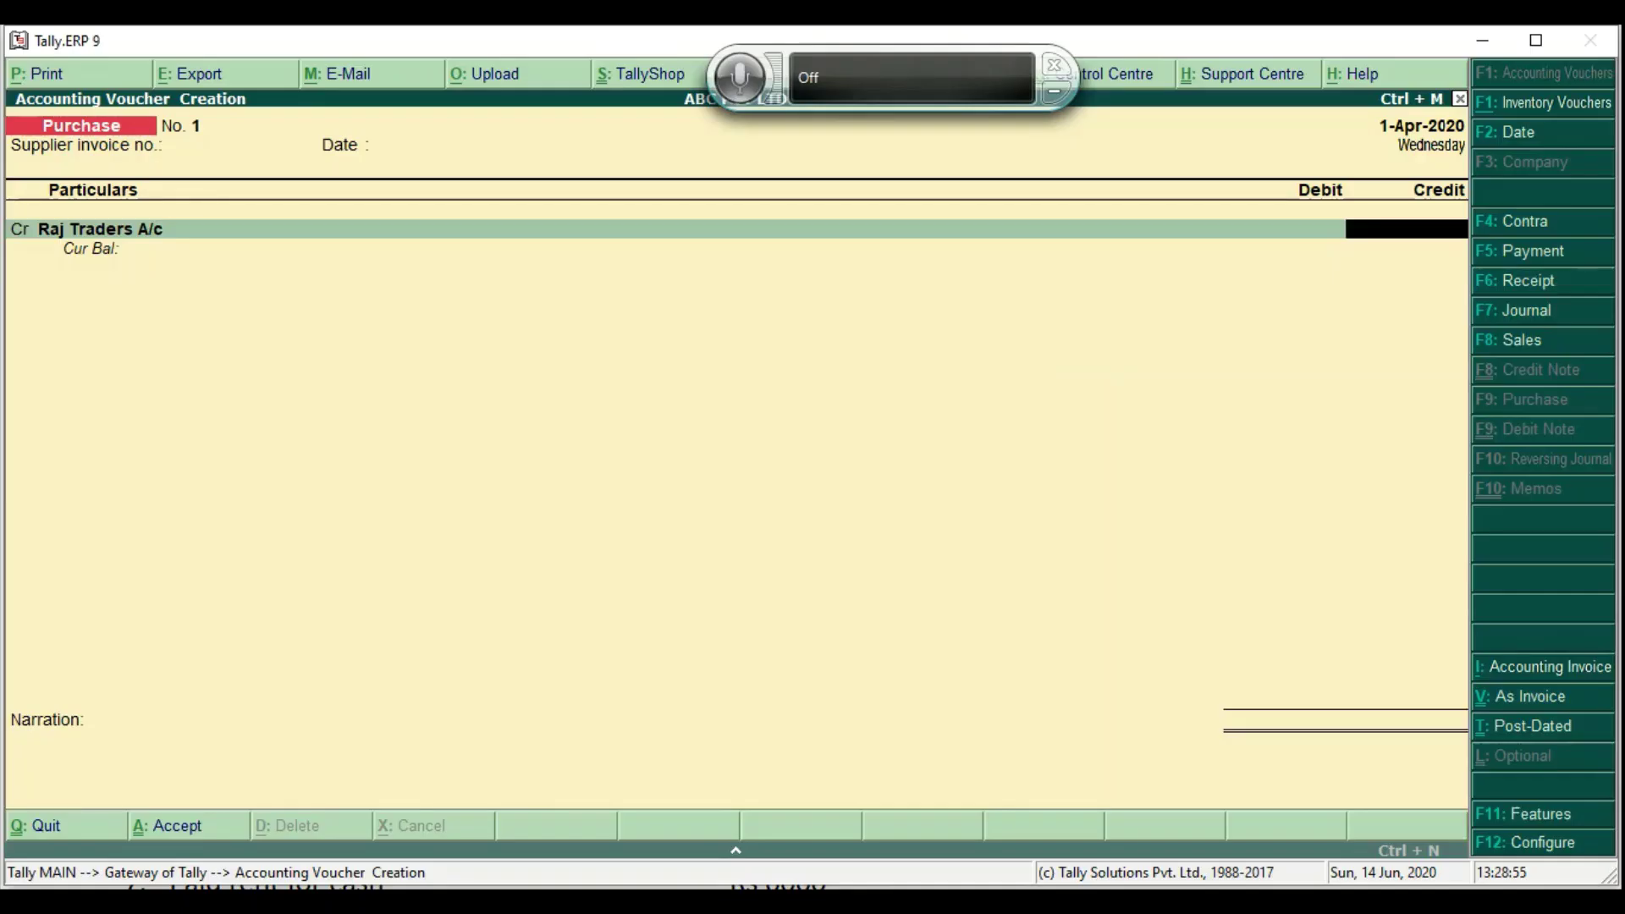
{"action": "type", "text": "30,000"}
{"action": "key", "text": "Return"}
{"action": "key", "text": "Return"}
{"action": "key", "text": "Return"}
{"action": "key", "text": "Return"}
{"action": "key", "text": "Return"}
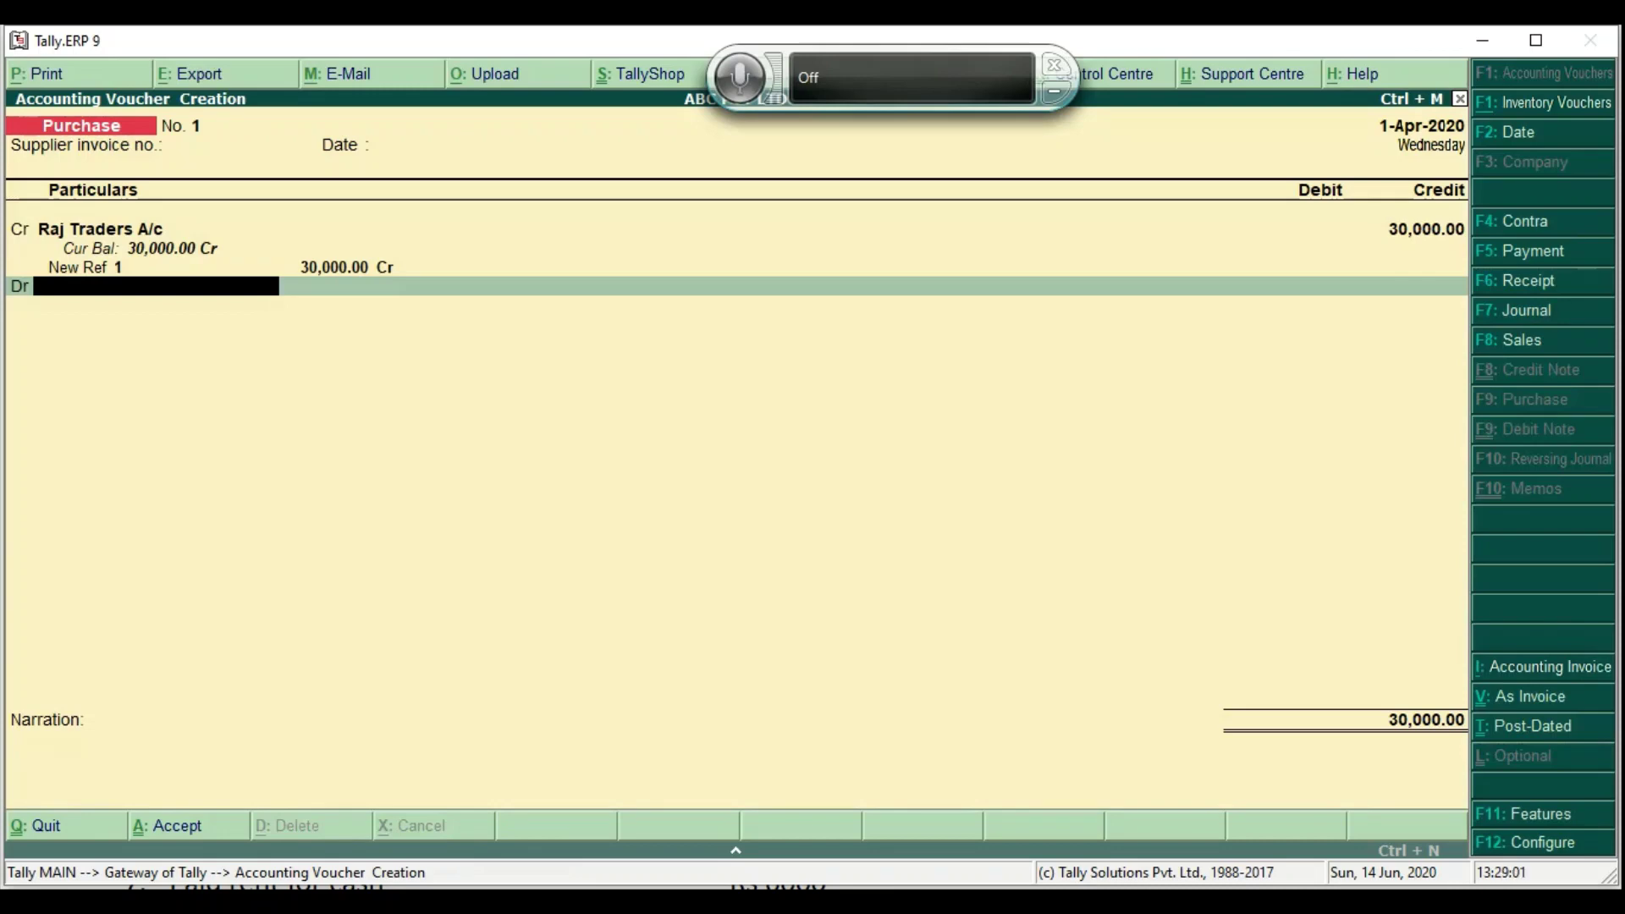
Create a ledger named Purcahse A/c under Purchase Accounts for the debit line, with inventory values affected set to Yes
{"action": "key", "text": "alt+c"}
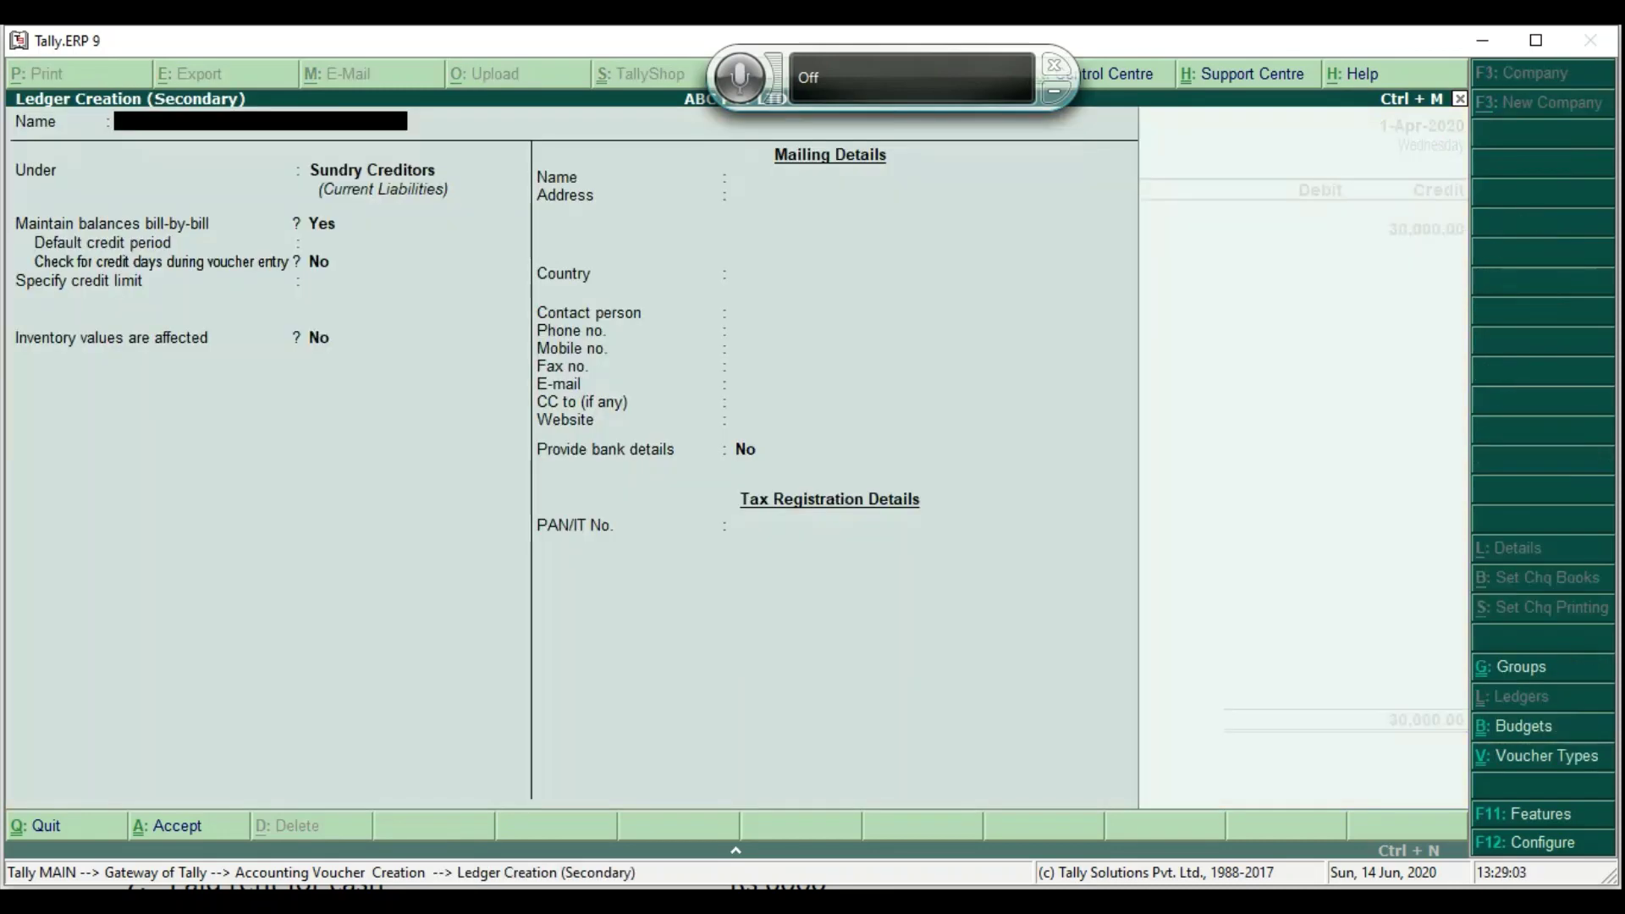
{"action": "type", "text": "Purcahse a/c"}
{"action": "key", "text": "Return"}
{"action": "type", "text": "Purcha"}
{"action": "key", "text": "Return"}
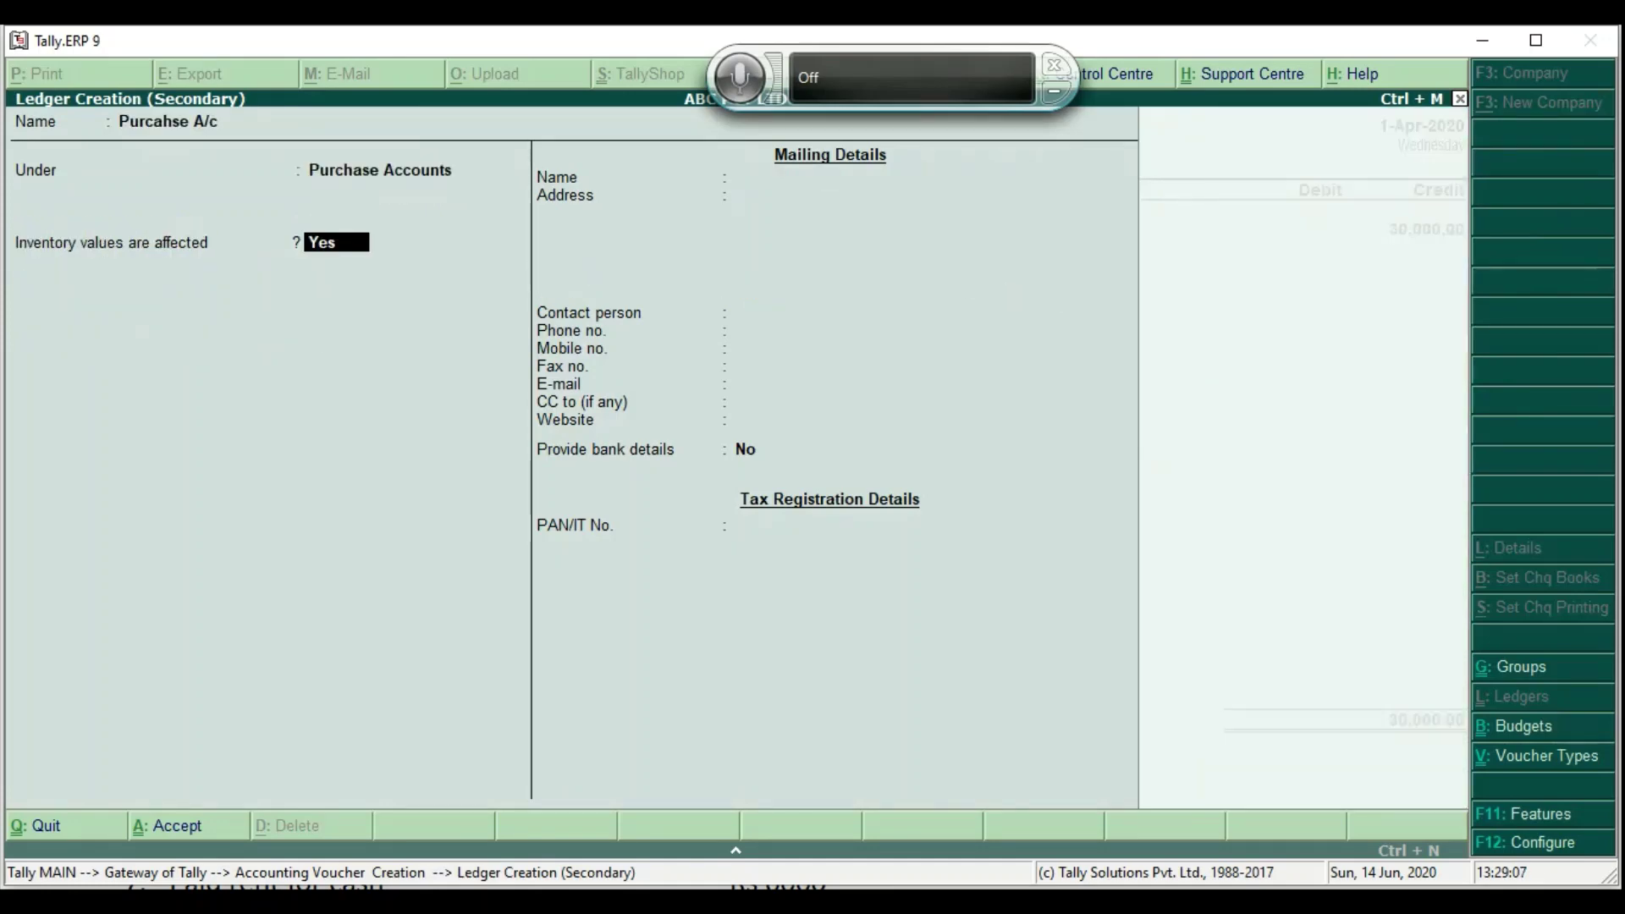
{"action": "key", "text": "Return"}
{"action": "key", "text": "Return"}
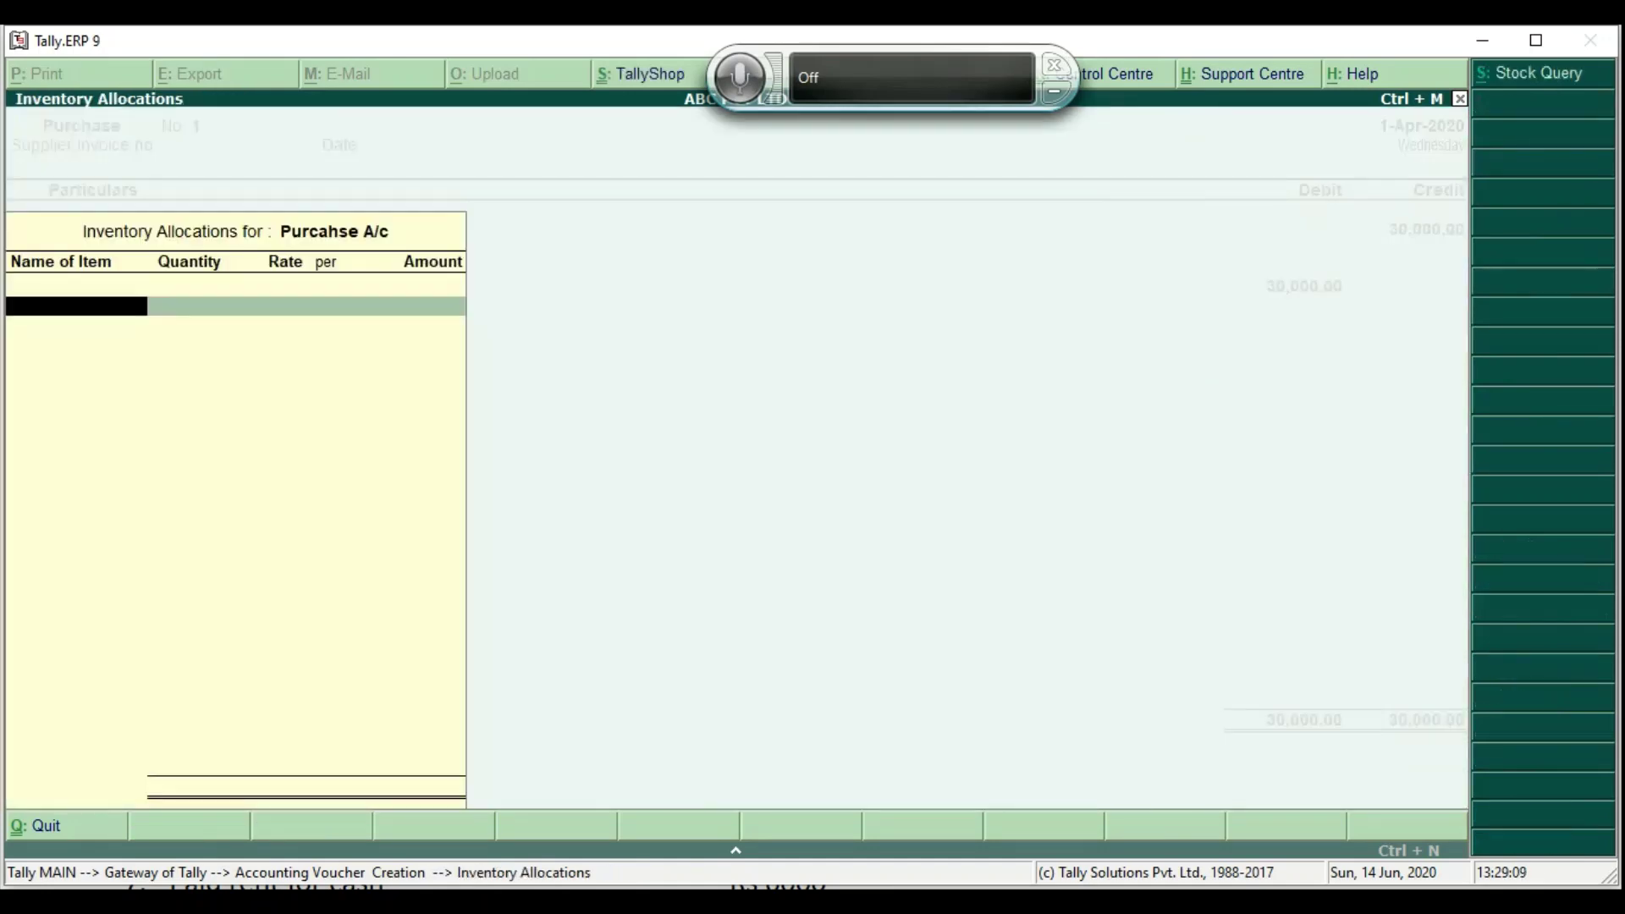
Skip the inventory allocations, keep the 30,000 debit to the purchase ledger, and accept the Purchase voucher without a narration
{"action": "key", "text": "Return"}
{"action": "key", "text": "Return"}
{"action": "key", "text": "Return"}
{"action": "key", "text": "Return"}
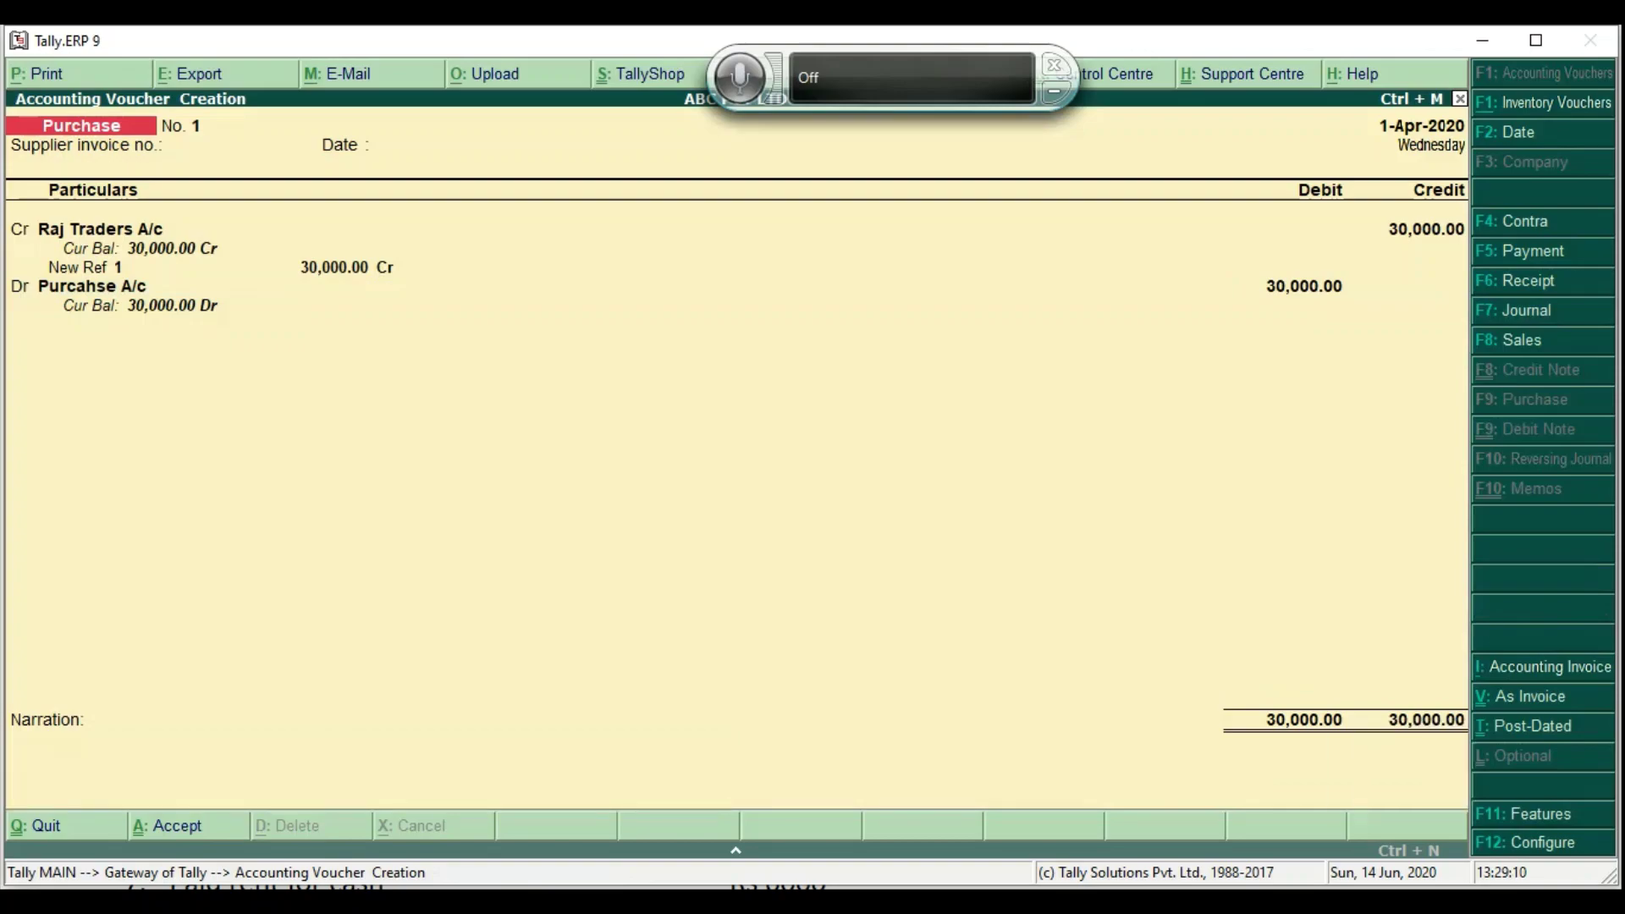
Check the PowerPoint slide, open a new Sales voucher in voucher mode without a reference number, and recheck the goods sale entry
{"action": "key", "text": "alt+Tab"}
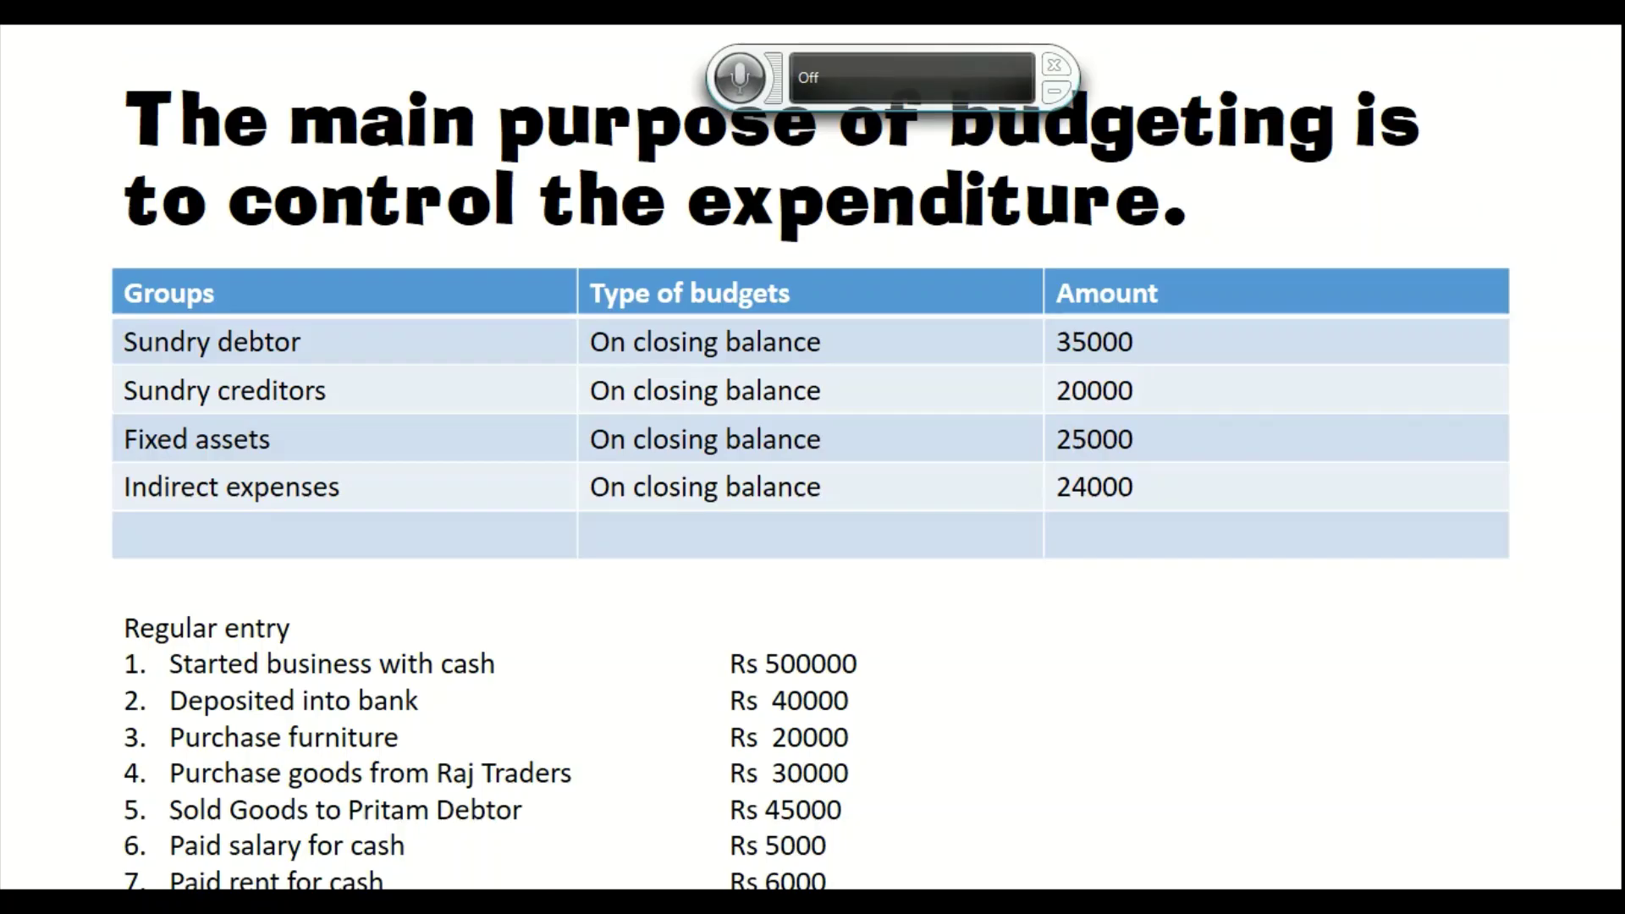
{"action": "key", "text": "alt+Tab"}
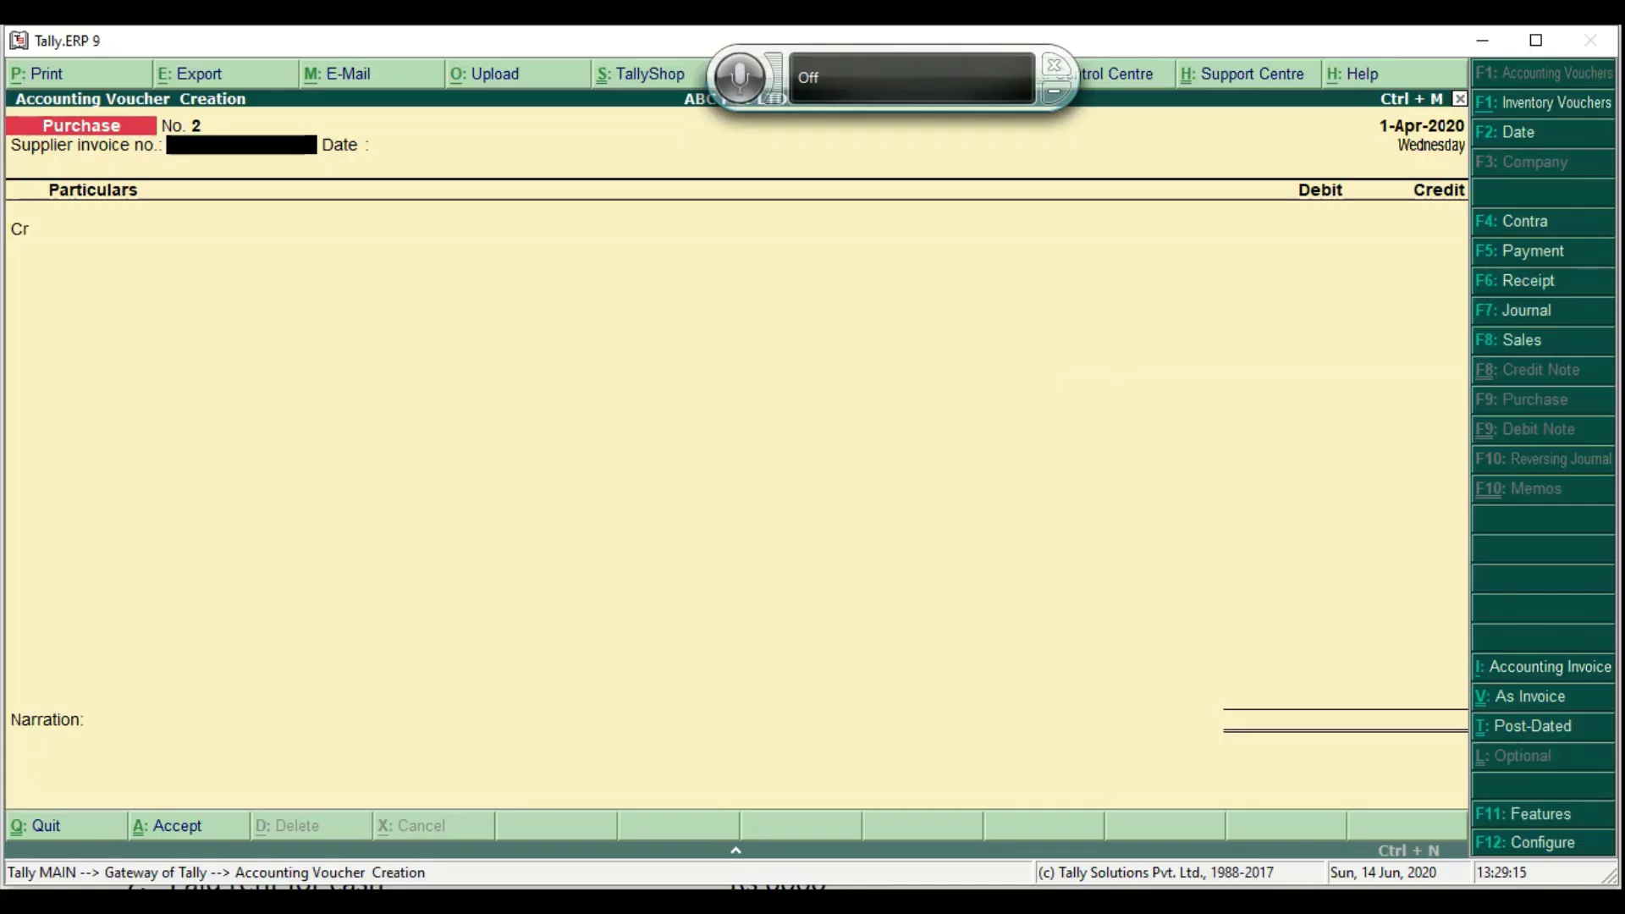
{"action": "key", "text": "F8"}
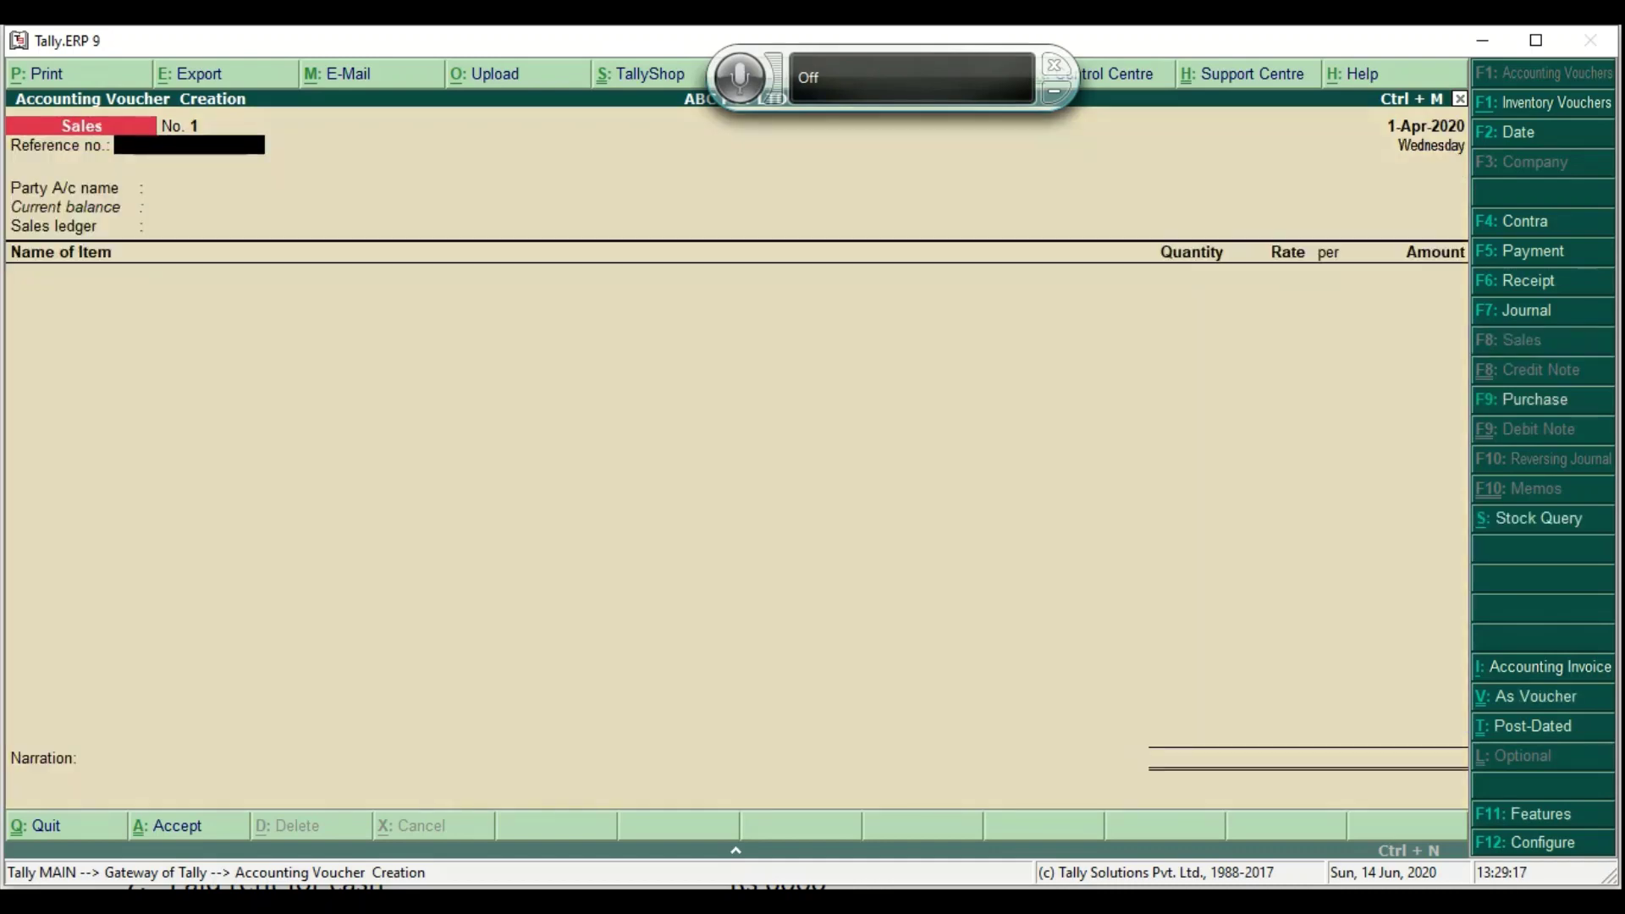
{"action": "key", "text": "ctrl+v"}
{"action": "key", "text": "Return"}
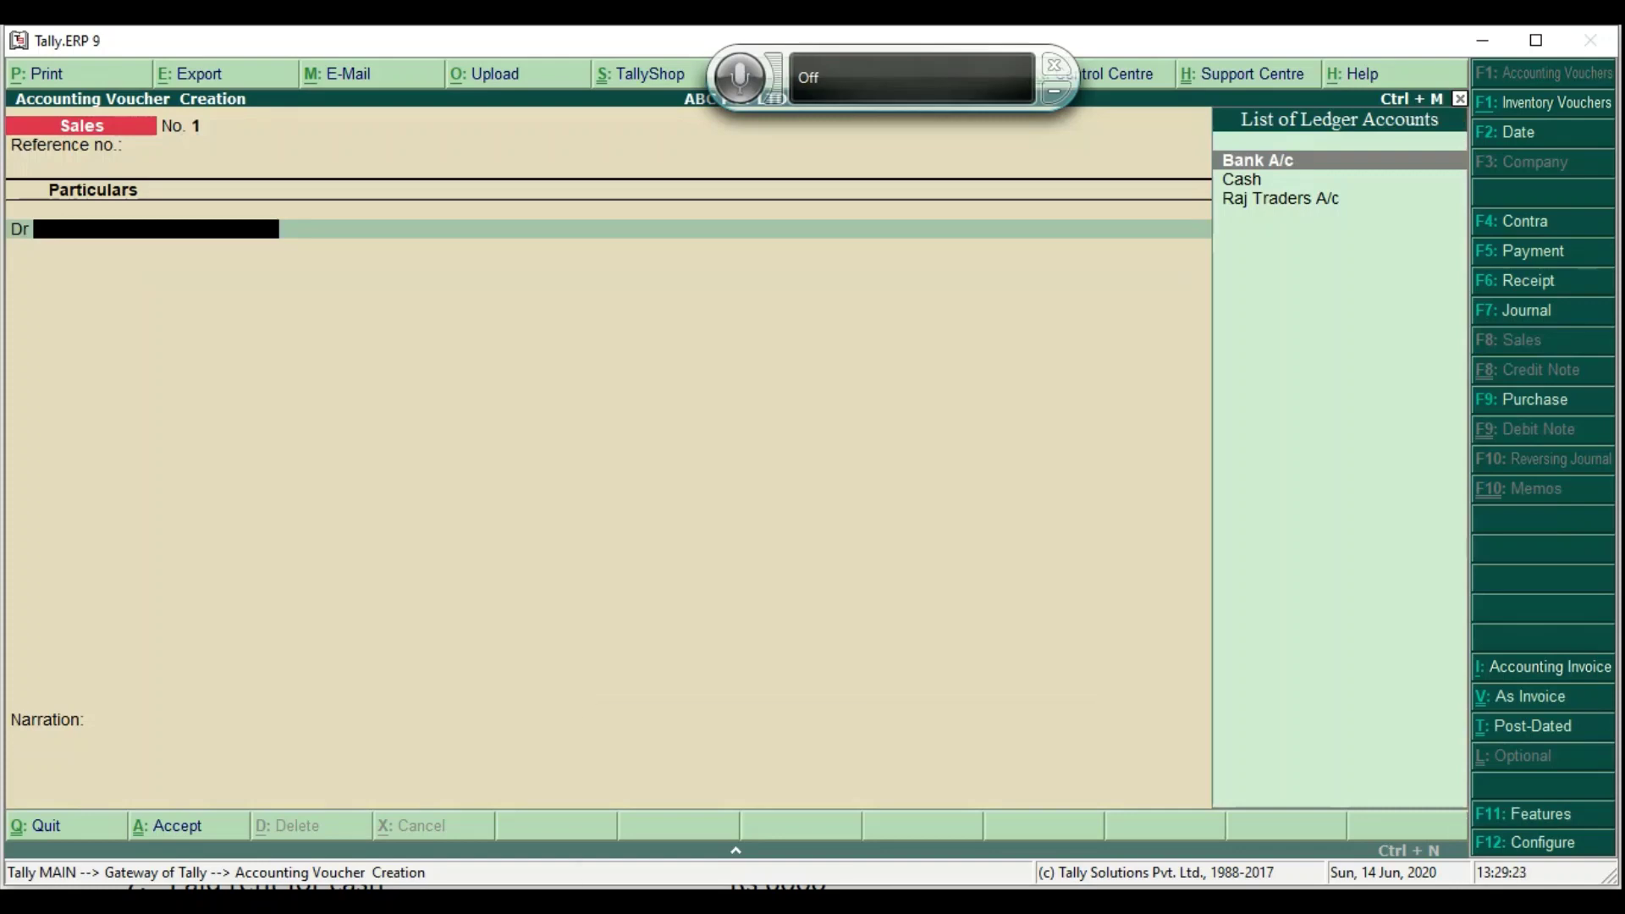
{"action": "mouse_move", "coordinate": [843, 902]}
{"action": "left_click", "coordinate": [972, 793]}
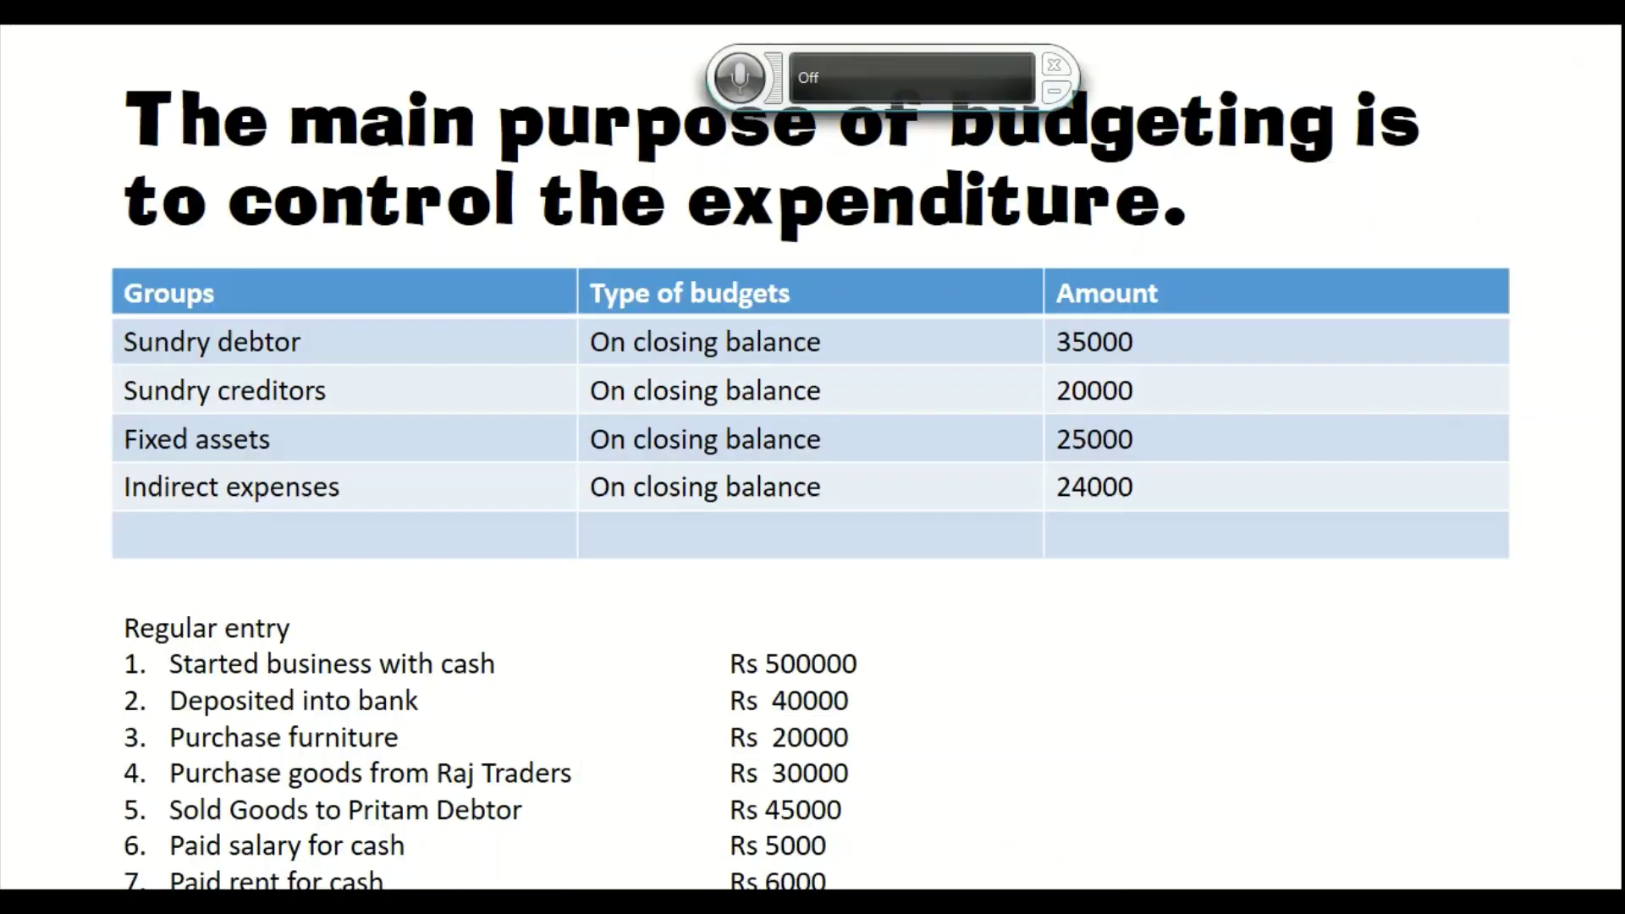
Return to Tally and create the slide's debtor as a ledger under Sundry Debtors, with bill-by-bill balances and inventory values set to No
{"action": "key", "text": "alt+Tab"}
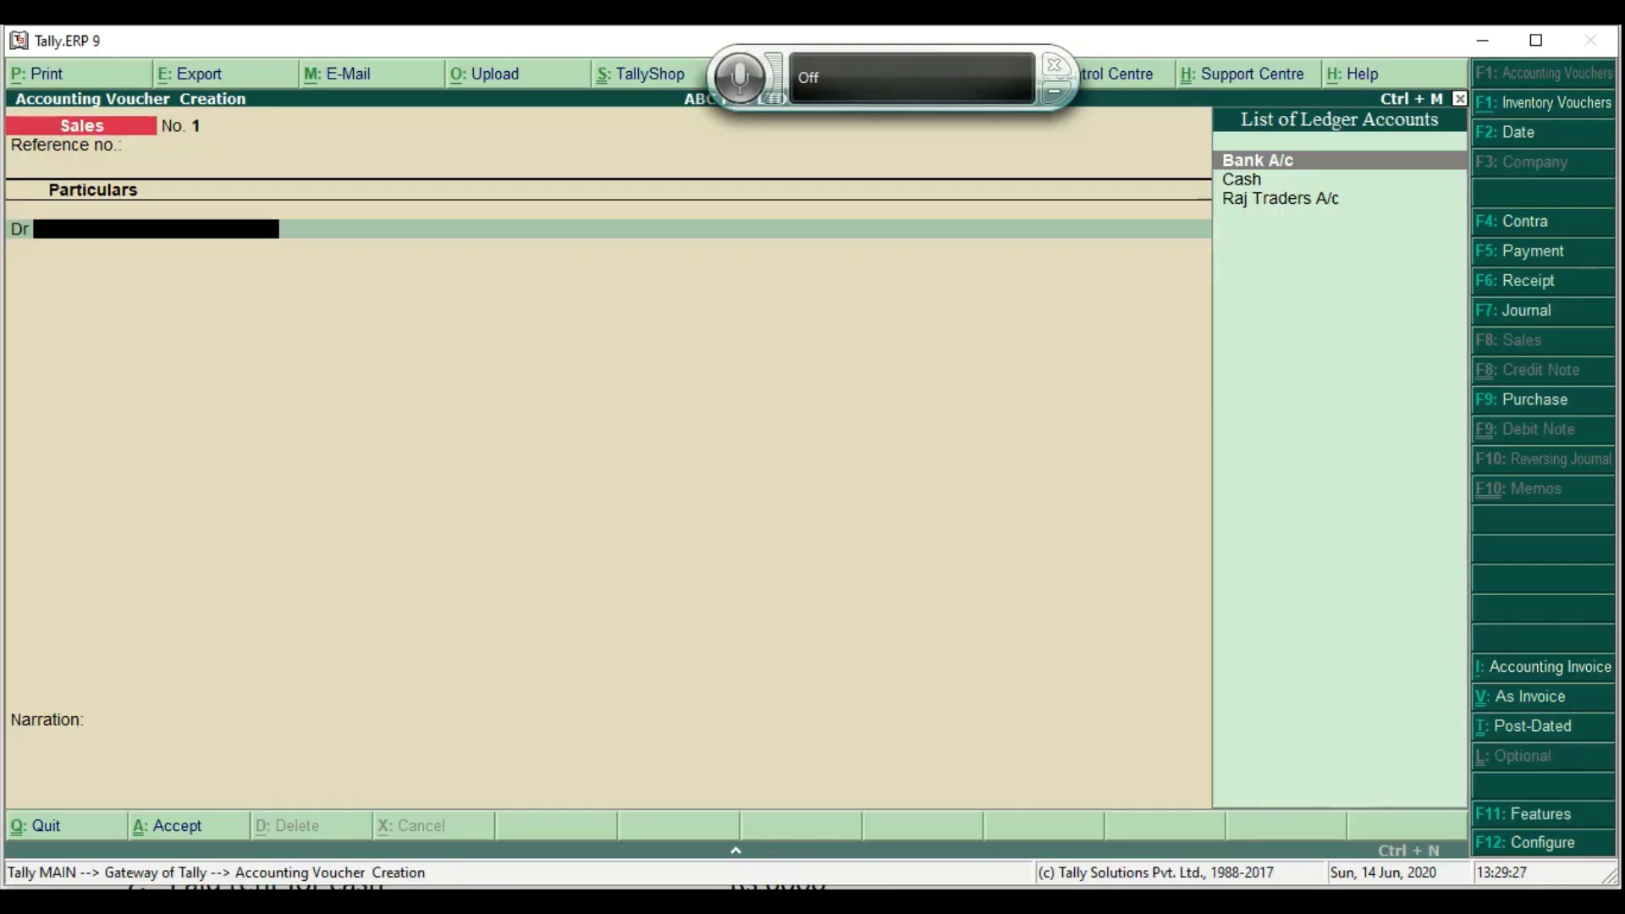
{"action": "key", "text": "alt+c"}
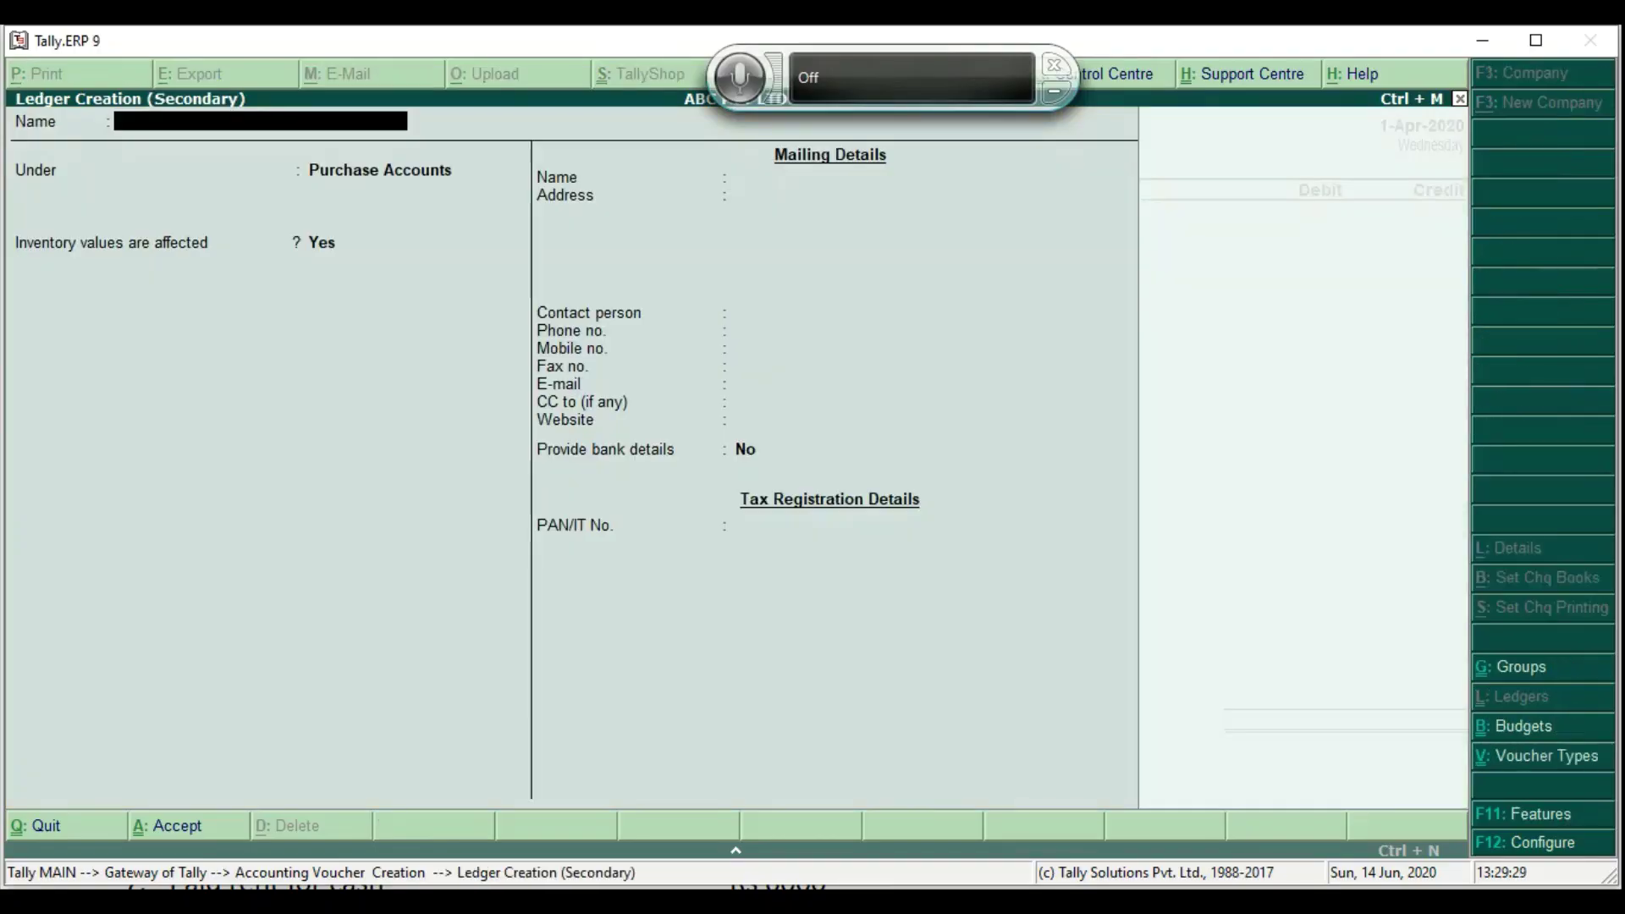
{"action": "type", "text": "Pritam A/c"}
{"action": "key", "text": "Return"}
{"action": "type", "text": "S"}
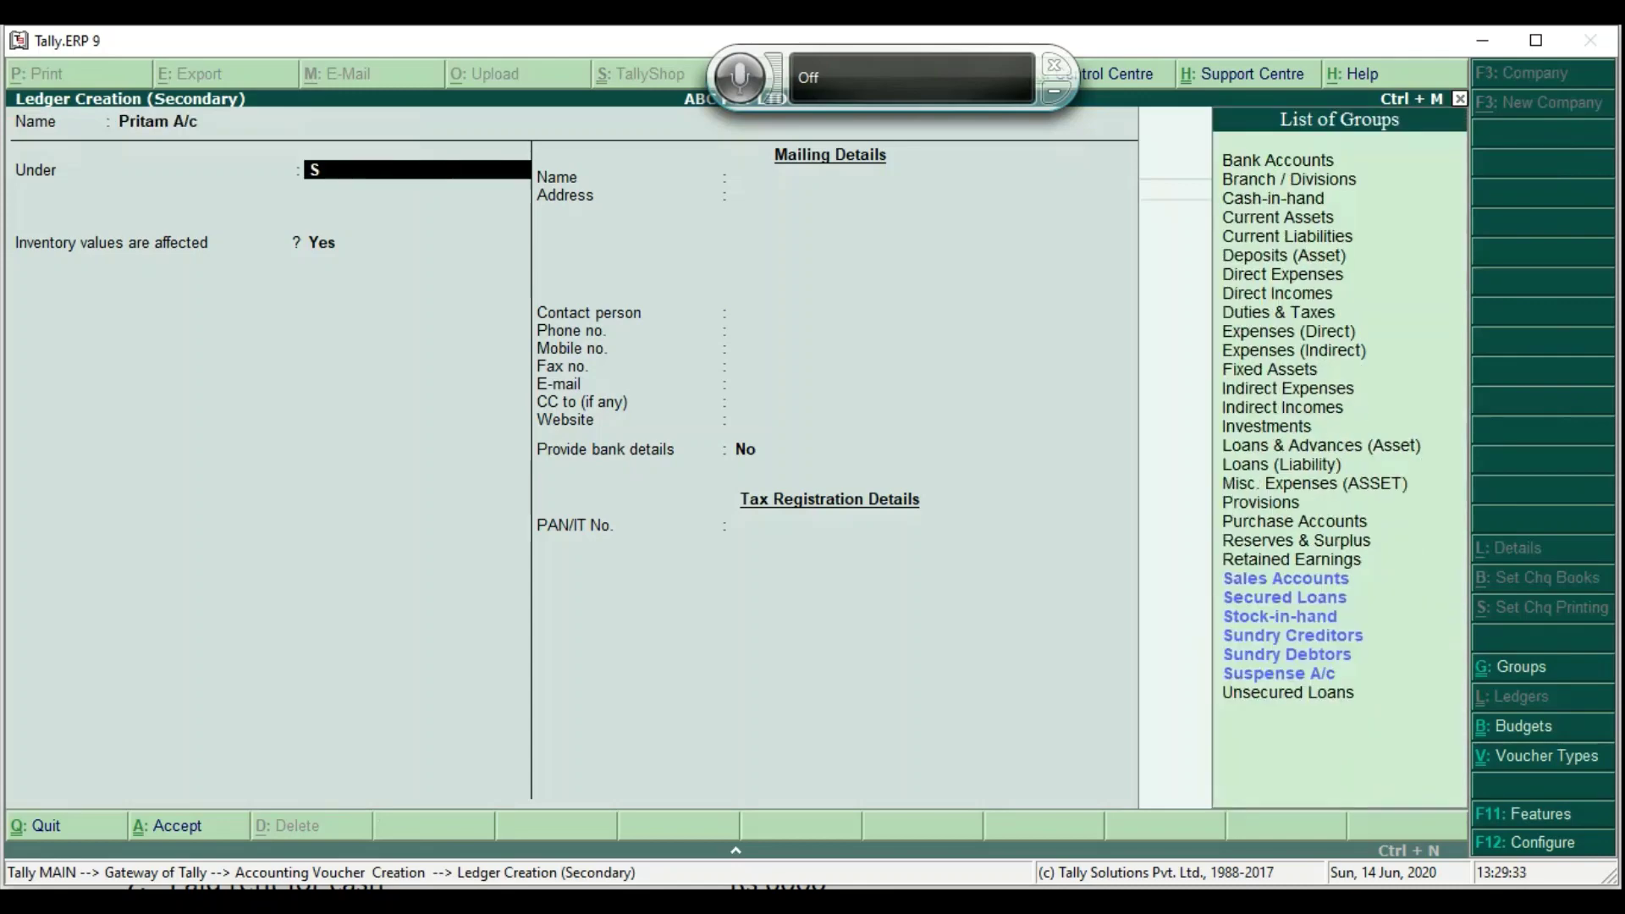
{"action": "type", "text": "undry debt"}
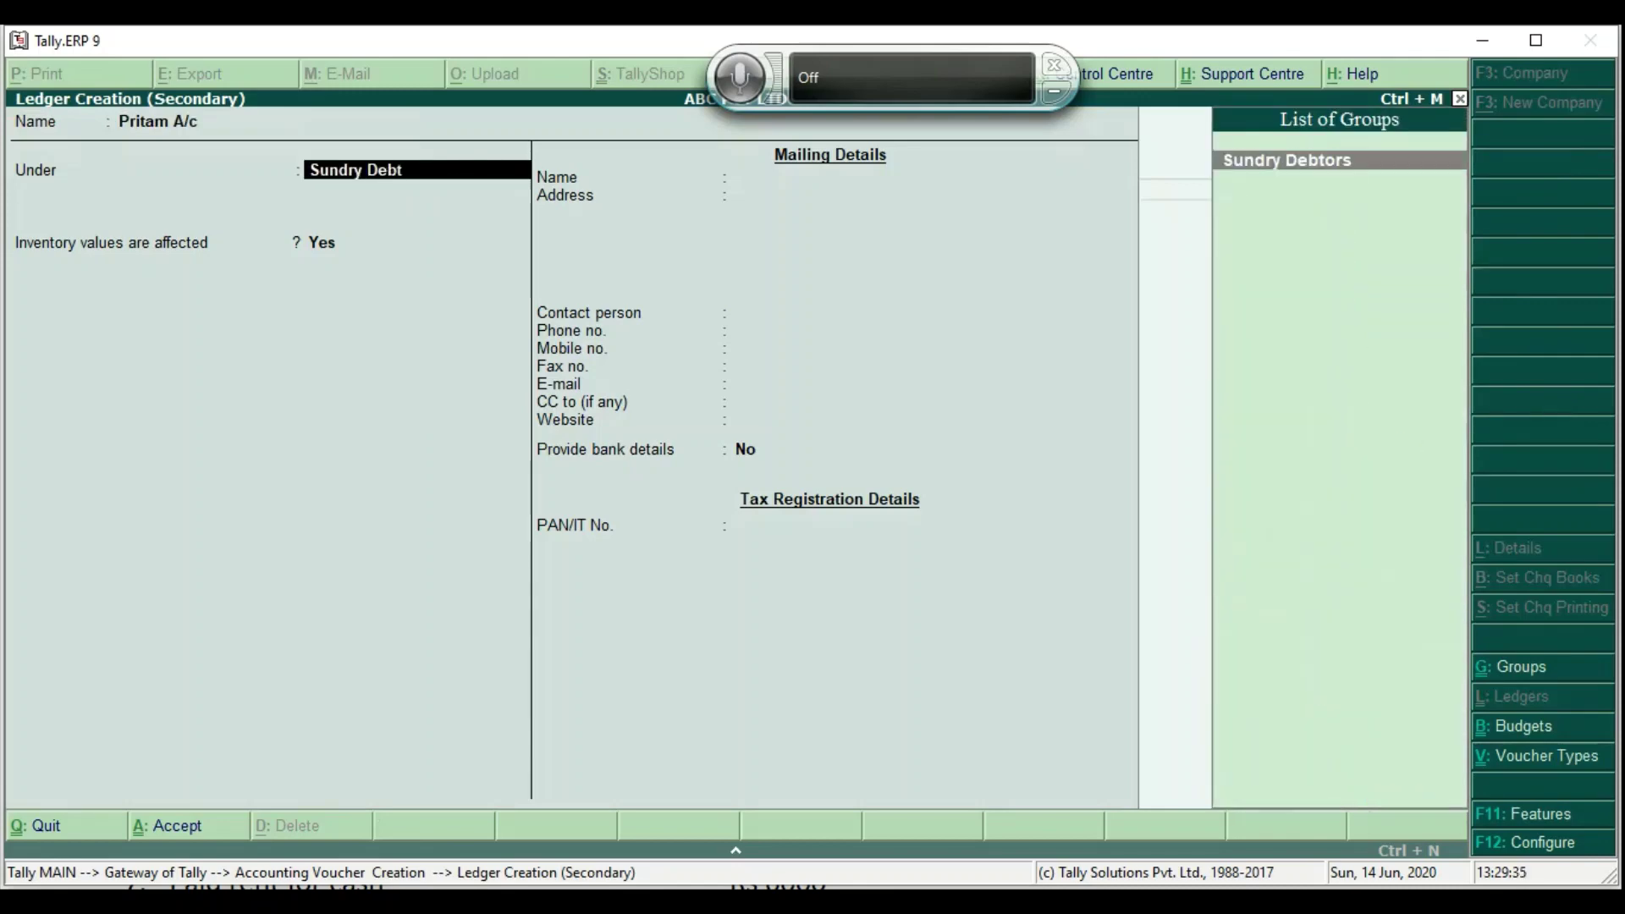
{"action": "key", "text": "Return"}
{"action": "key", "text": "Return"}
{"action": "key", "text": "Return"}
{"action": "key", "text": "Return"}
{"action": "key", "text": "Return"}
{"action": "key", "text": "Return"}
{"action": "key", "text": "Return"}
{"action": "key", "text": "Return"}
{"action": "key", "text": "Return"}
{"action": "key", "text": "Return"}
{"action": "key", "text": "Return"}
{"action": "key", "text": "Return"}
{"action": "key", "text": "Return"}
{"action": "key", "text": "Return"}
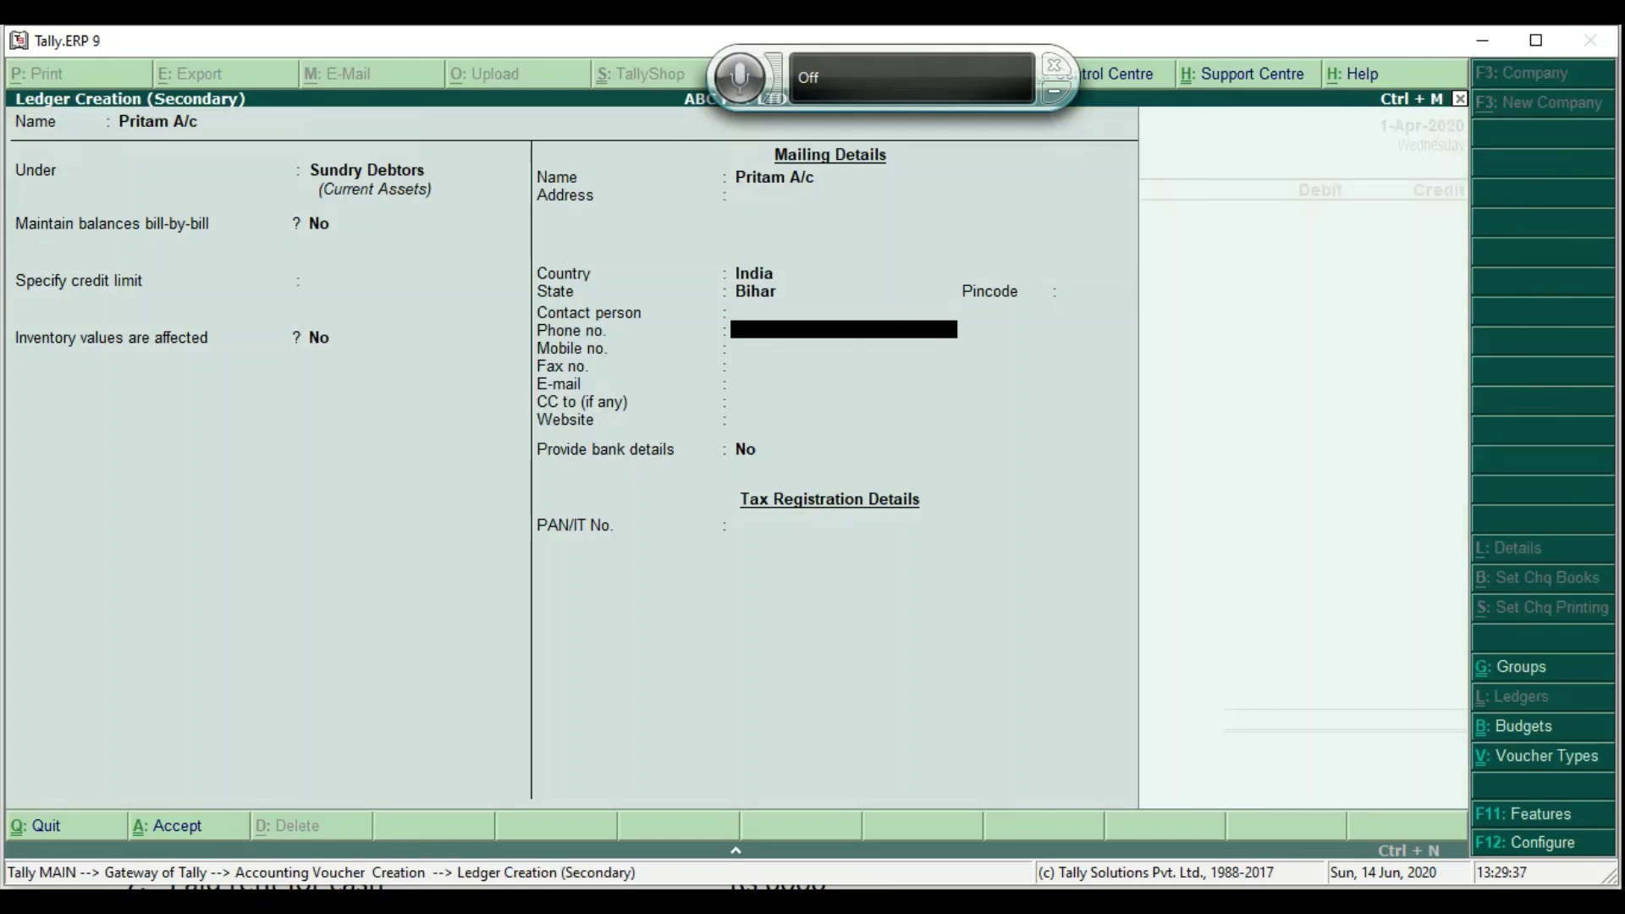
{"action": "key", "text": "Return"}
{"action": "key", "text": "Return"}
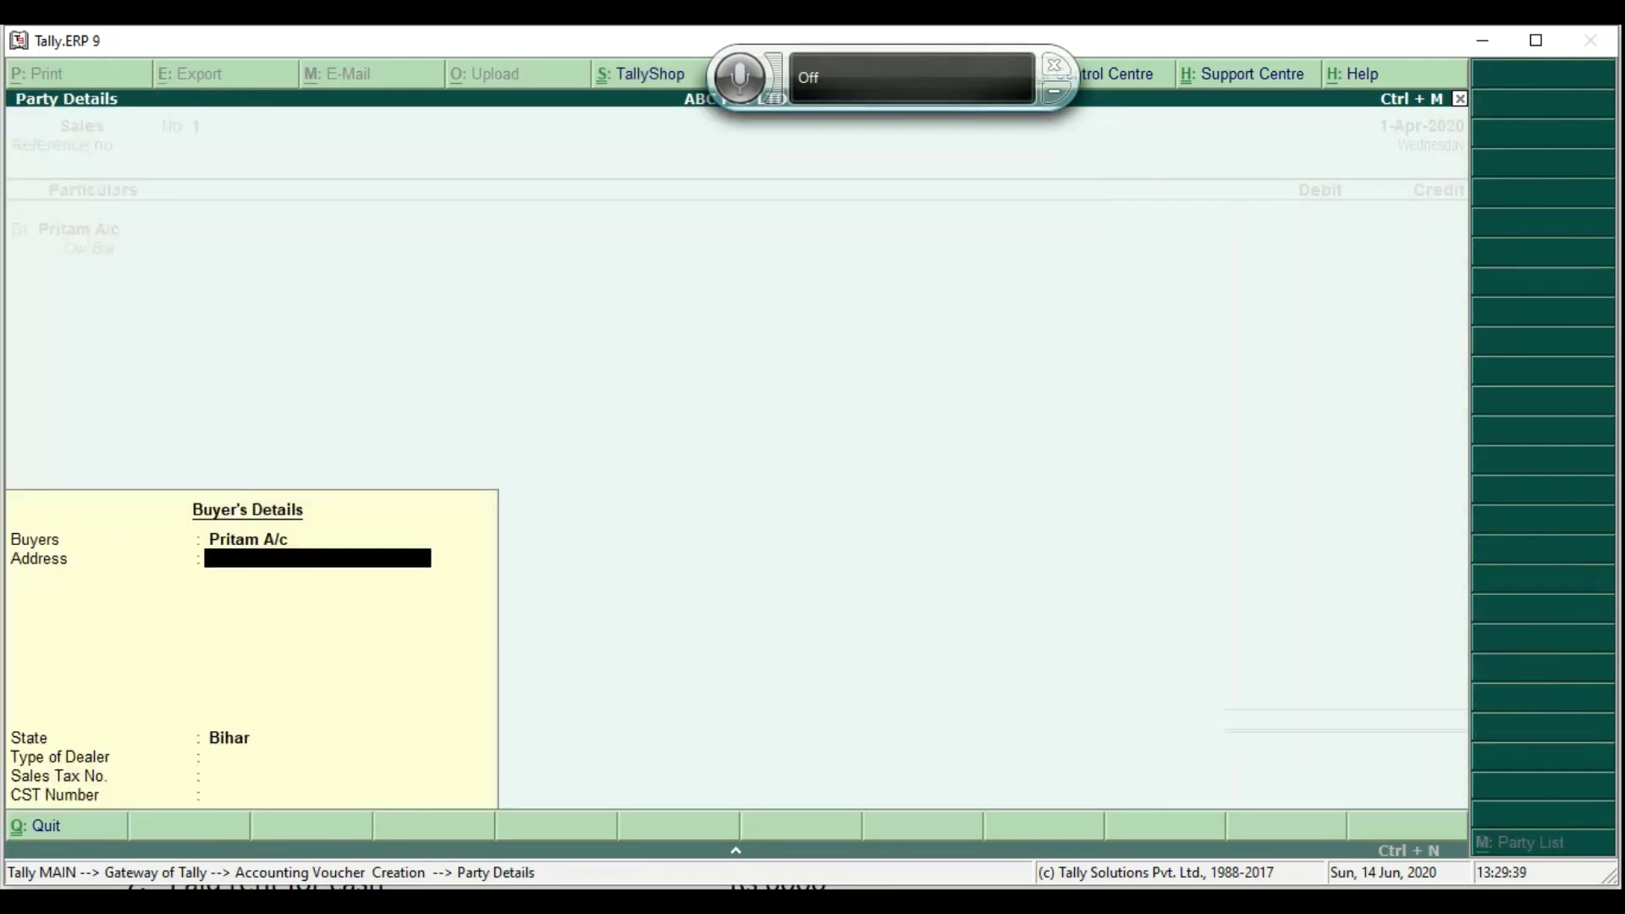
Leave the buyer's details at their defaults, check the sale amount on the PowerPoint slide, and debit the debtor's ledger with 45,000
{"action": "key", "text": "Return"}
{"action": "key", "text": "Return"}
{"action": "key", "text": "Return"}
{"action": "key", "text": "Return"}
{"action": "key", "text": "Return"}
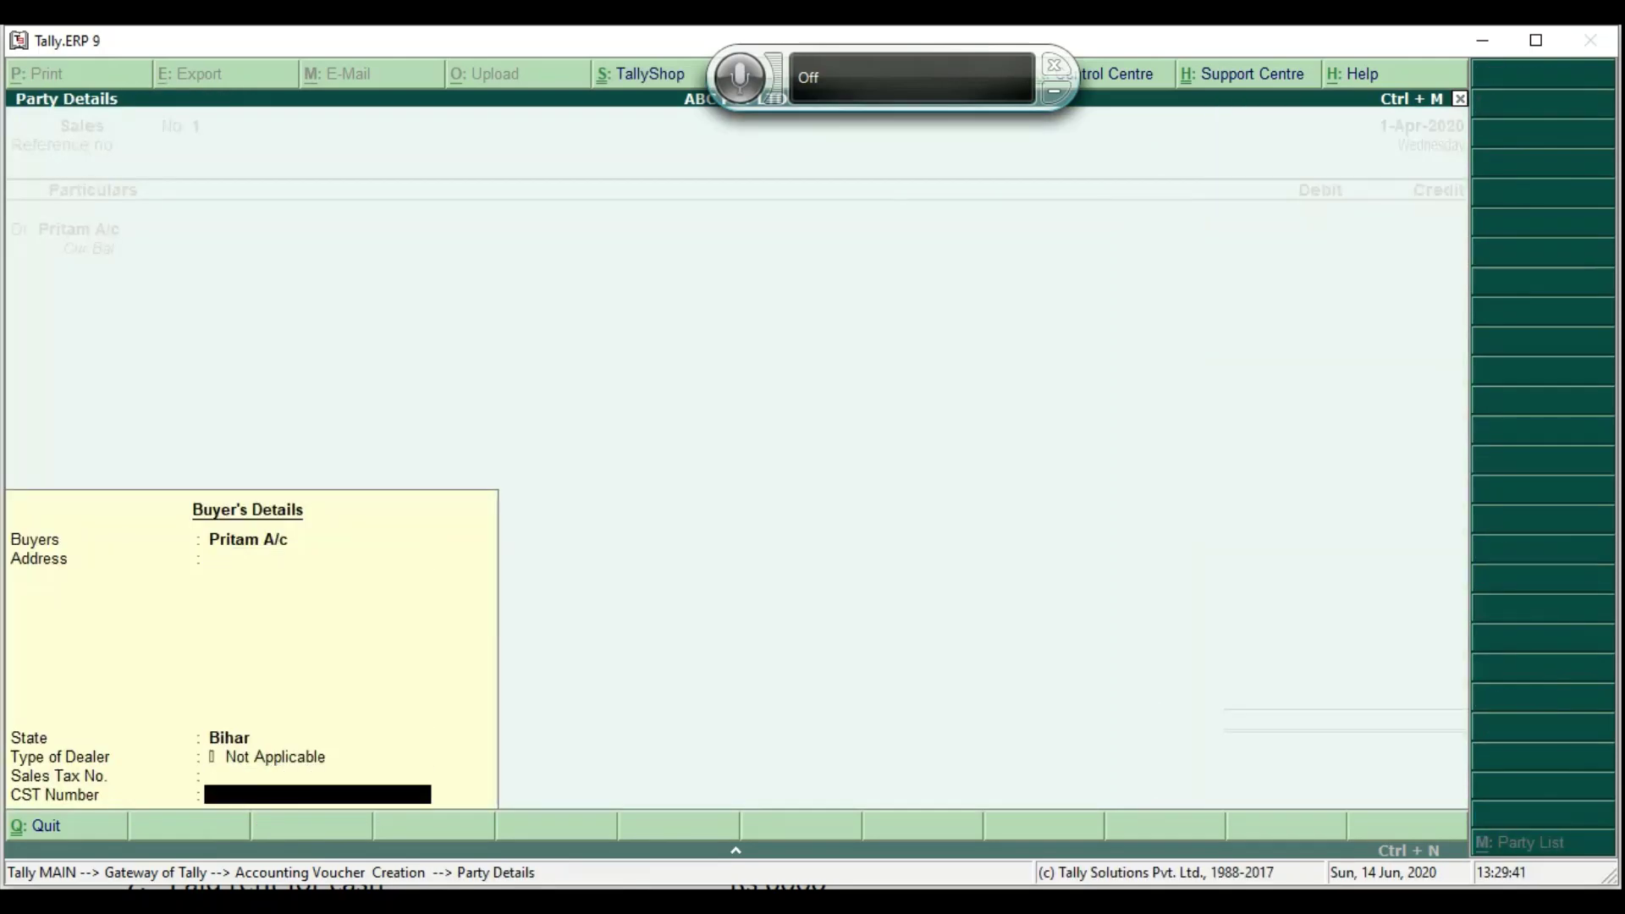
{"action": "key", "text": "alt+Tab"}
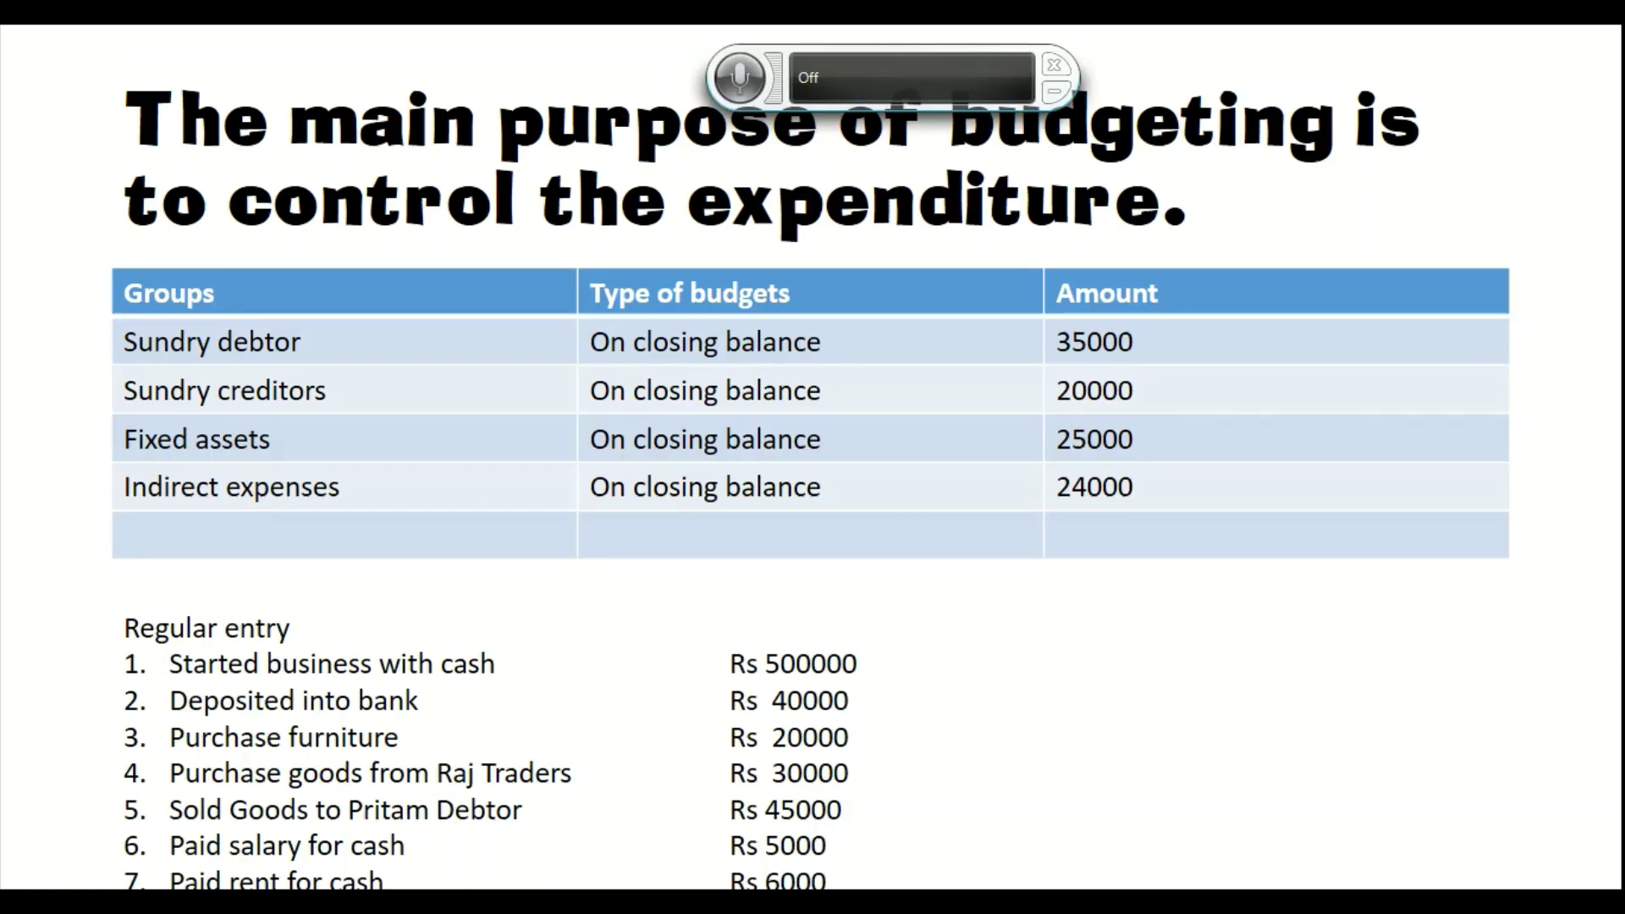
{"action": "key", "text": "alt+Tab"}
{"action": "type", "text": "45000"}
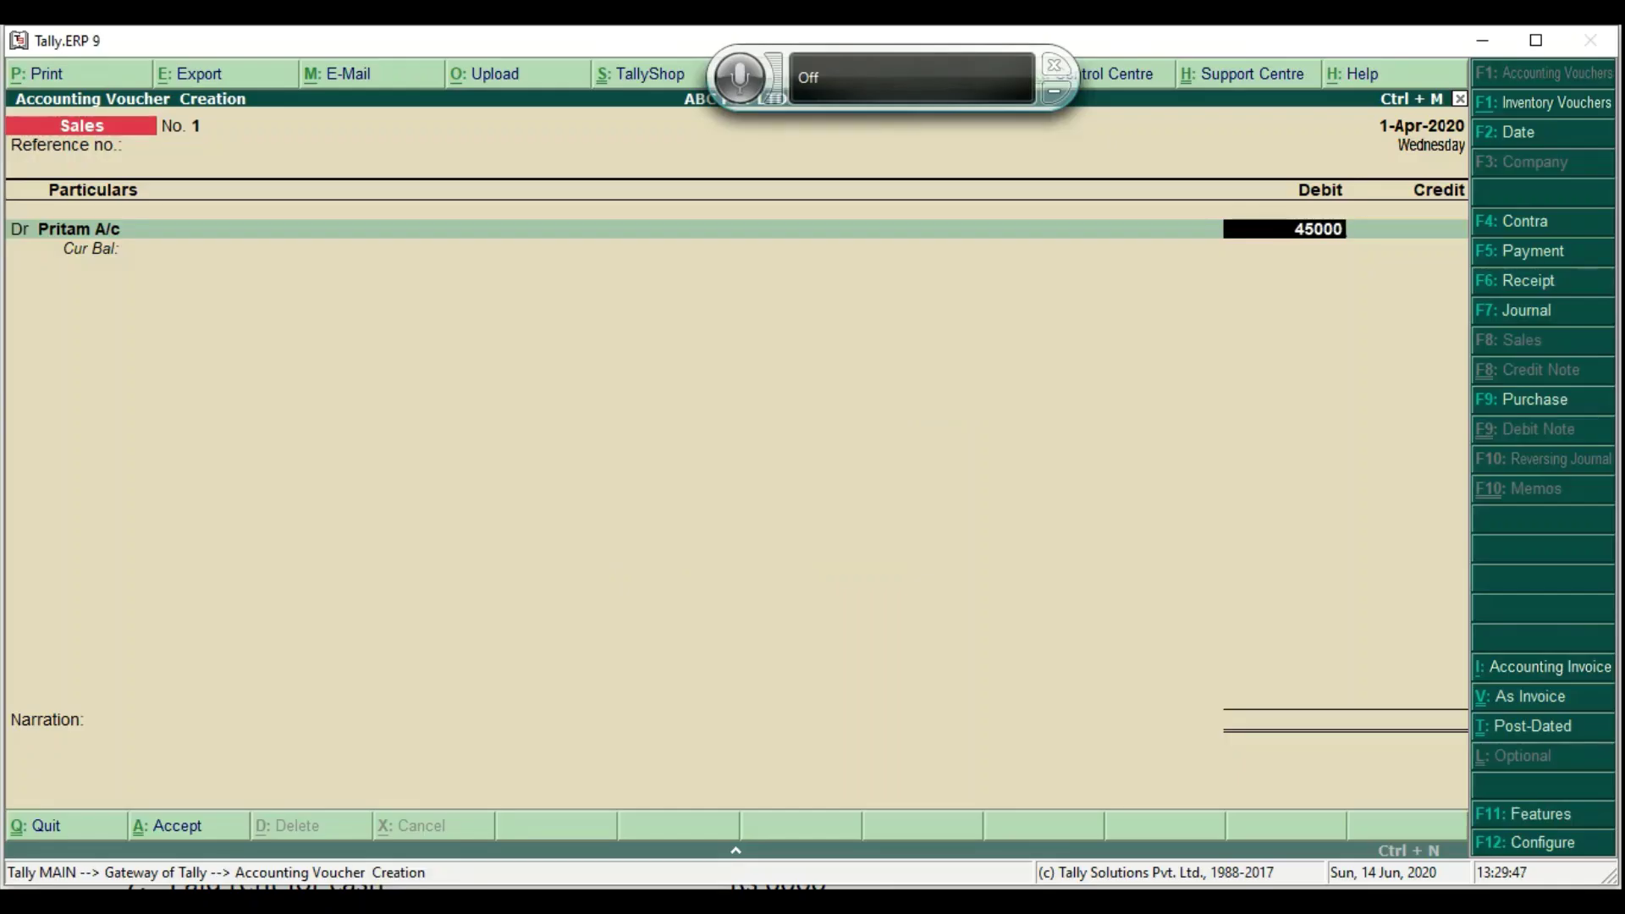
{"action": "key", "text": "Return"}
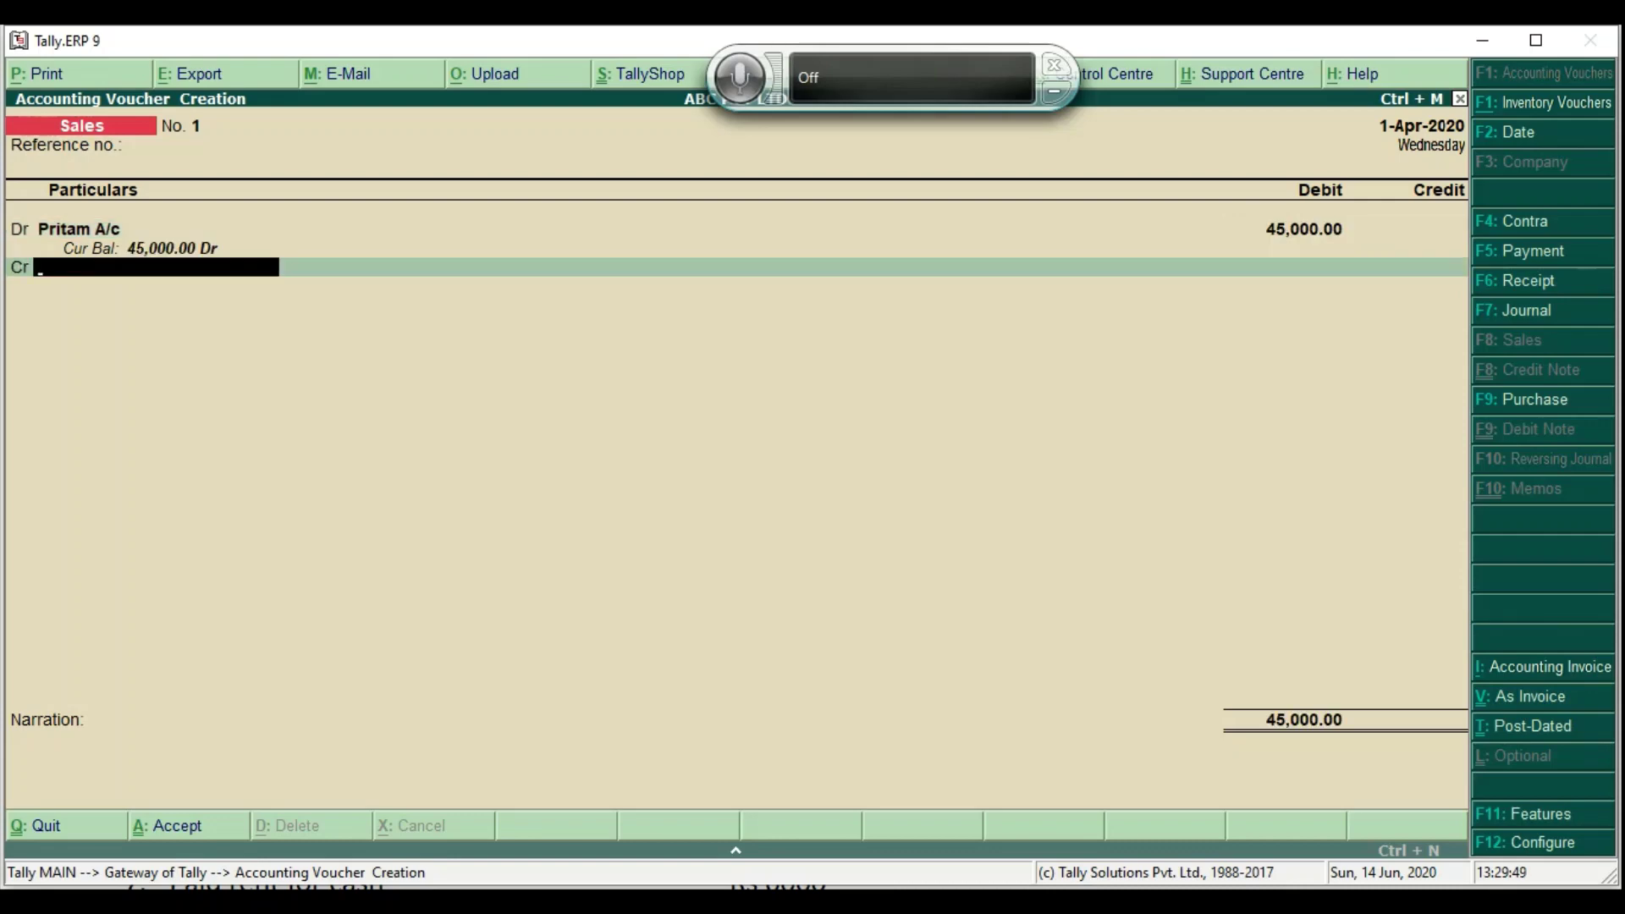
Create a ledger named Sales A/c under Sales Accounts for the credit line, with inventory values affected set to Yes
{"action": "key", "text": "alt+c"}
{"action": "type", "text": "Sales a"}
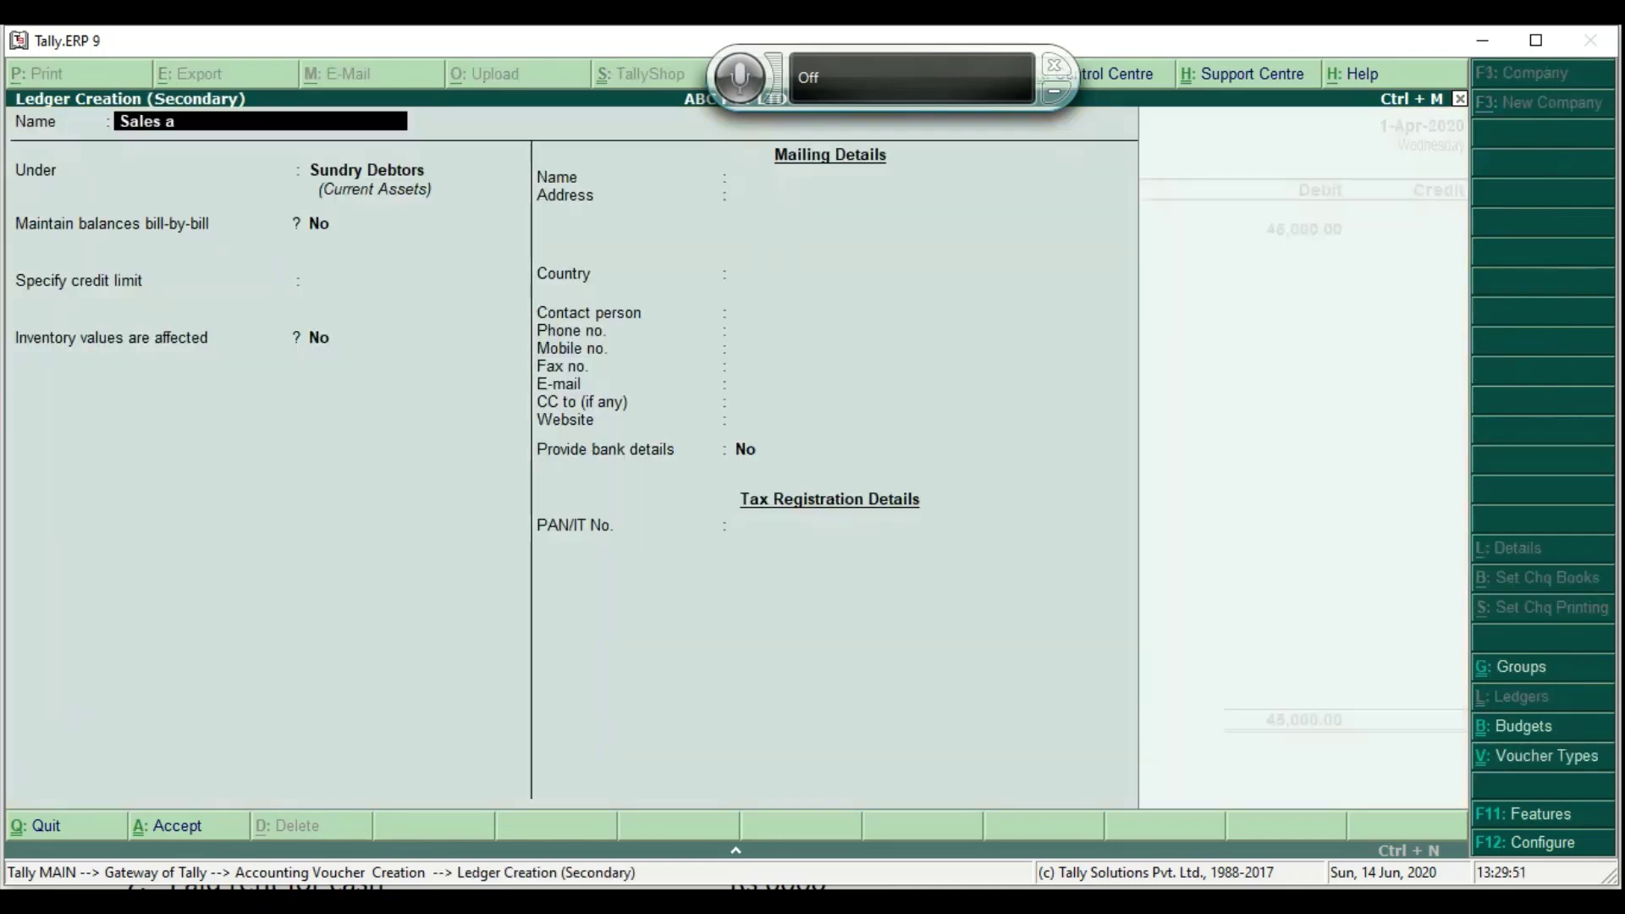
{"action": "type", "text": "/c"}
{"action": "key", "text": "Return"}
{"action": "type", "text": "Sales"}
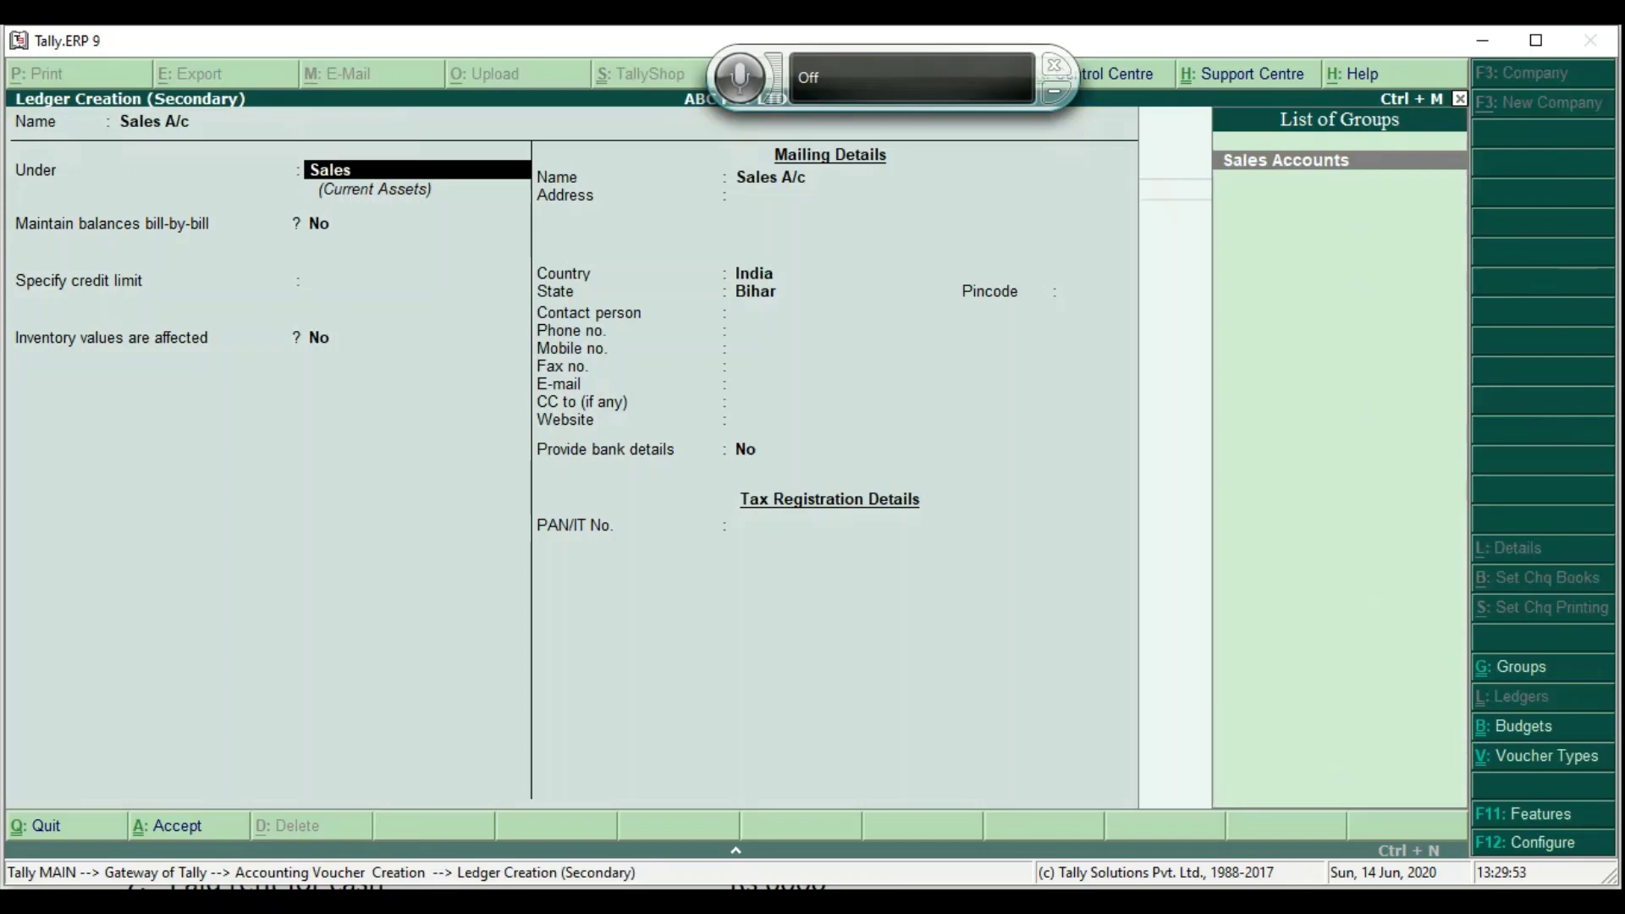
{"action": "key", "text": "Return"}
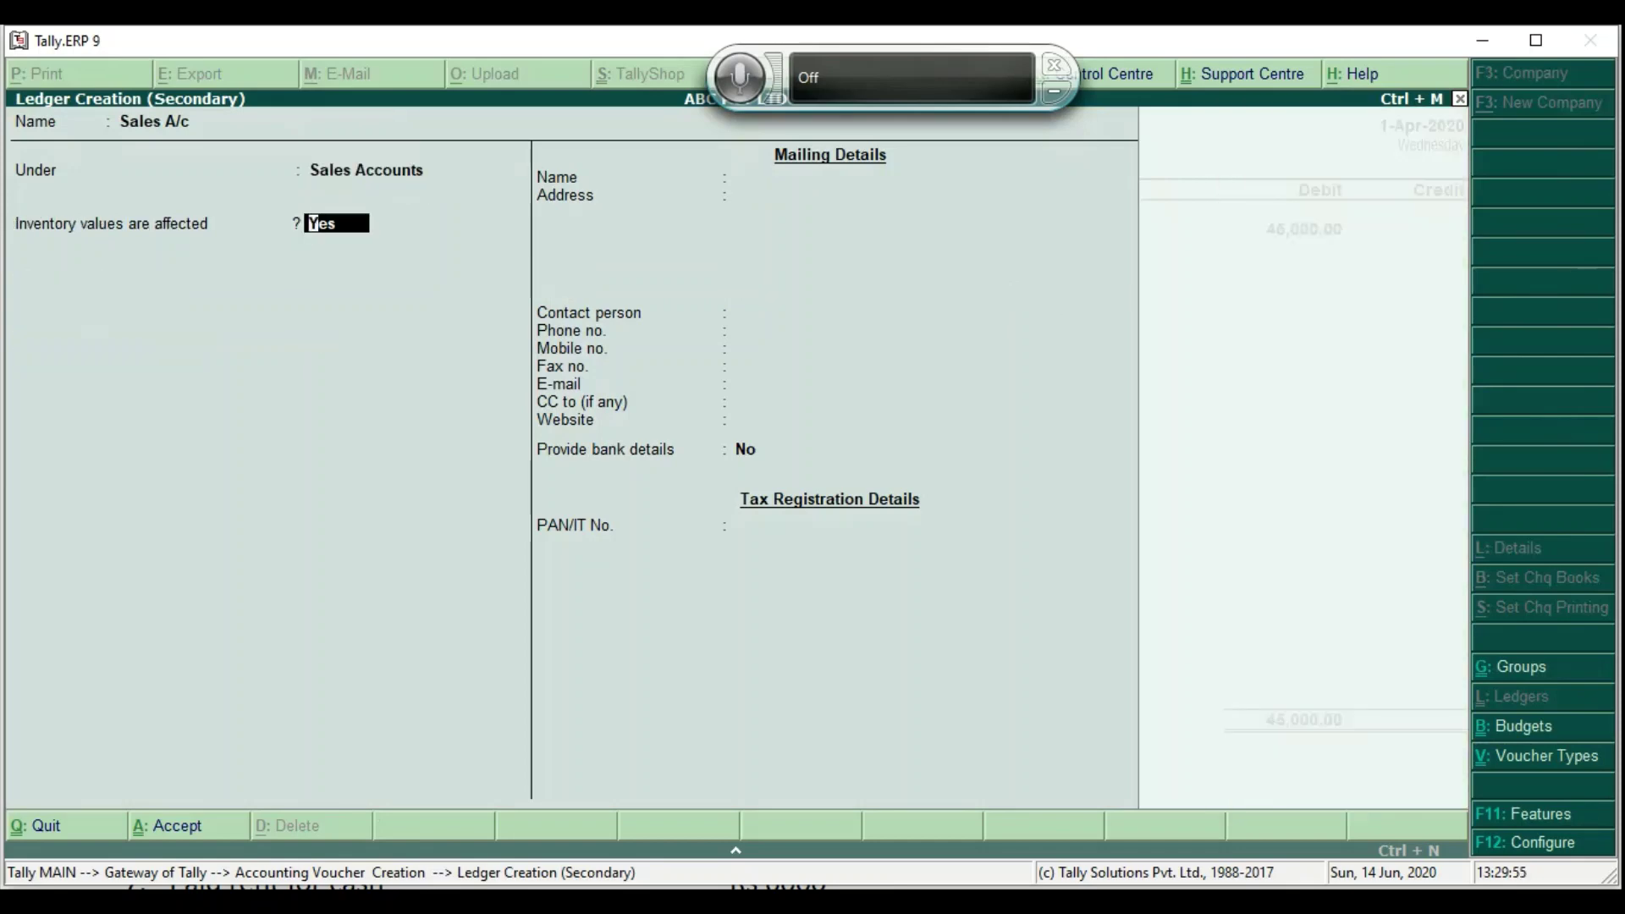
{"action": "key", "text": "ctrl+a"}
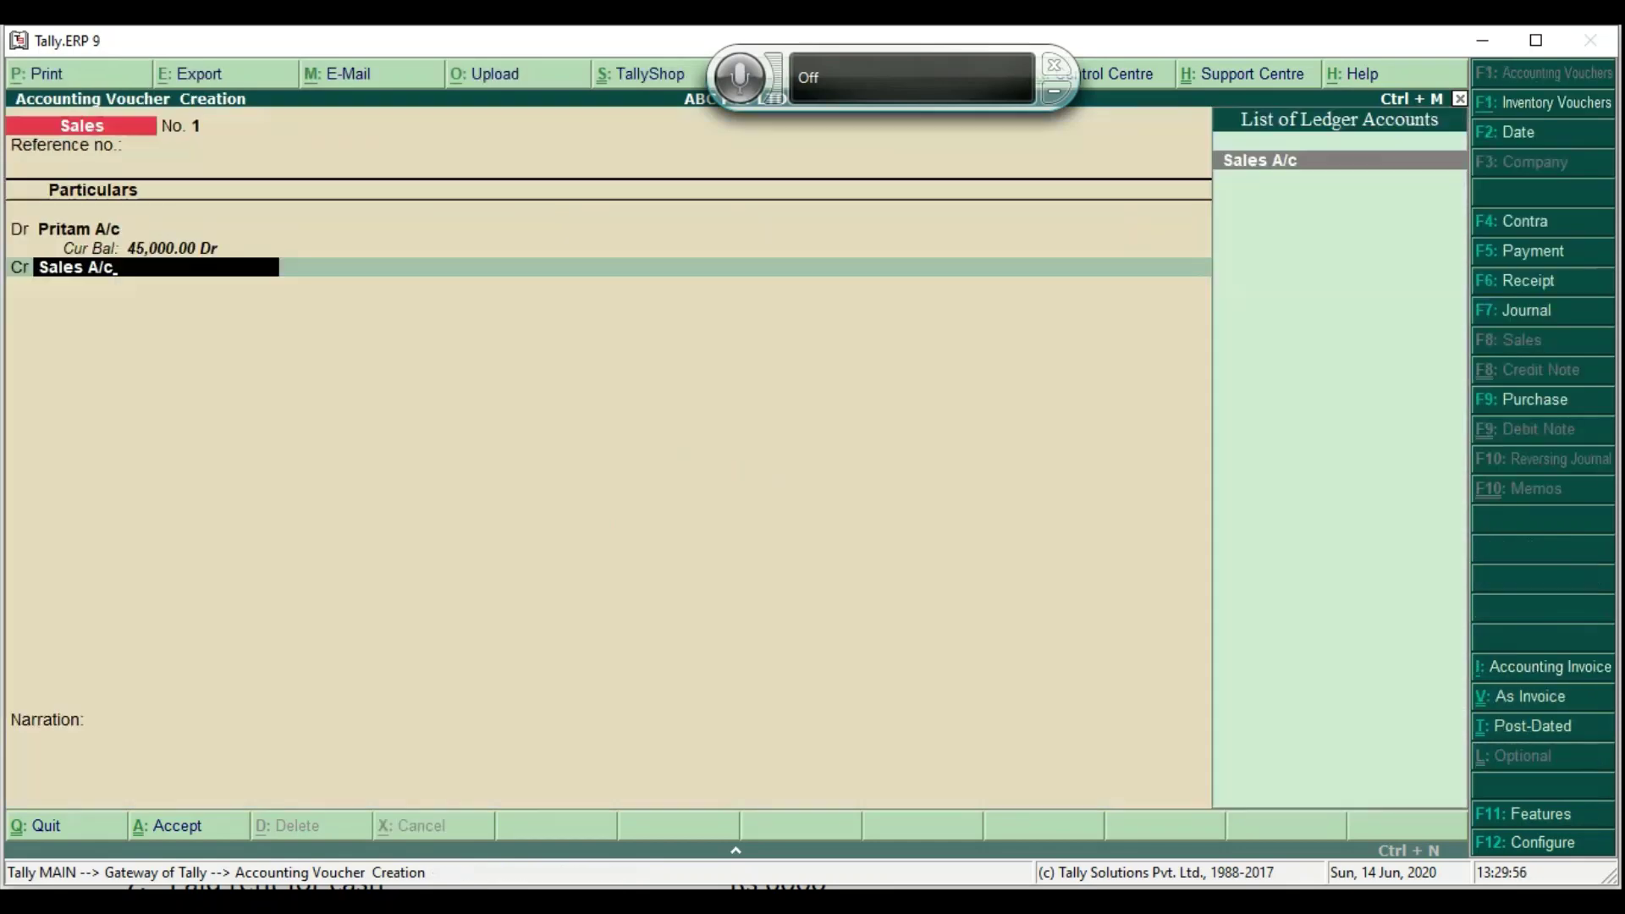
Credit Sales A/c with 45,000 without inventory allocations, recheck the PowerPoint slide, and accept the Sales voucher without a narration
{"action": "key", "text": "Return"}
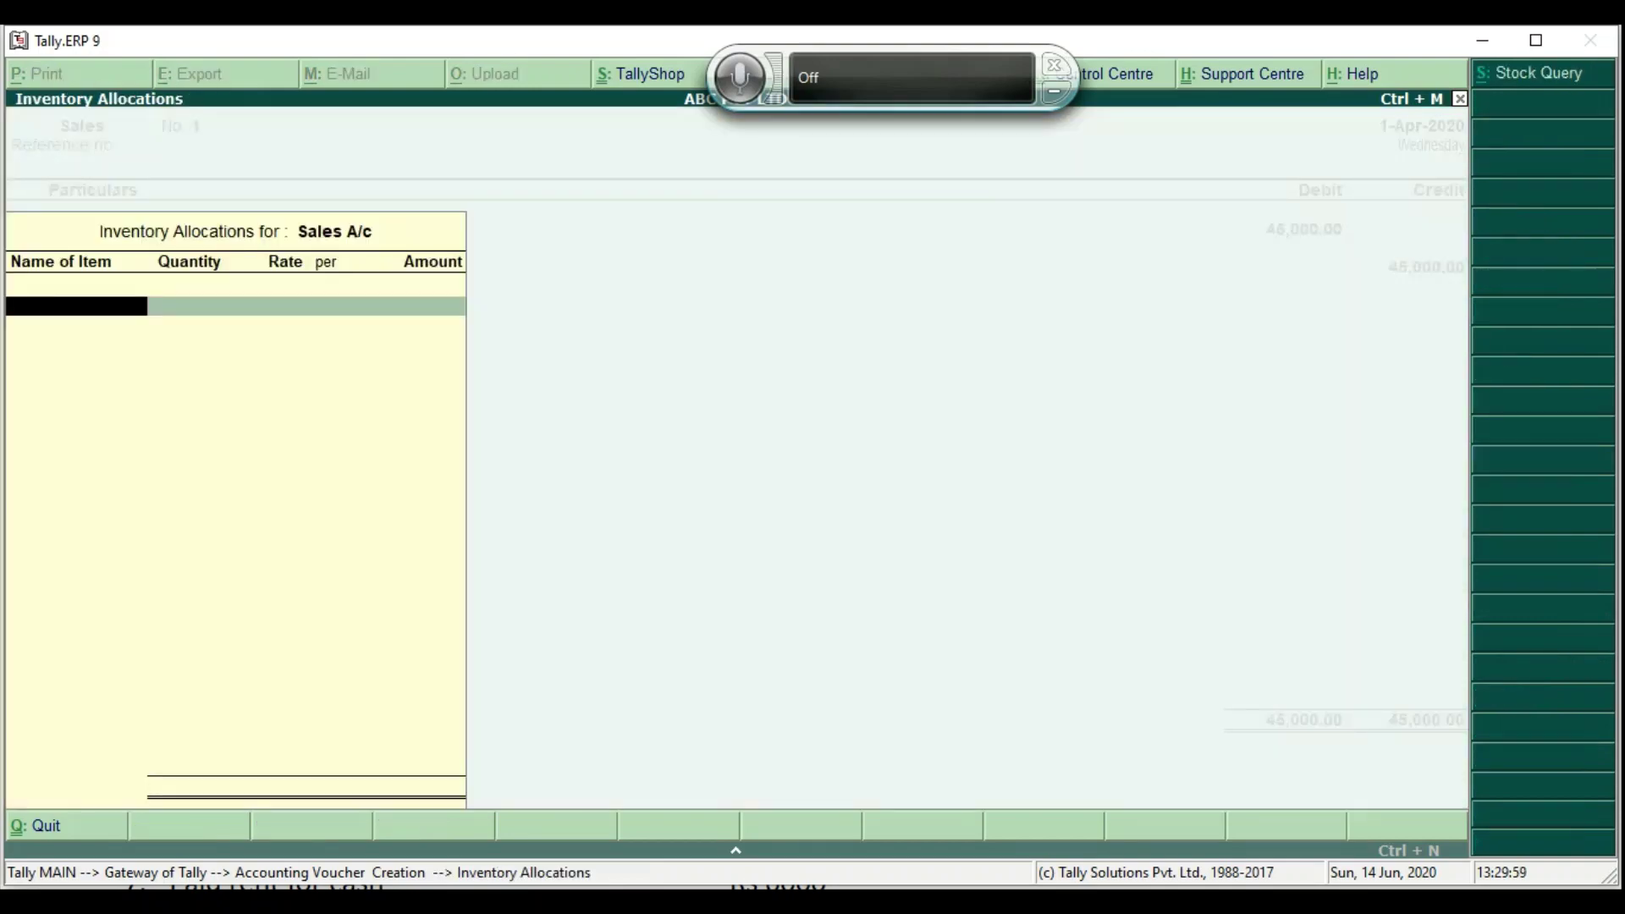
{"action": "key", "text": "Return"}
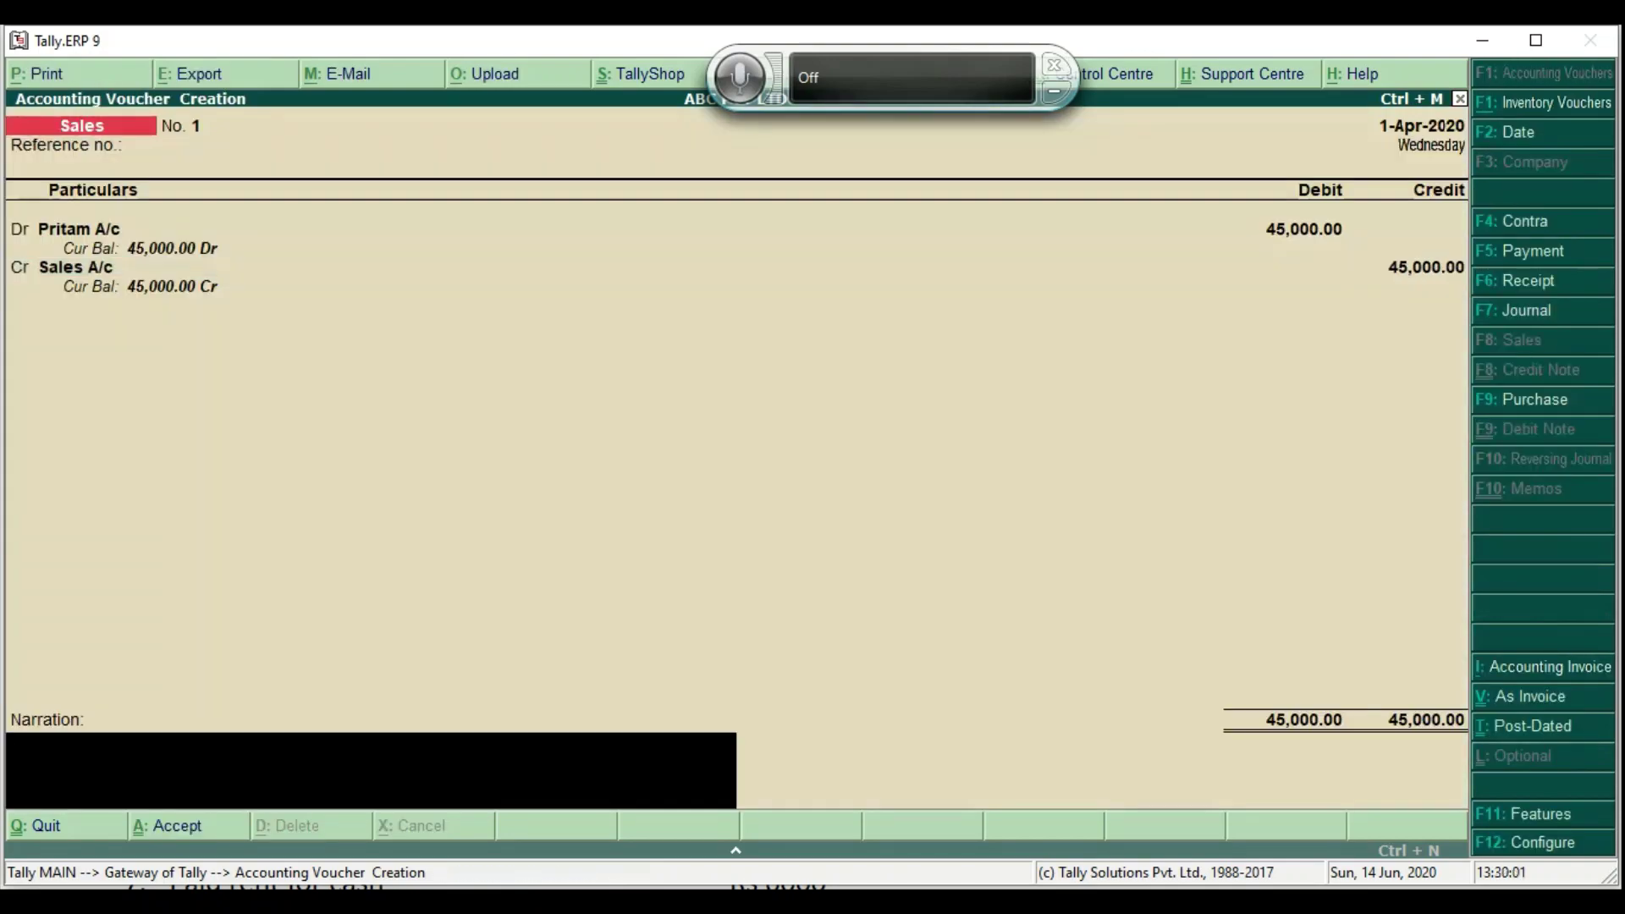
{"action": "key", "text": "alt+Tab"}
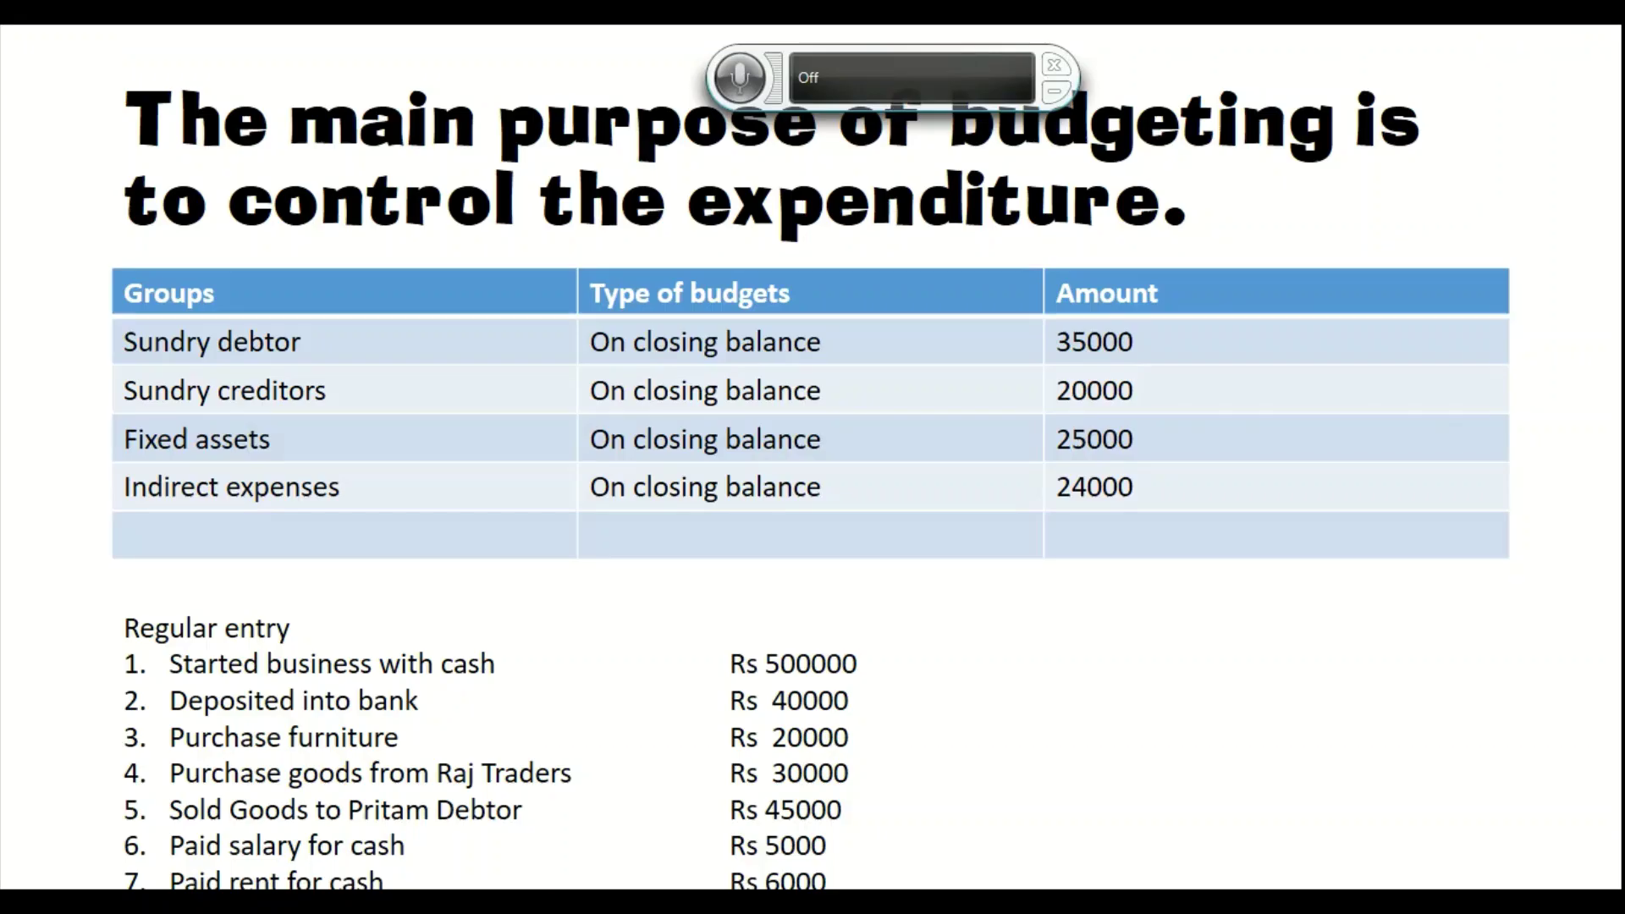
{"action": "key", "text": "alt+Tab"}
{"action": "key", "text": "Return"}
{"action": "key", "text": "Return"}
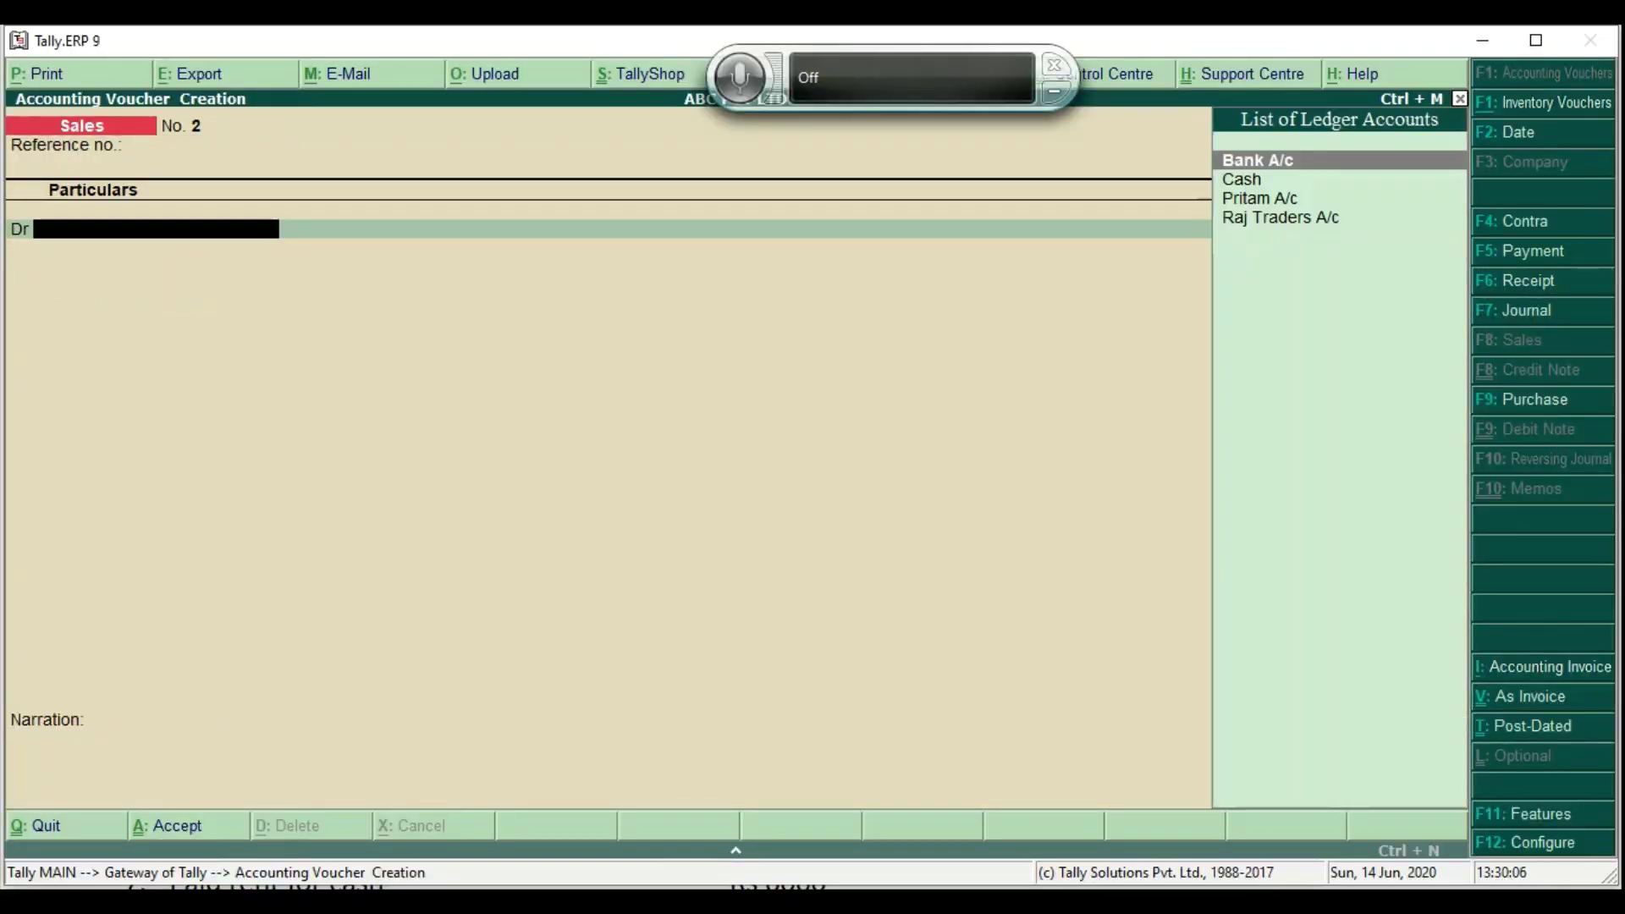
Start a Payment voucher and create a Salary A/c ledger under Indirect Expenses for its debit line, with inventory values affected set to No
{"action": "key", "text": "F5"}
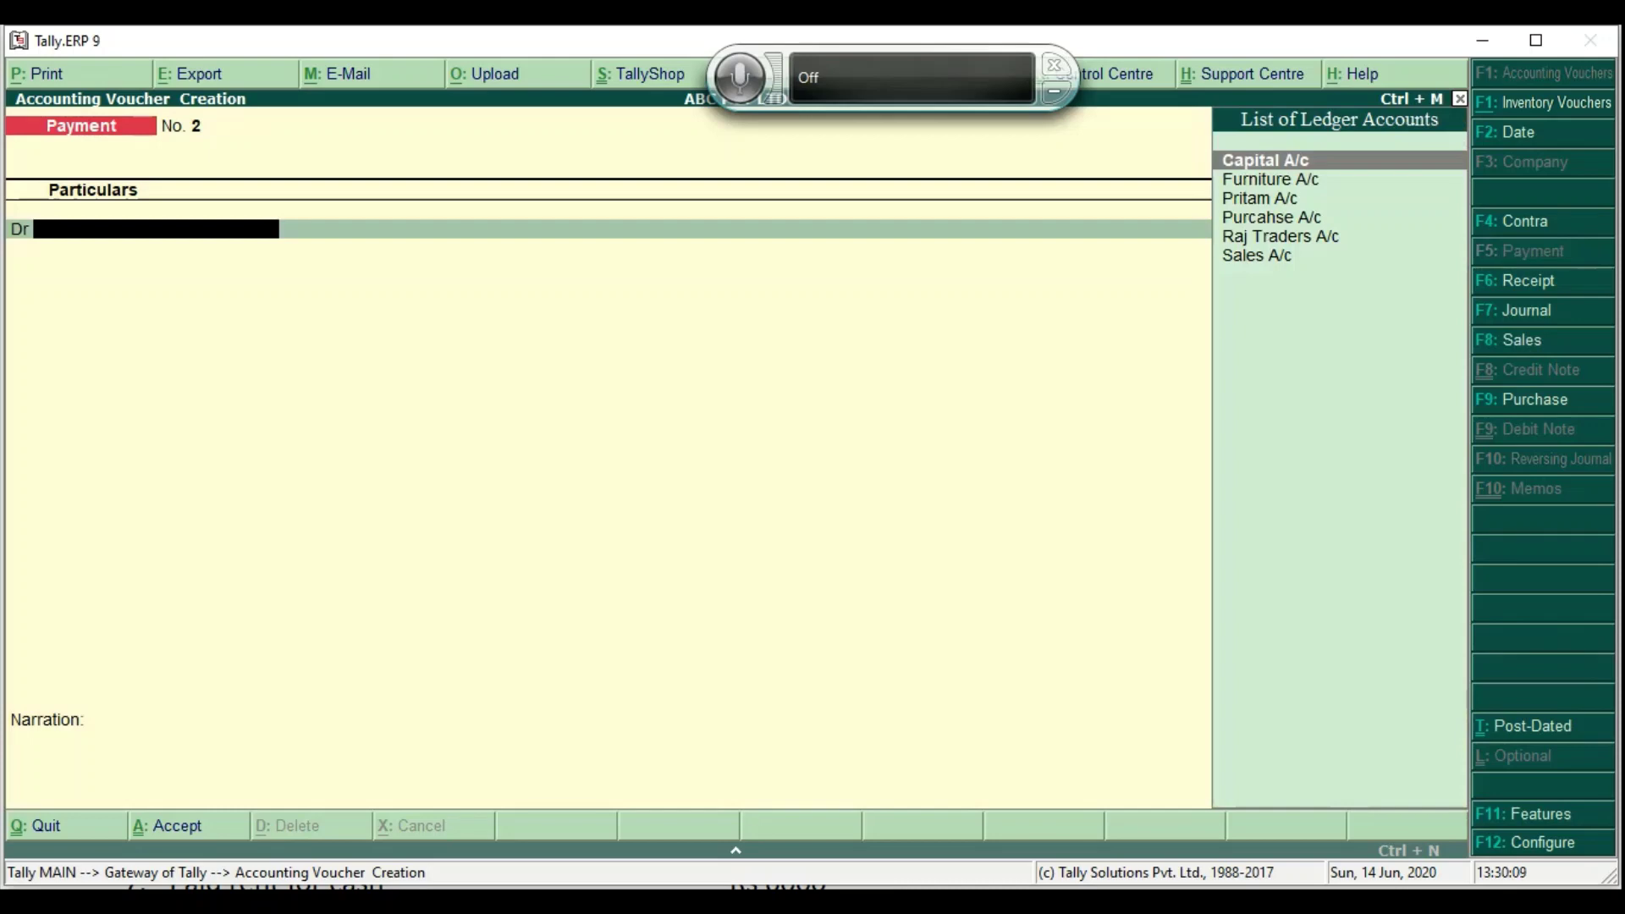
{"action": "key", "text": "alt+c"}
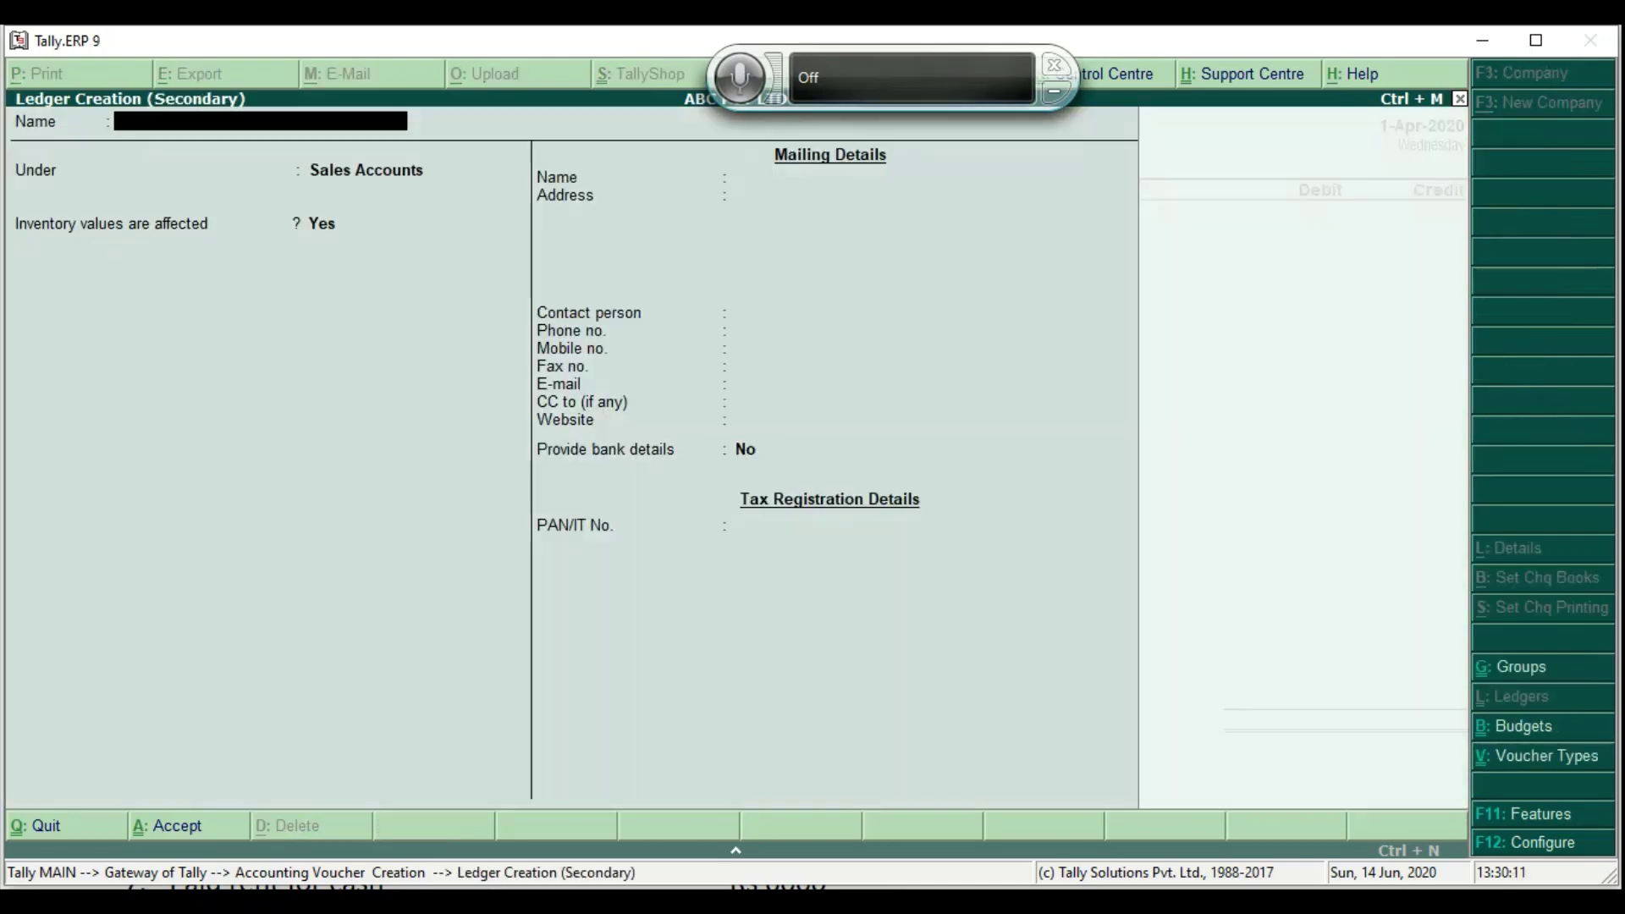
{"action": "type", "text": "Salary A/c"}
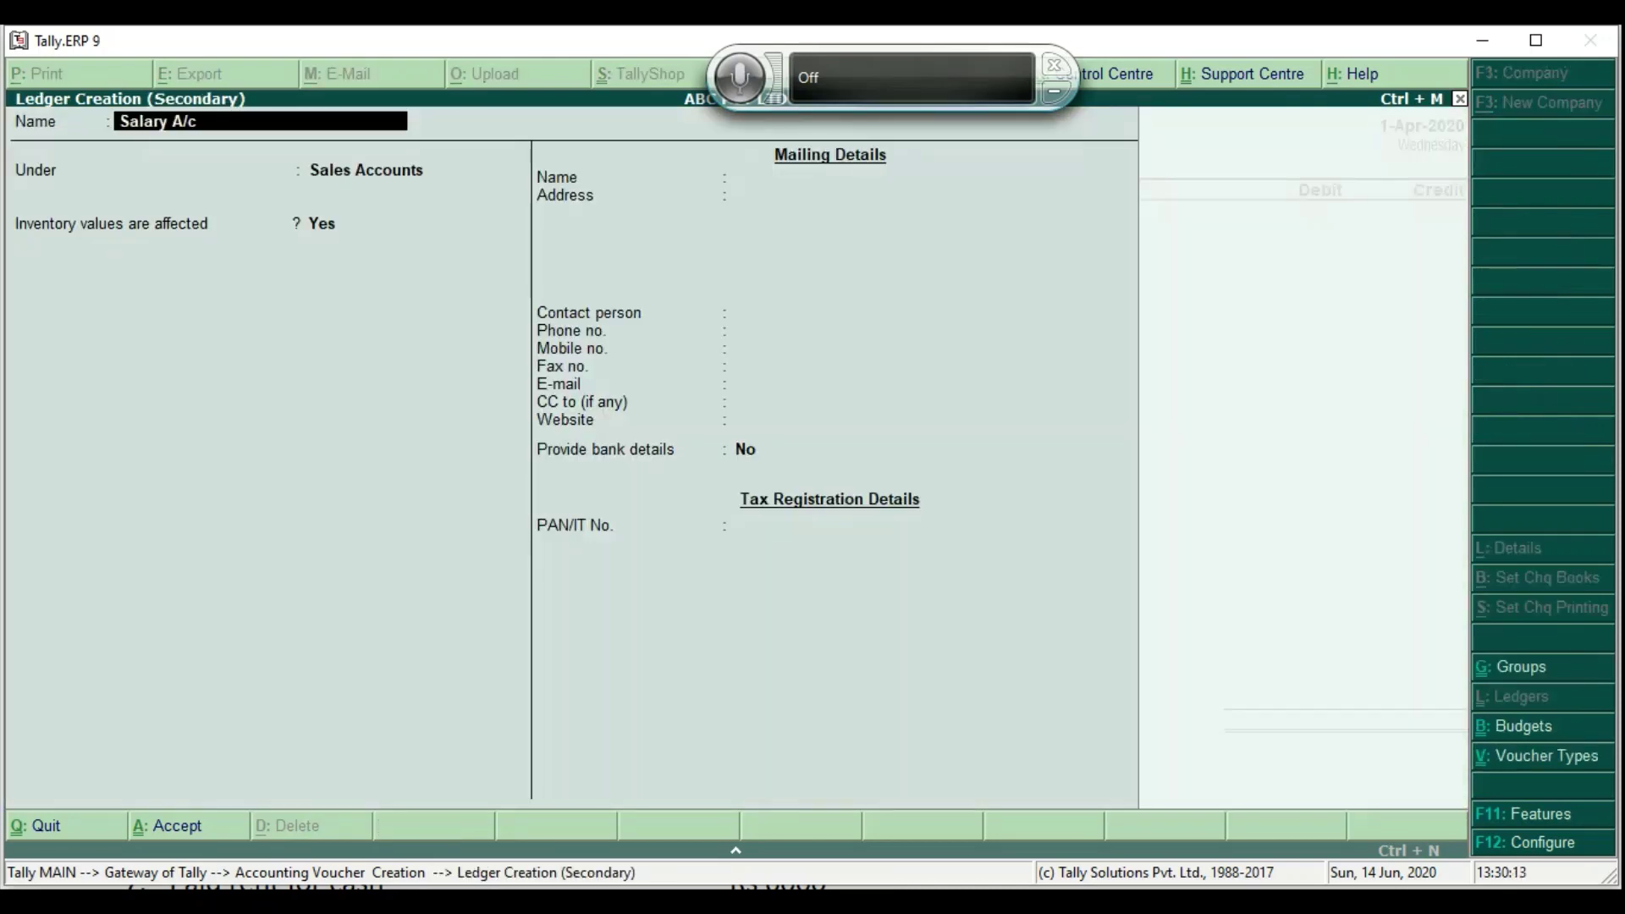
{"action": "key", "text": "Return"}
{"action": "type", "text": "Indir"}
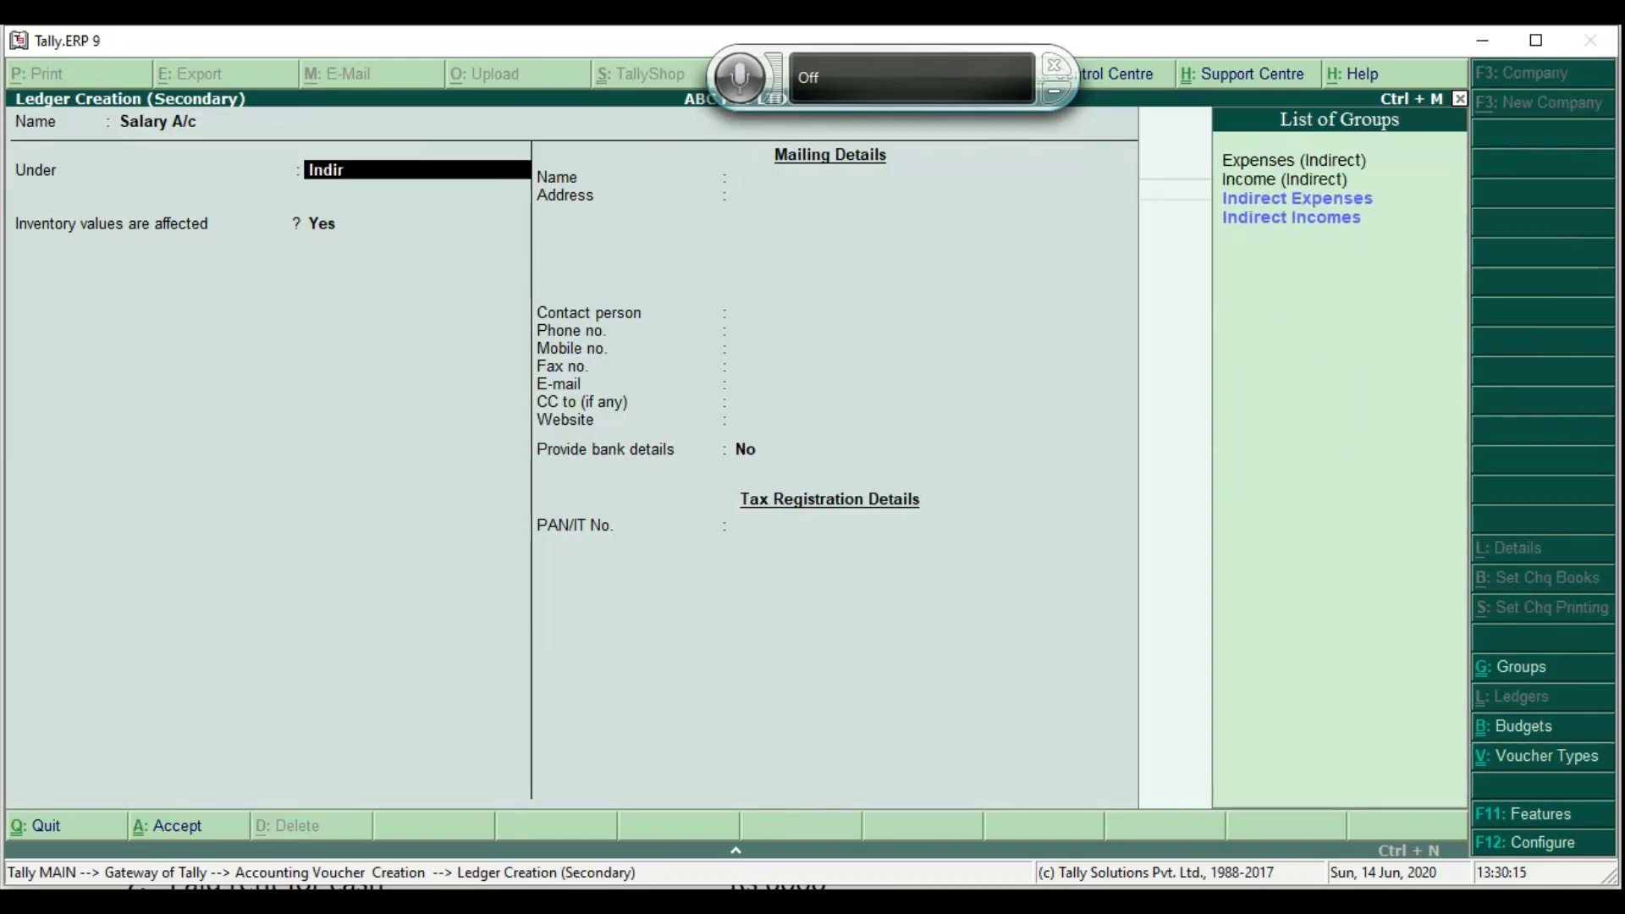
{"action": "key", "text": "Return"}
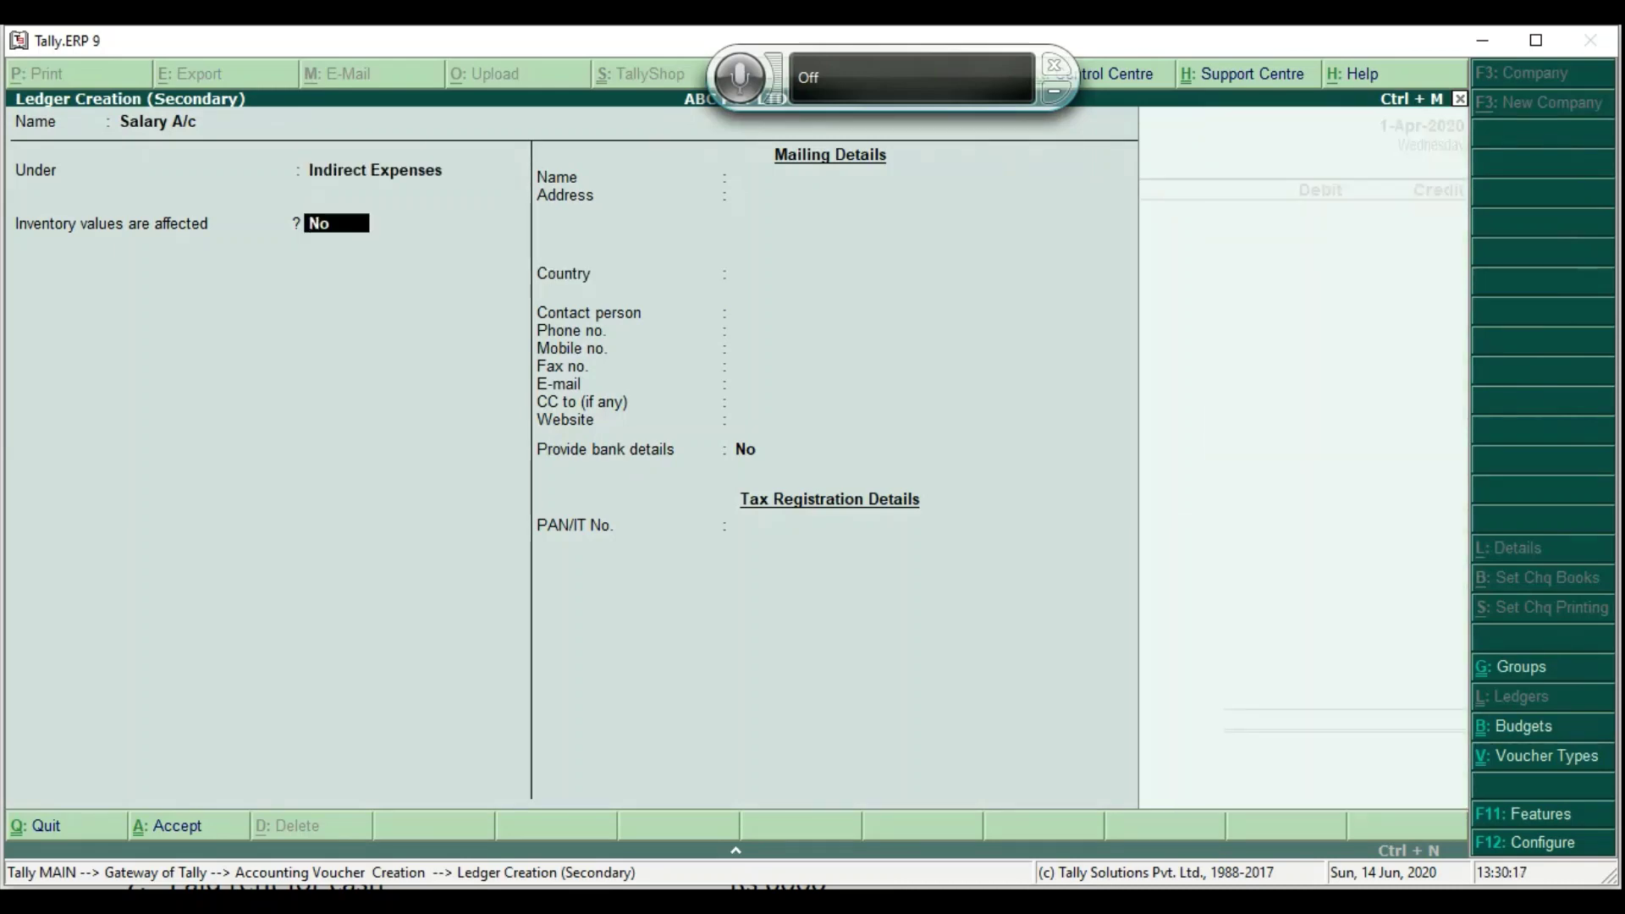
{"action": "key", "text": "ctrl+a"}
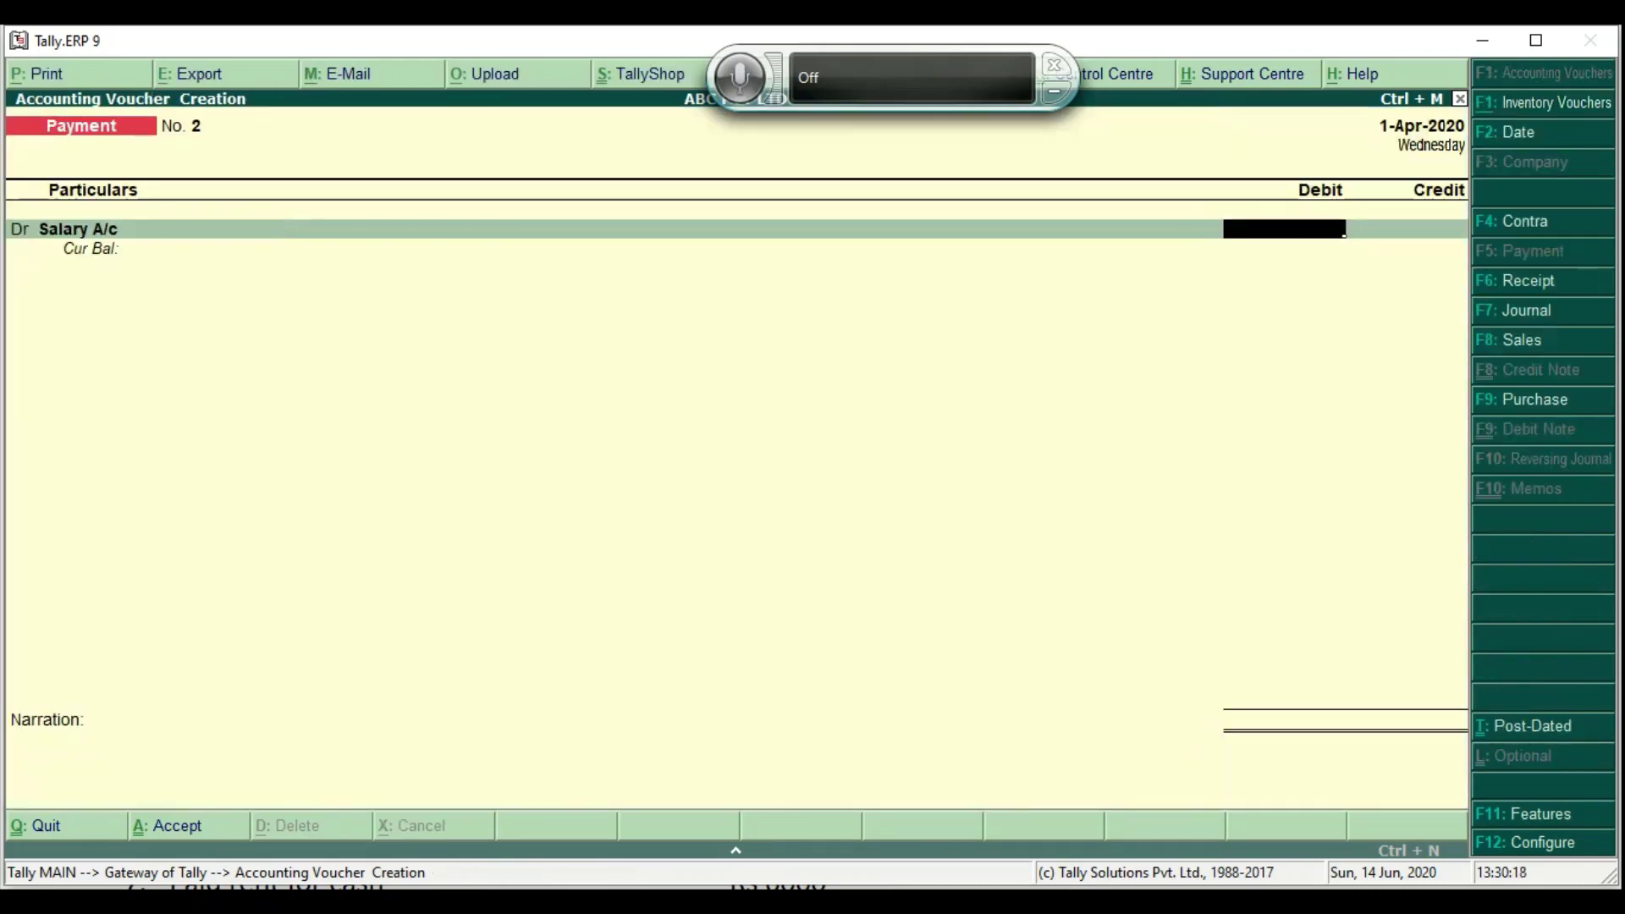
Check the salary amount on the PowerPoint slide and debit Salary A/c with 5,000 in the Payment voucher
{"action": "key", "text": "alt+Tab"}
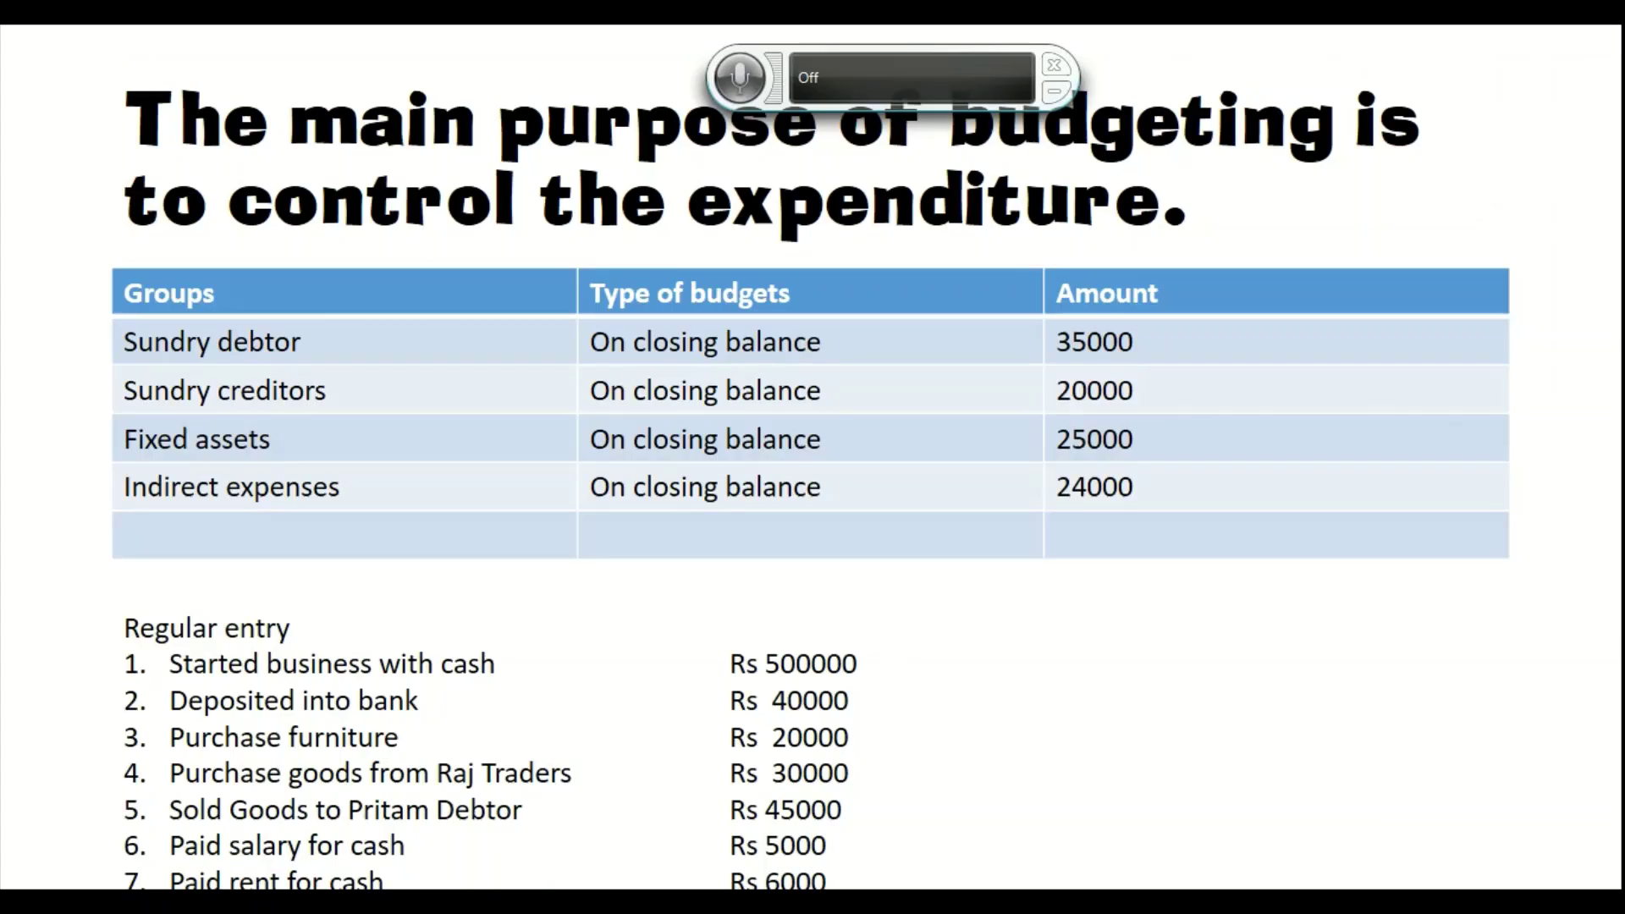
{"action": "key", "text": "alt+Tab"}
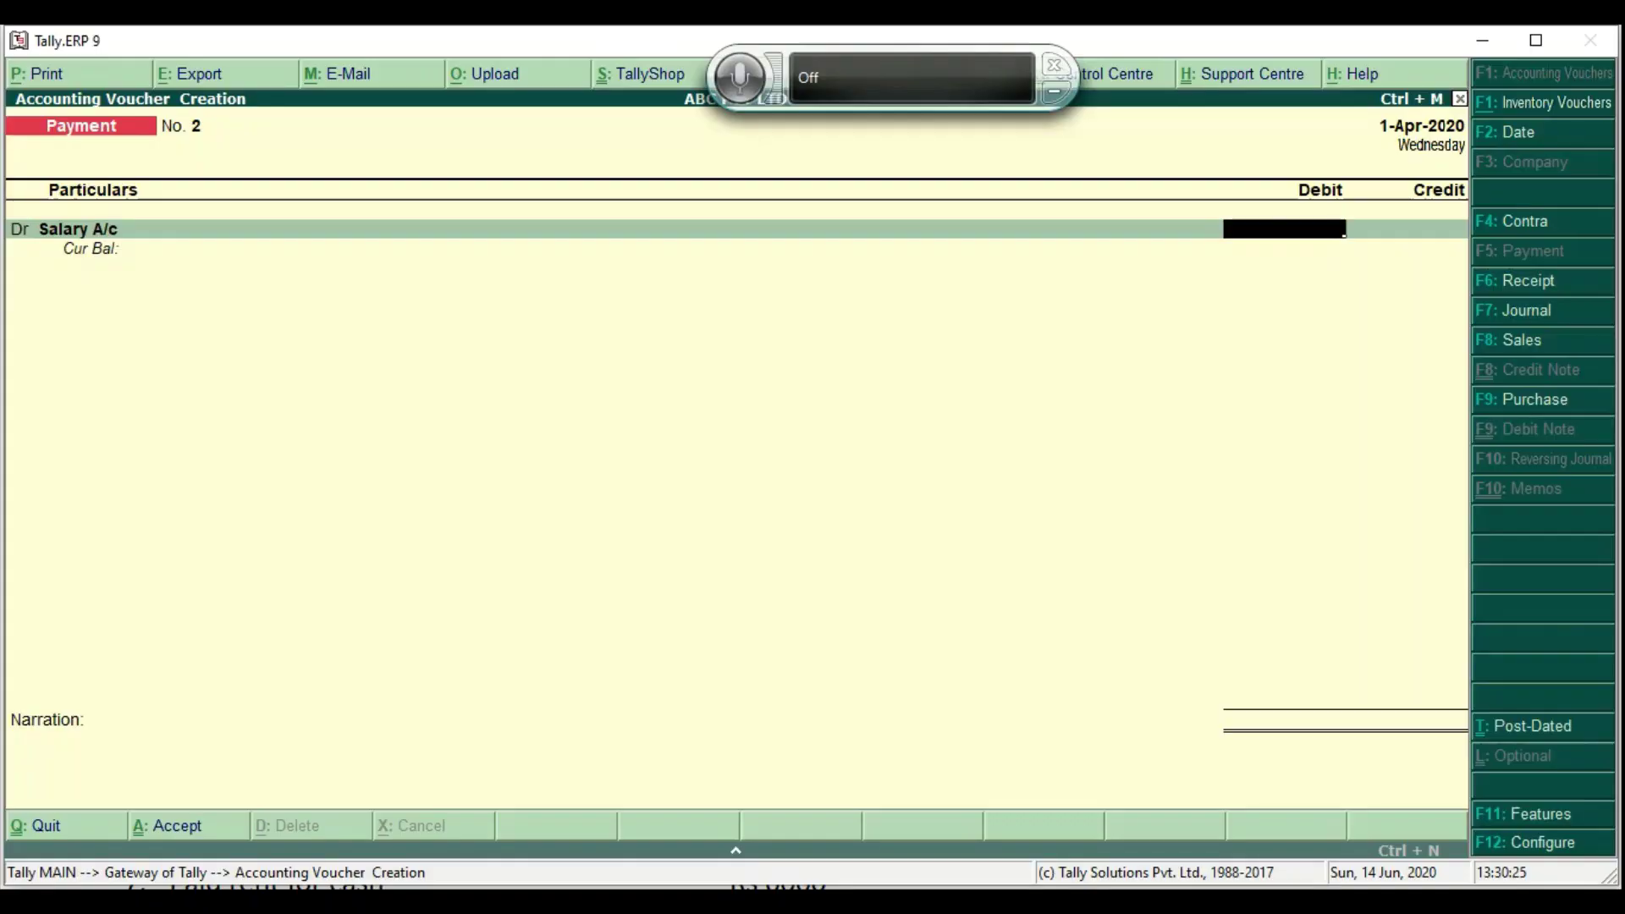
{"action": "type", "text": "5,000"}
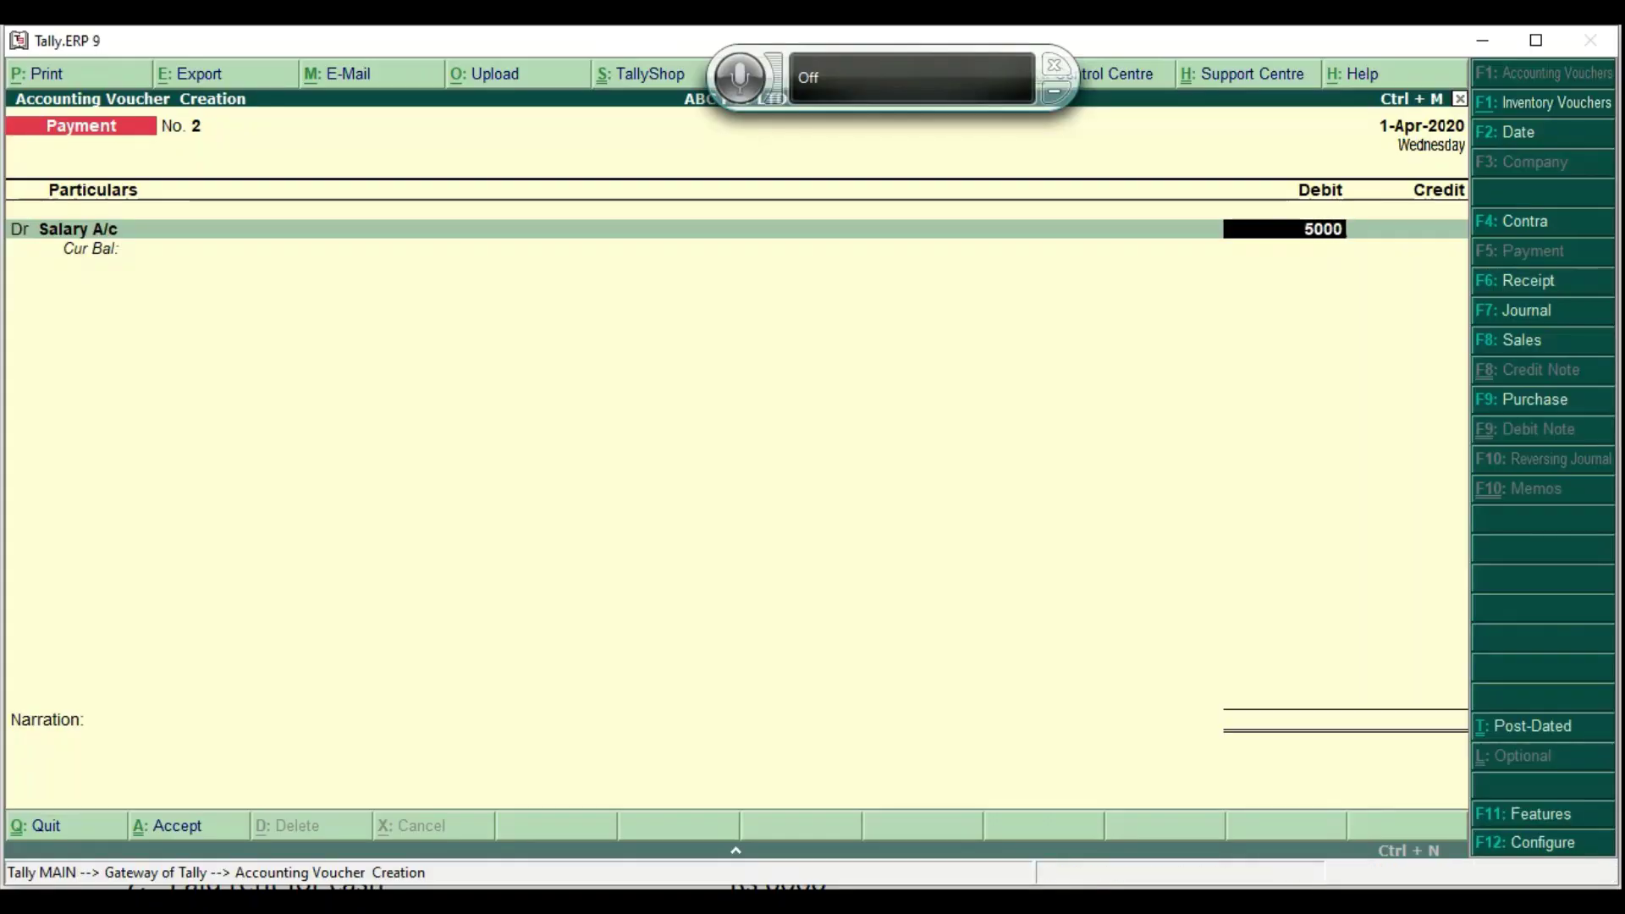
{"action": "key", "text": "Return"}
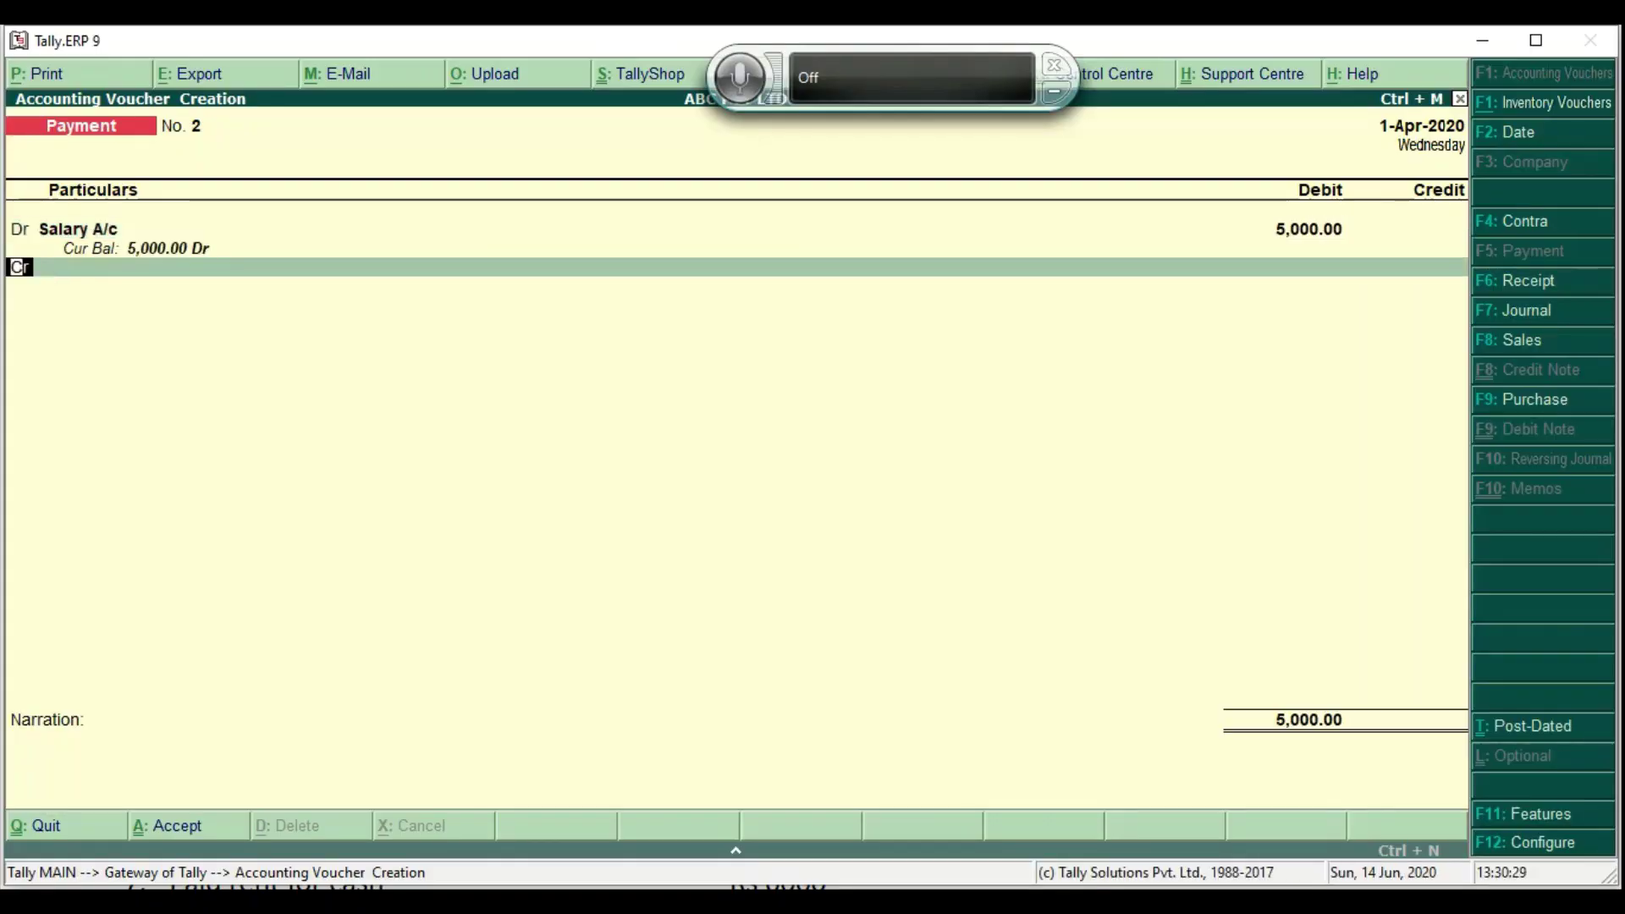
Add a second debit line and create a Rent A/c ledger for it under Indirect Expenses, with inventory values affected set to No
{"action": "key", "text": "d"}
{"action": "key", "text": "Return"}
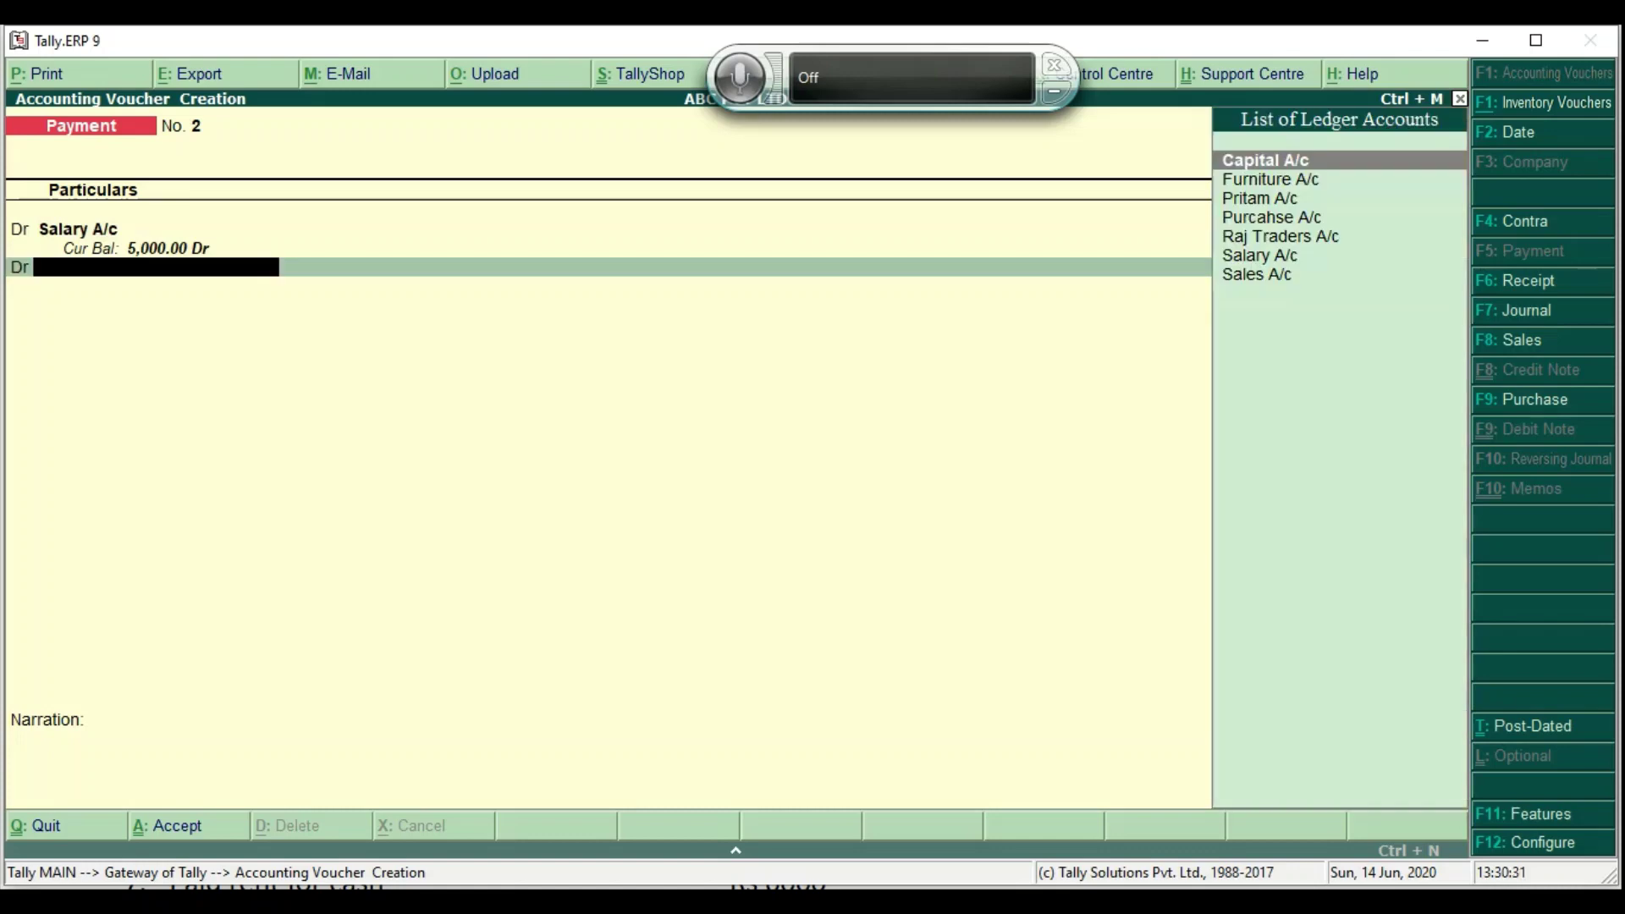
{"action": "key", "text": "alt+c"}
{"action": "type", "text": "R"}
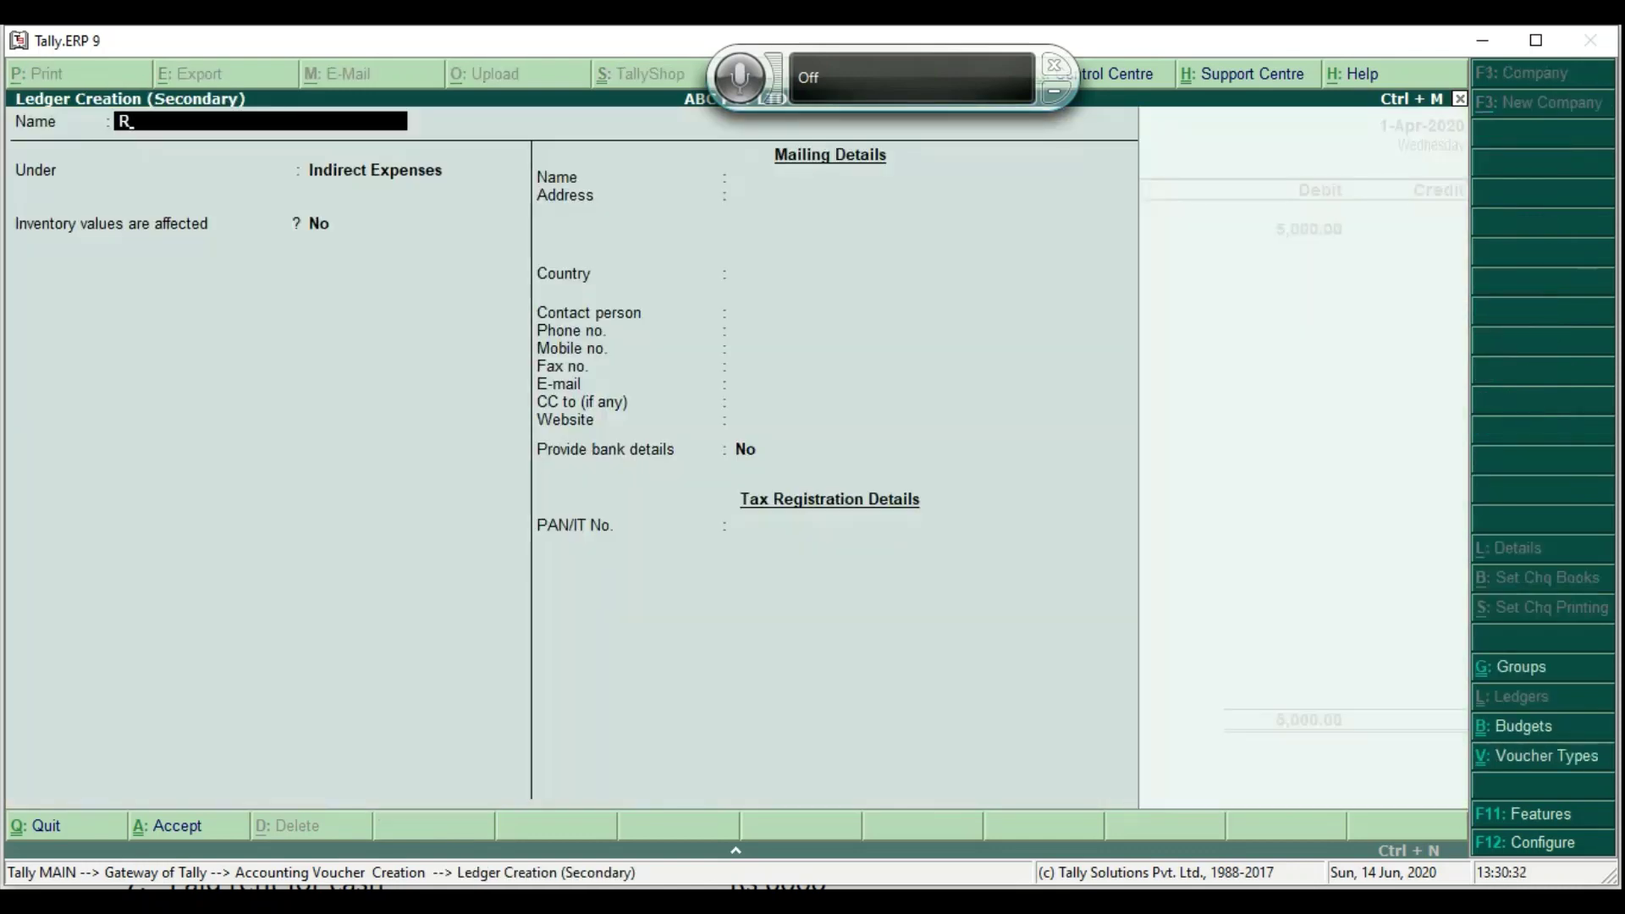
{"action": "type", "text": "ent A/c"}
{"action": "key", "text": "Return"}
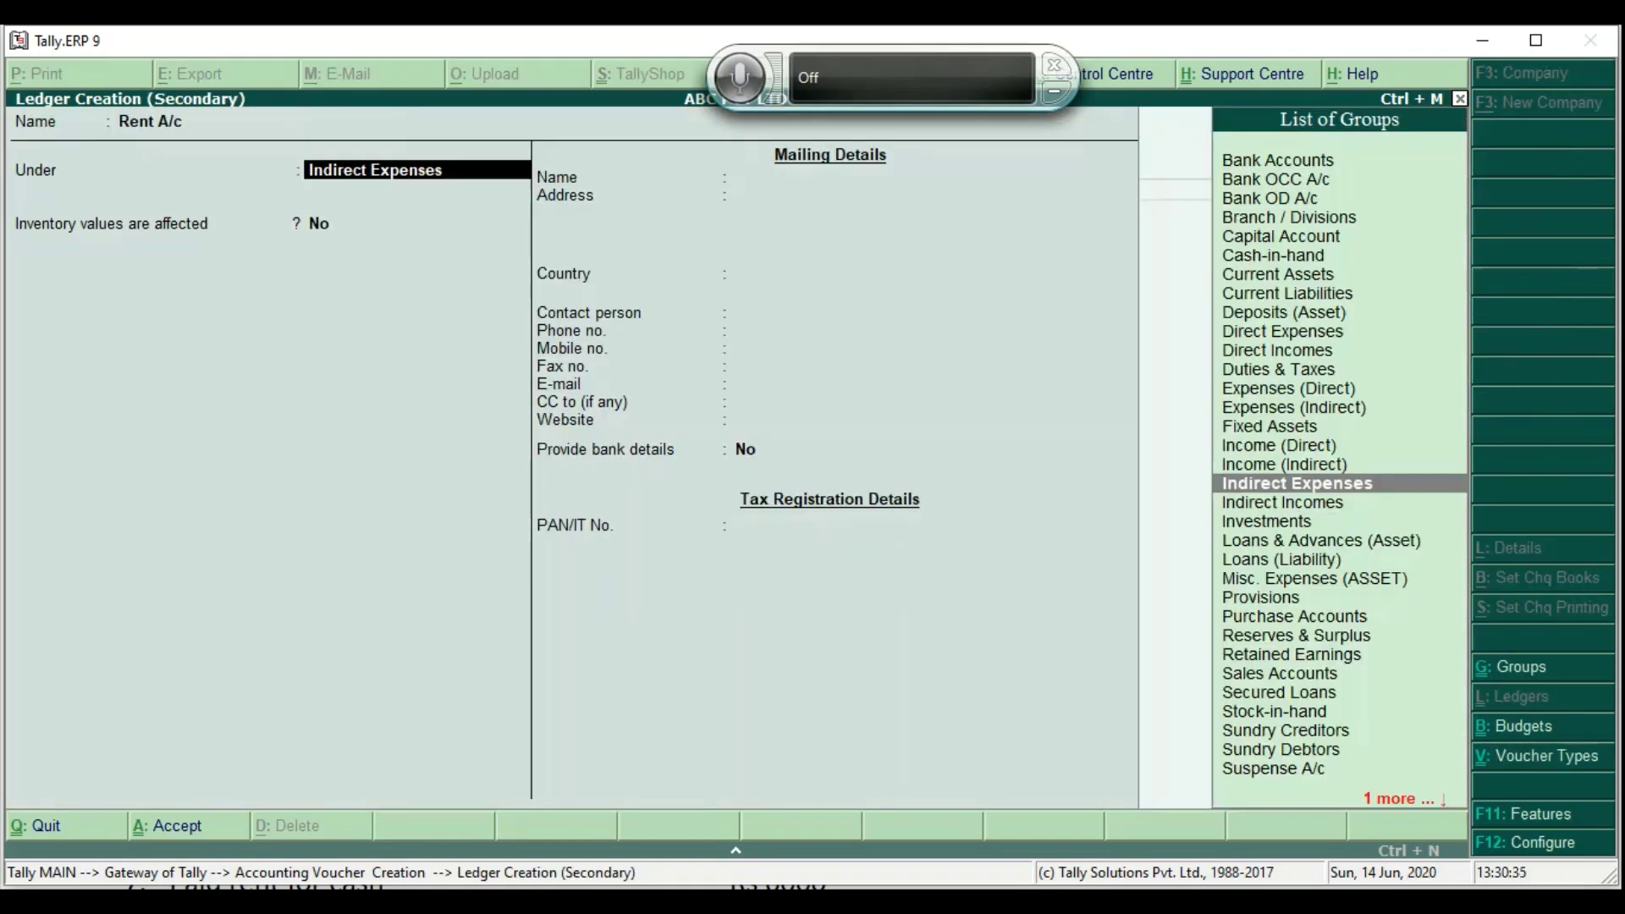
{"action": "key", "text": "Return"}
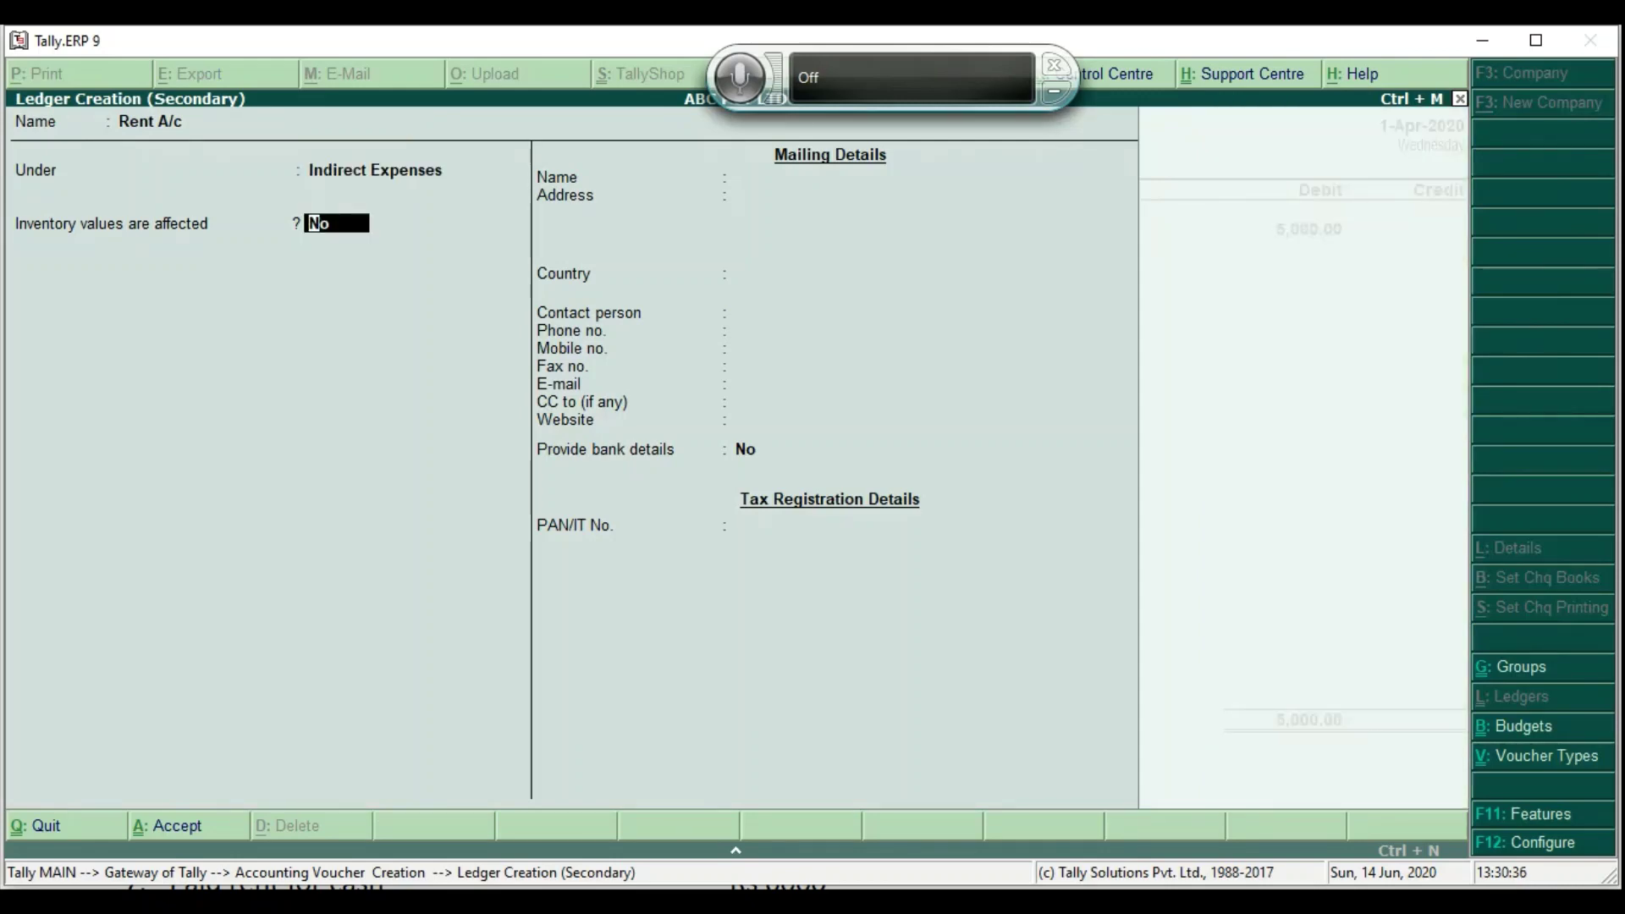
{"action": "key", "text": "ctrl+a"}
Check the rent amount on the PowerPoint slide and debit Rent A/c with 6,000 in the Payment voucher
{"action": "key", "text": "alt+Tab"}
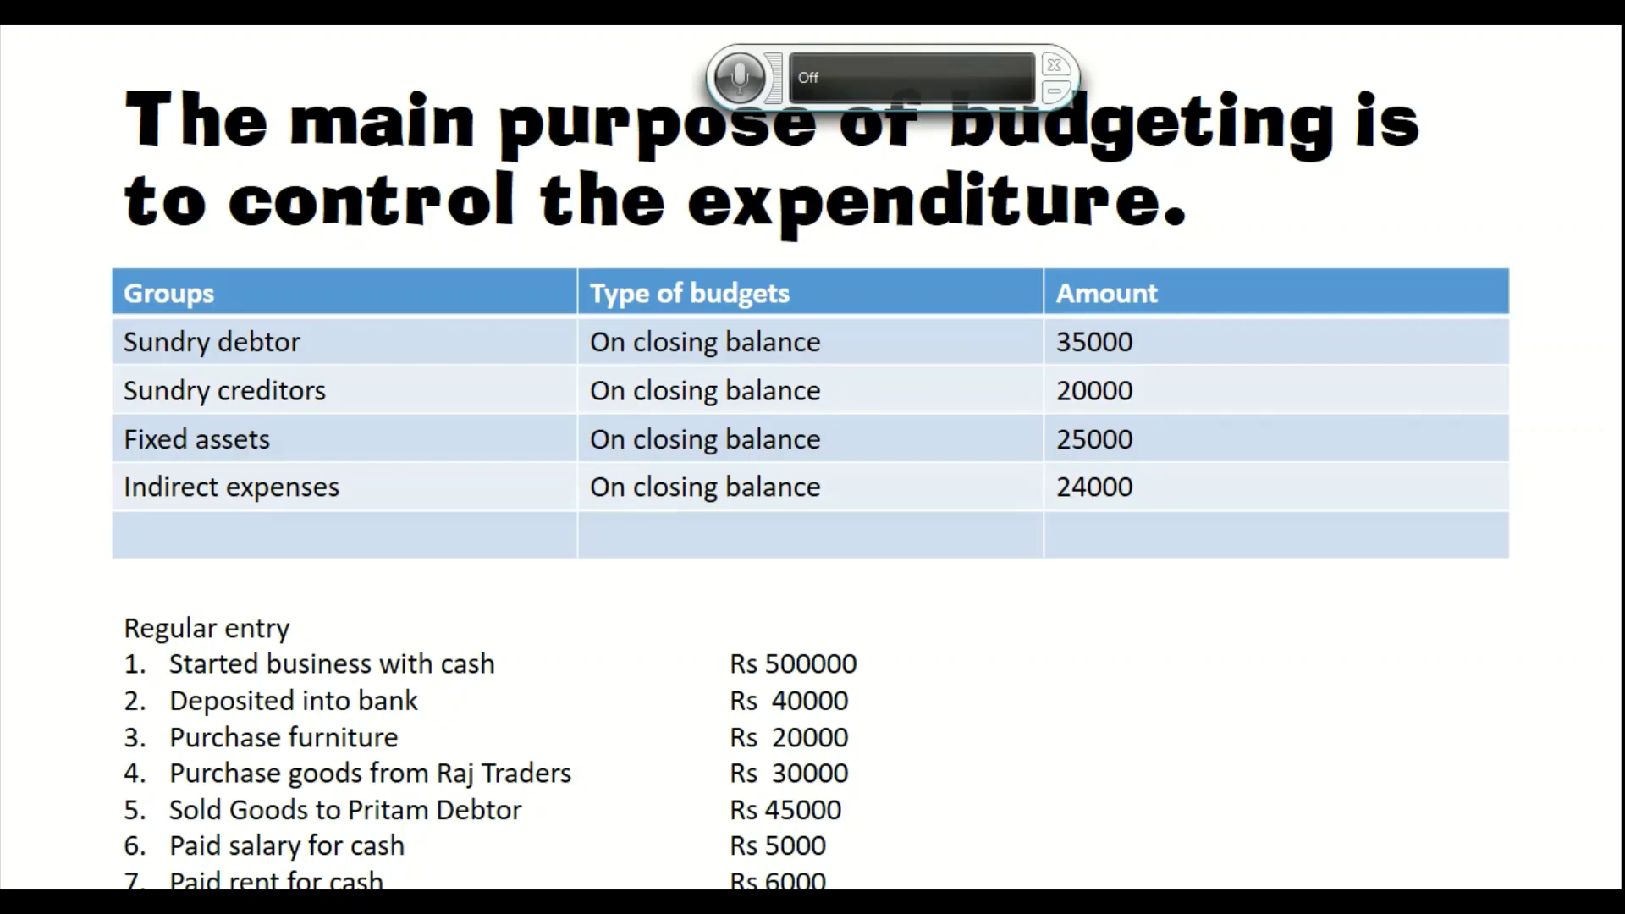
{"action": "key", "text": "alt+Tab"}
{"action": "type", "text": "6000"}
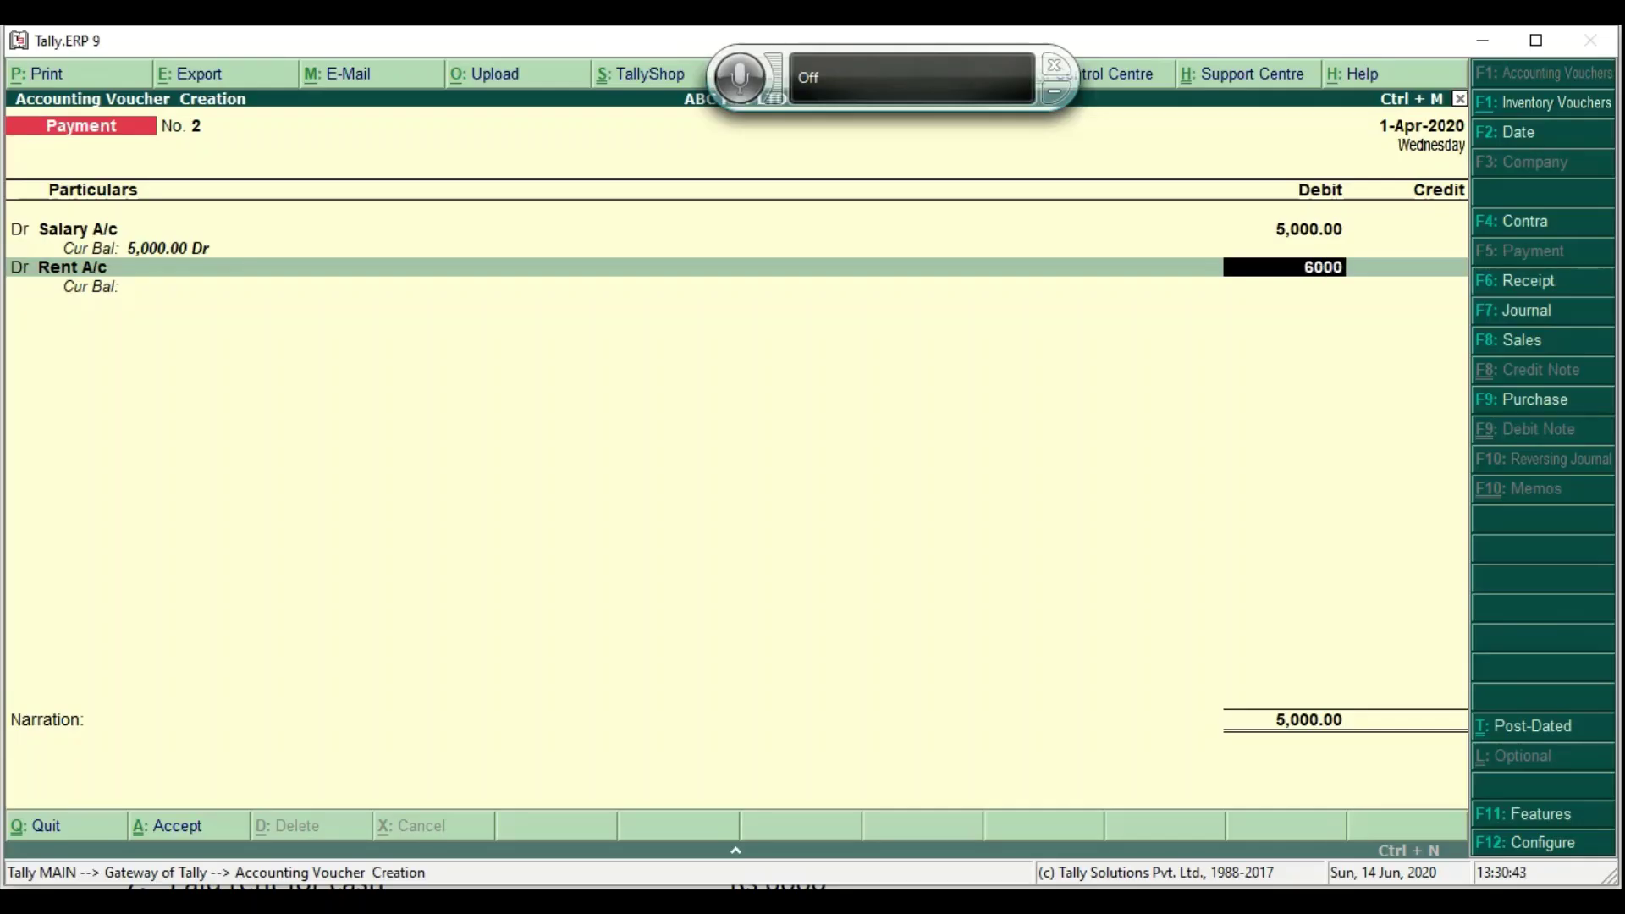
{"action": "key", "text": "Return"}
Add a third debit line, recheck the PowerPoint slide, and create an Interest Paid A/c ledger under Indirect Expenses with inventory values affected set to No
{"action": "type", "text": "dr"}
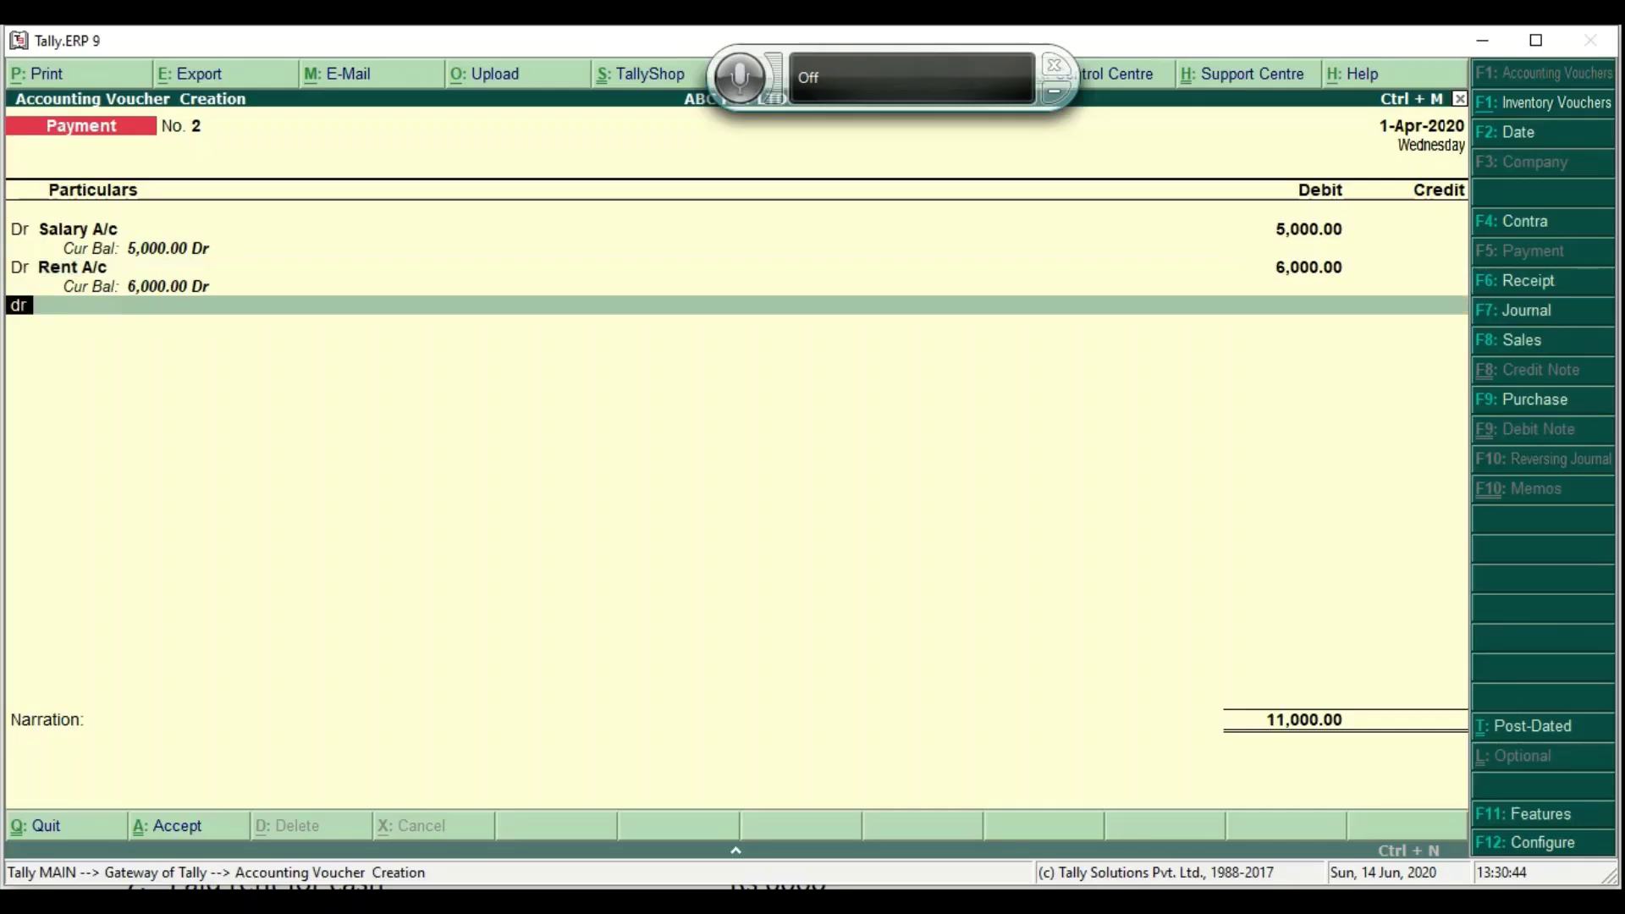
{"action": "key", "text": "Return"}
{"action": "key", "text": "alt+Tab"}
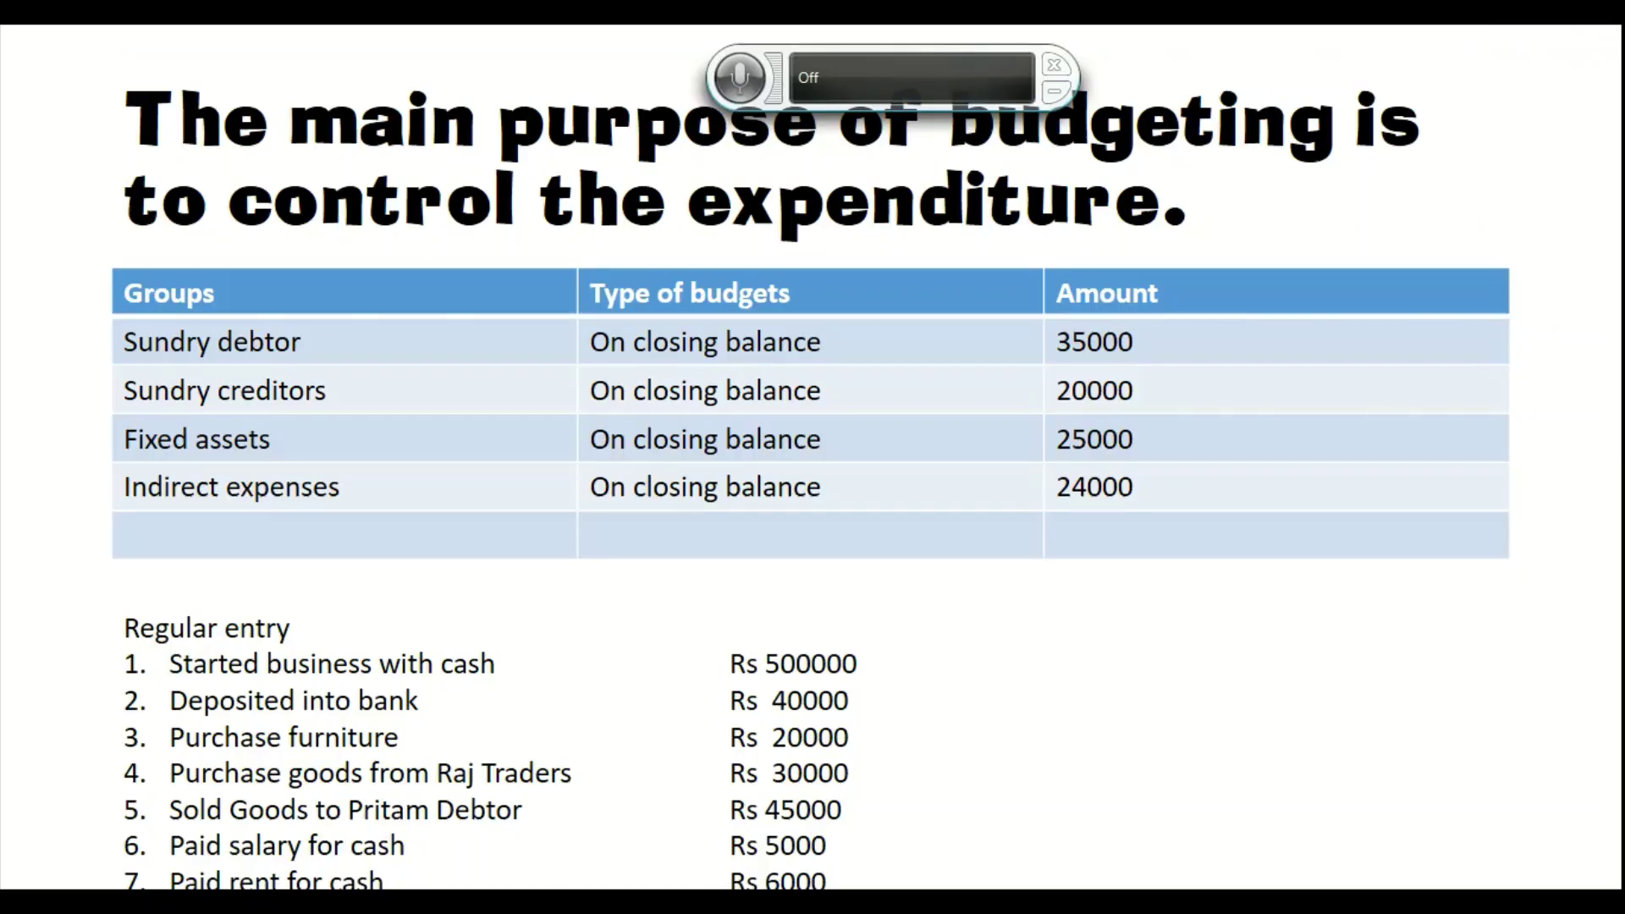
{"action": "key", "text": "alt+Tab"}
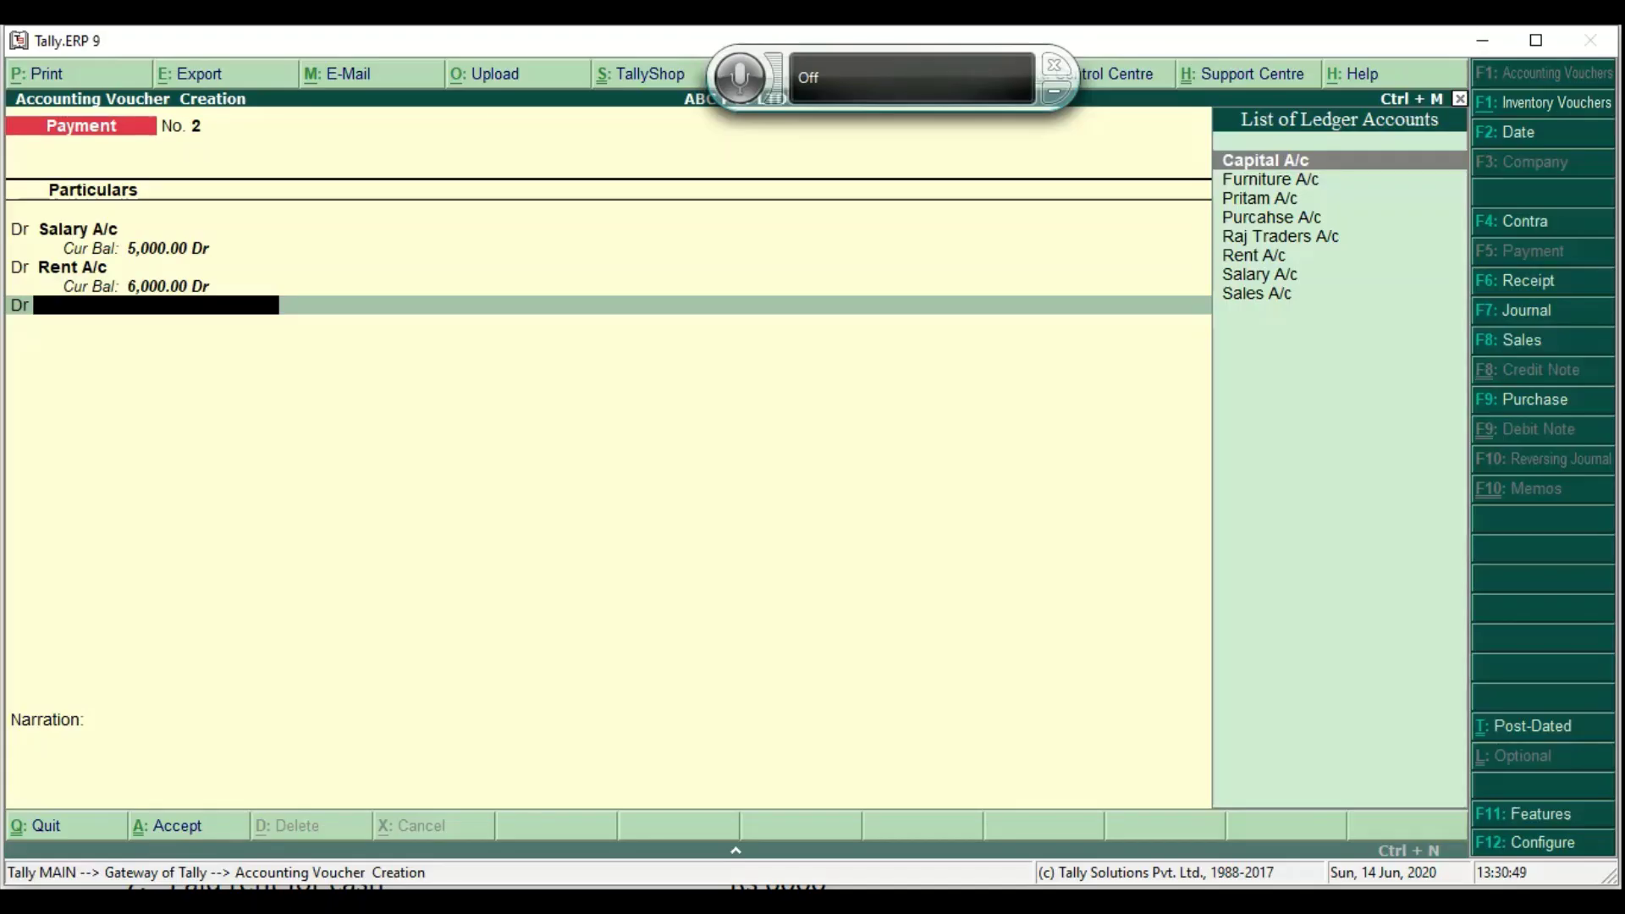
{"action": "type", "text": "l"}
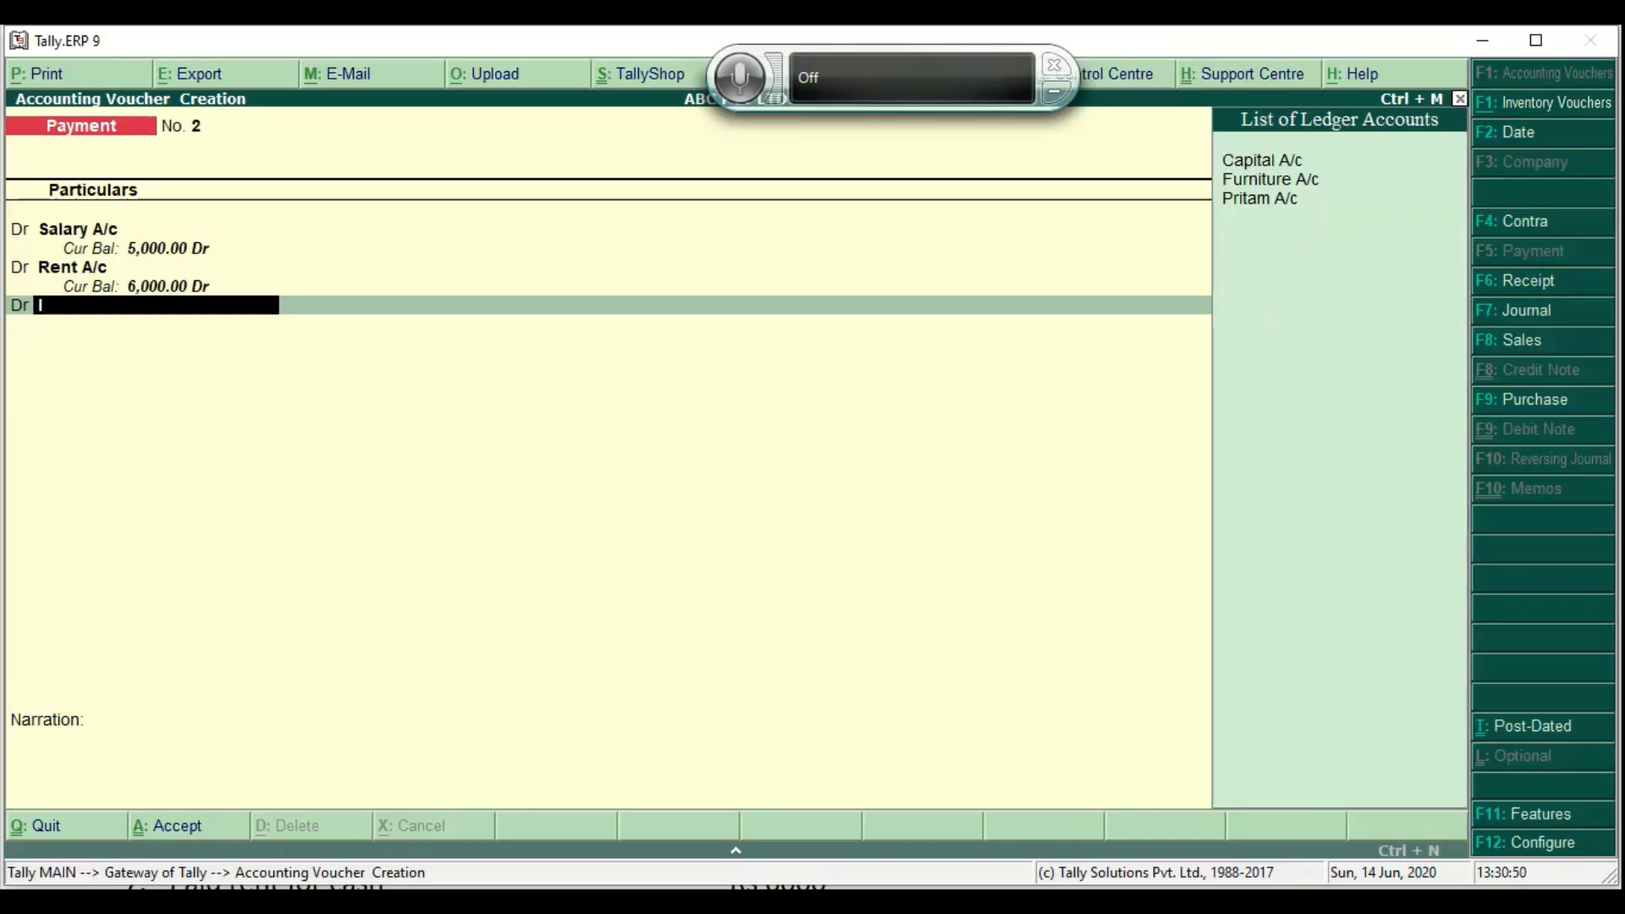
{"action": "key", "text": "BackSpace"}
{"action": "key", "text": "alt+c"}
{"action": "type", "text": "Inte"}
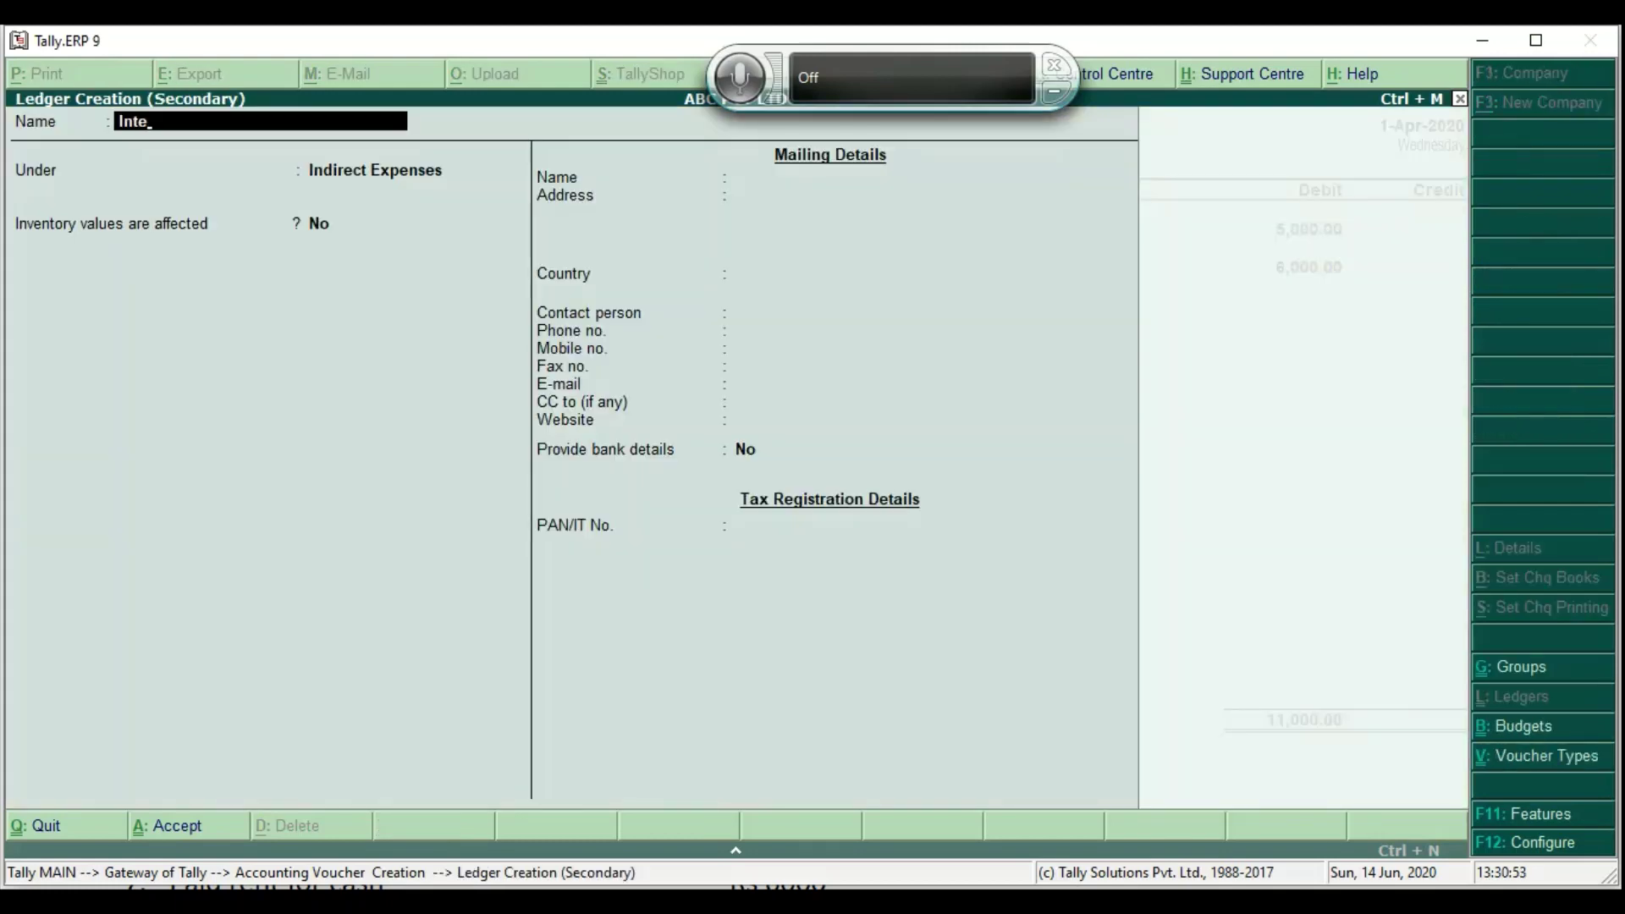
{"action": "type", "text": "rest Paid A/c"}
{"action": "key", "text": "Return"}
{"action": "key", "text": "Return"}
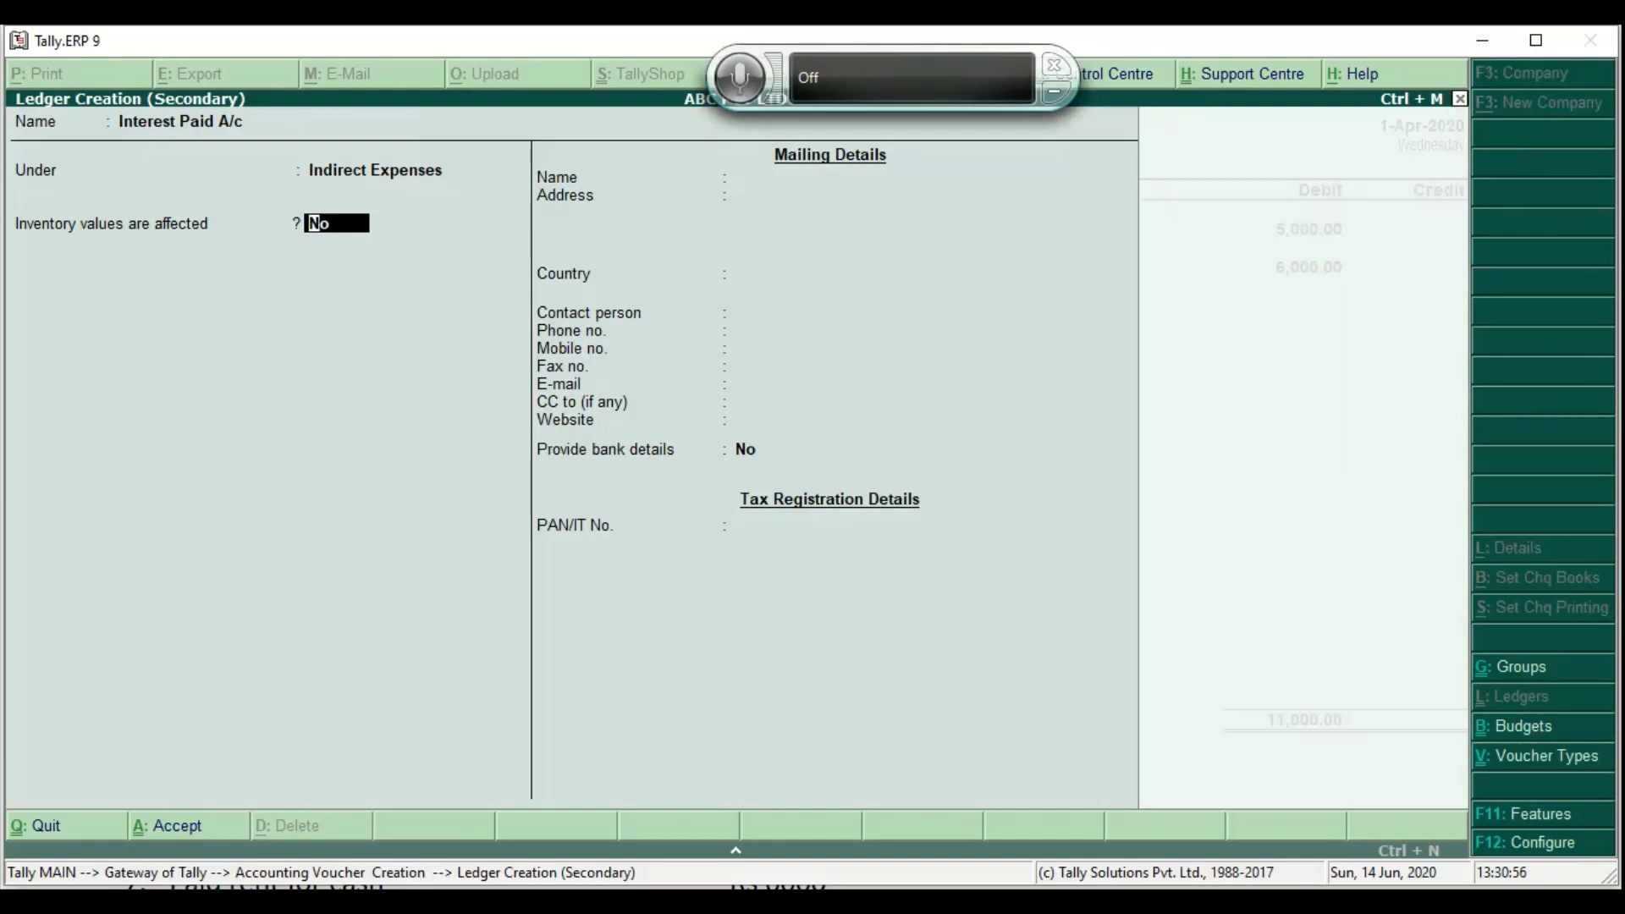
{"action": "key", "text": "ctrl+a"}
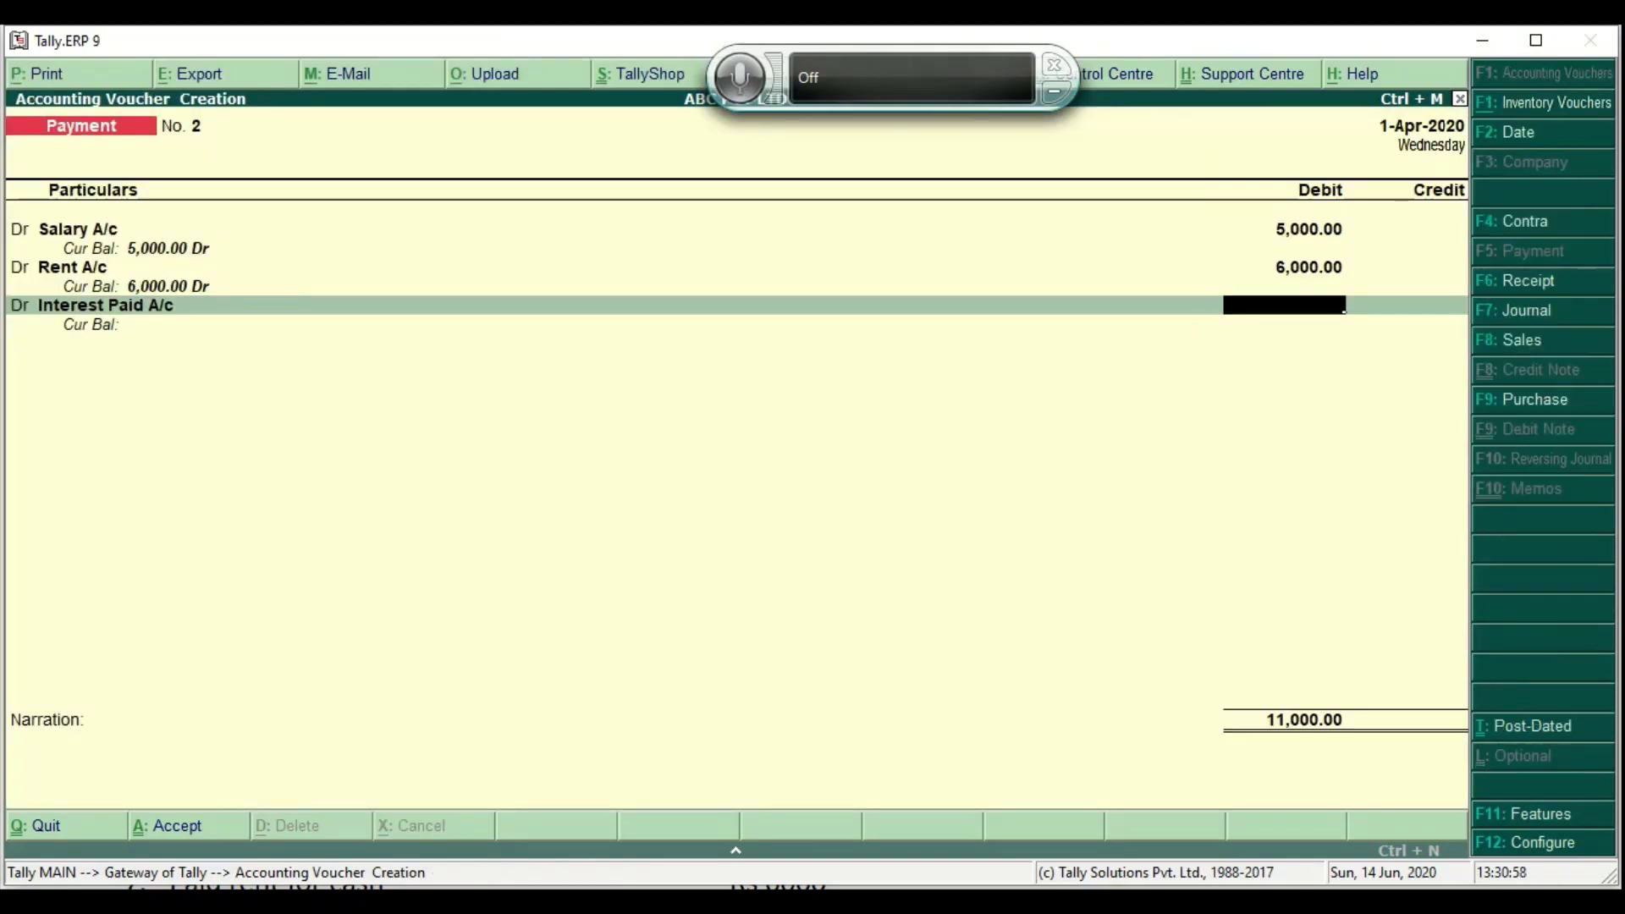
Check the interest amount on the PowerPoint slide and debit Interest Paid A/c with 7,000 in the Payment voucher
{"action": "key", "text": "alt+Tab"}
{"action": "key", "text": "alt+Tab"}
{"action": "type", "text": "7000"}
{"action": "key", "text": "Return"}
Add a credit line for Cash with 18,000 to the Payment voucher and go on to the narration
{"action": "key", "text": "c"}
{"action": "key", "text": "Return"}
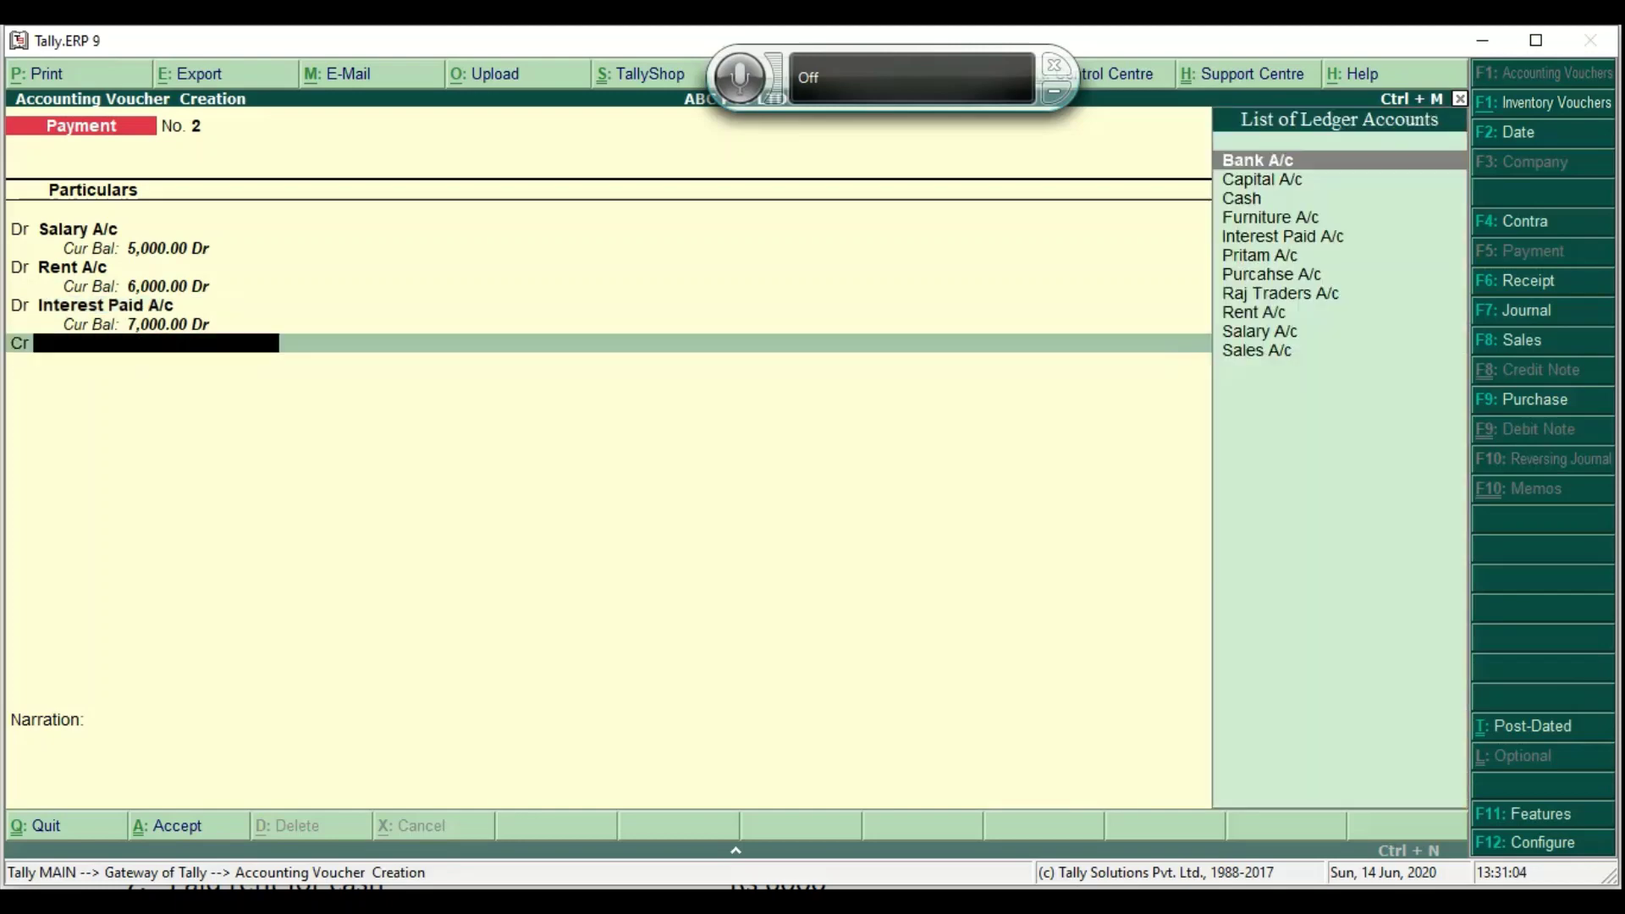
{"action": "key", "text": "Down"}
{"action": "key", "text": "Down"}
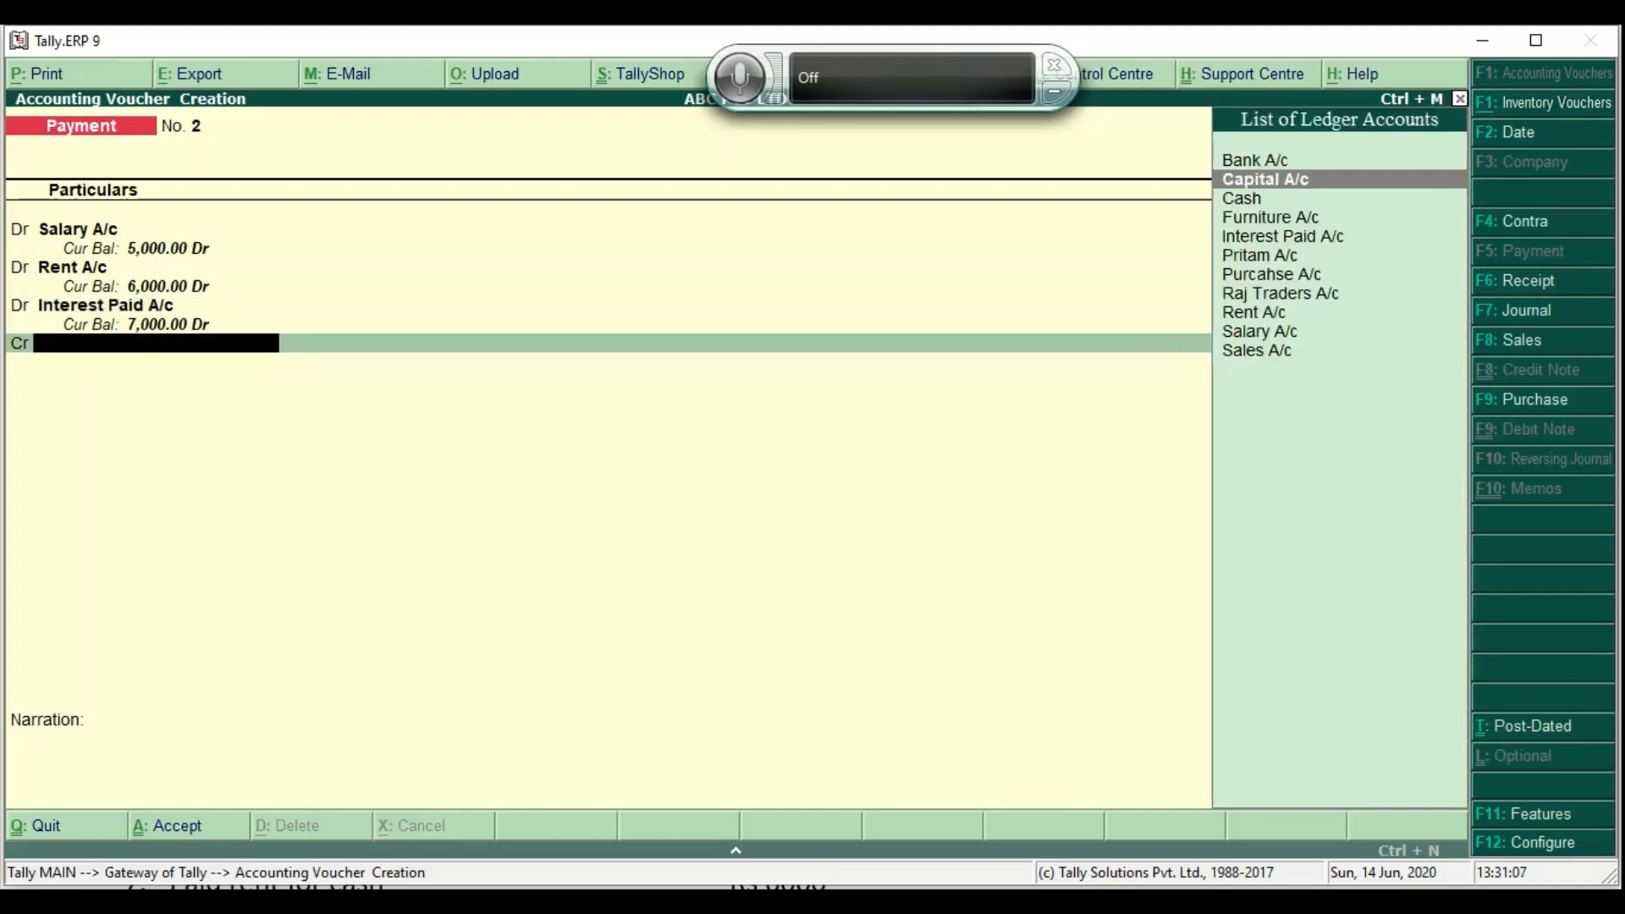
{"action": "key", "text": "Return"}
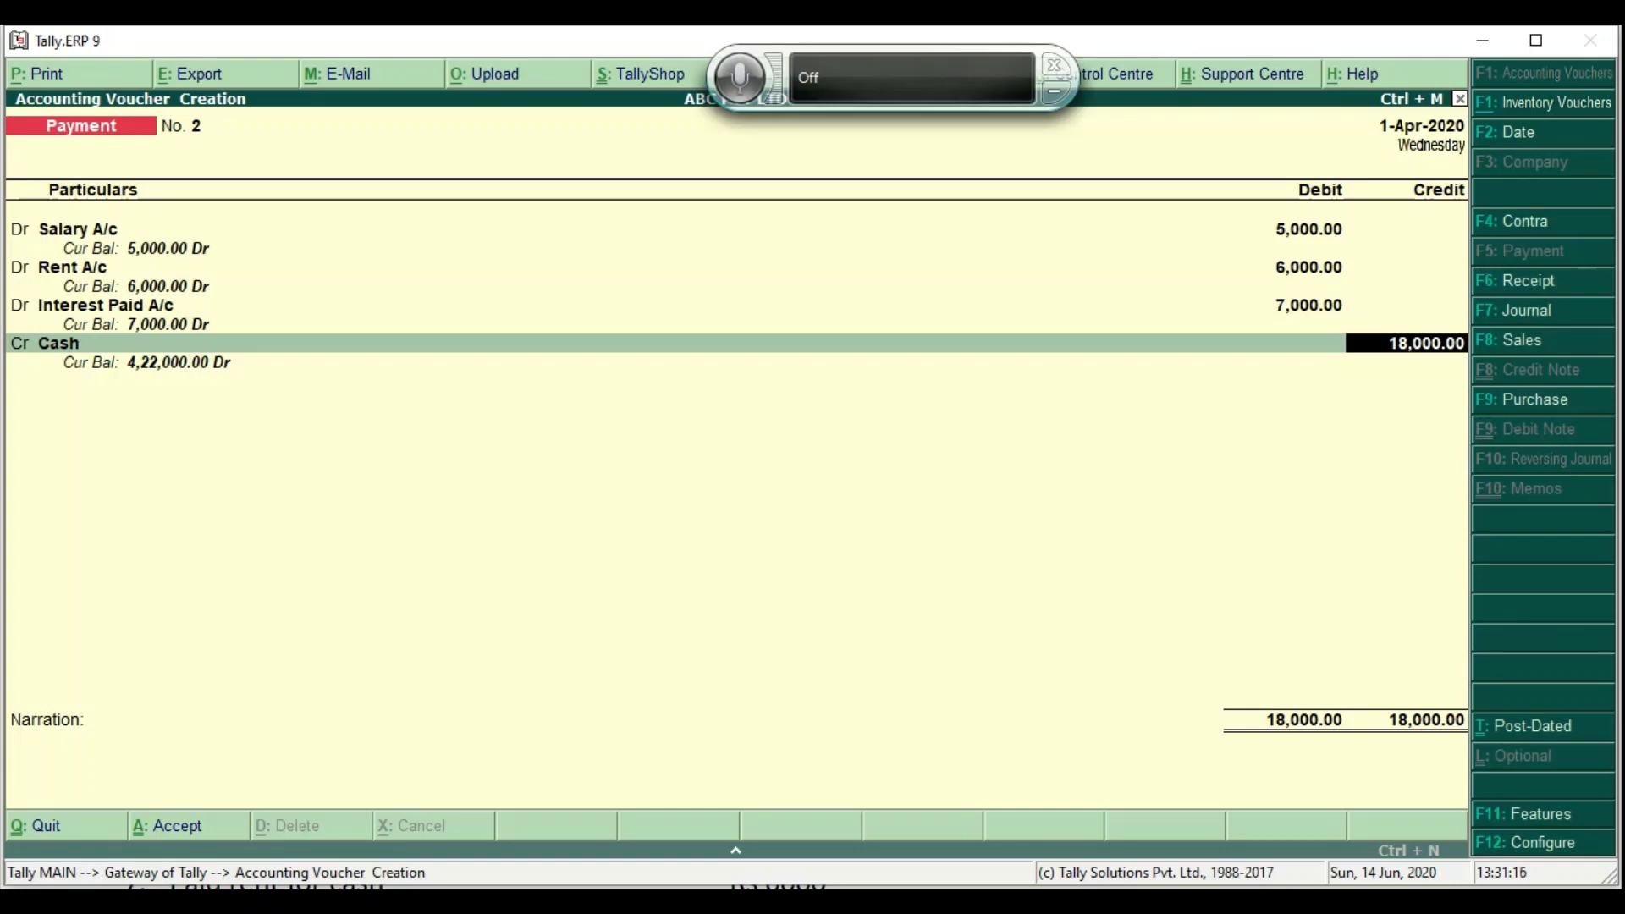
{"action": "key", "text": "Return"}
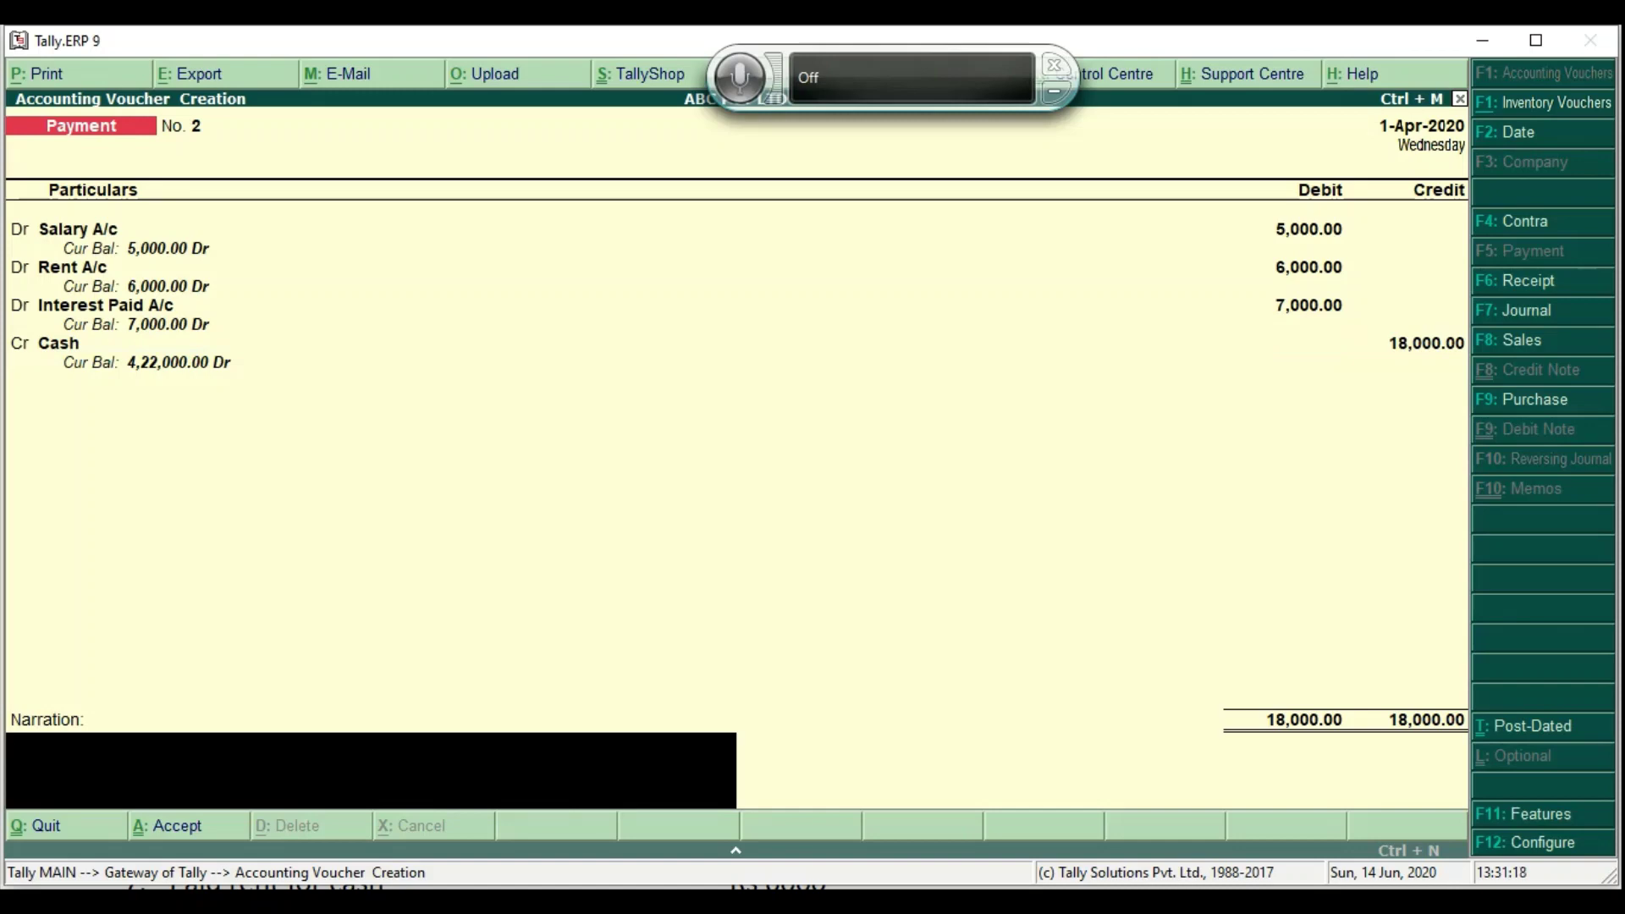